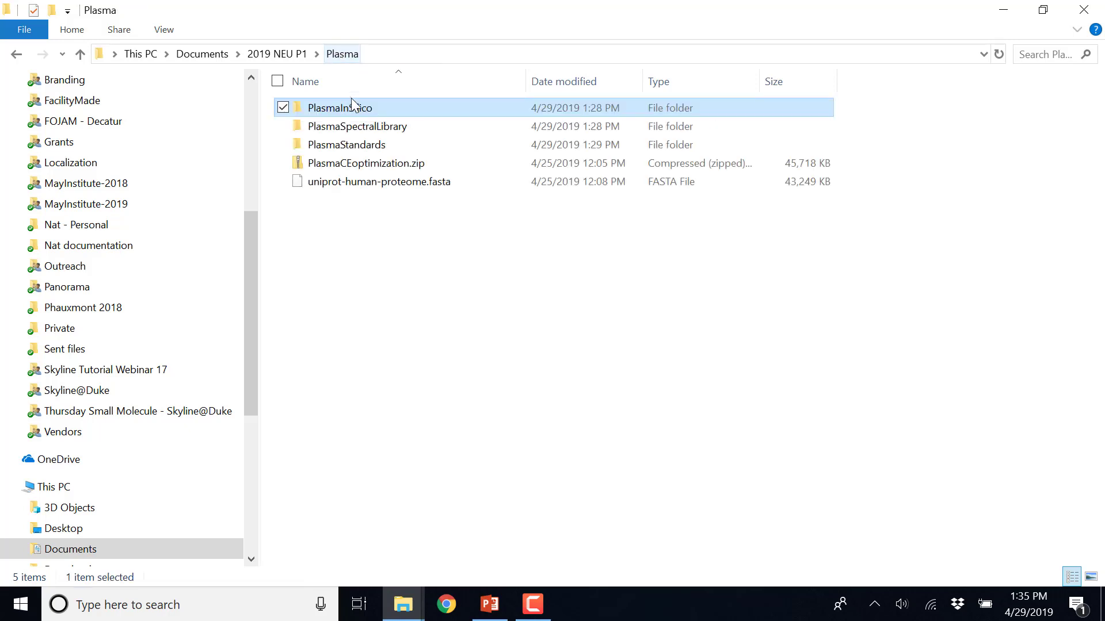
- Open the PlasmaSpectralLibrary folder and check the contents of searched_HRAM_for_library.zip, returning to the folder
double_click(359, 127)
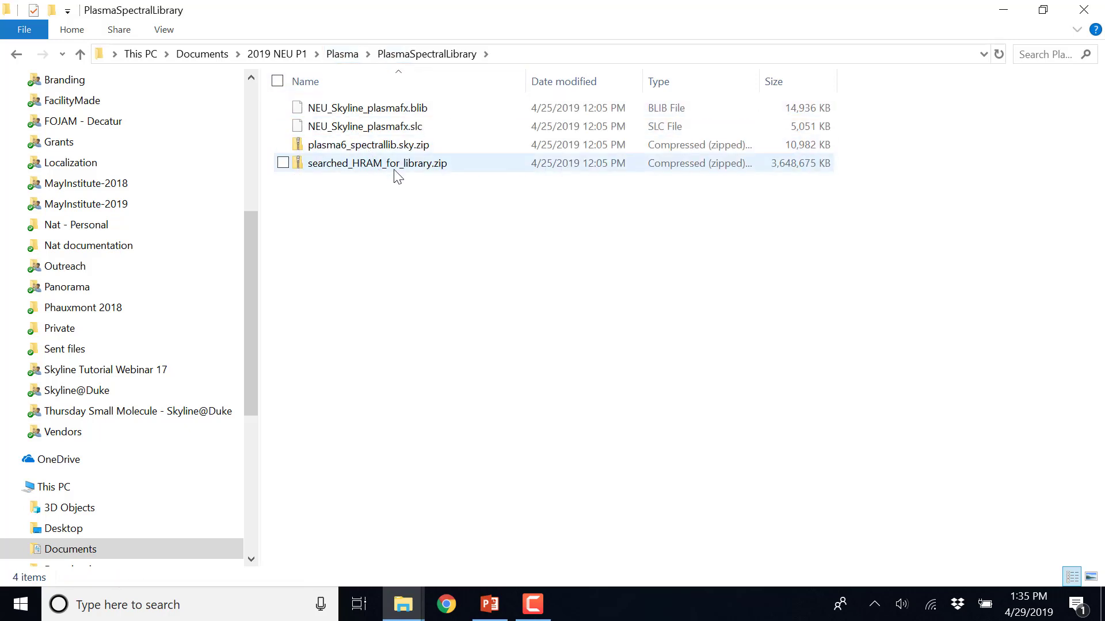
mouse_move(384, 163)
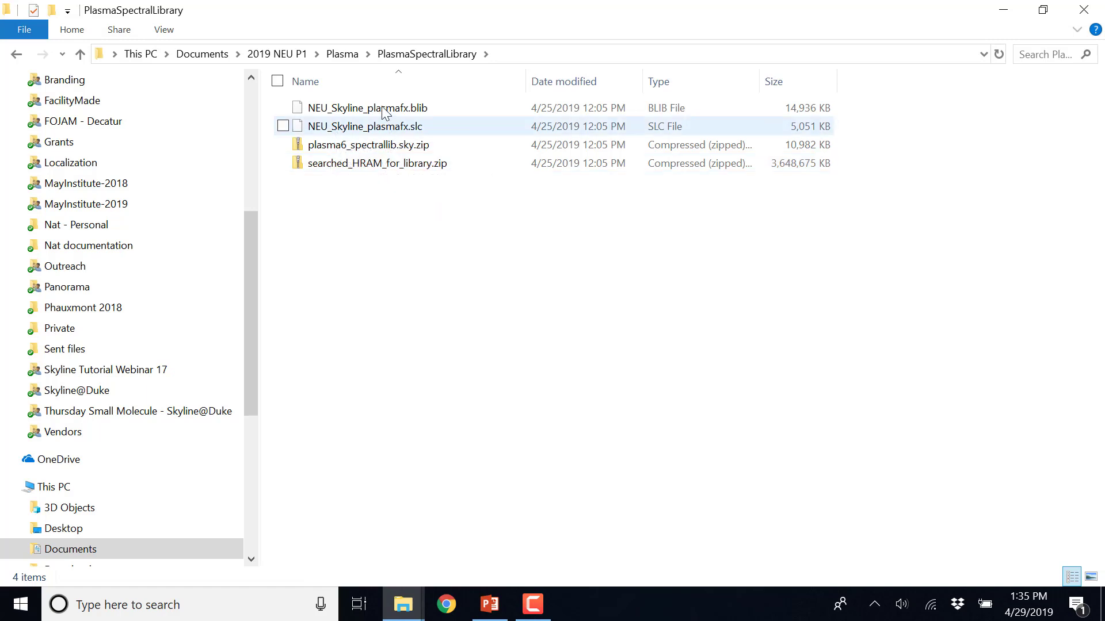
double_click(394, 165)
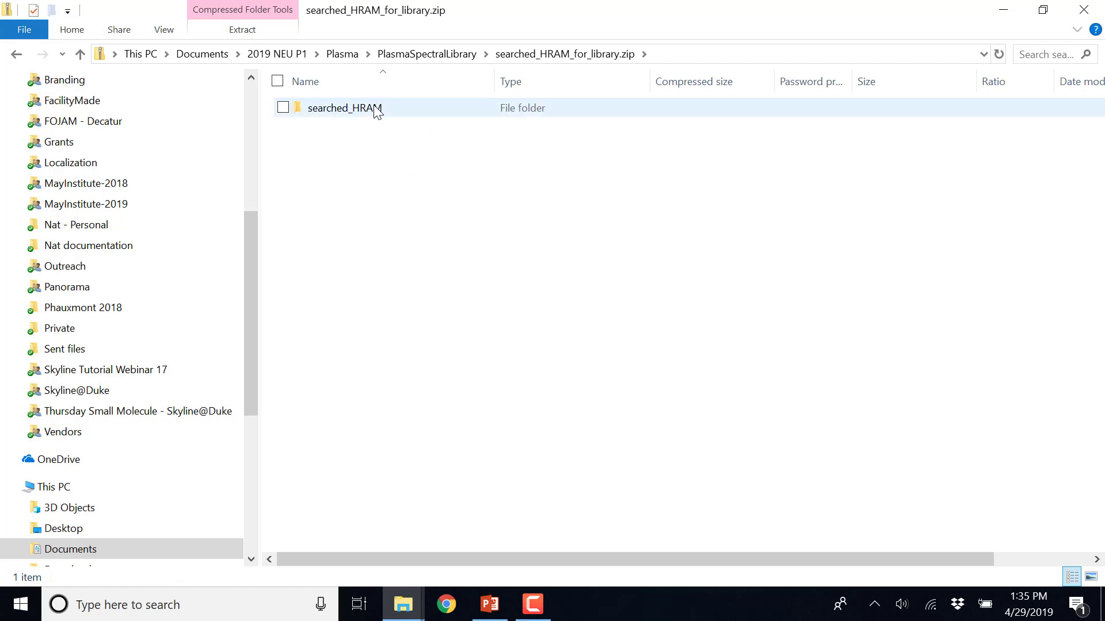
key("alt+Up")
right_click(331, 166)
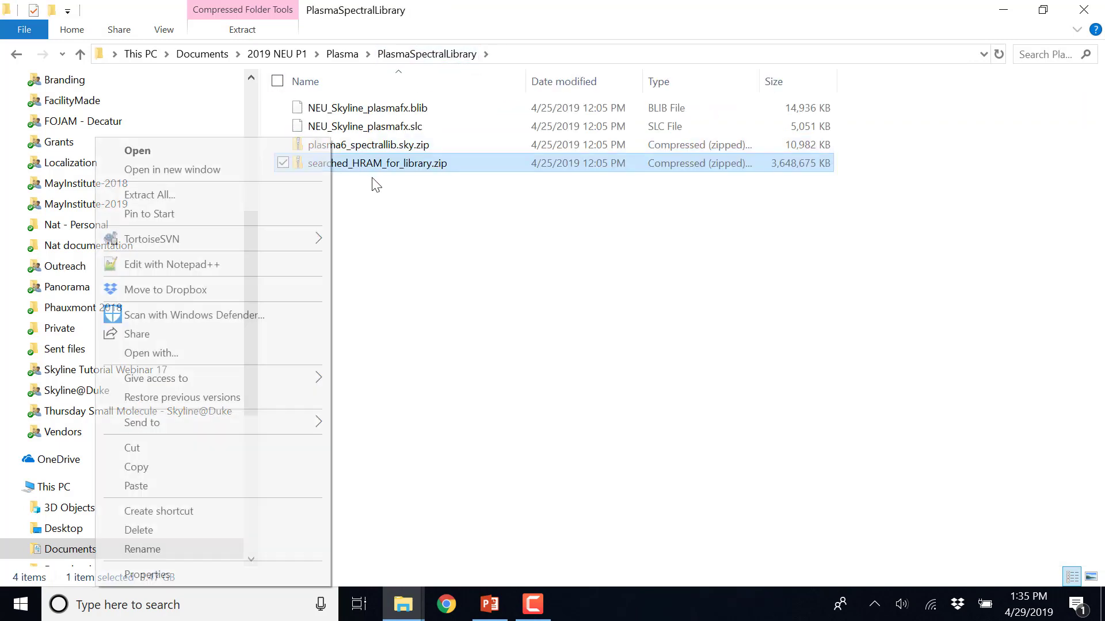
mouse_move(278, 242)
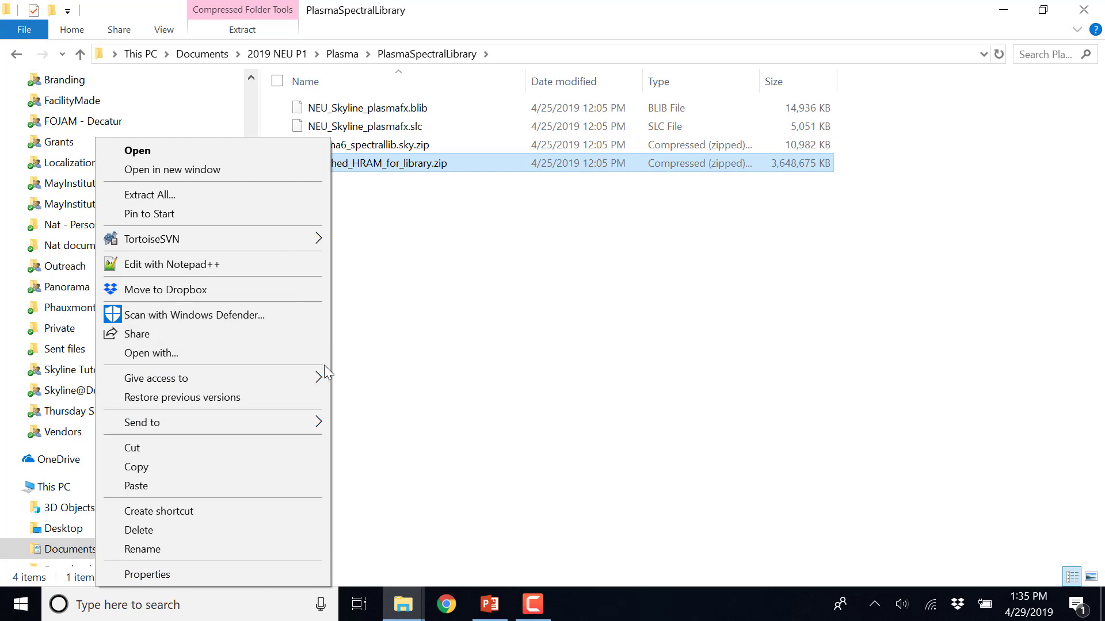
mouse_move(285, 430)
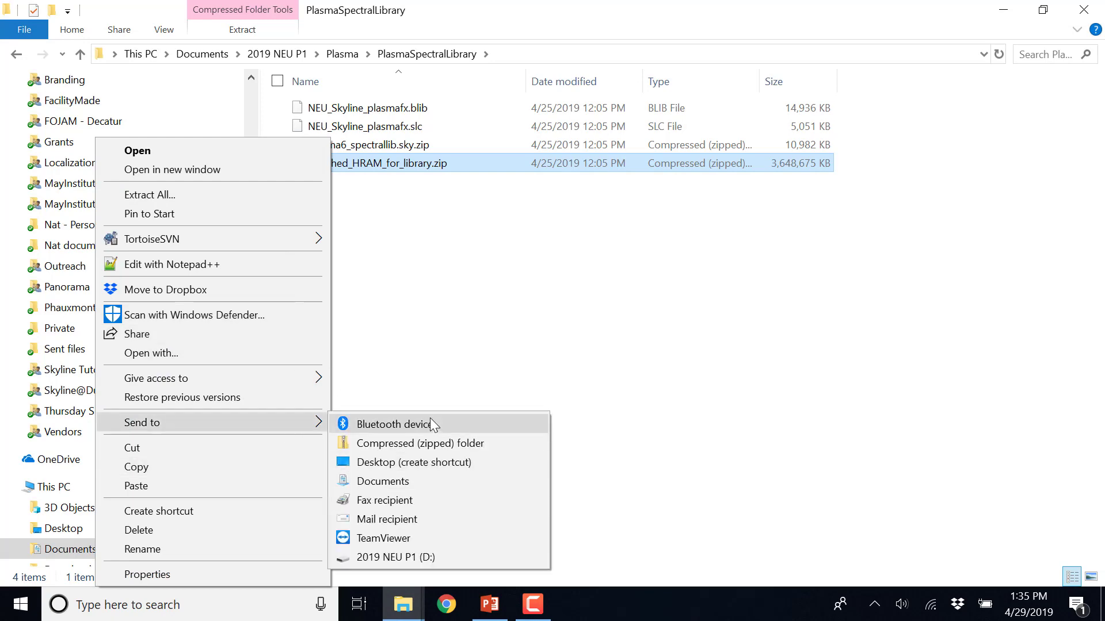
left_click(430, 418)
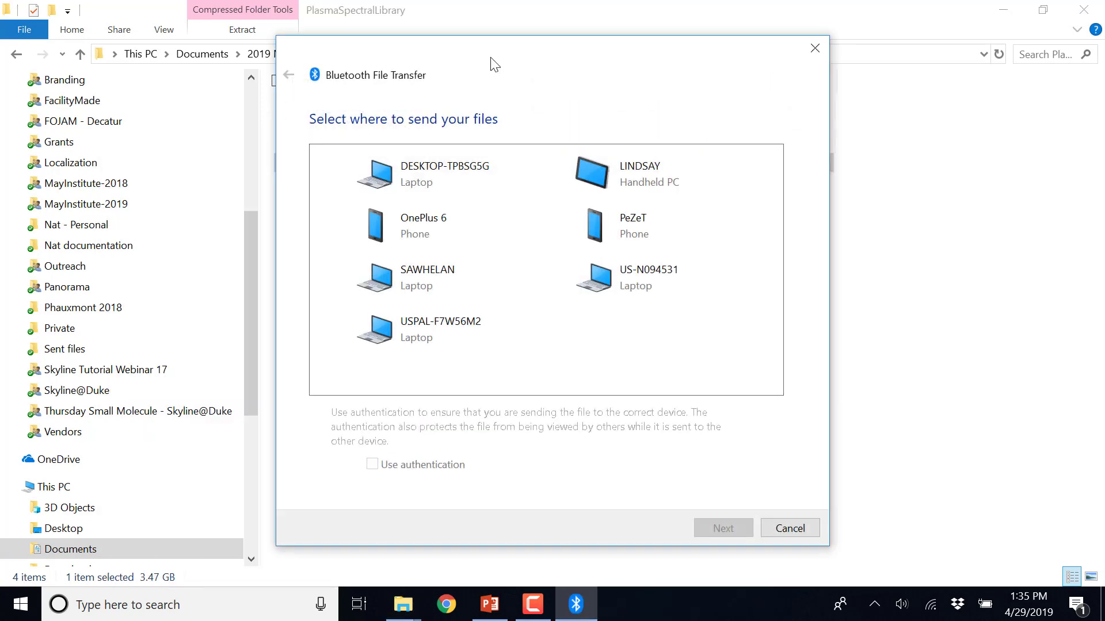
left_click(786, 528)
- Extract searched_HRAM_for_library.zip into a searched_HRAM_for_library folder inside PlasmaSpectralLibrary
right_click(405, 163)
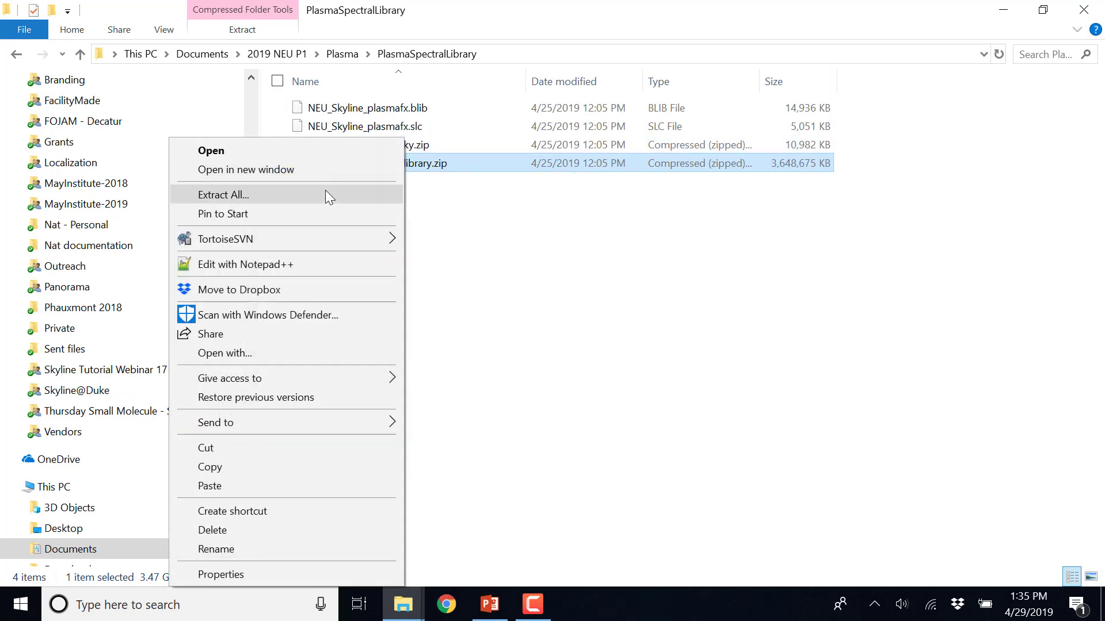
left_click(326, 189)
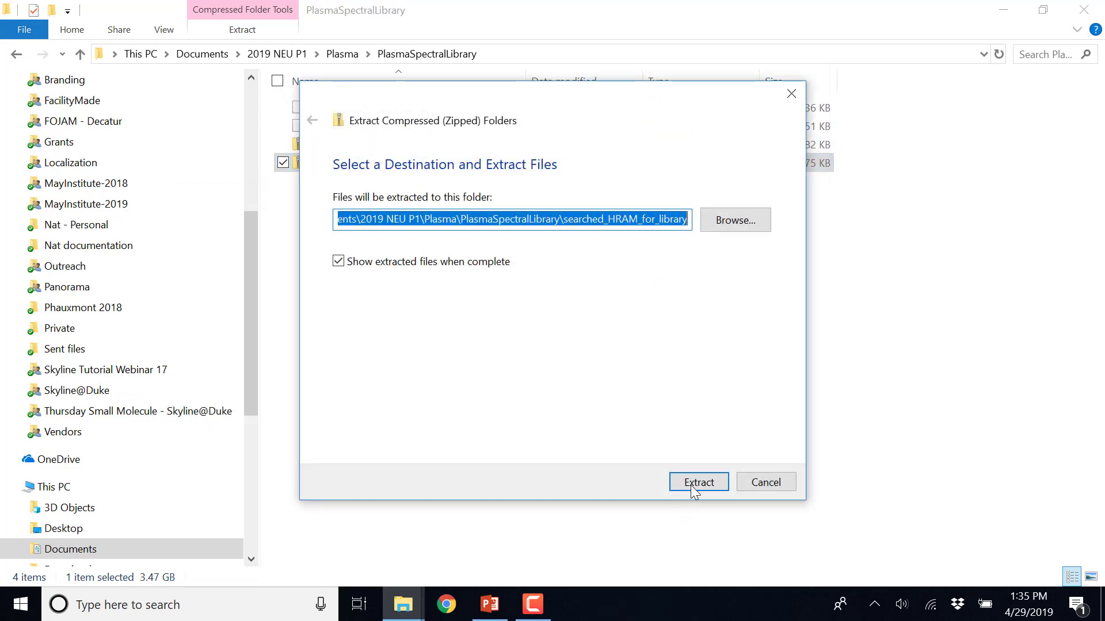
left_click(693, 486)
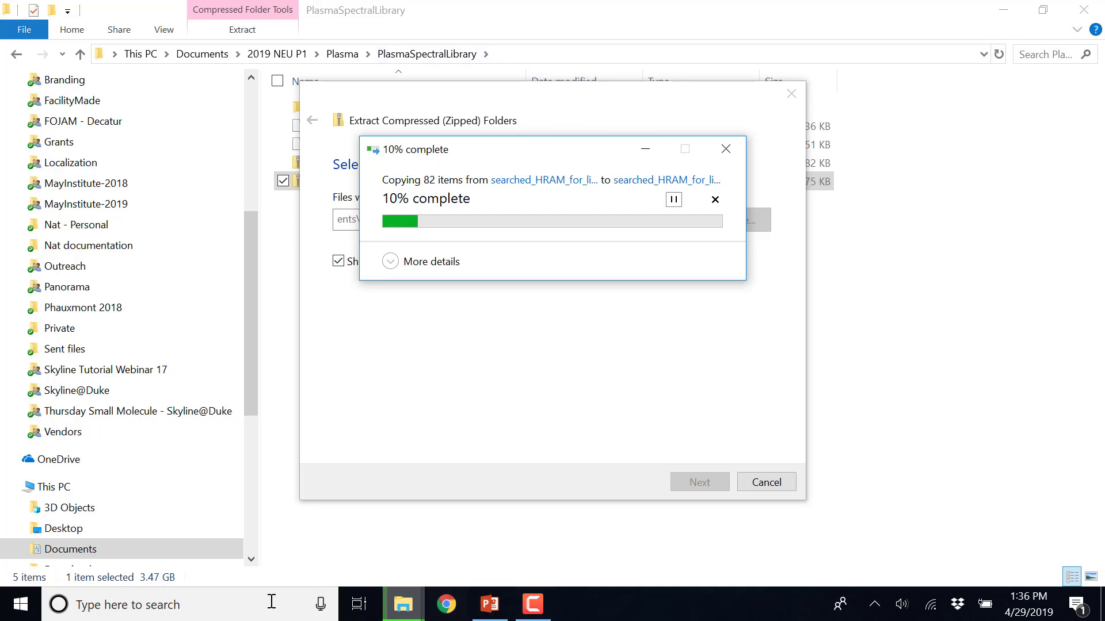
- Find and launch the Skyline-daily desktop application while the archive is extracting
left_click(242, 604)
type("Sk")
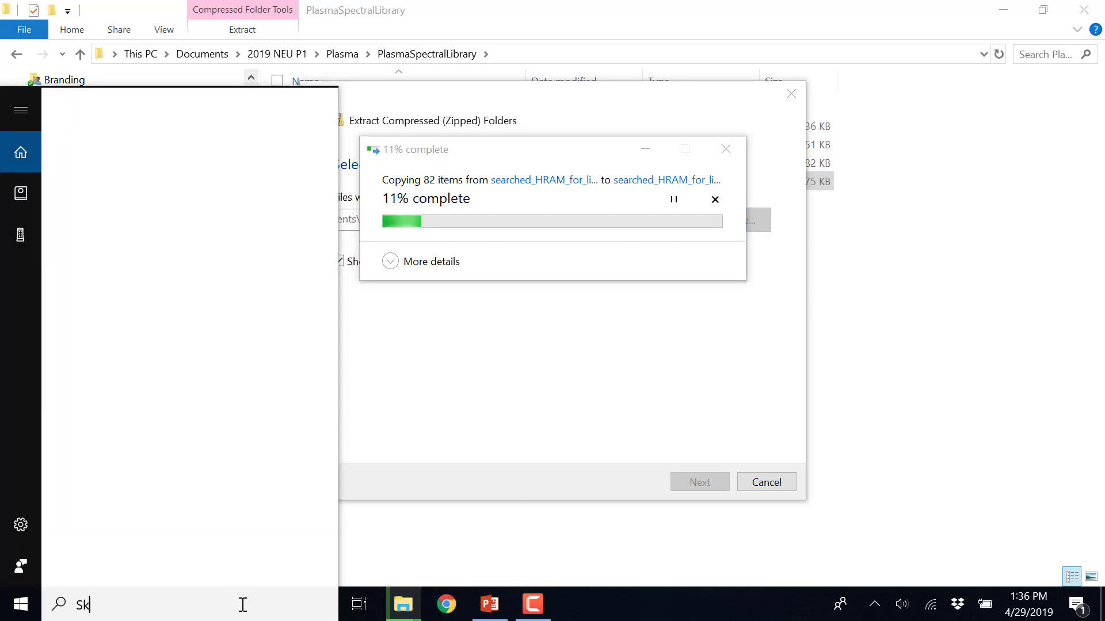
type("yline")
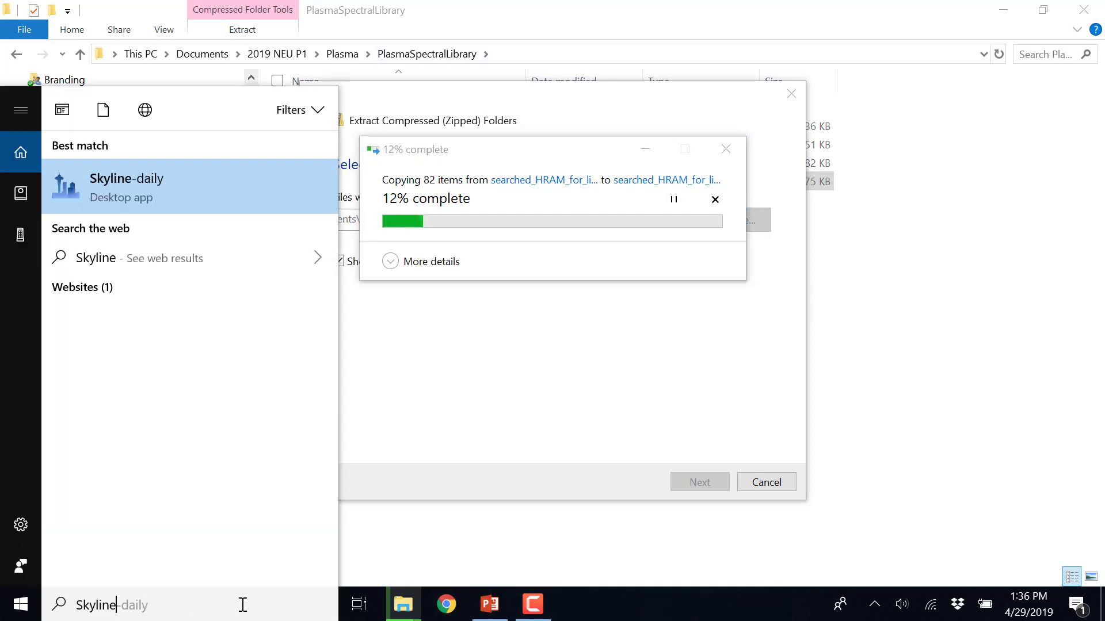
left_click(112, 181)
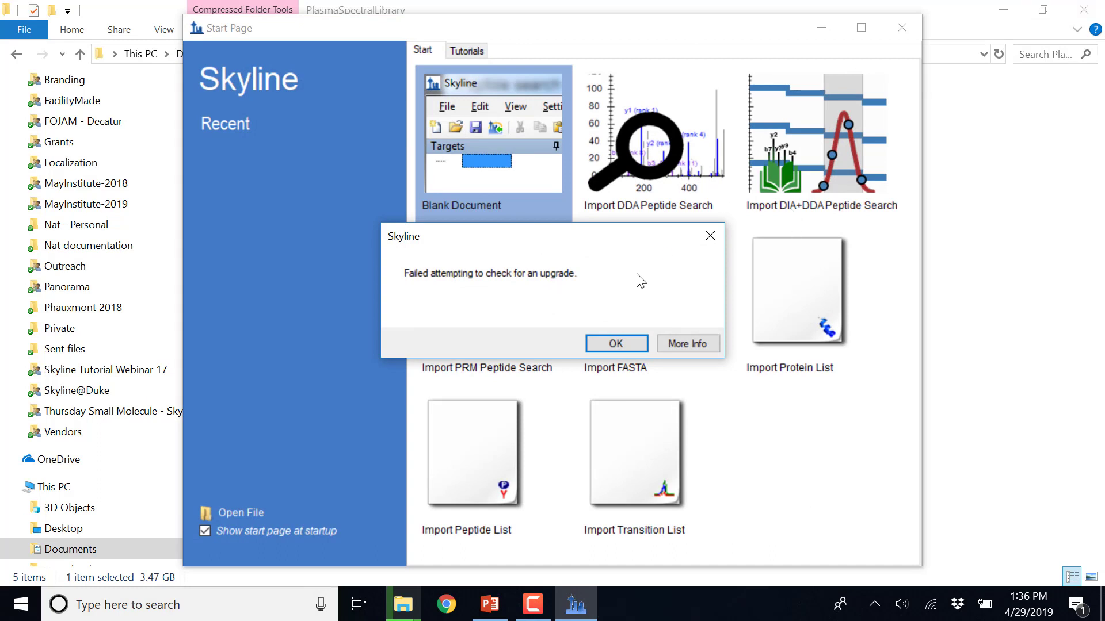
- Dismiss the start-up update notices and open a blank document in a maximized window
left_click(615, 345)
left_click(705, 380)
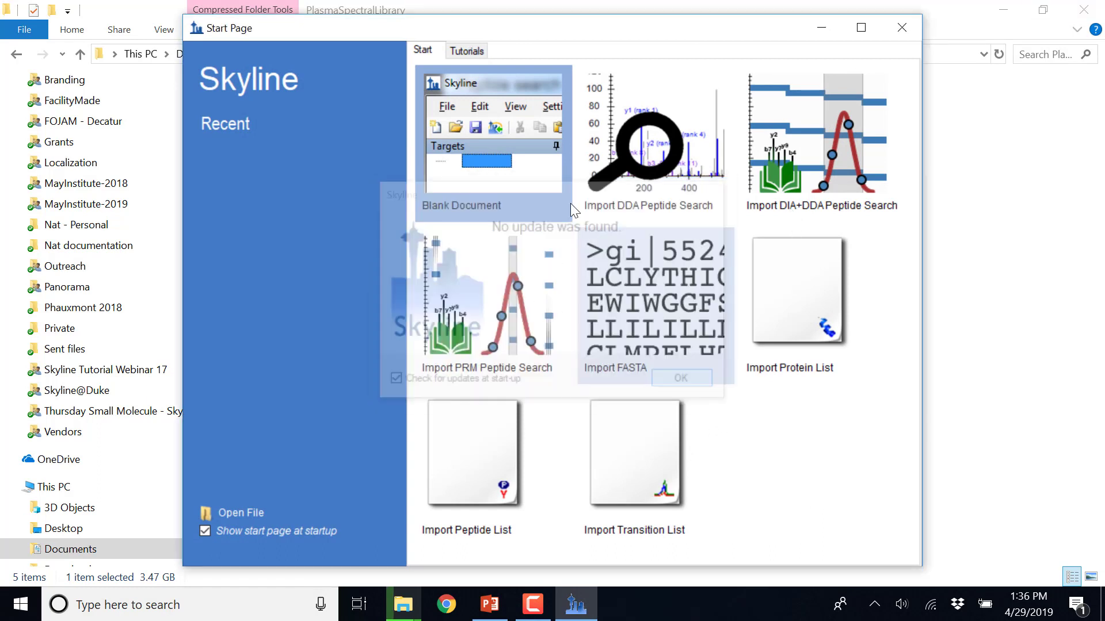
left_click(489, 169)
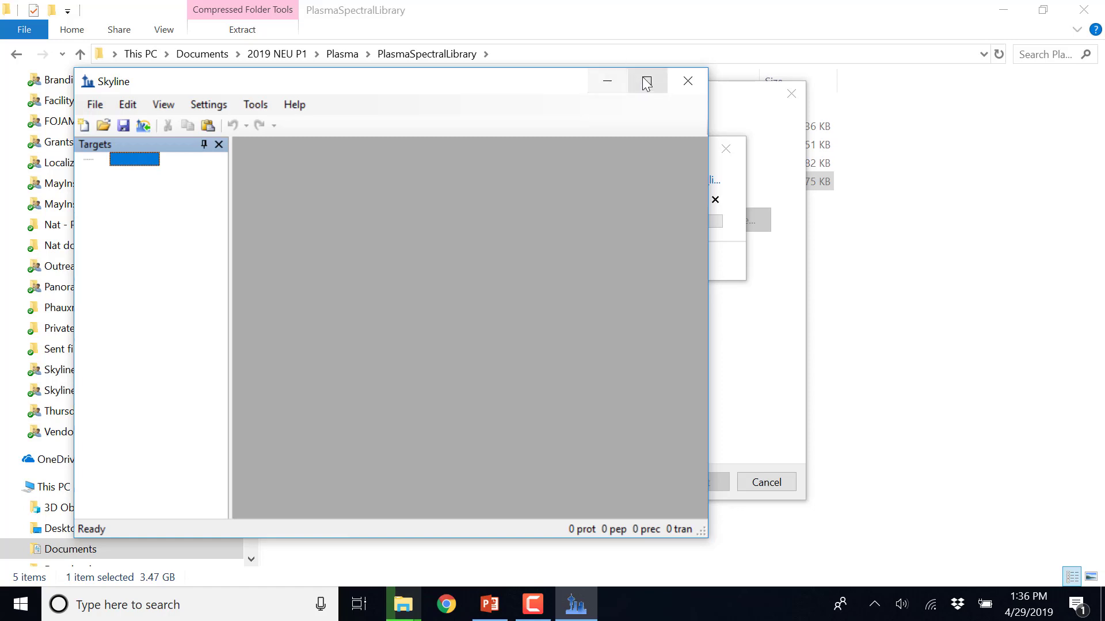
left_click(646, 82)
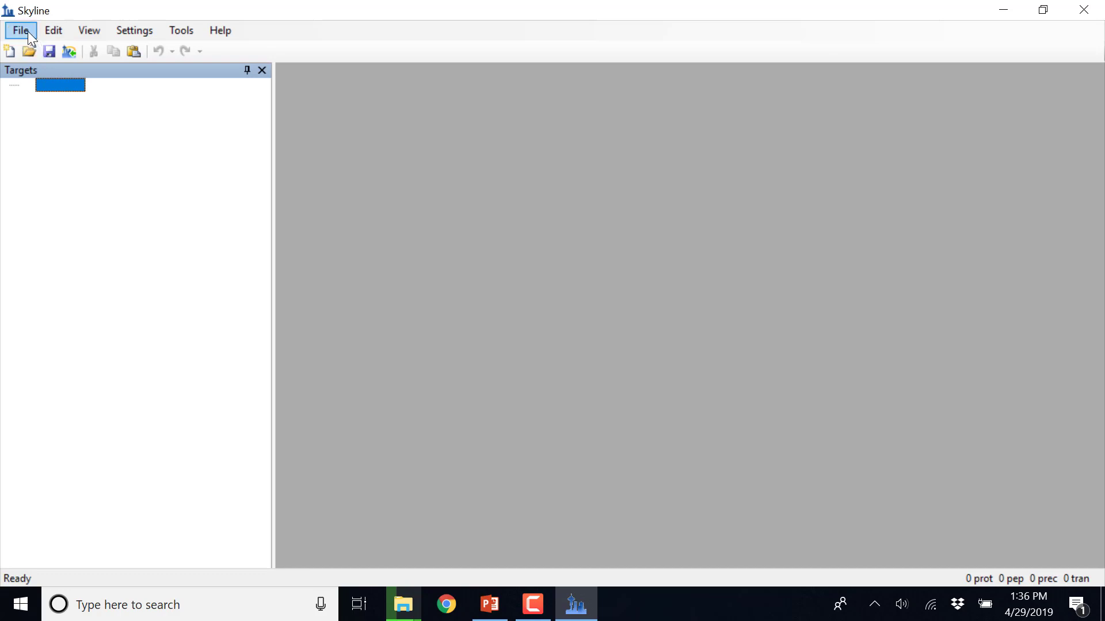
- Start building a spectral library from the peptide settings and name it 042919_test
left_click(134, 30)
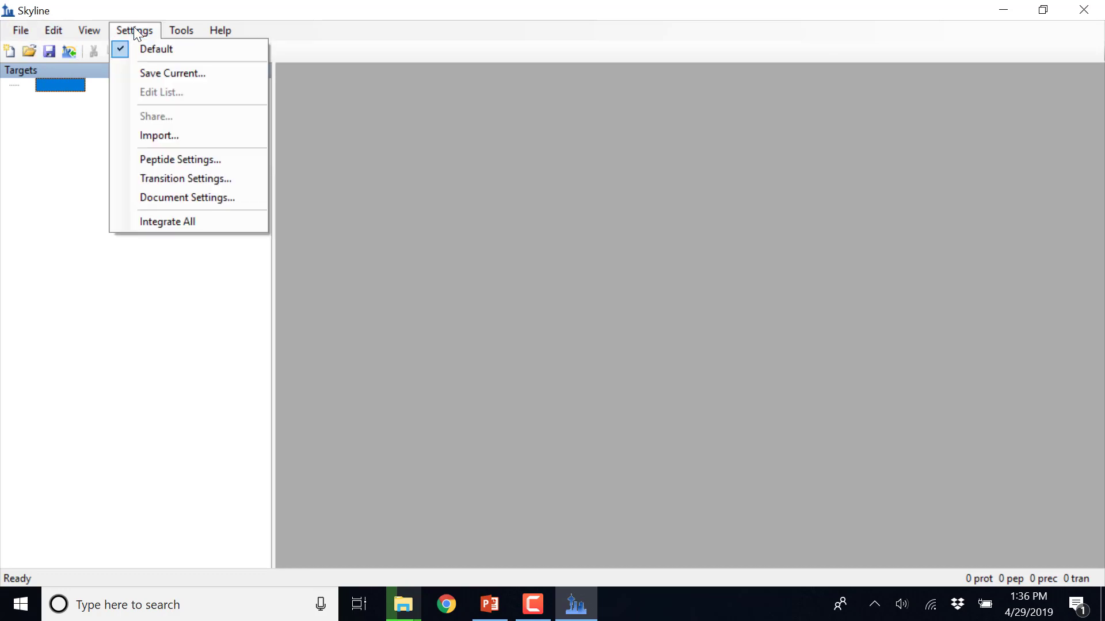
left_click(165, 165)
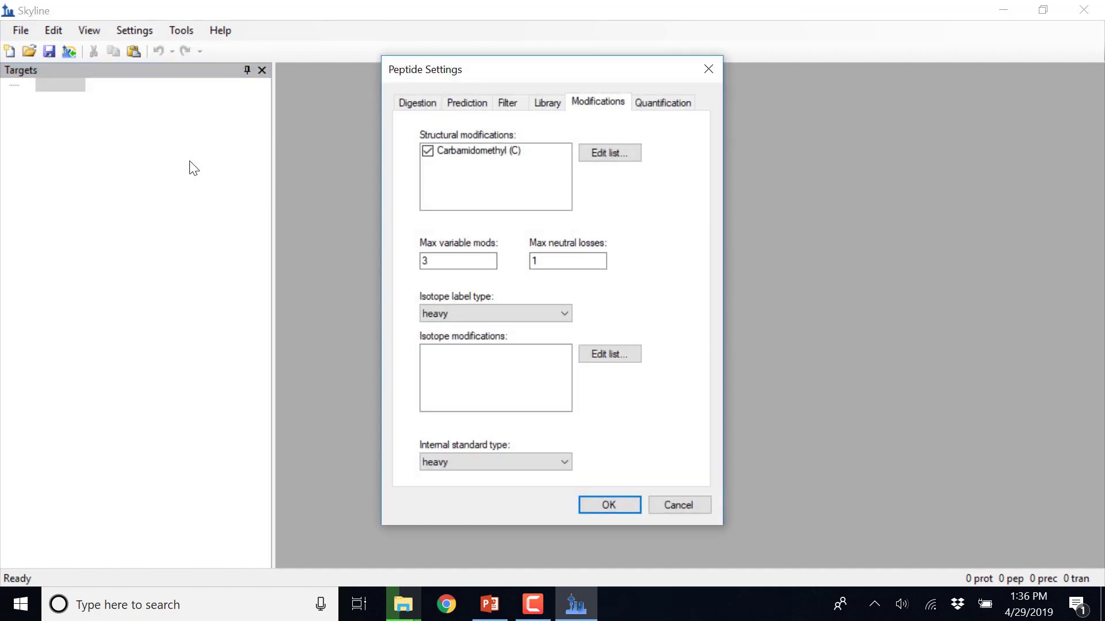
left_click(555, 106)
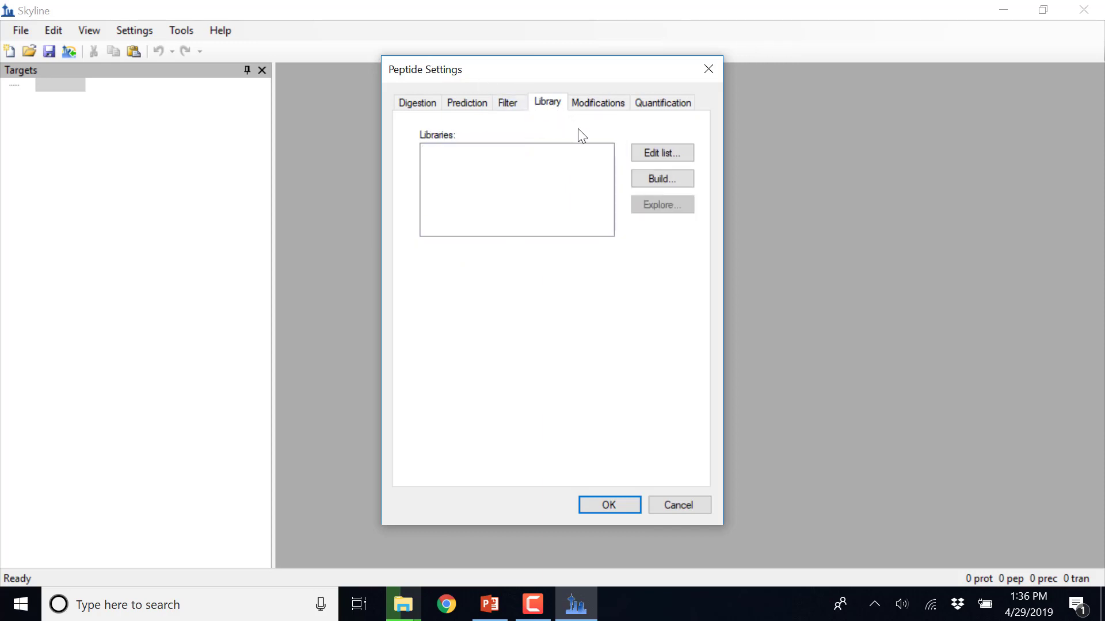
left_click(663, 178)
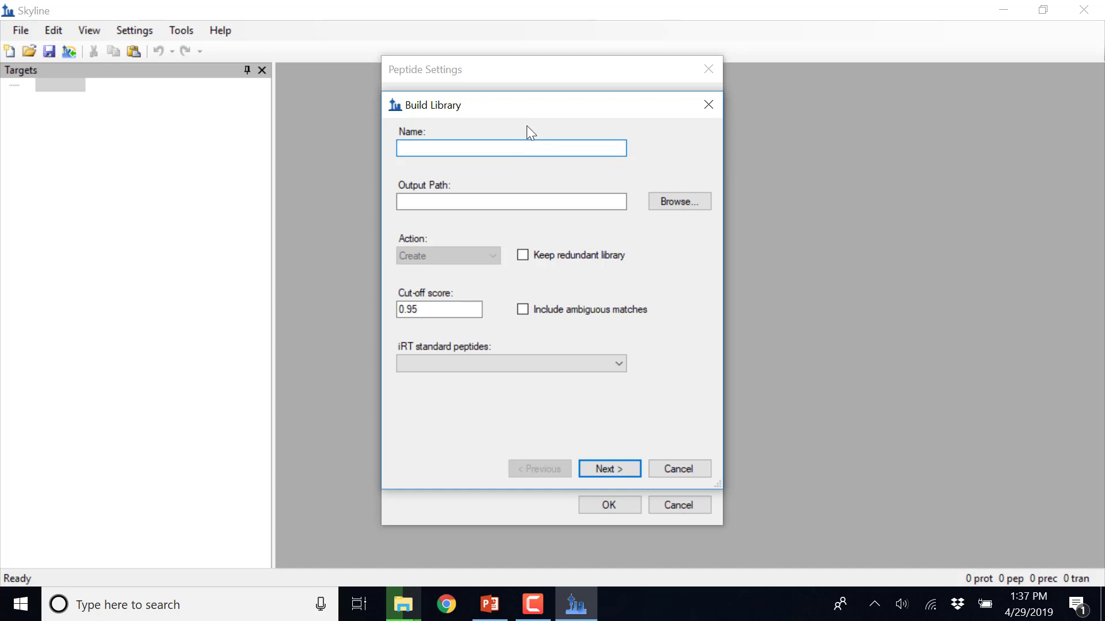
type("042919_test")
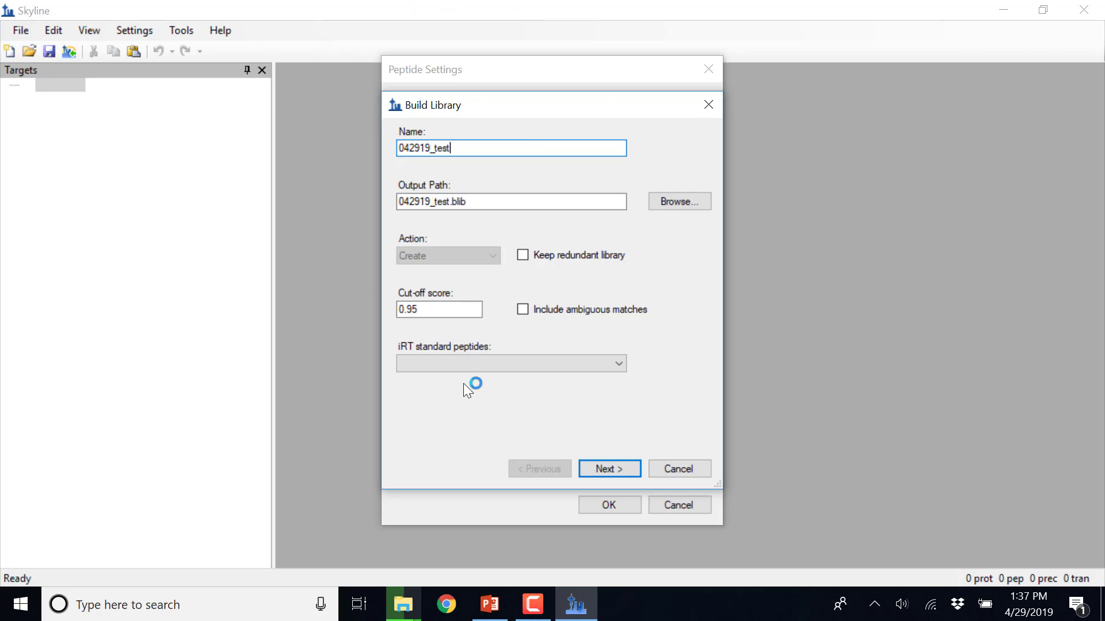
- Set the library's output file to 042919_test.blib in Documents and continue to the input files, keeping the 0.95 cut-off score
left_click(668, 202)
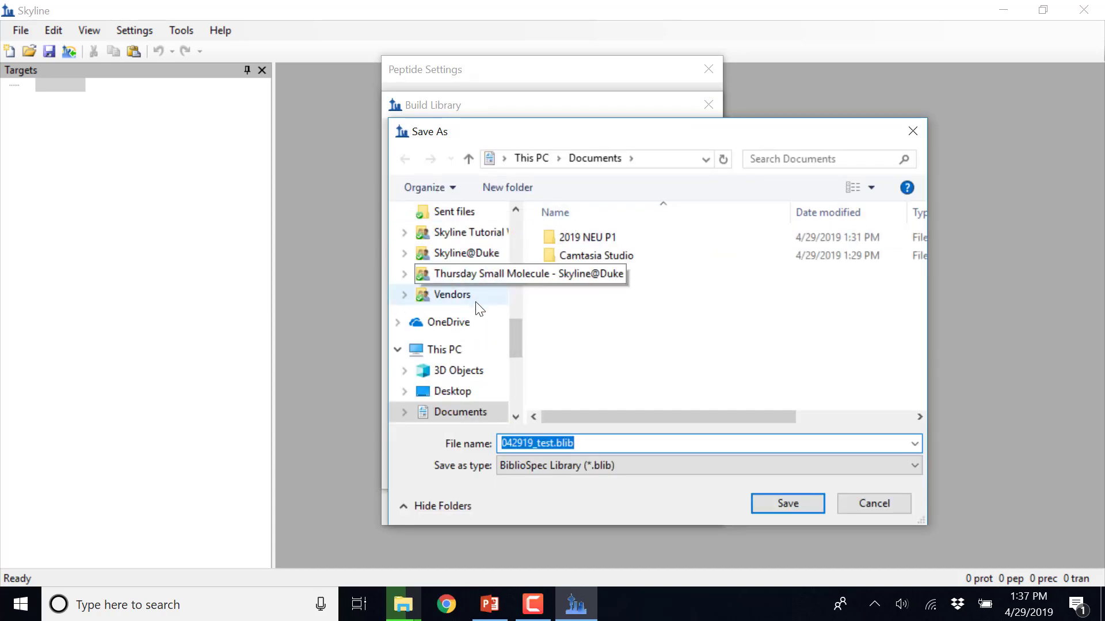
mouse_move(520, 333)
left_mouse_down()
mouse_move(520, 345)
mouse_move(512, 341)
left_mouse_up()
left_click(465, 351)
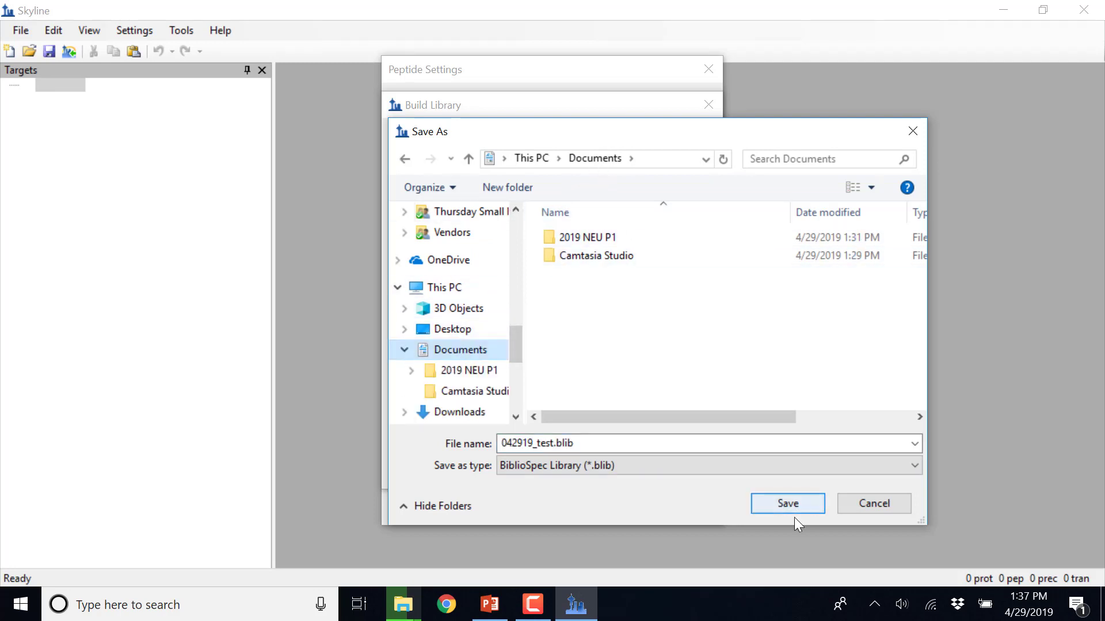
left_click(788, 503)
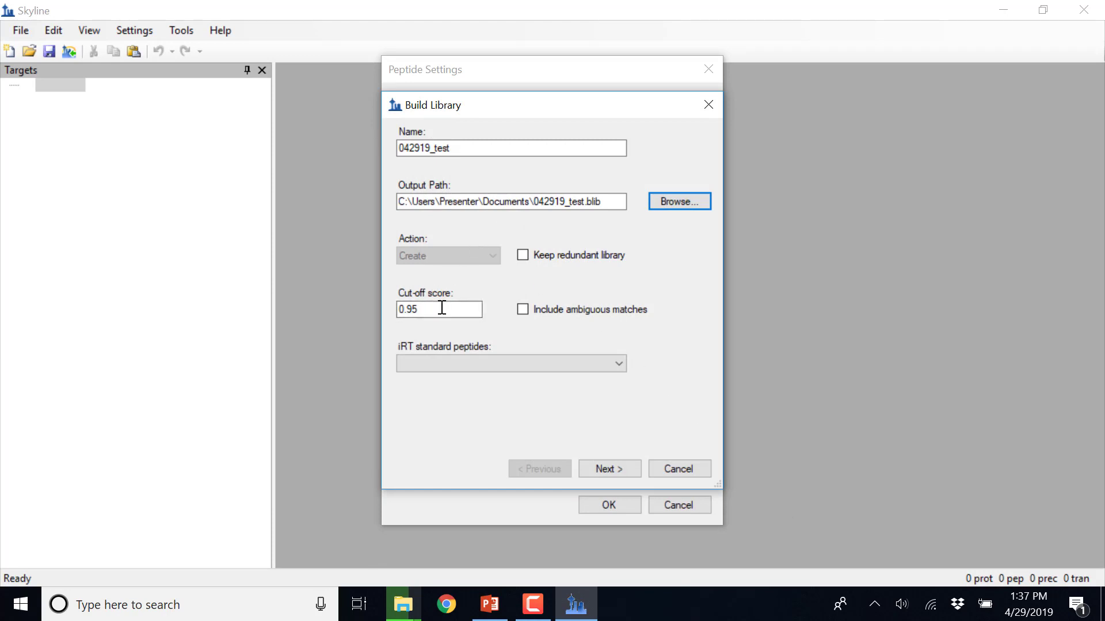
mouse_move(438, 315)
left_click(614, 468)
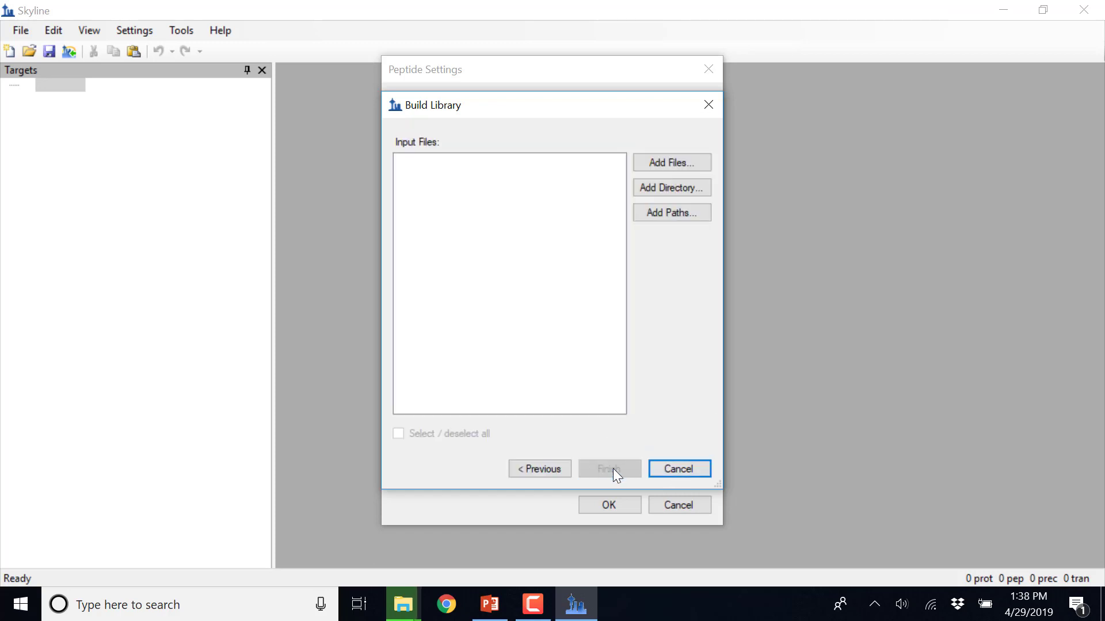
- Browse for input files in 2019 NEU P1\Plasma\PlasmaSpectralLibrary\searched_HRAM_for_library\searched_HRAM
left_click(686, 163)
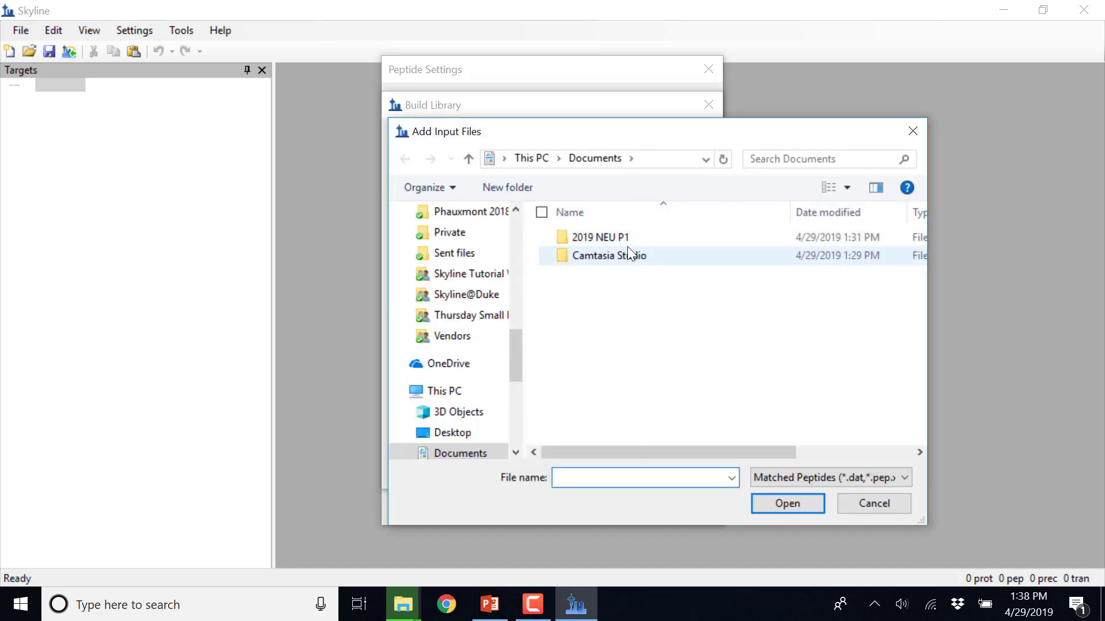
double_click(626, 239)
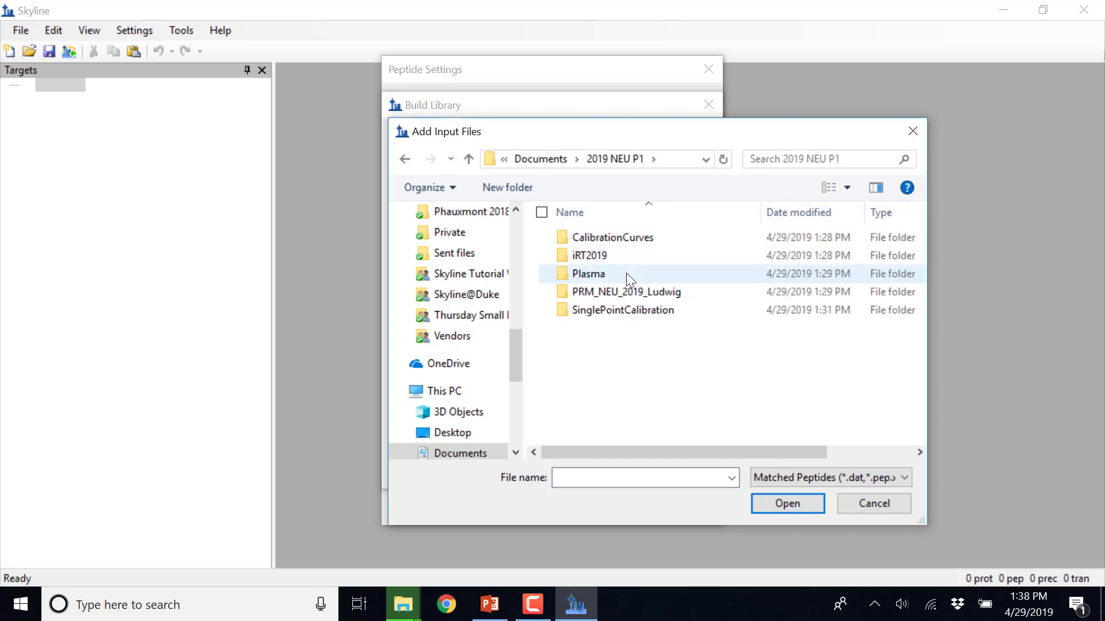
double_click(626, 273)
double_click(632, 256)
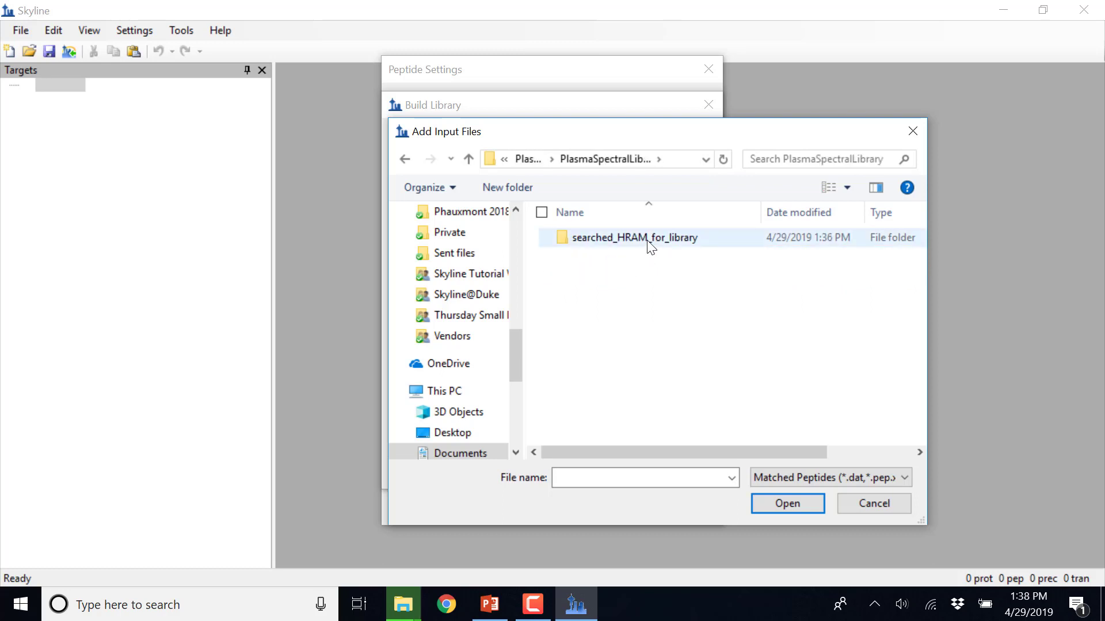
left_click(622, 236)
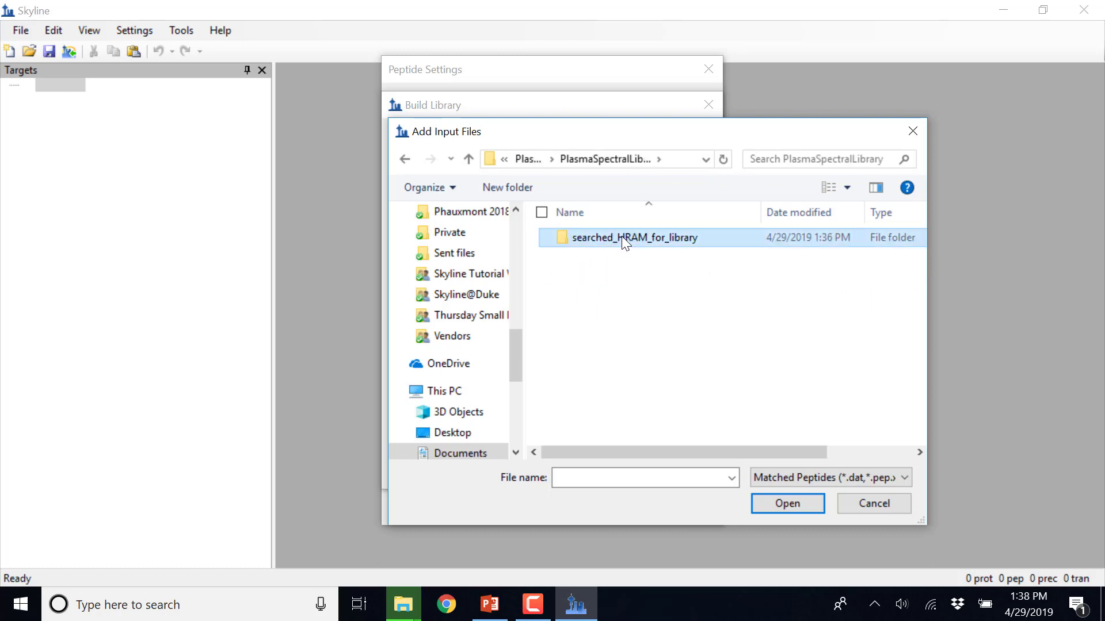
double_click(621, 236)
double_click(623, 235)
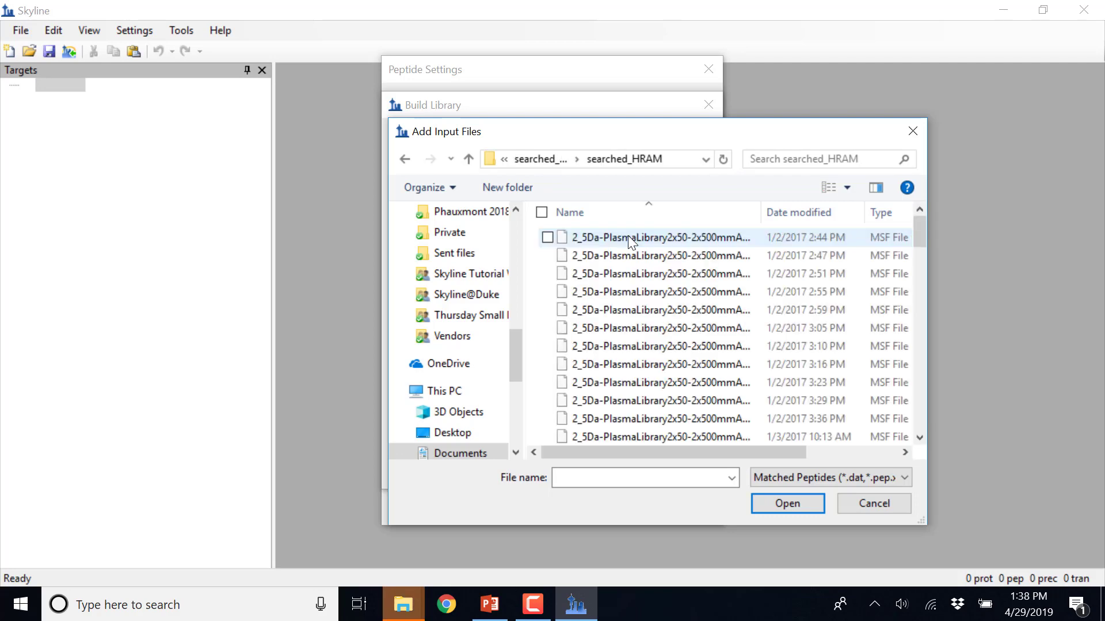
- Add all the MSF files in the searched_HRAM folder as library input files, keeping the Matched Peptides file type
left_click(627, 235)
scroll(638, 276, "down", 10)
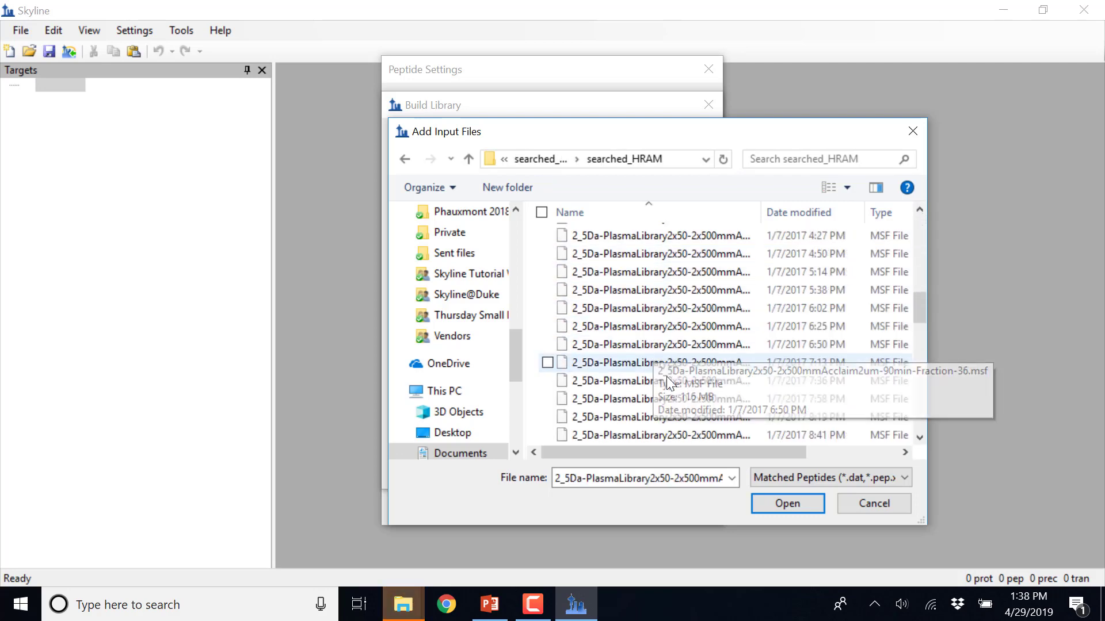
scroll(685, 436, "down", 5)
left_click(657, 436, "shift")
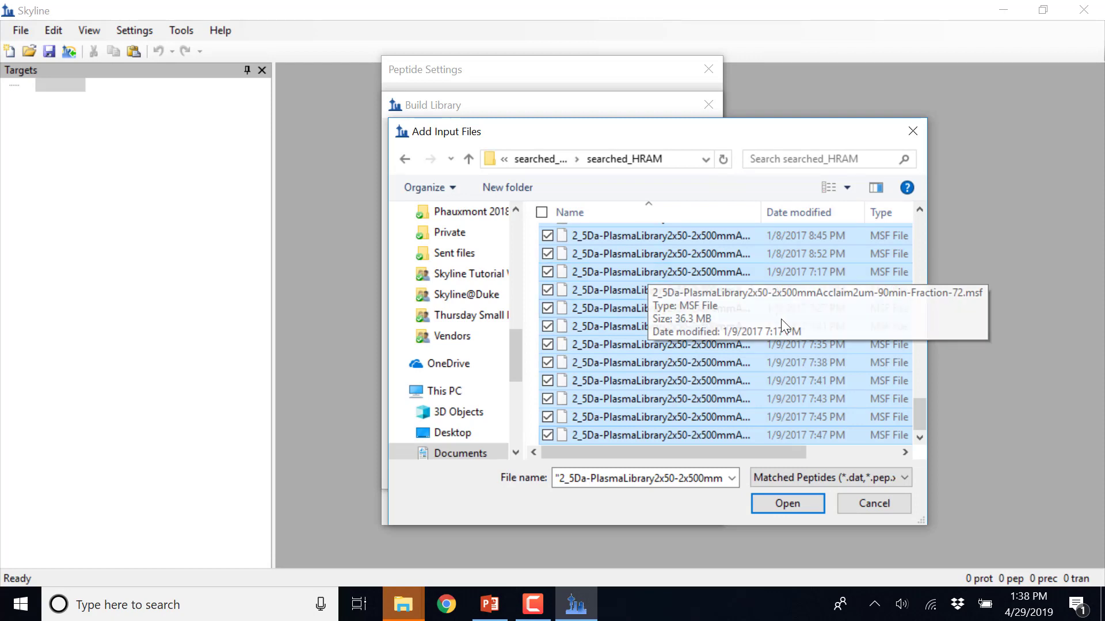
left_click(907, 474)
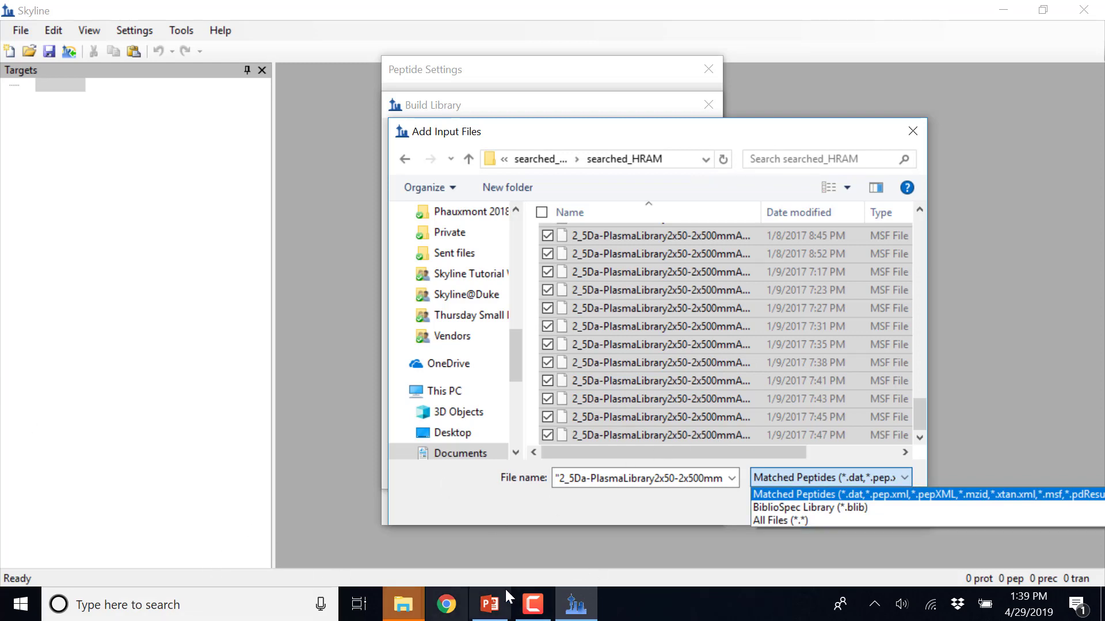
left_click(581, 489)
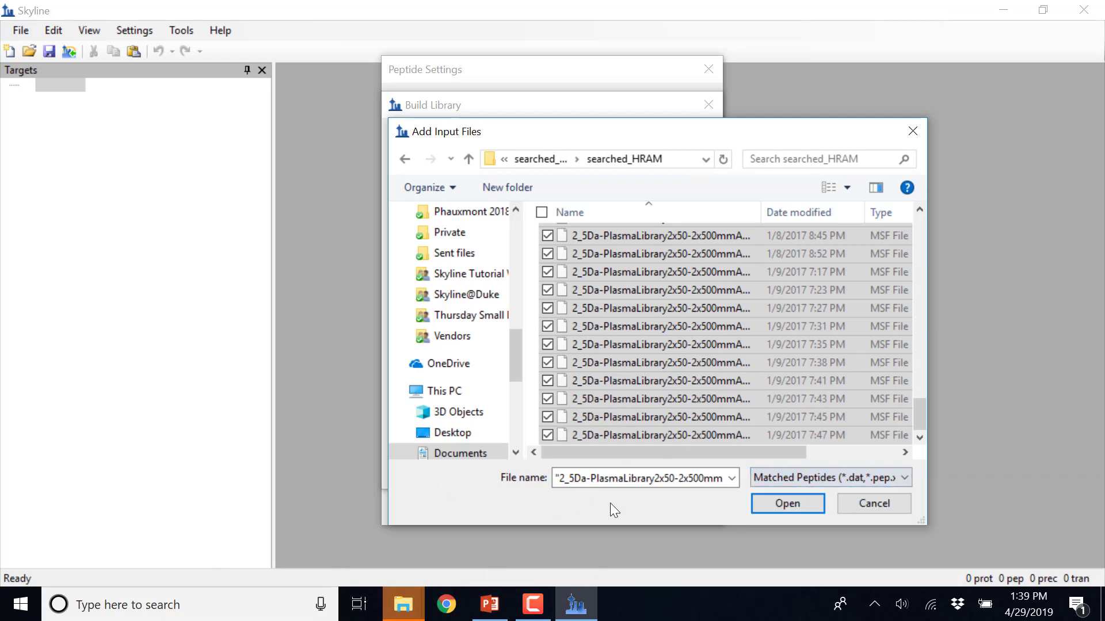
left_click(792, 505)
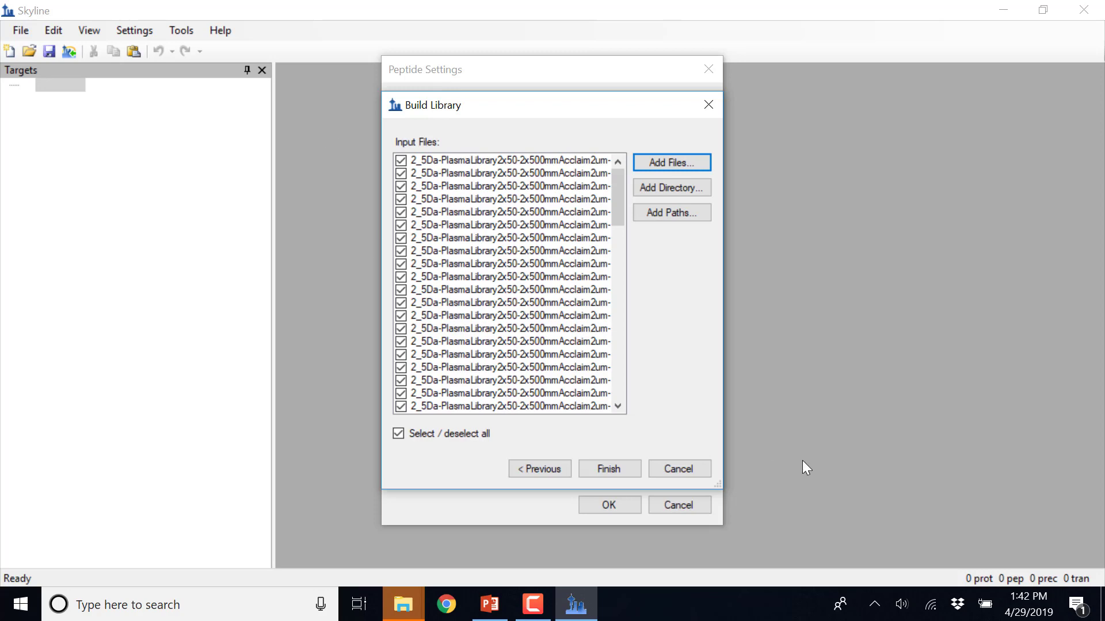
- Finish the 042919_test library build setup and accept the peptide settings with that library enabled
left_click(616, 467)
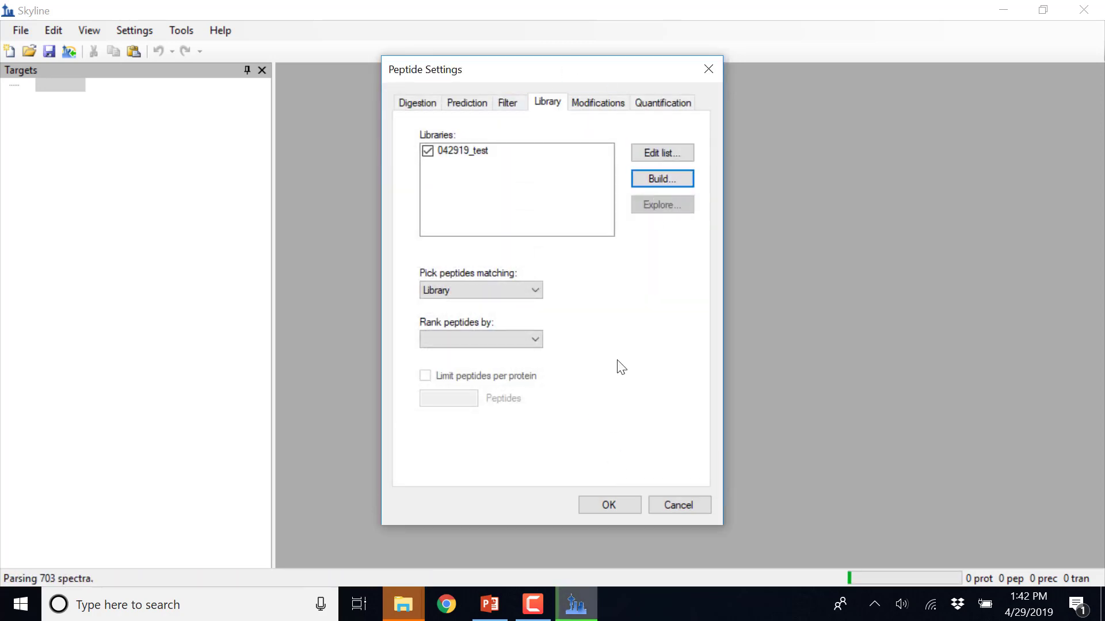
left_click(621, 503)
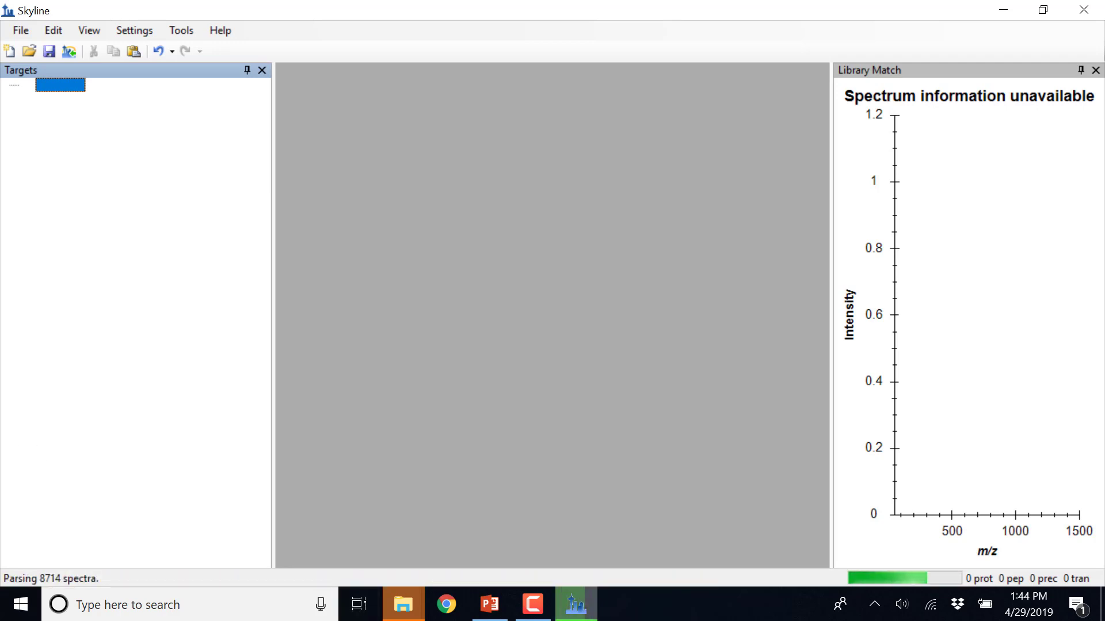
- Insert the peptide EDTFSNLK with protein name CRP into the targets, checking the list for errors before inserting
left_click(54, 32)
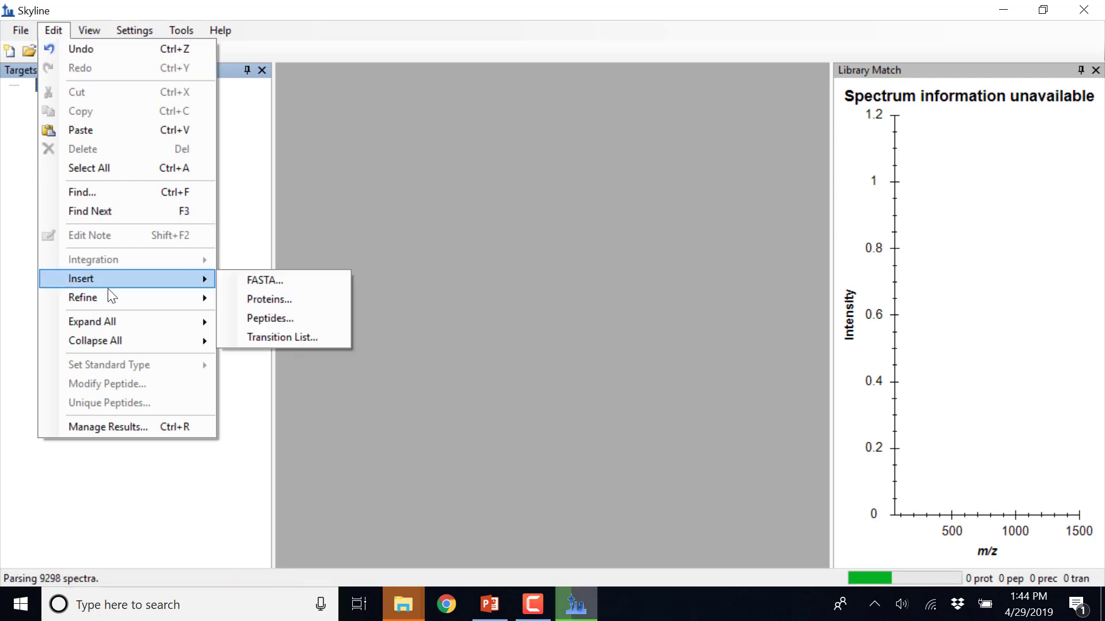
left_click(264, 322)
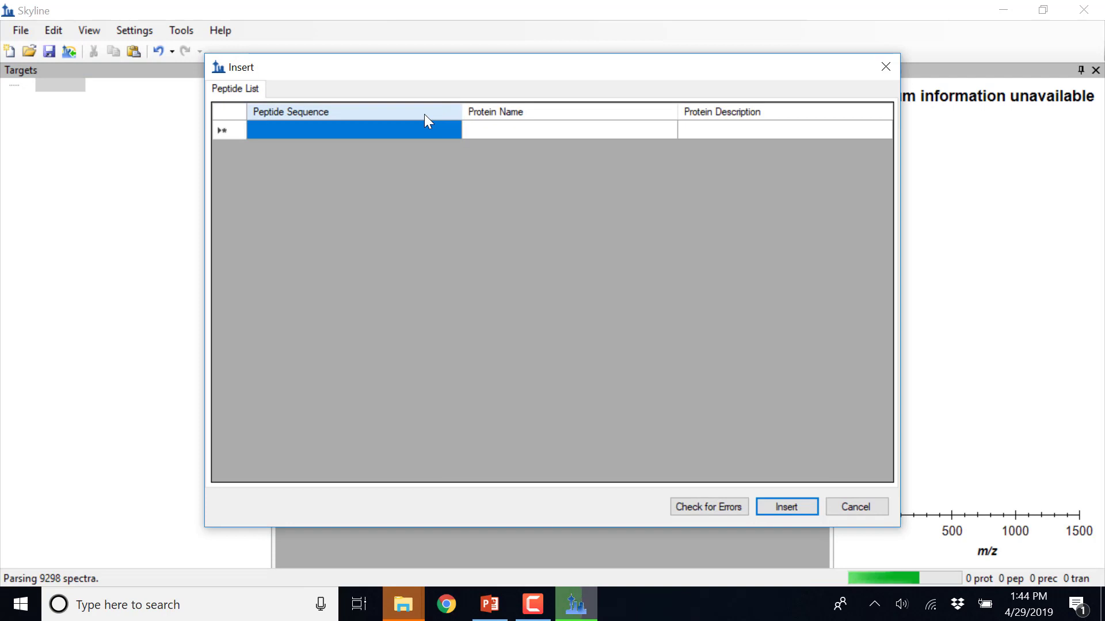
type("EDT")
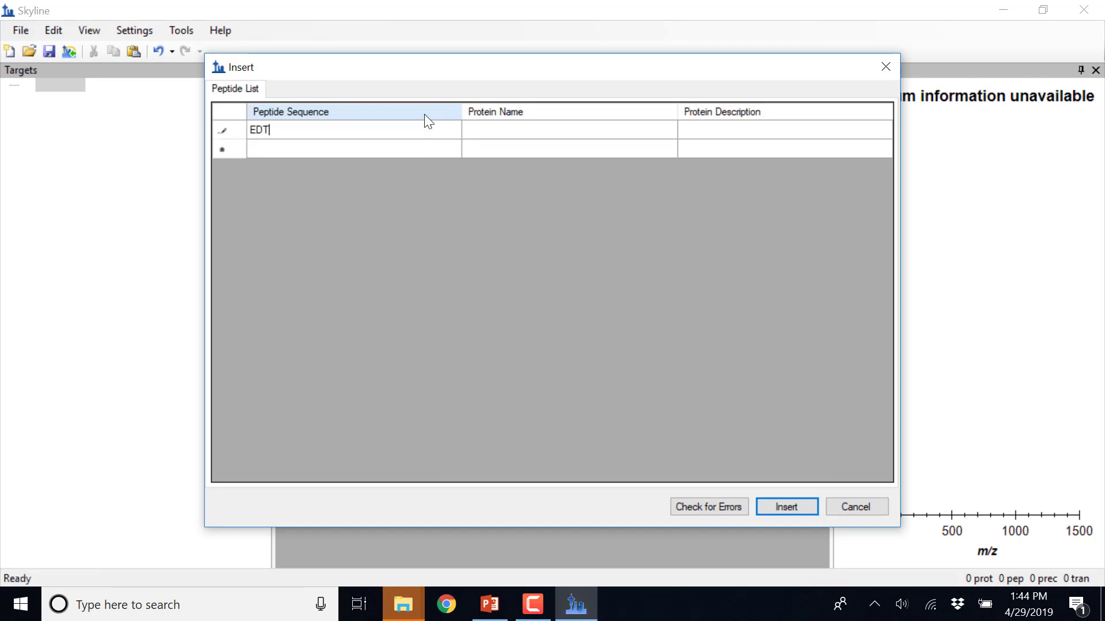
type("FSNLK")
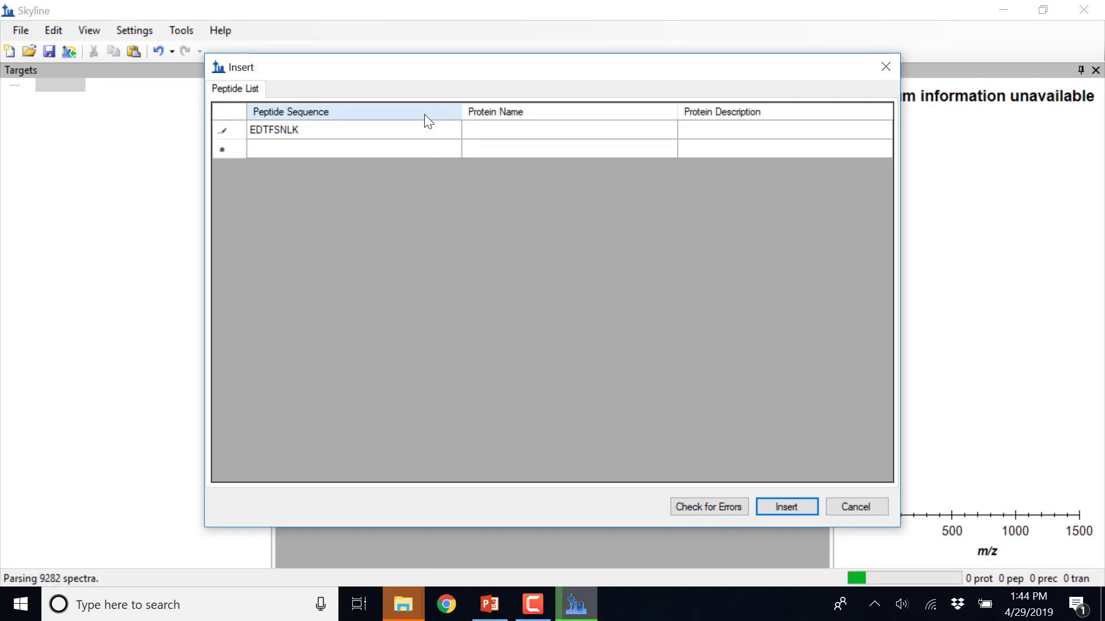
key("Tab")
type("CRP")
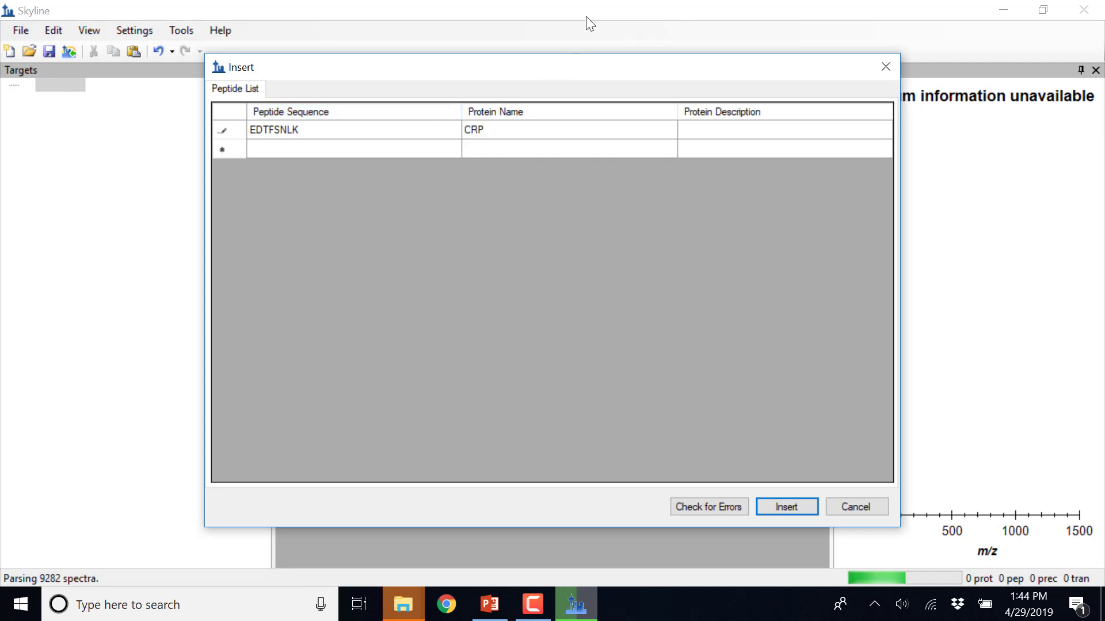
left_click(696, 506)
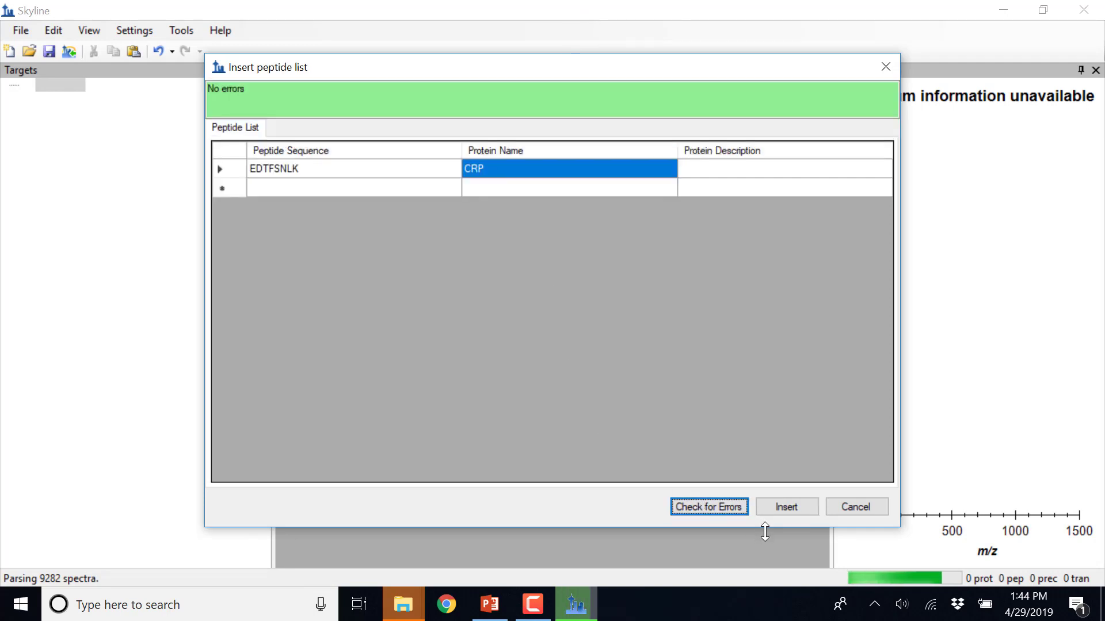
left_click(780, 505)
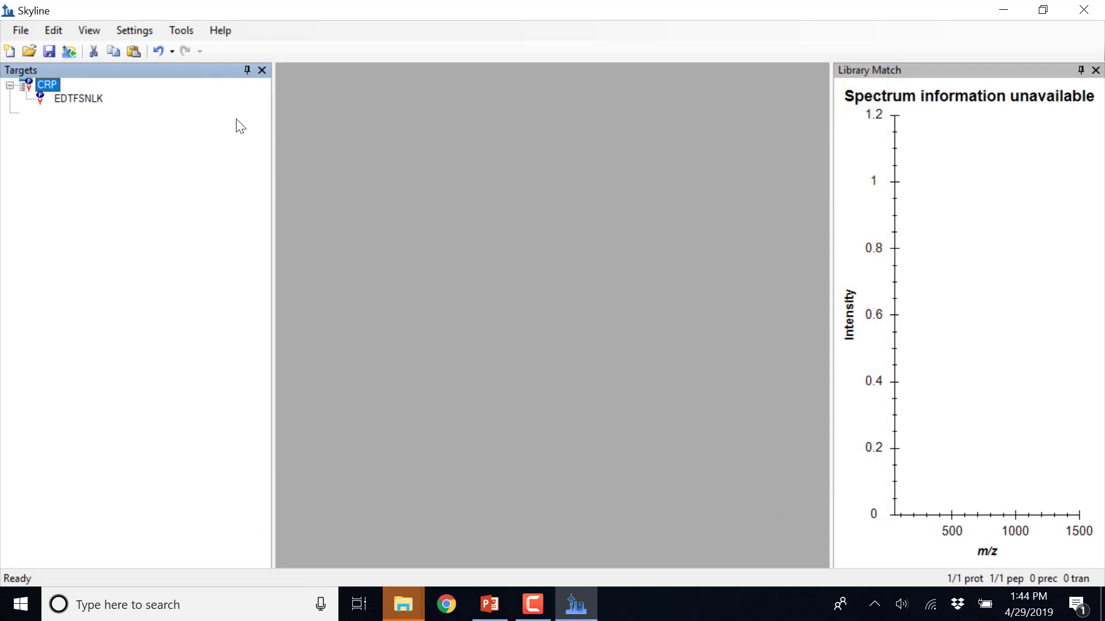
- Pick the 477.2324++ and 318.4907+++ precursors for peptide EDTFSNLK, with filtering and automatic selection turned off
left_click(82, 100)
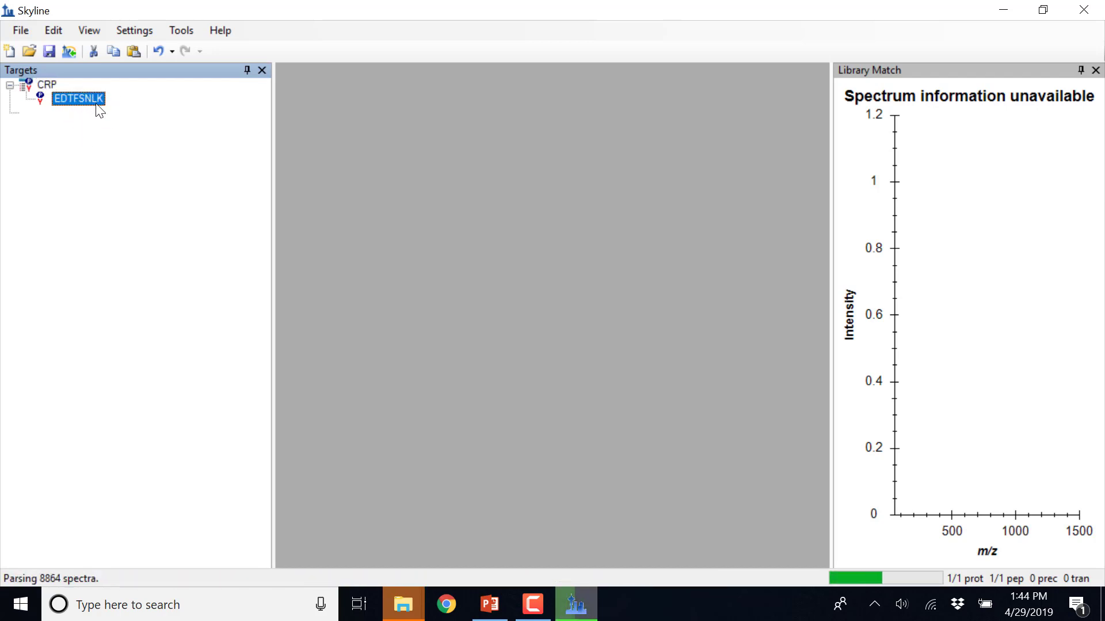
right_click(94, 103)
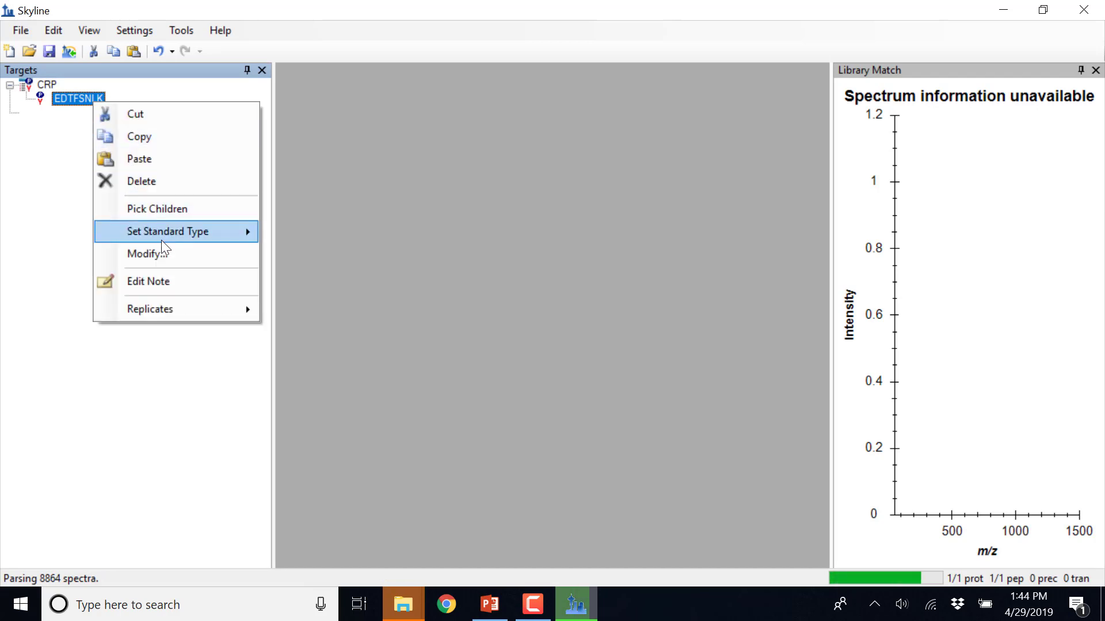
left_click(180, 213)
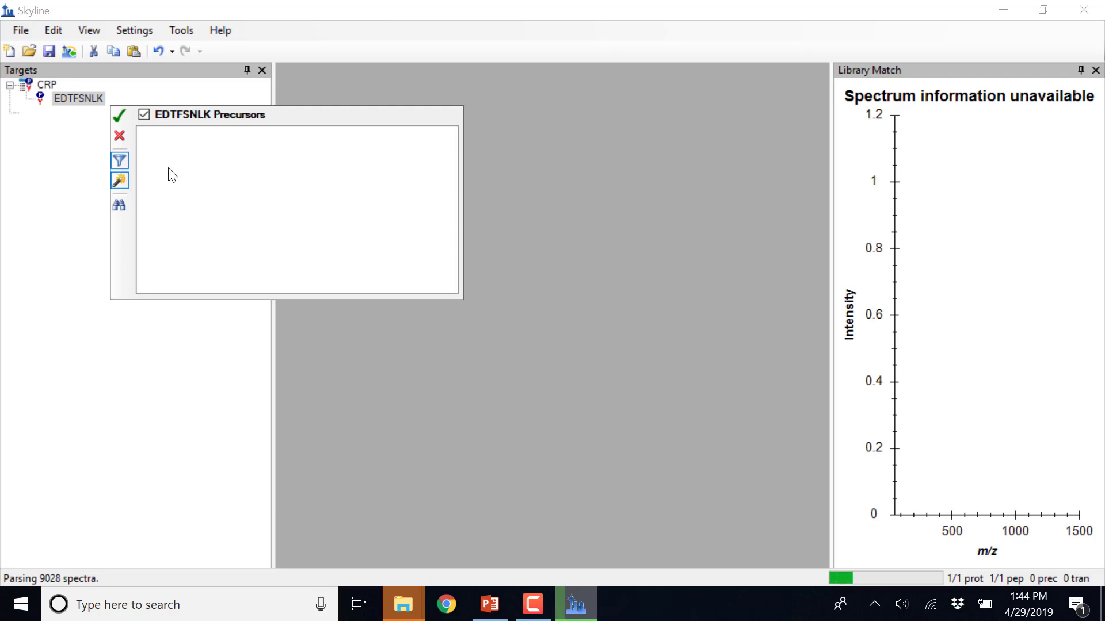
left_click(120, 161)
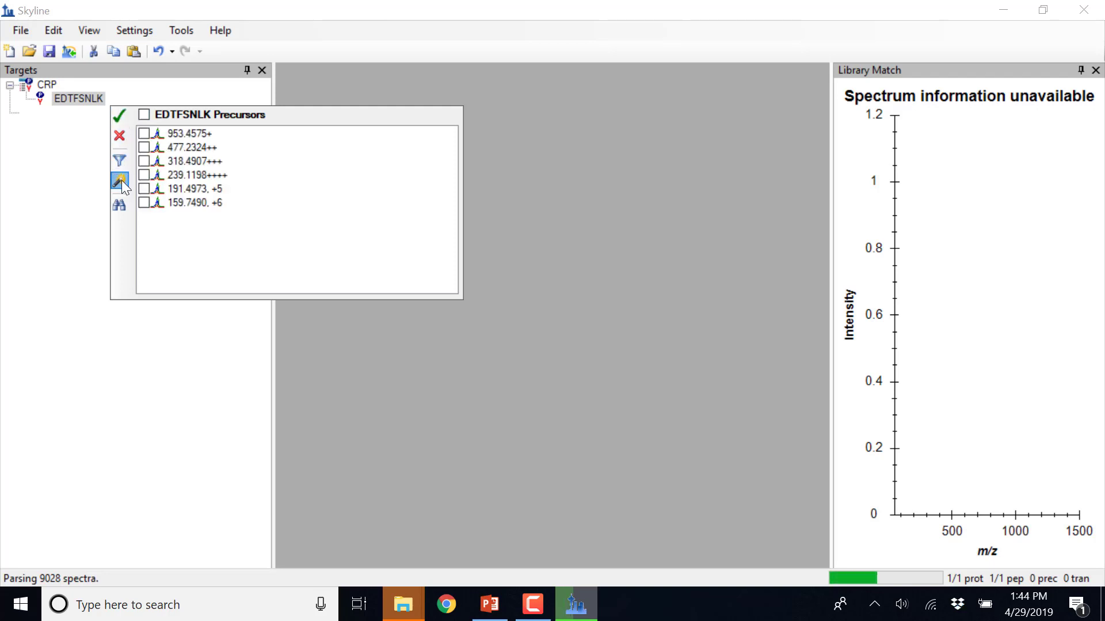
left_click(121, 182)
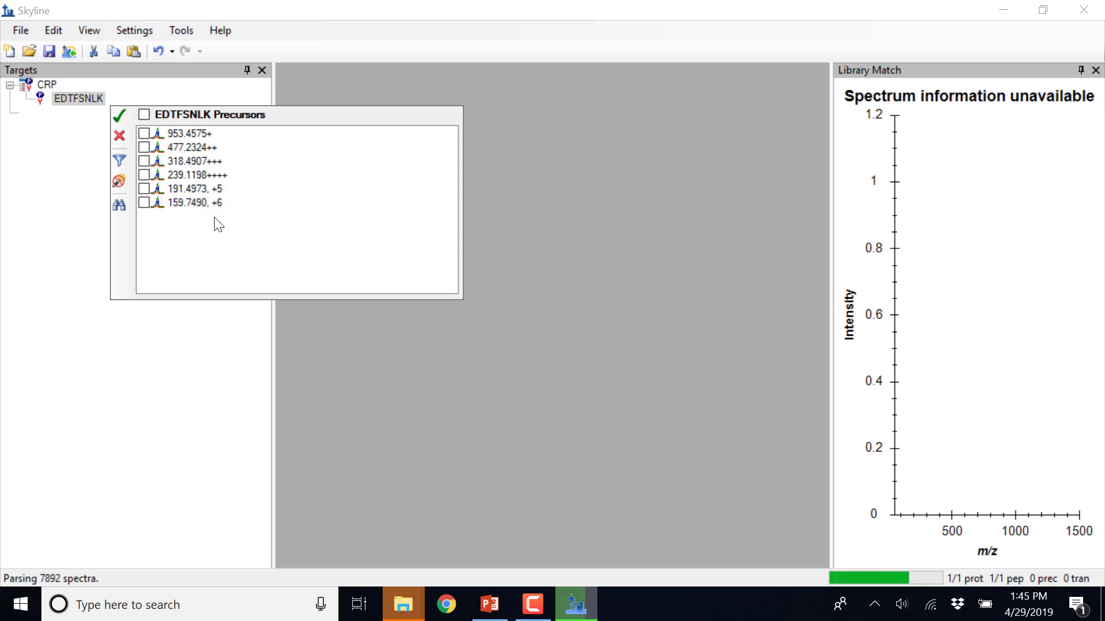
mouse_move(181, 178)
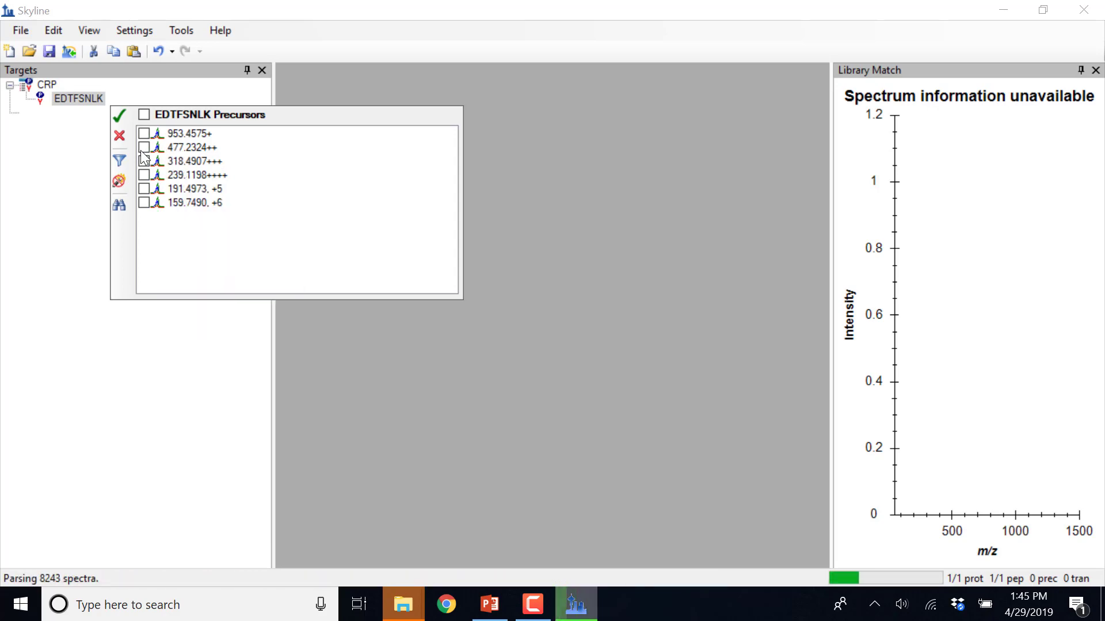
left_click(145, 148)
left_click(144, 161)
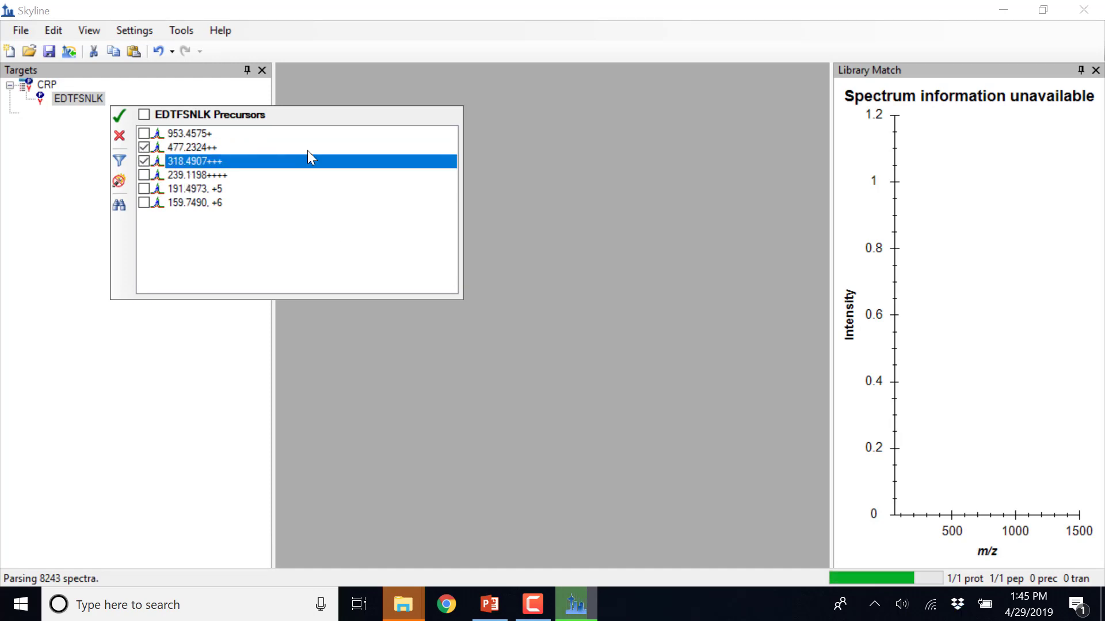
left_click(120, 118)
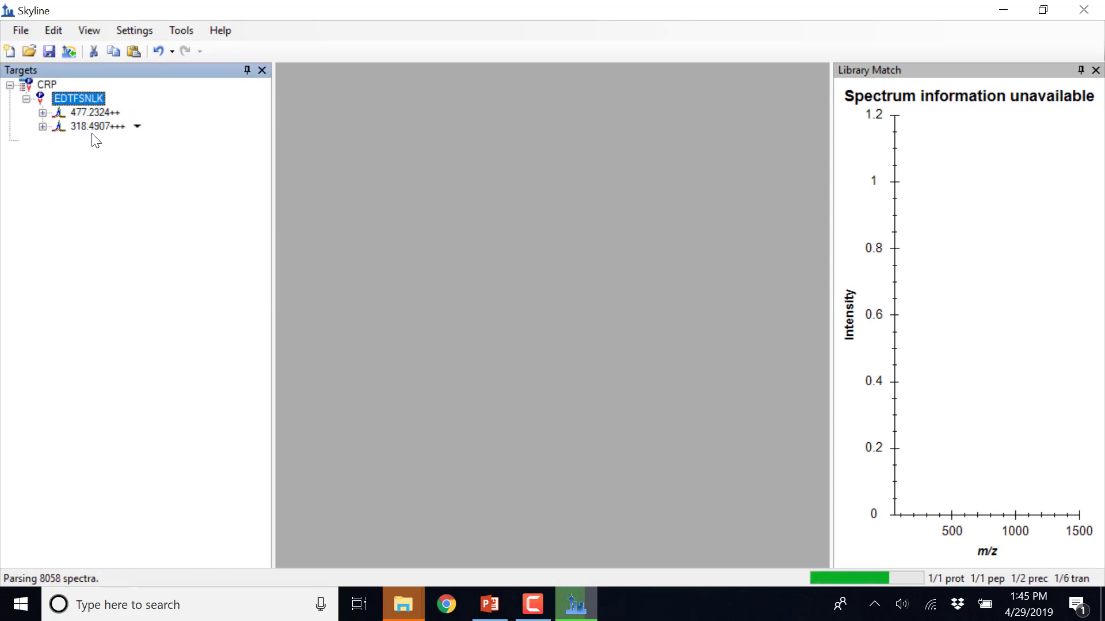
- Expand both EDTFSNLK precursors and examine the transitions listed under each
left_click(42, 112)
left_click(42, 168)
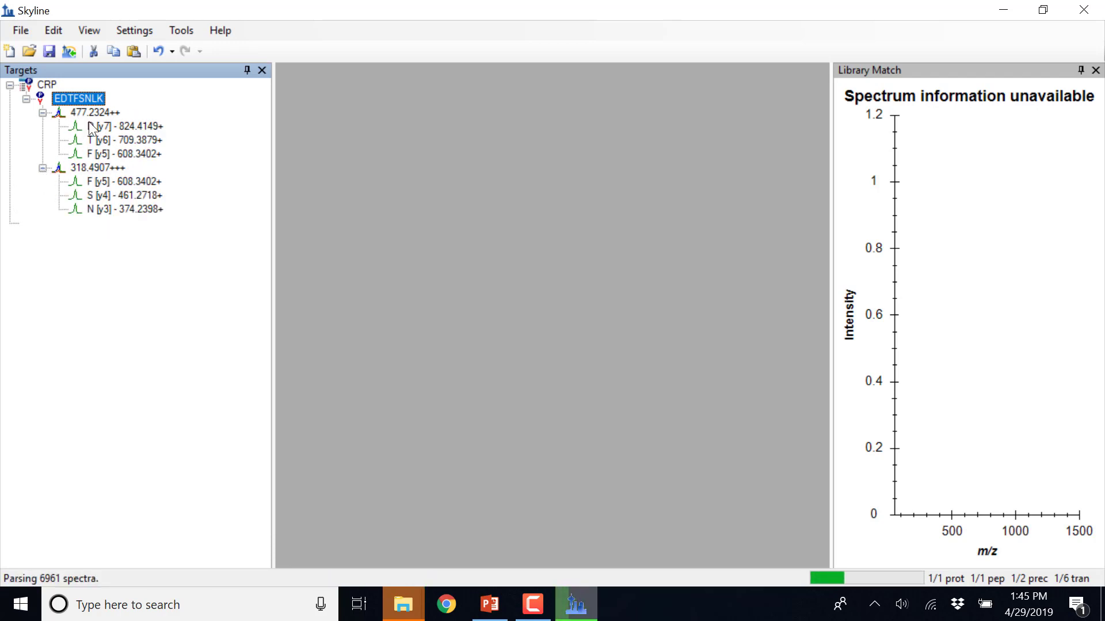
mouse_move(88, 122)
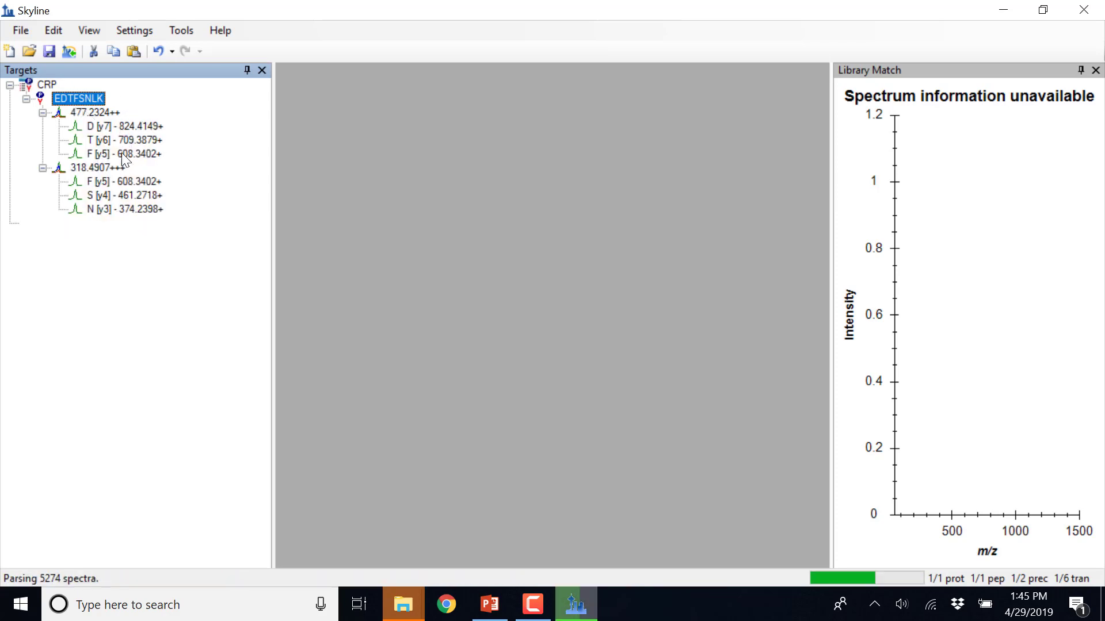
mouse_move(136, 138)
mouse_move(124, 173)
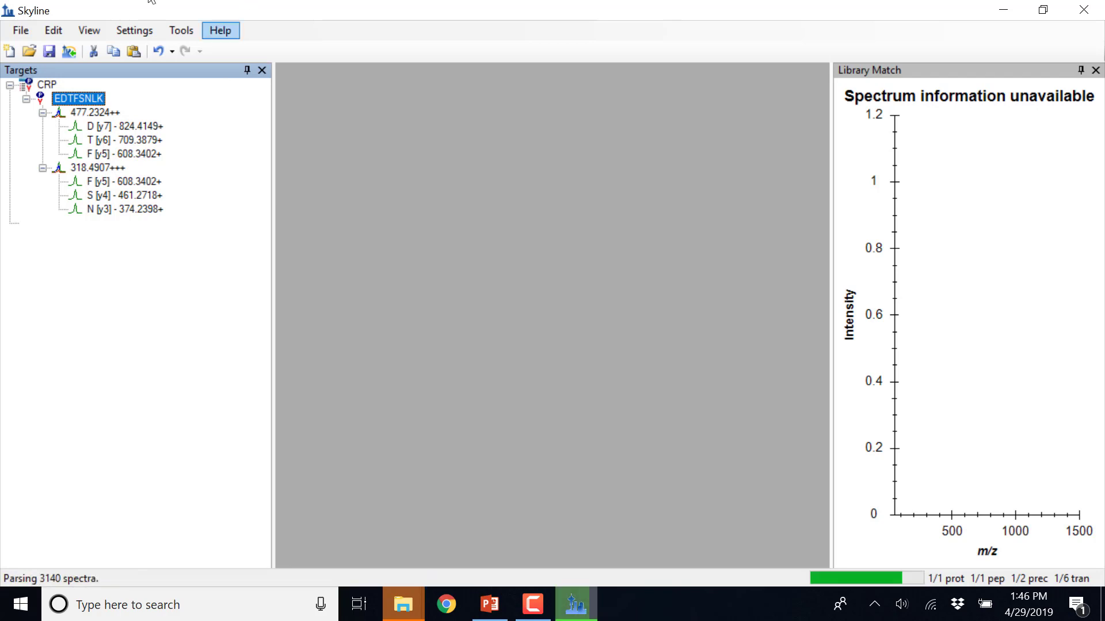
- Review the filter, prediction, library and modification options in the peptide settings
left_click(131, 30)
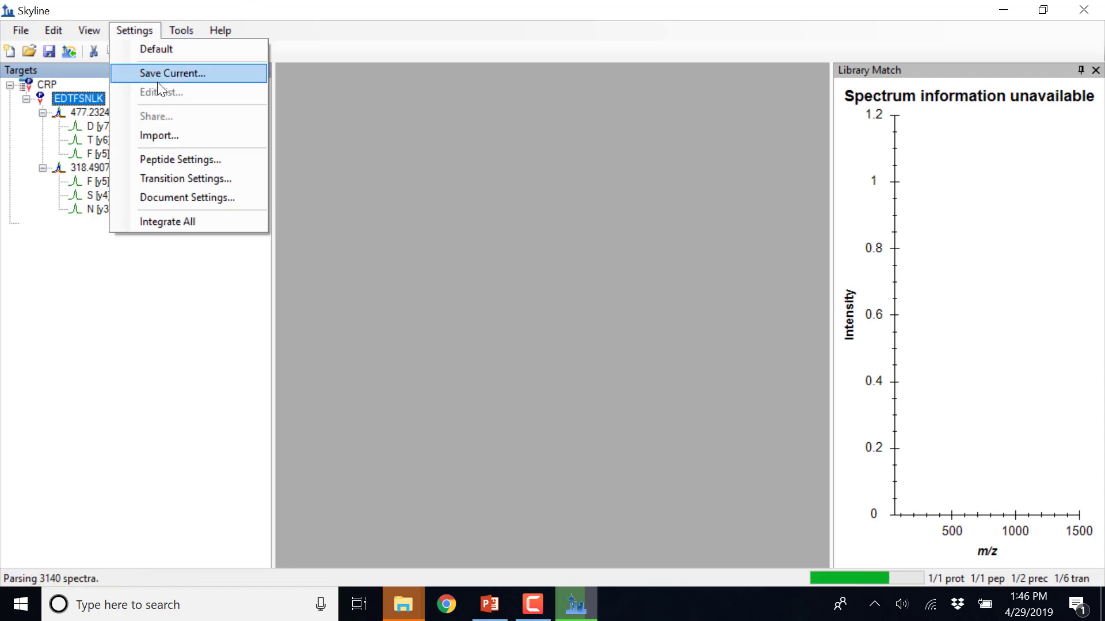
left_click(195, 158)
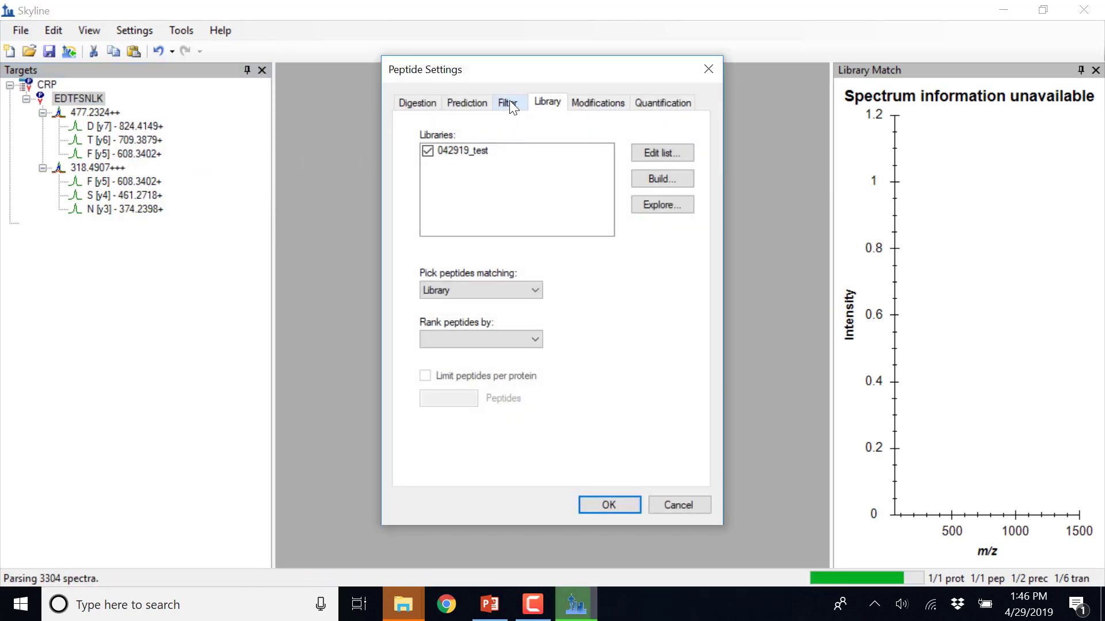
left_click(509, 102)
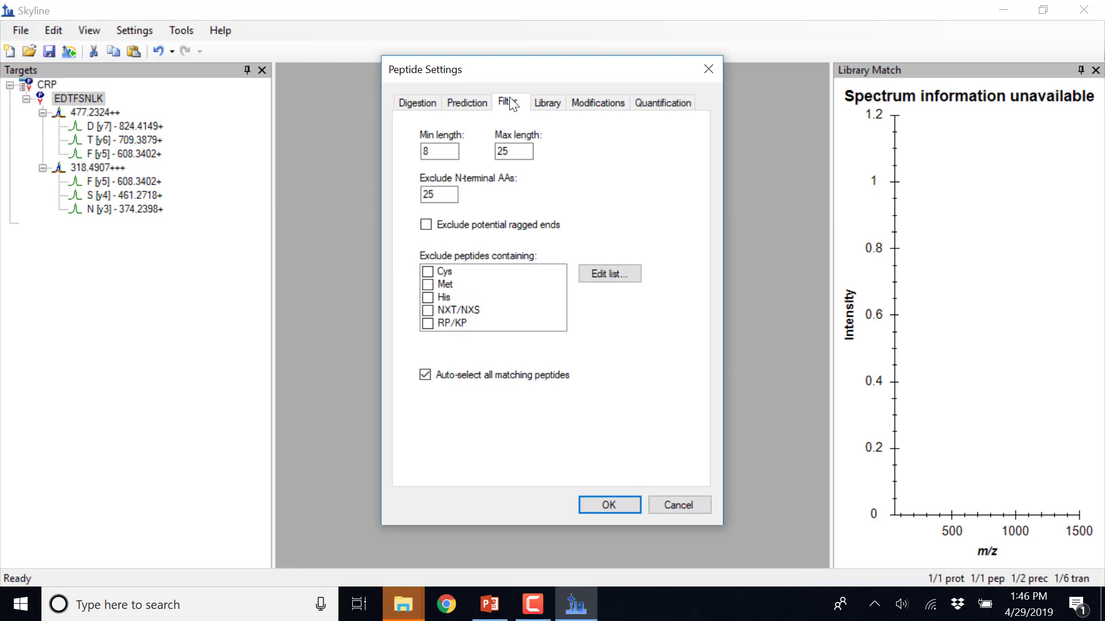
left_click(461, 102)
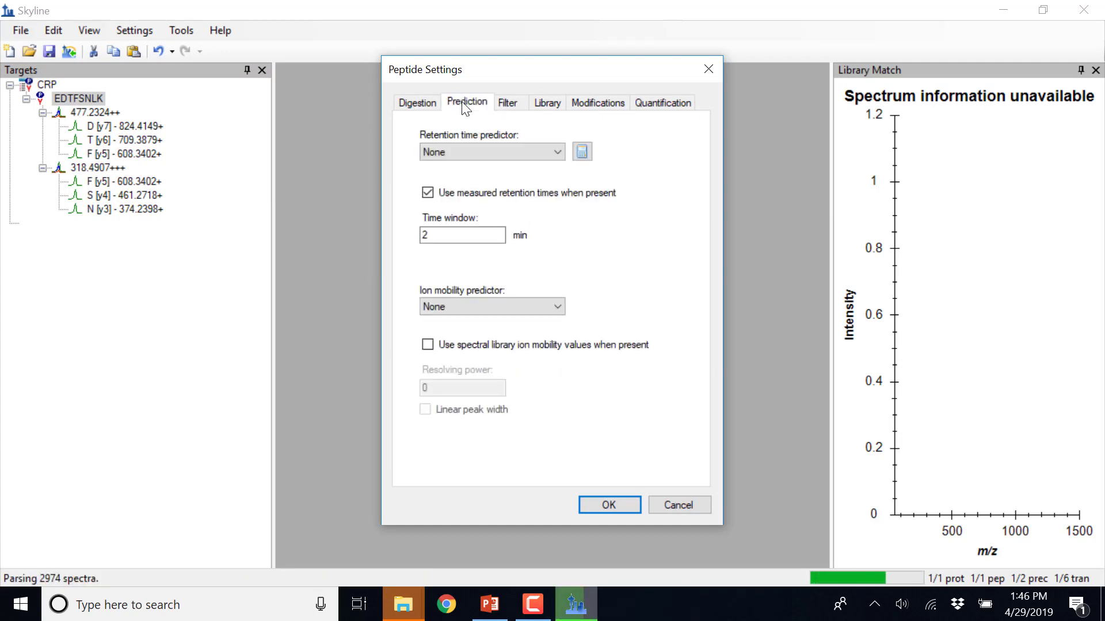
left_click(515, 105)
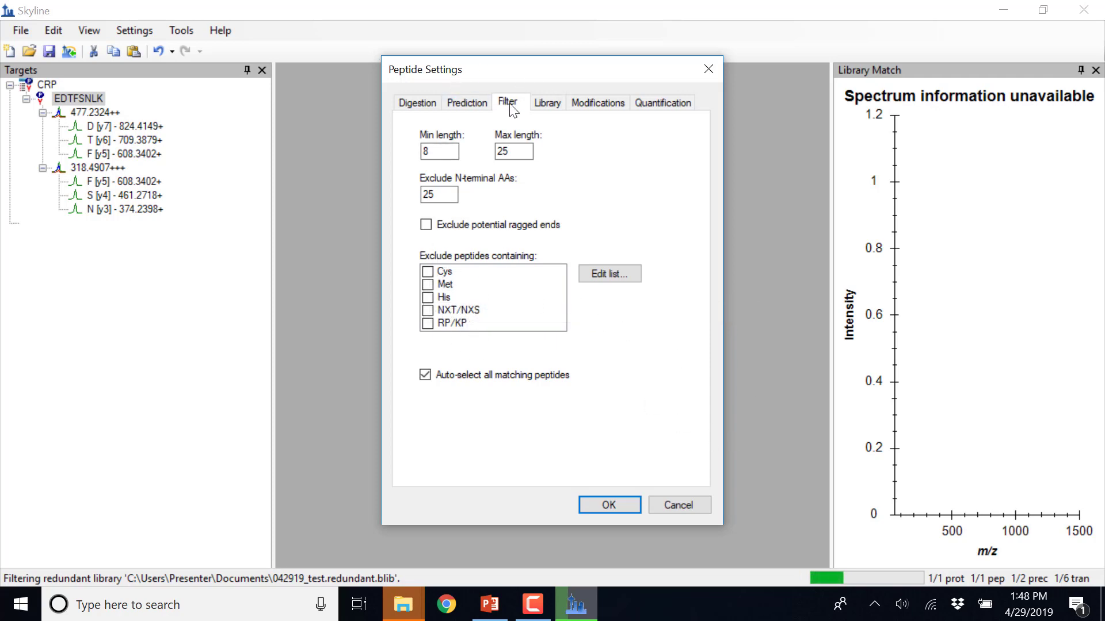
left_click(552, 107)
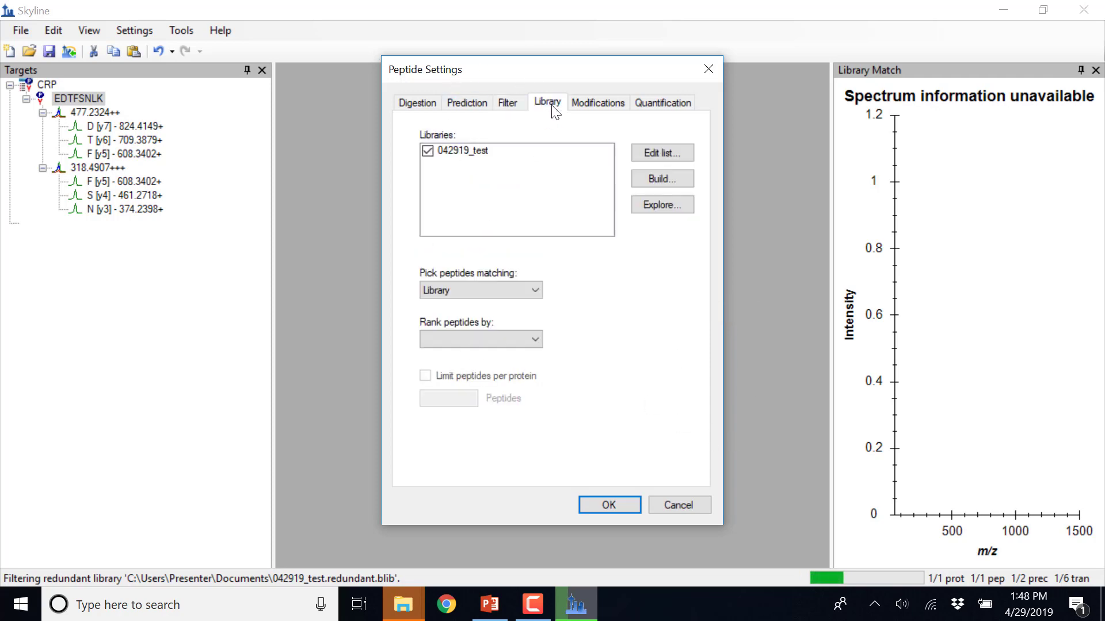
left_click(612, 111)
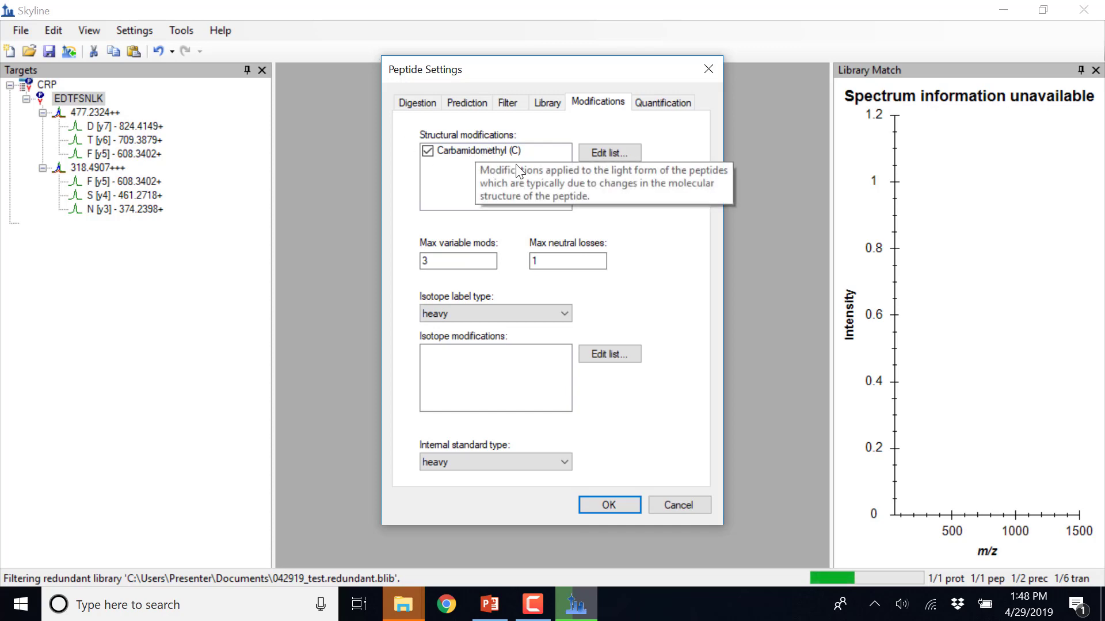
- Look through the predefined structural modifications and the custom chemical formula entry for a new modification, then cancel without adding one
left_click(610, 154)
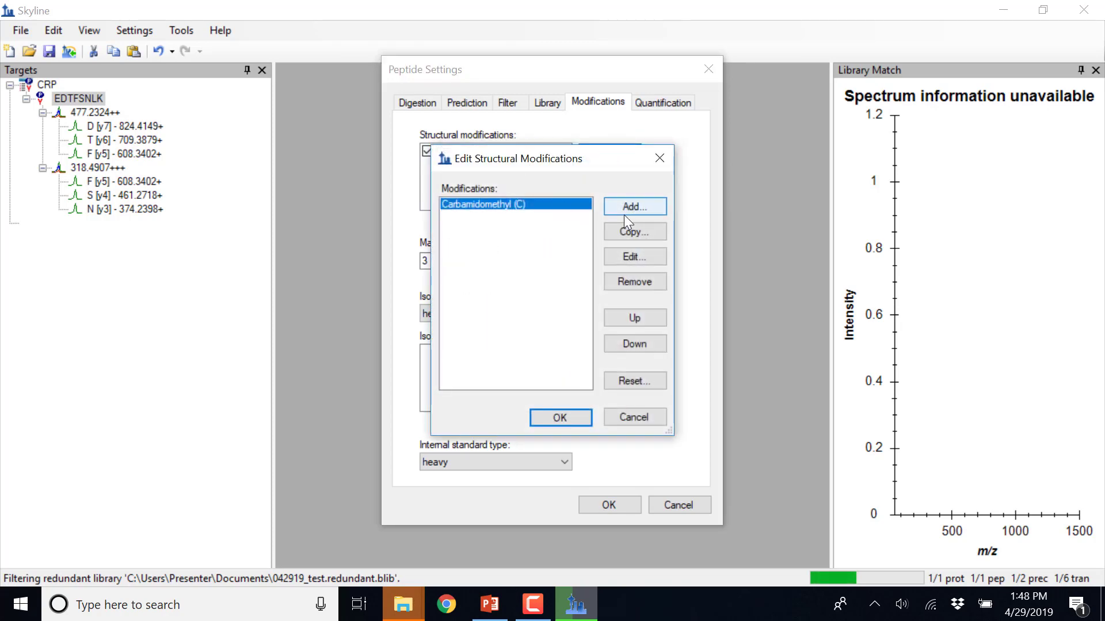
left_click(630, 212)
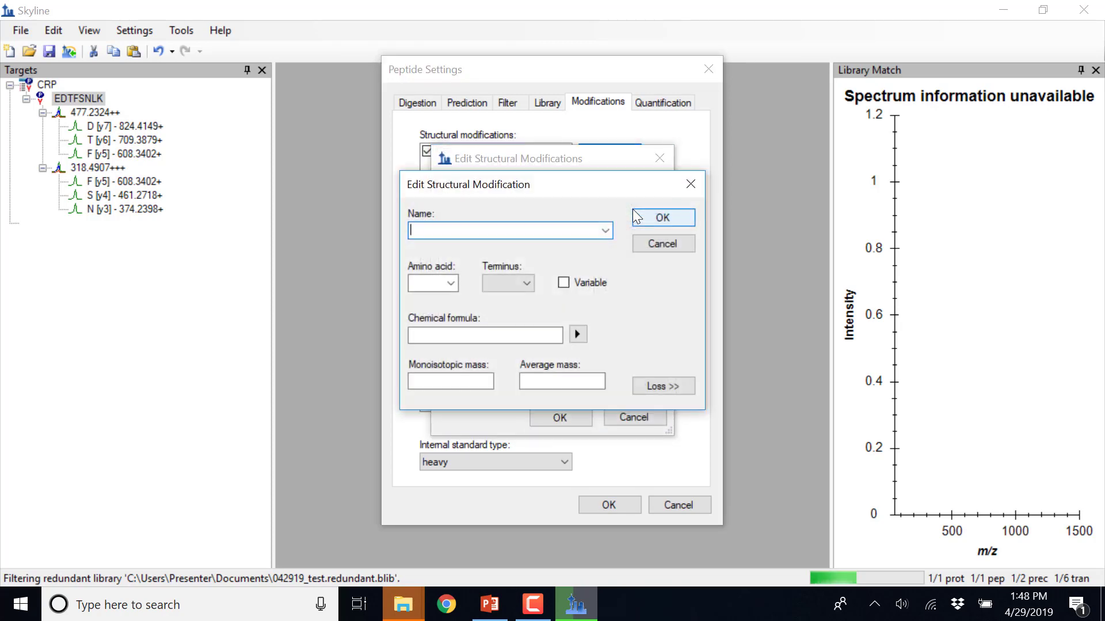
left_click(605, 230)
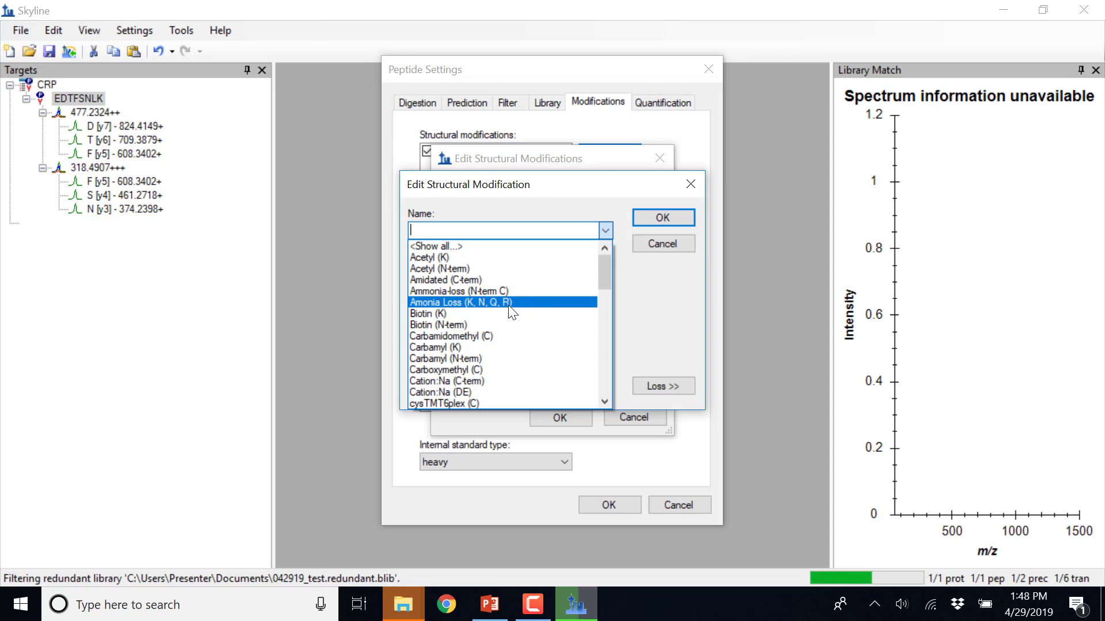
scroll(465, 345, "down", 5)
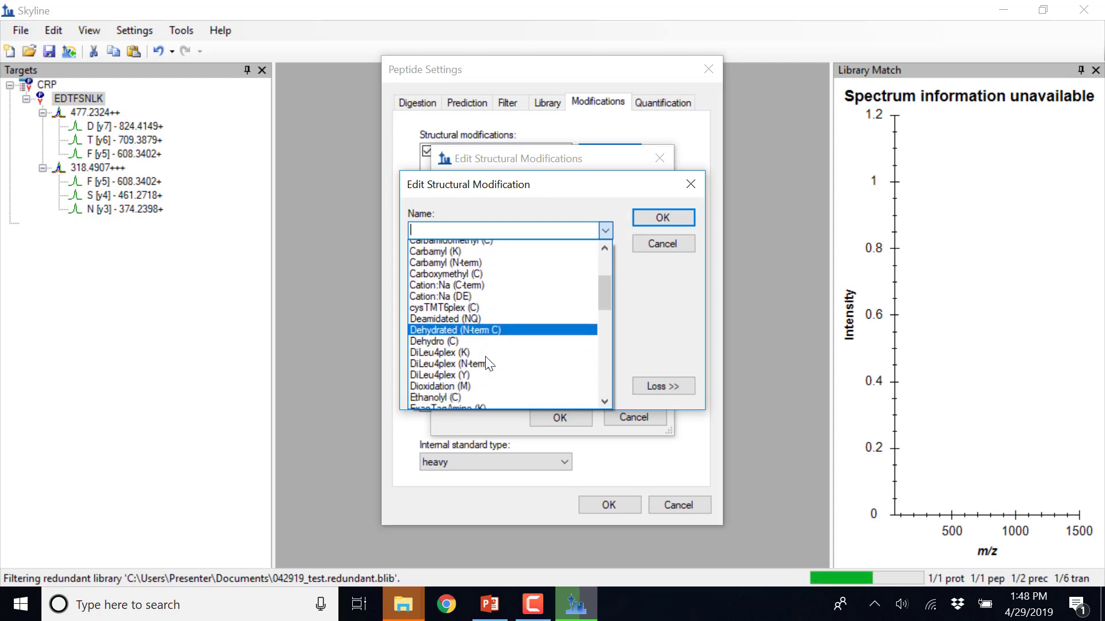
scroll(484, 352, "down", 1)
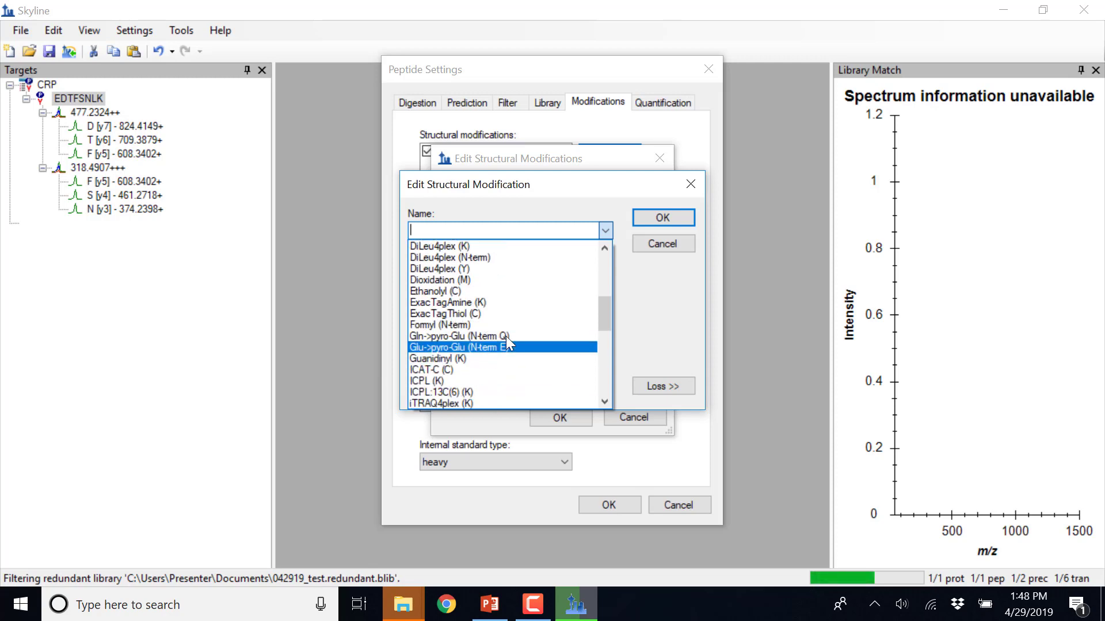
left_click(661, 315)
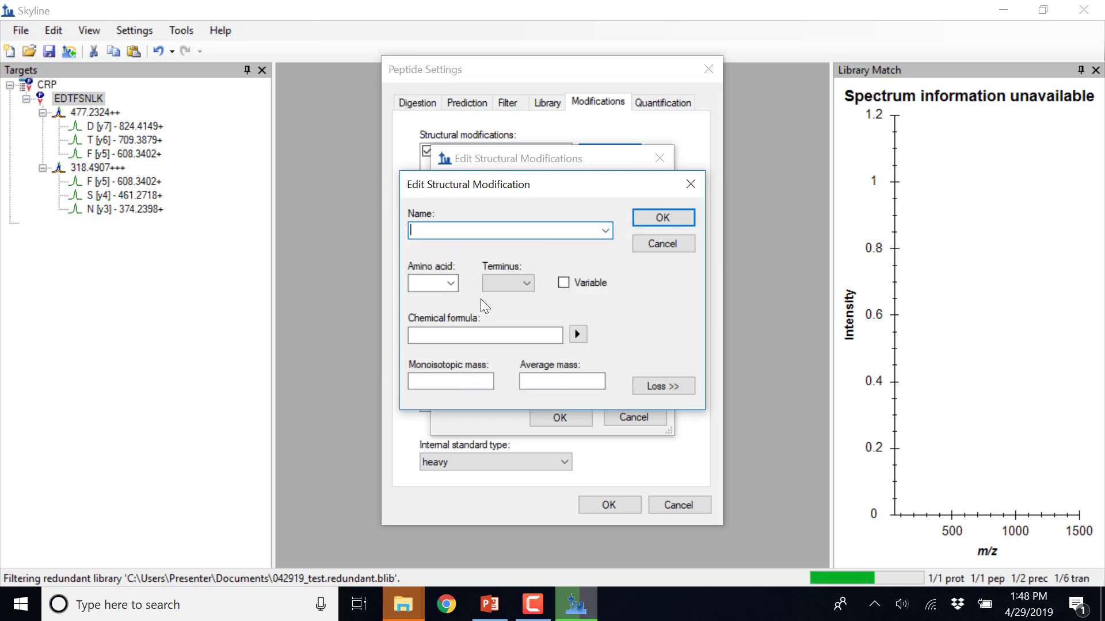
left_click(511, 332)
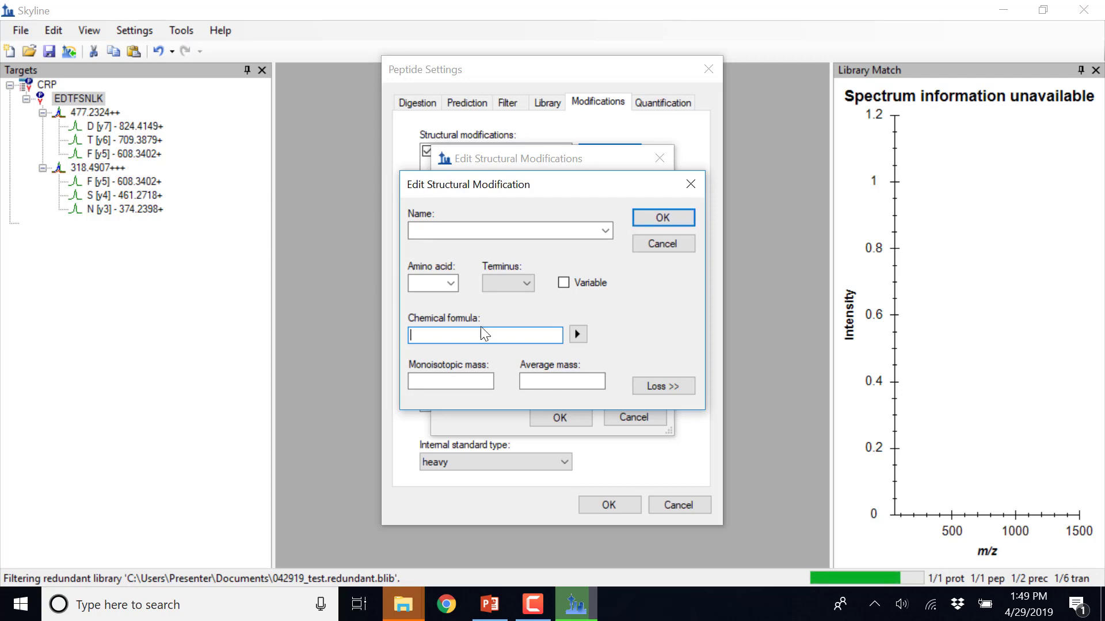
left_click(672, 241)
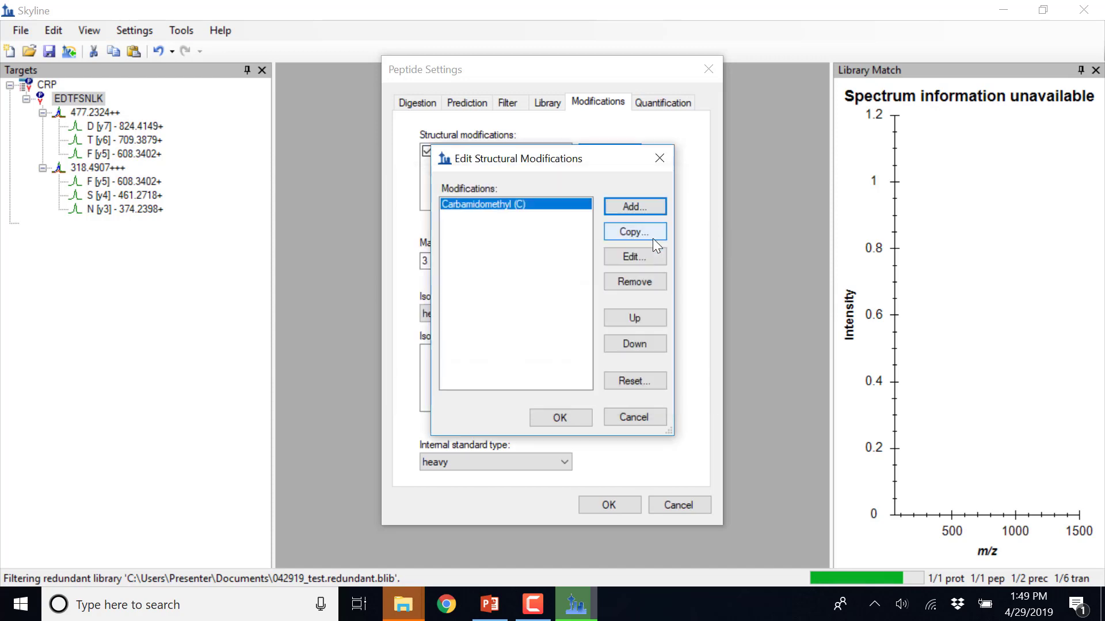
- Close the structural modifications list and the peptide settings without saving any changes
left_click(627, 417)
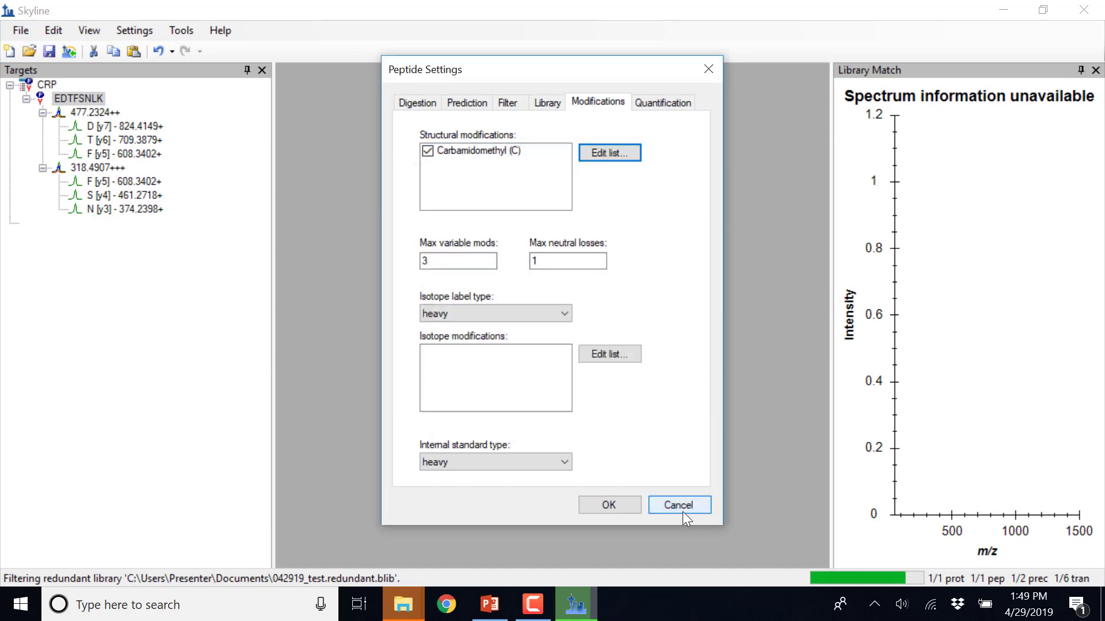
left_click(682, 510)
- View the form for inserting a peptide list and cancel it without adding any peptides
left_click(53, 33)
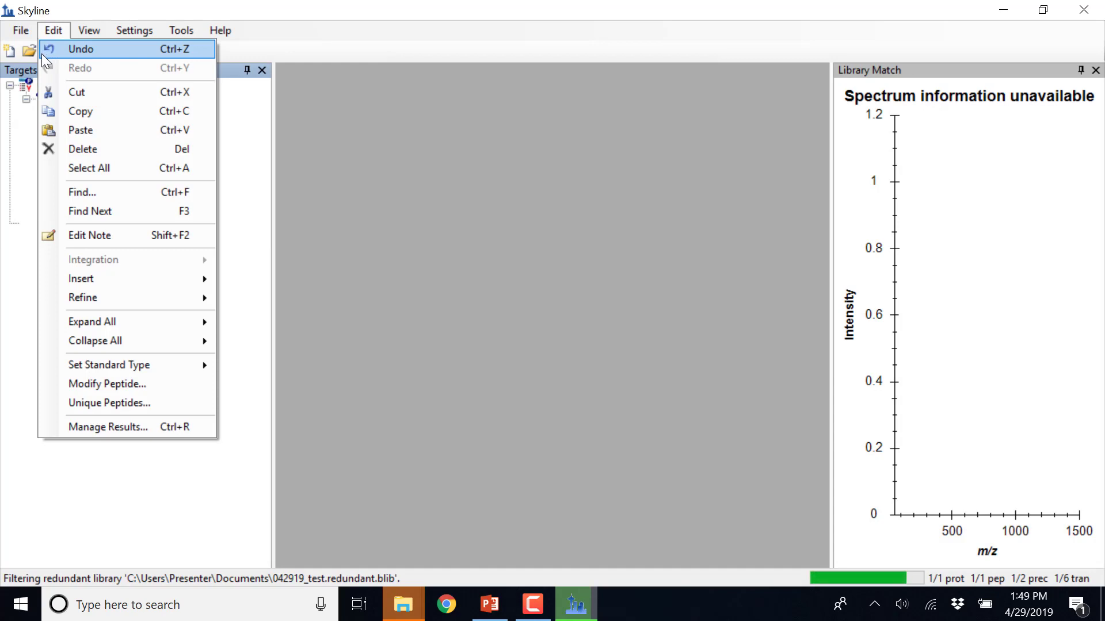
mouse_move(109, 280)
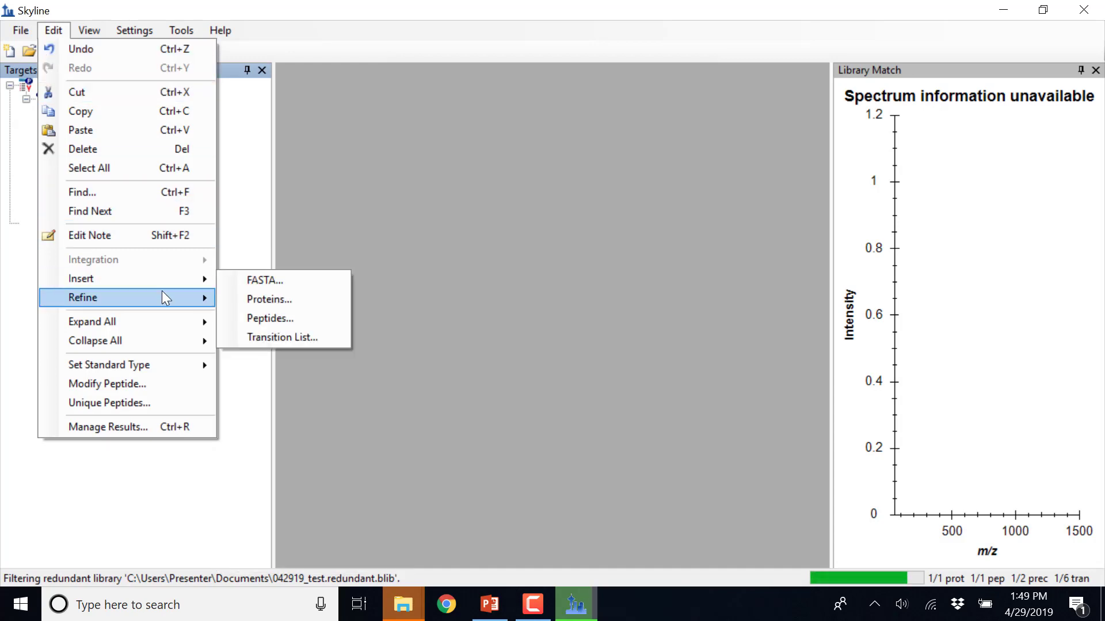
left_click(280, 321)
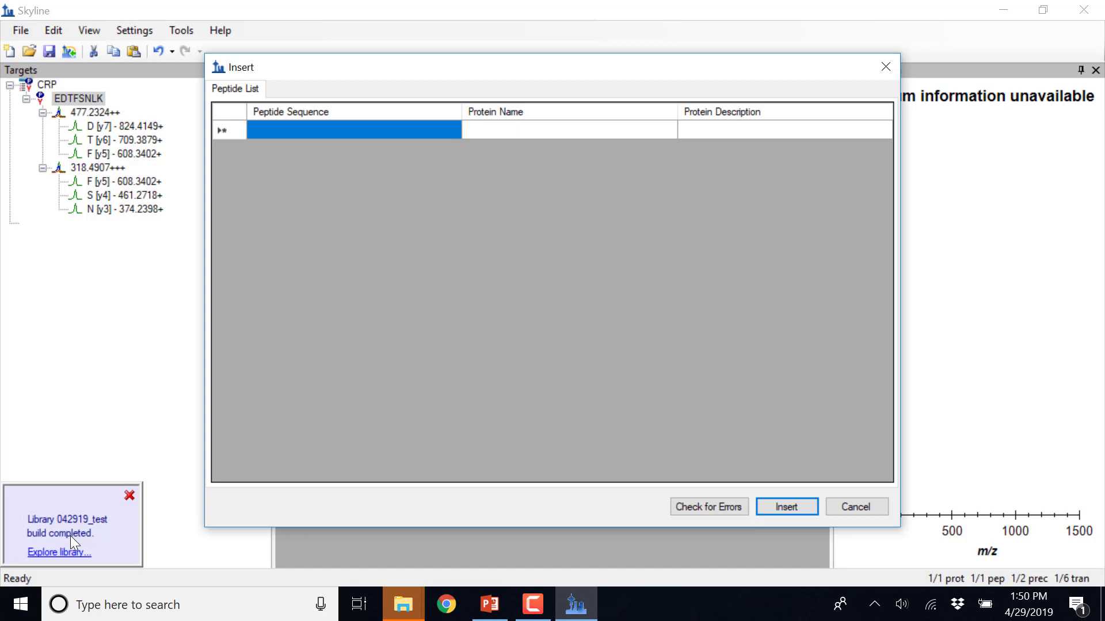
left_click(856, 506)
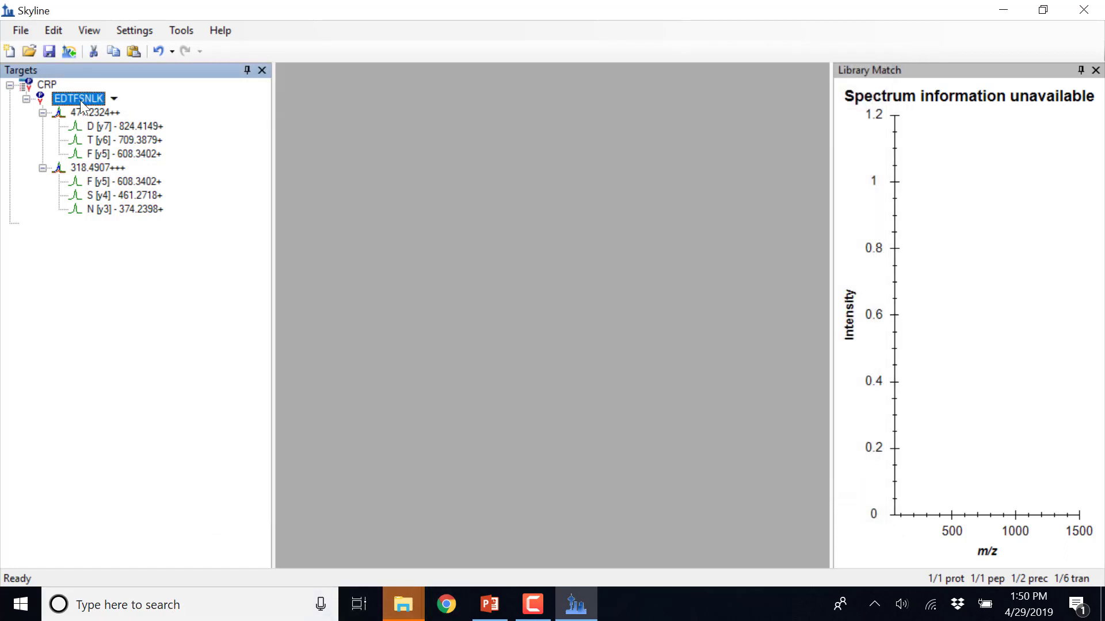
- Review the available precursors for peptide EDTFSNLK, keeping 477.2324++ and 318.4907+++ picked
right_click(81, 100)
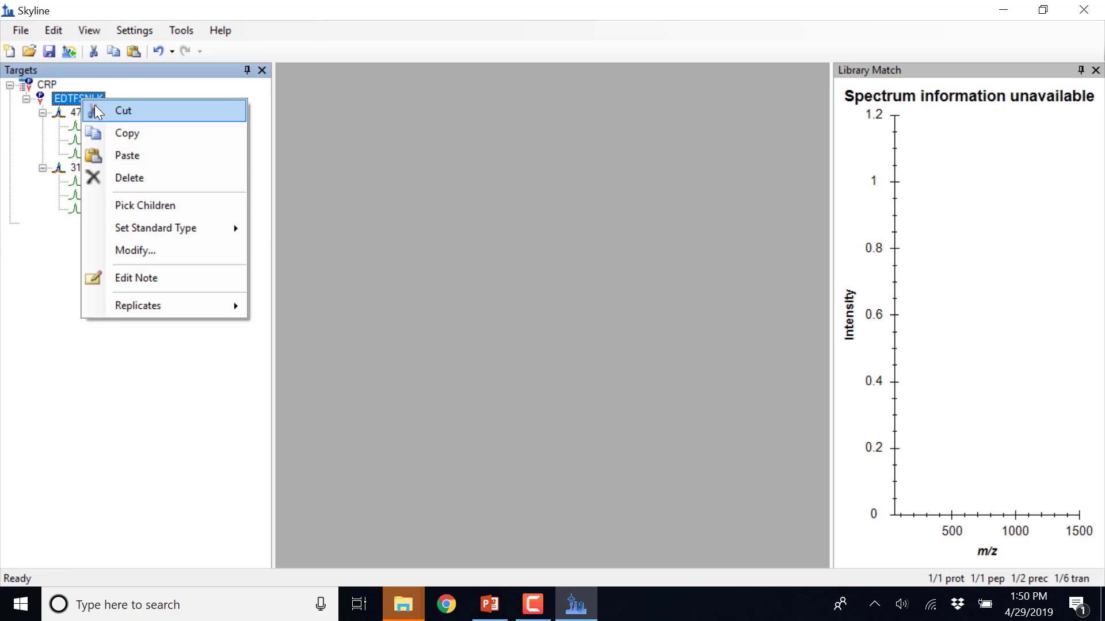
left_click(133, 205)
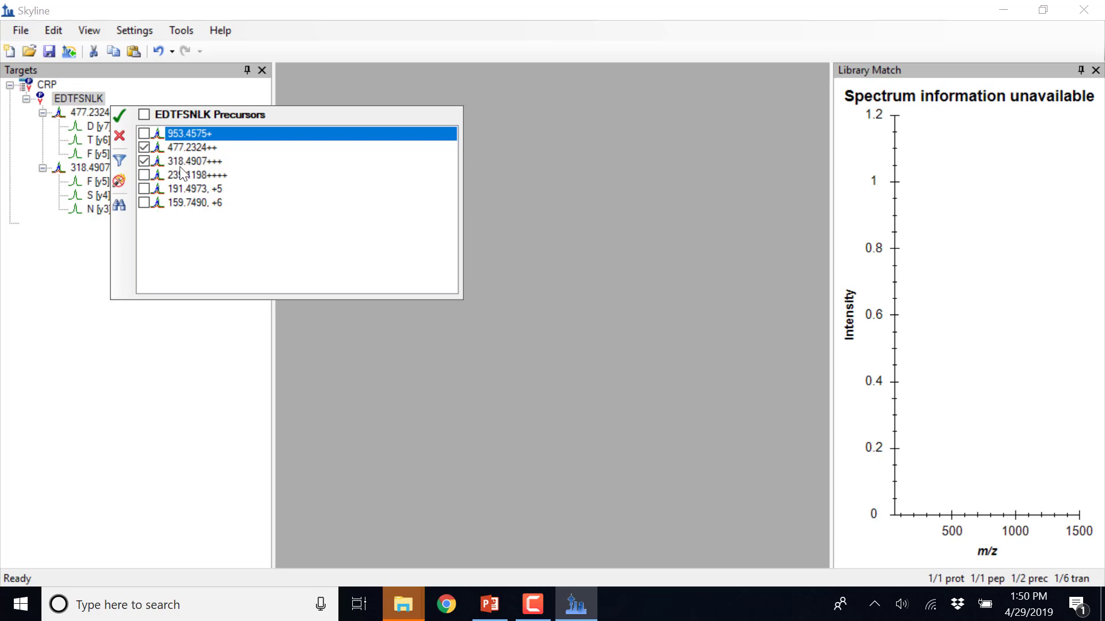
left_click(126, 116)
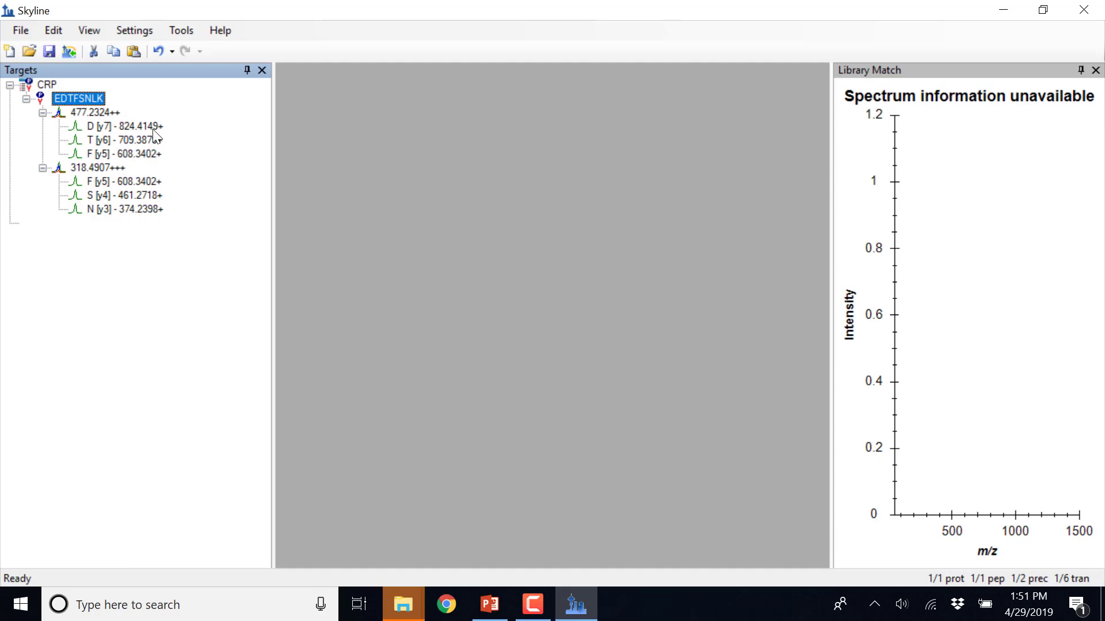
- Add the S [y4] 461.2718+ and N [y3] 374.2398+ transitions to the 477.2324++ precursor, with filtering and automatic selection turned off
left_click(95, 110)
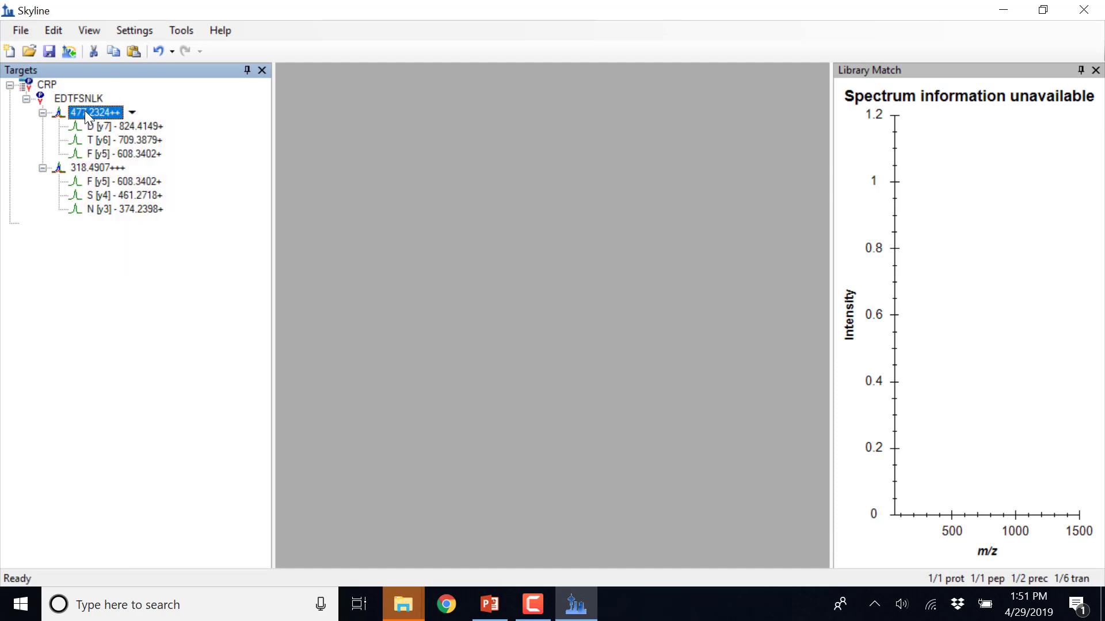
right_click(88, 112)
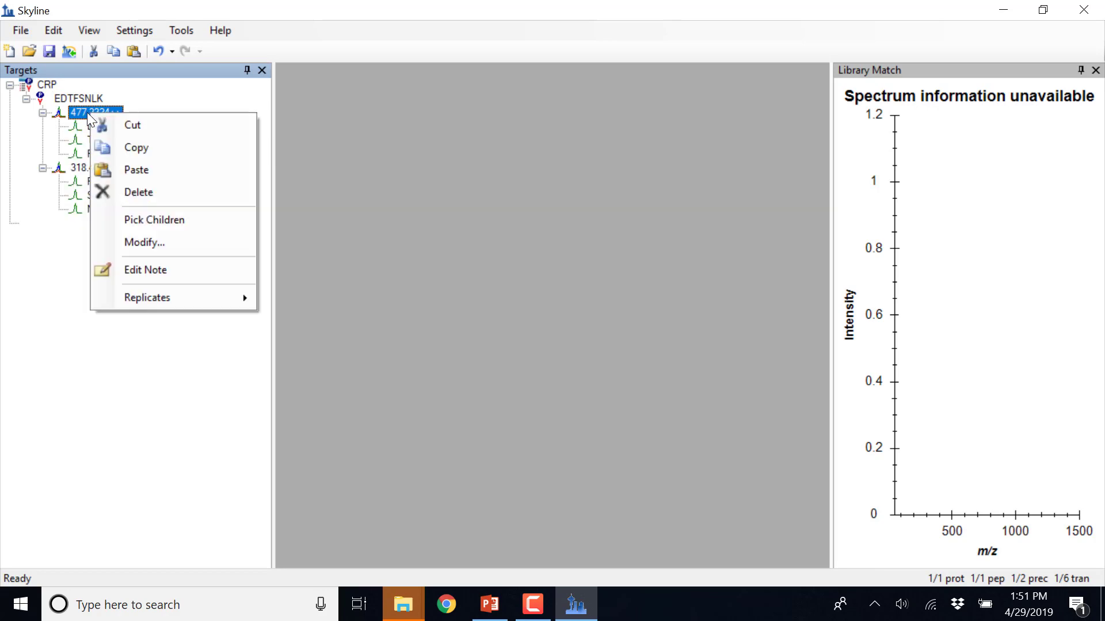
left_click(173, 223)
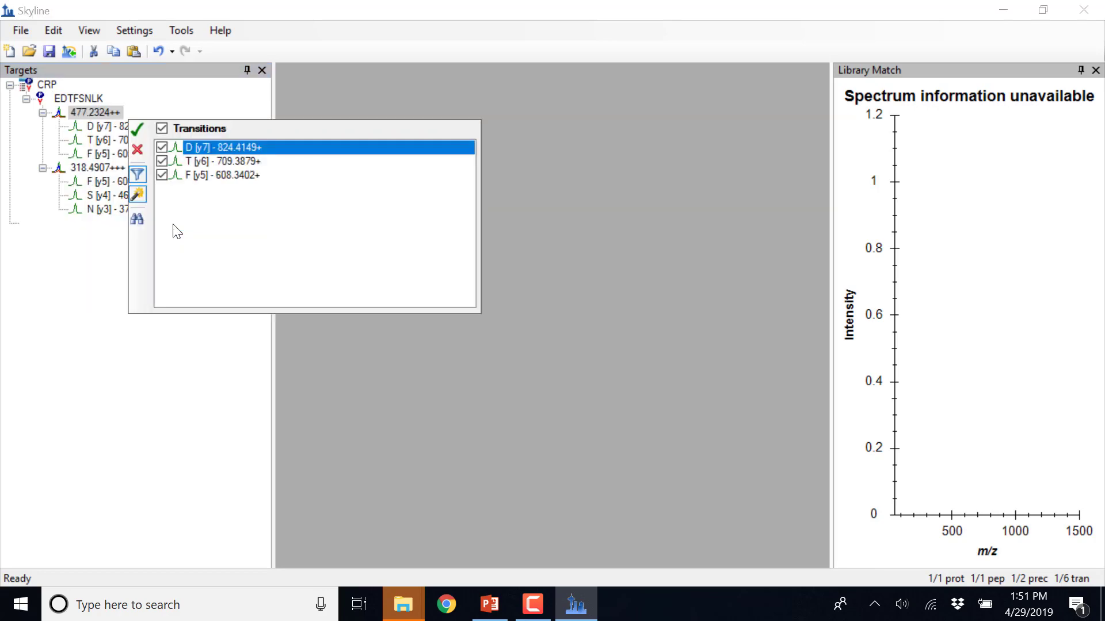
left_click(136, 178)
left_click(138, 196)
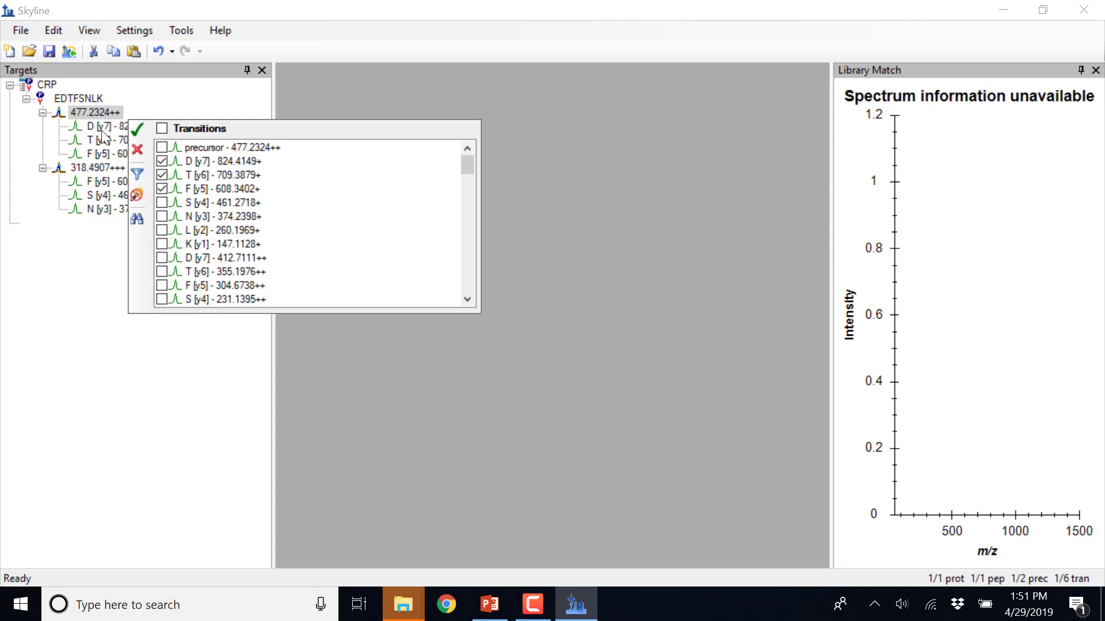
left_click(162, 202)
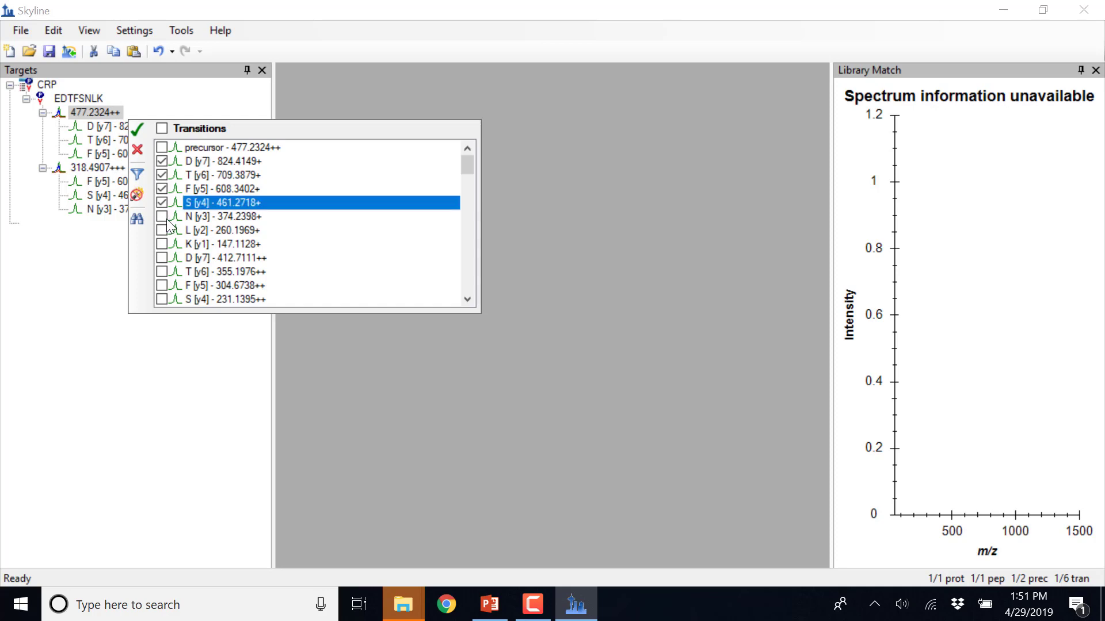
left_click(163, 217)
scroll(167, 224, "down", 4)
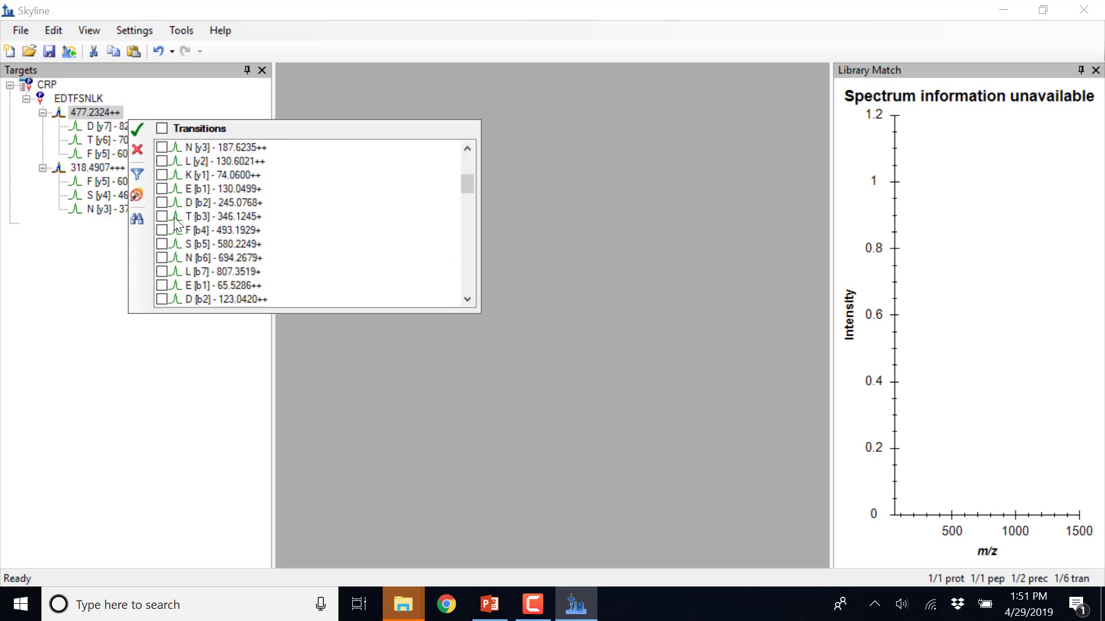
scroll(224, 236, "up", 1)
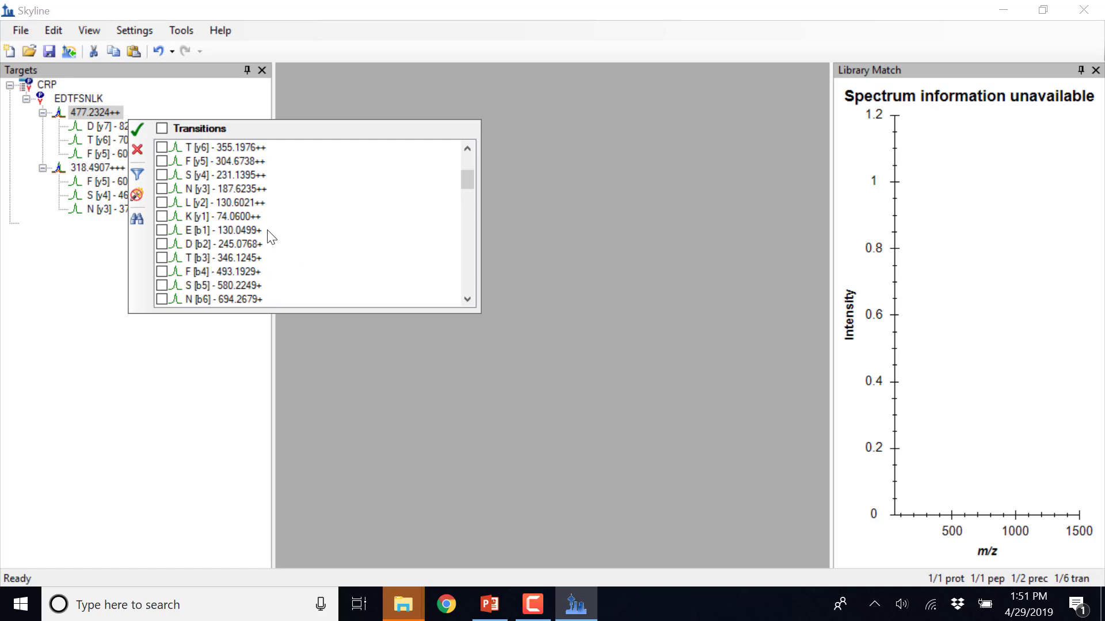
scroll(253, 231, "down", 1)
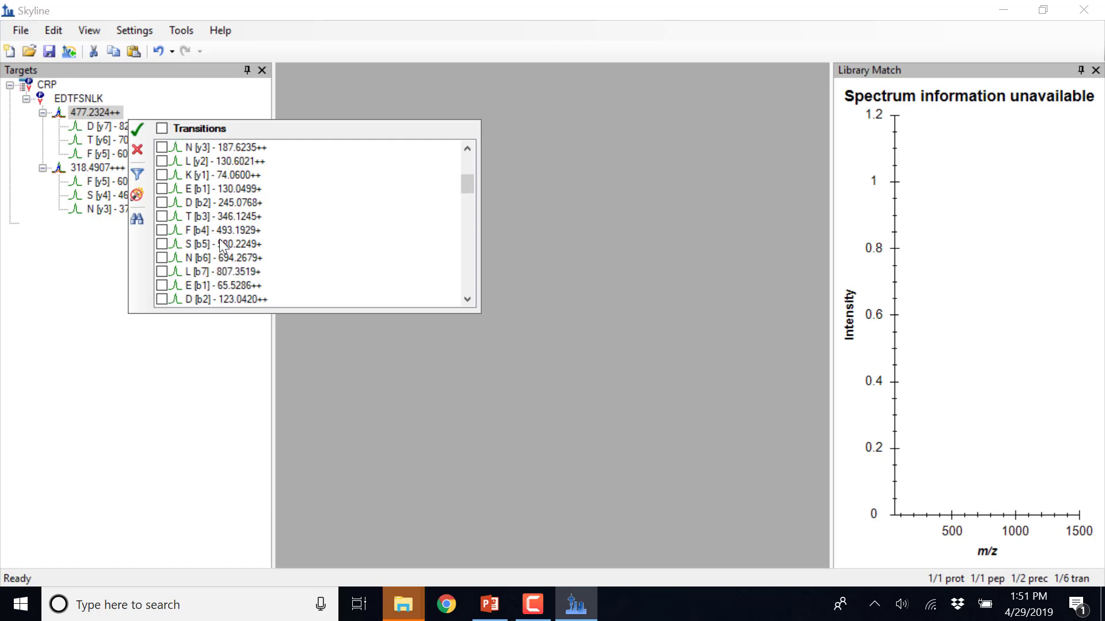
left_click(138, 132)
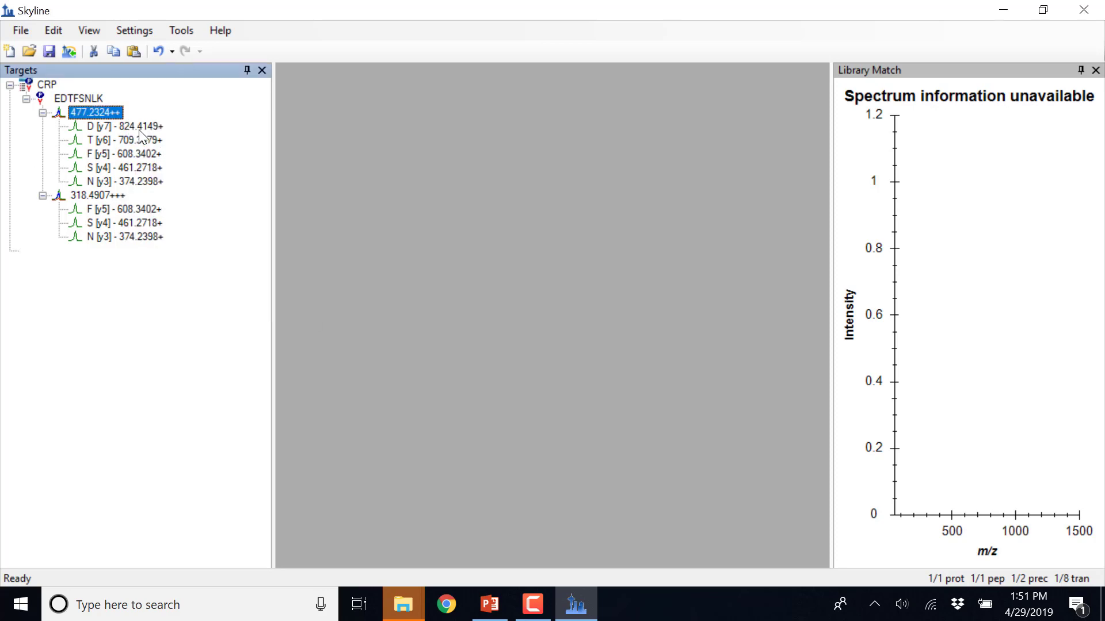
- Add the D [y7] 824.4149+, T [y6] 709.3879+ and L [y2] 260.1969+ transitions to the 318.4907+++ precursor
right_click(99, 195)
left_click(173, 299)
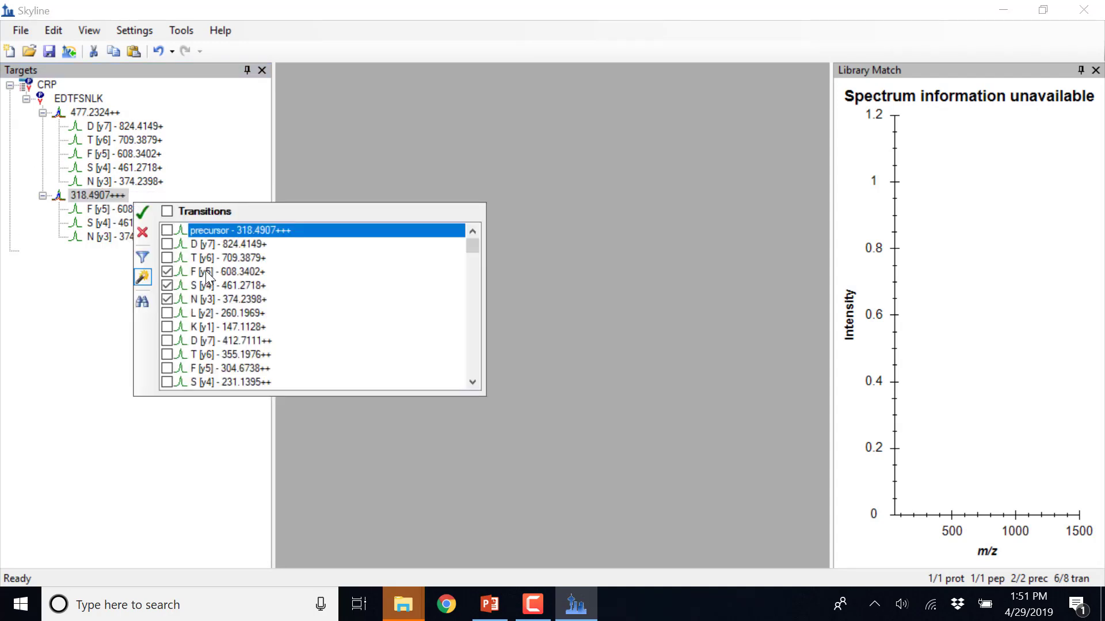
left_click(172, 256)
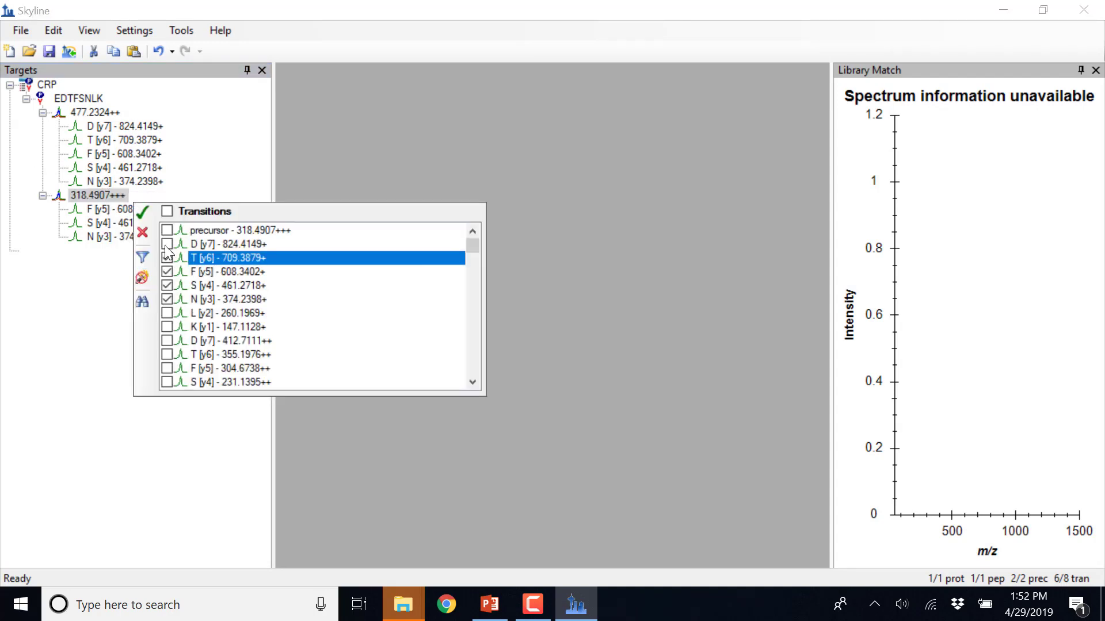
left_click(167, 244)
left_click(167, 313)
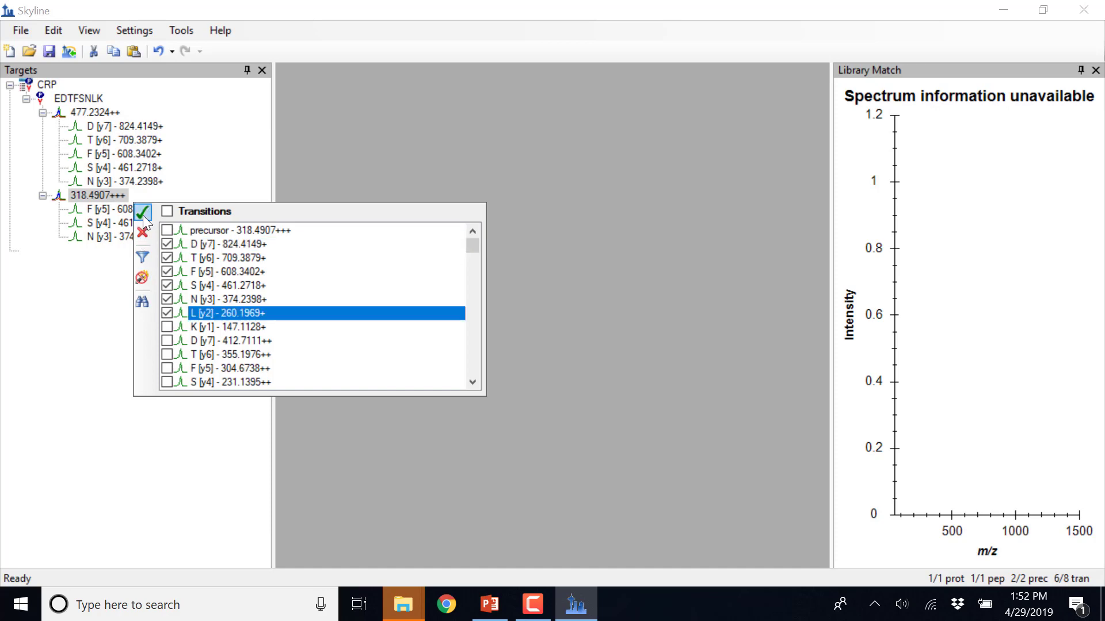
left_click(142, 214)
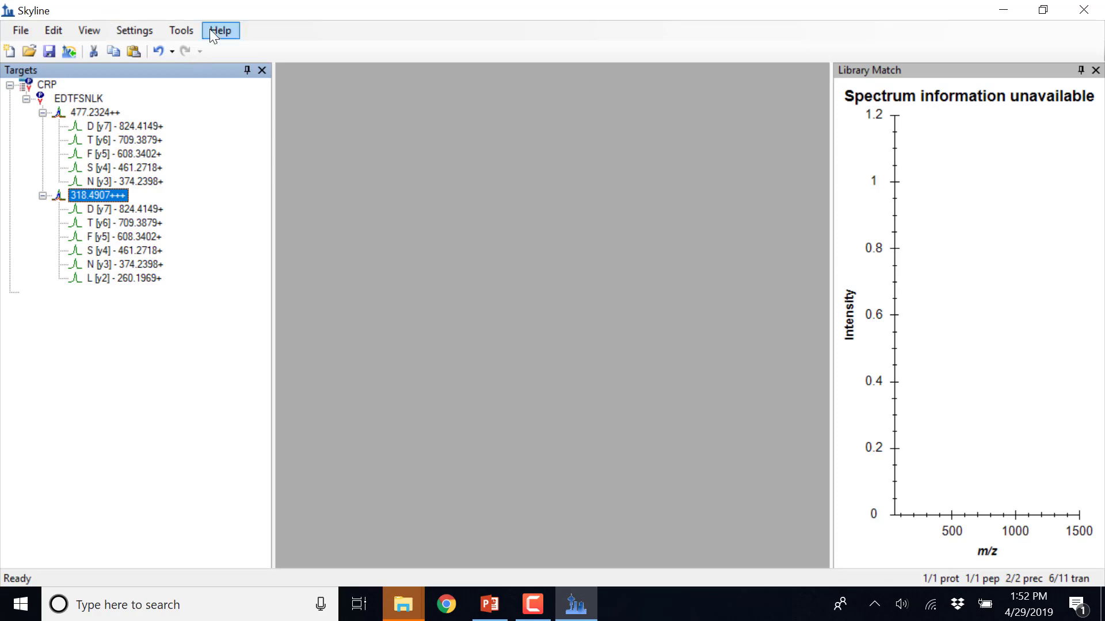
- Open the 042919_test library in the Spectral Library Explorer without adding the suggested modifications, and move the window clear of the targets
left_click(101, 31)
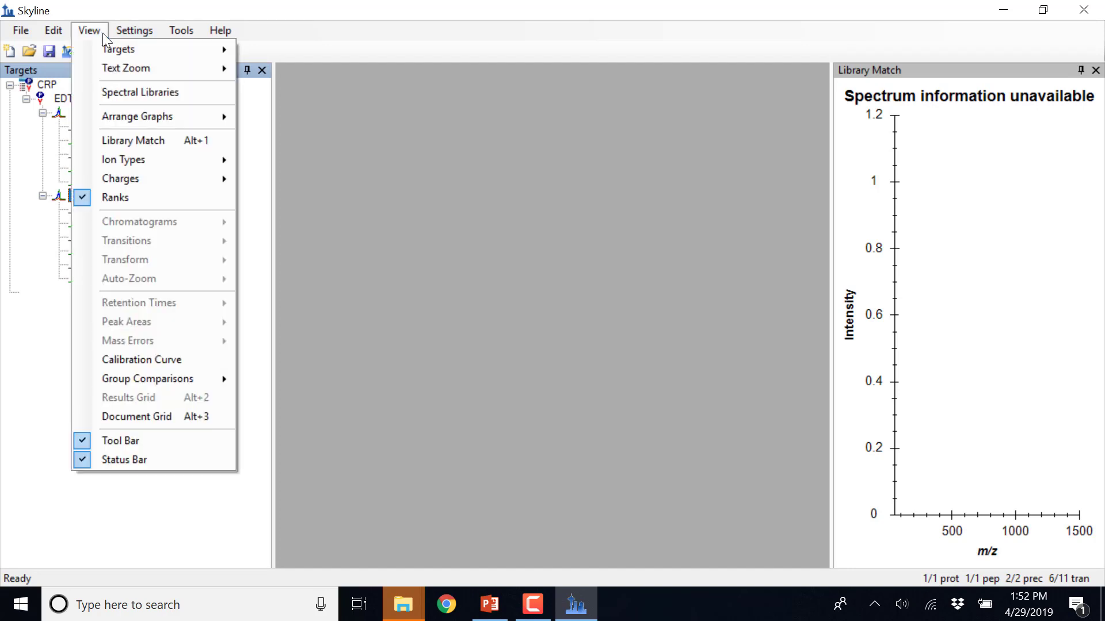
left_click(122, 94)
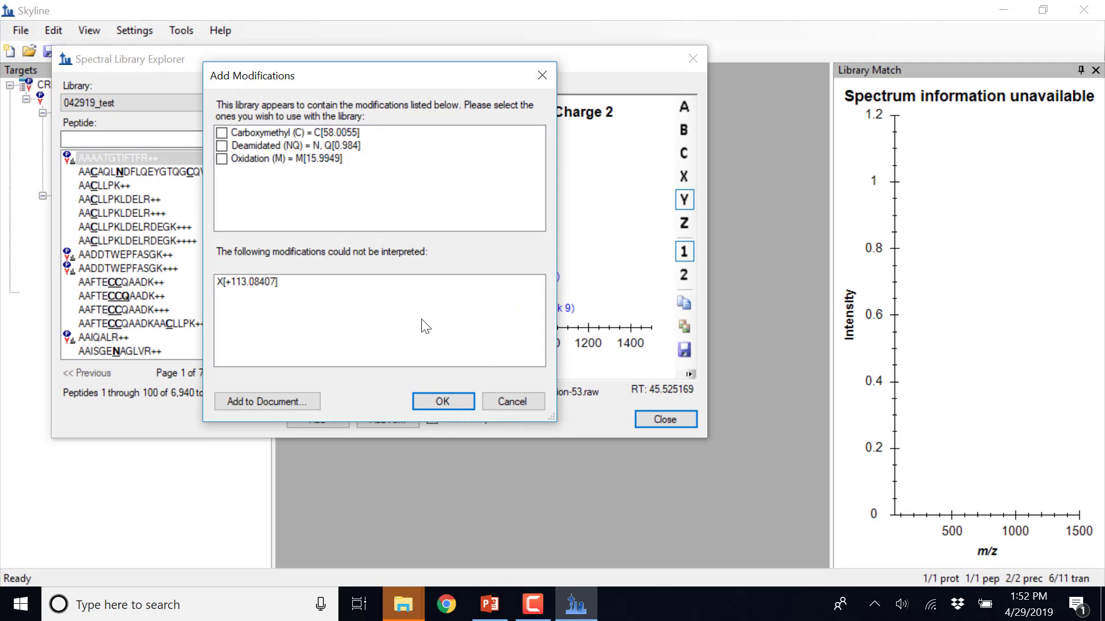
left_click(496, 397)
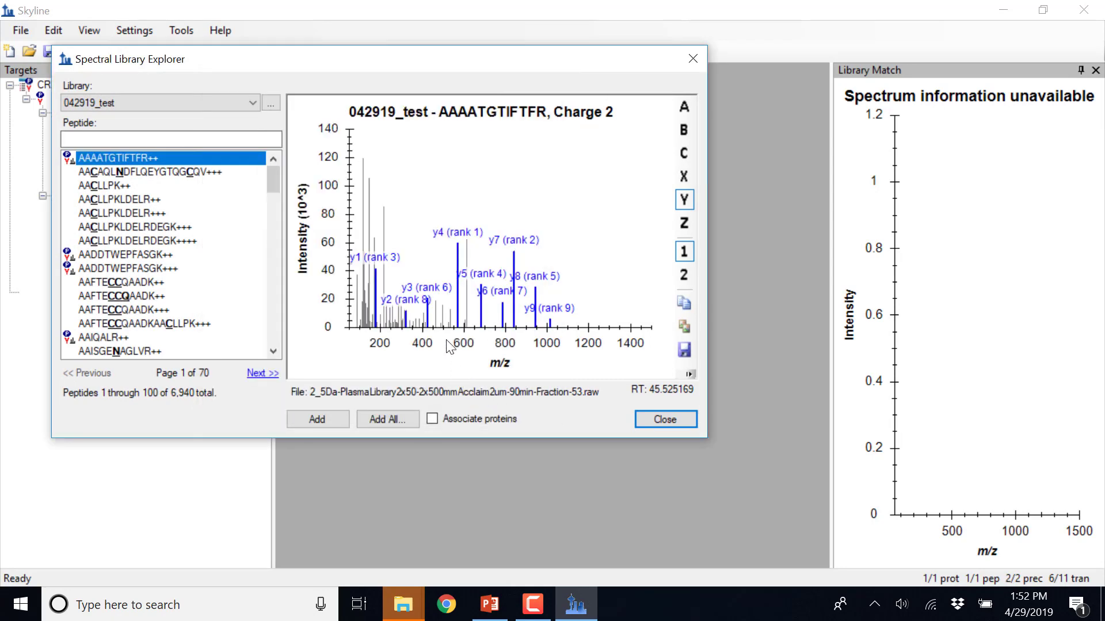
left_click_drag(581, 58, 721, 40)
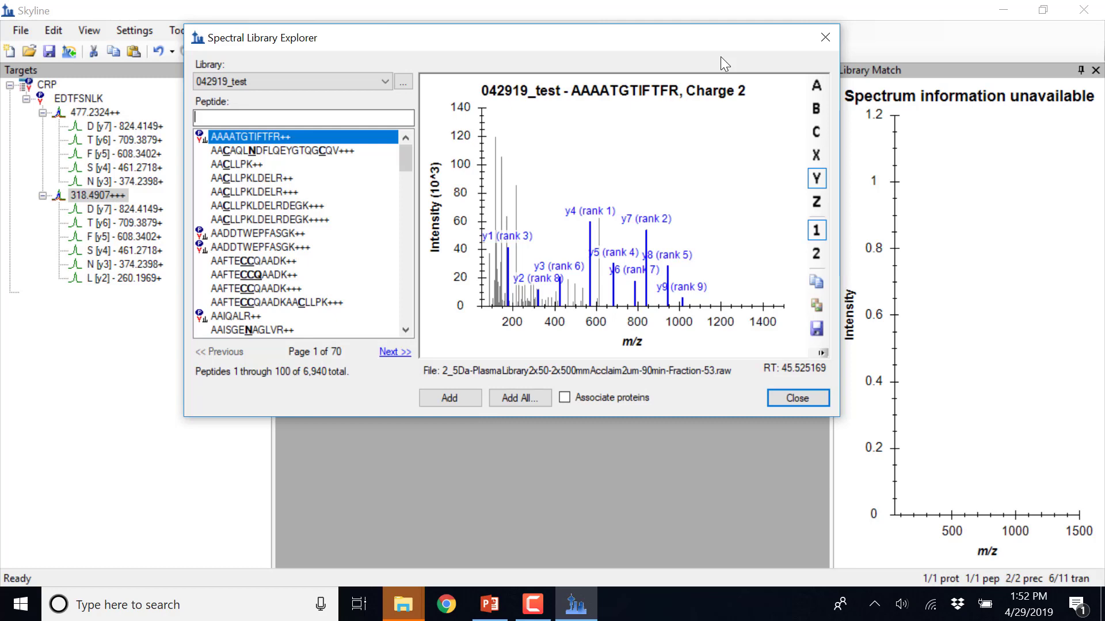
- Display b-ions and charge 2 fragments in the library spectrum of AACAQLNDFLQEYGTQGCQV+++
left_click(253, 155)
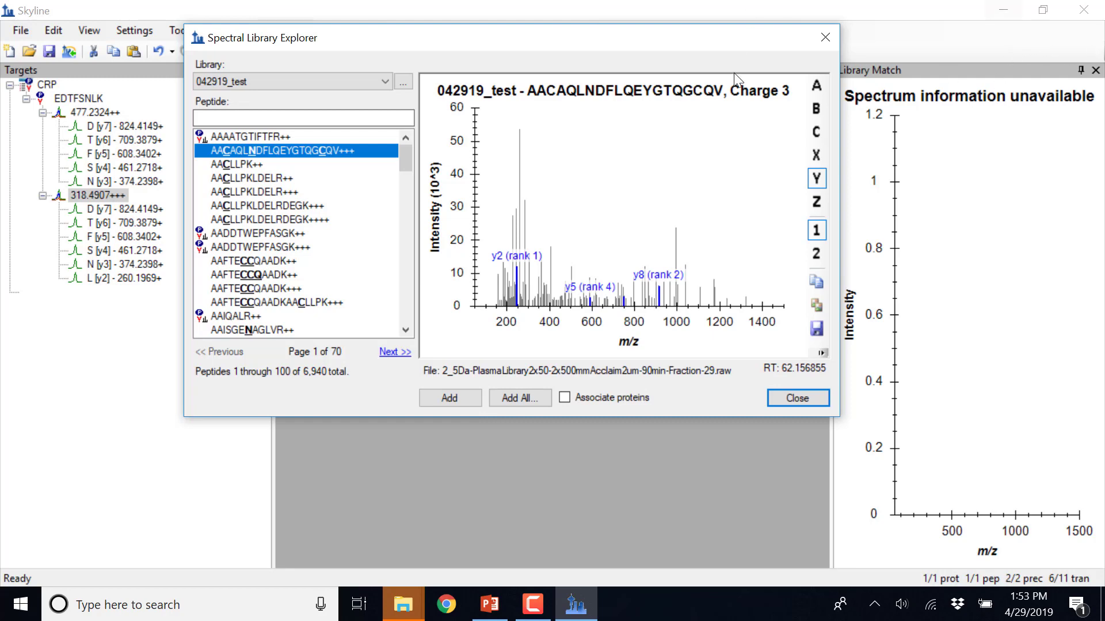
left_click(816, 108)
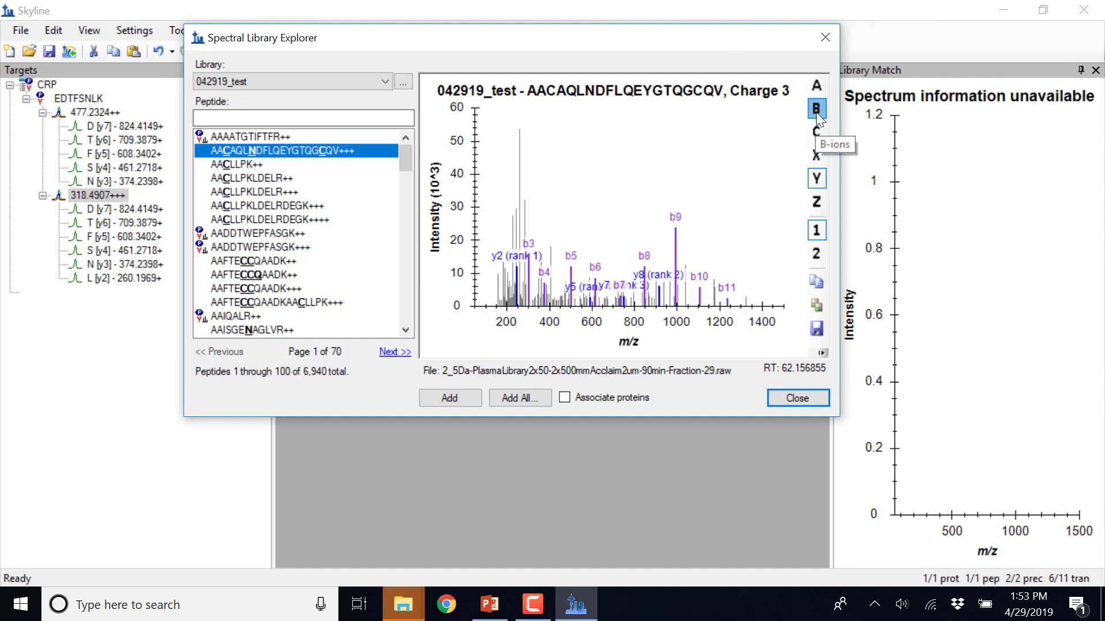
left_click(816, 255)
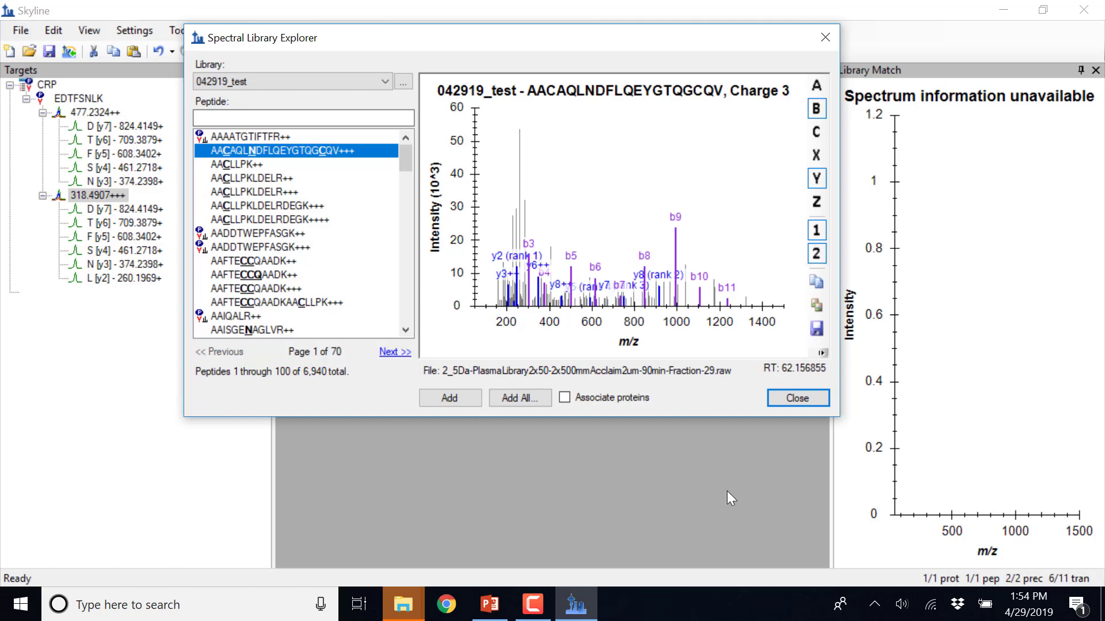
- Examine the library spectra of two modified AAPSVTLFPPSSEELQANK+++ forms and AAQVTIQSSGTFSSK++, and close the explorer
scroll(290, 219, "down", 7)
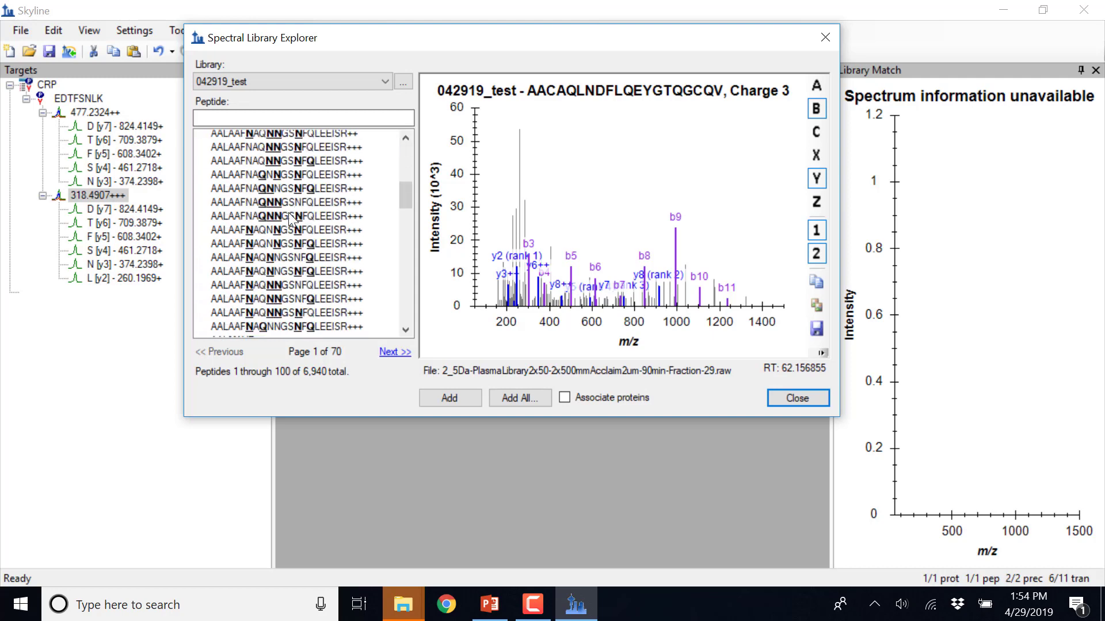
scroll(290, 213, "down", 6)
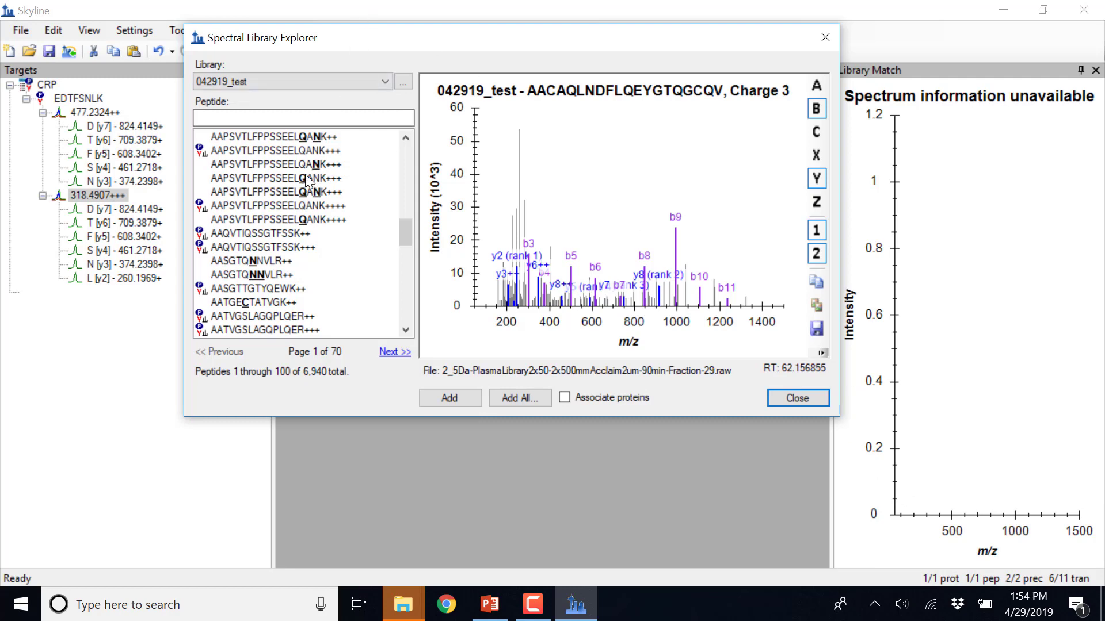
left_click(288, 163)
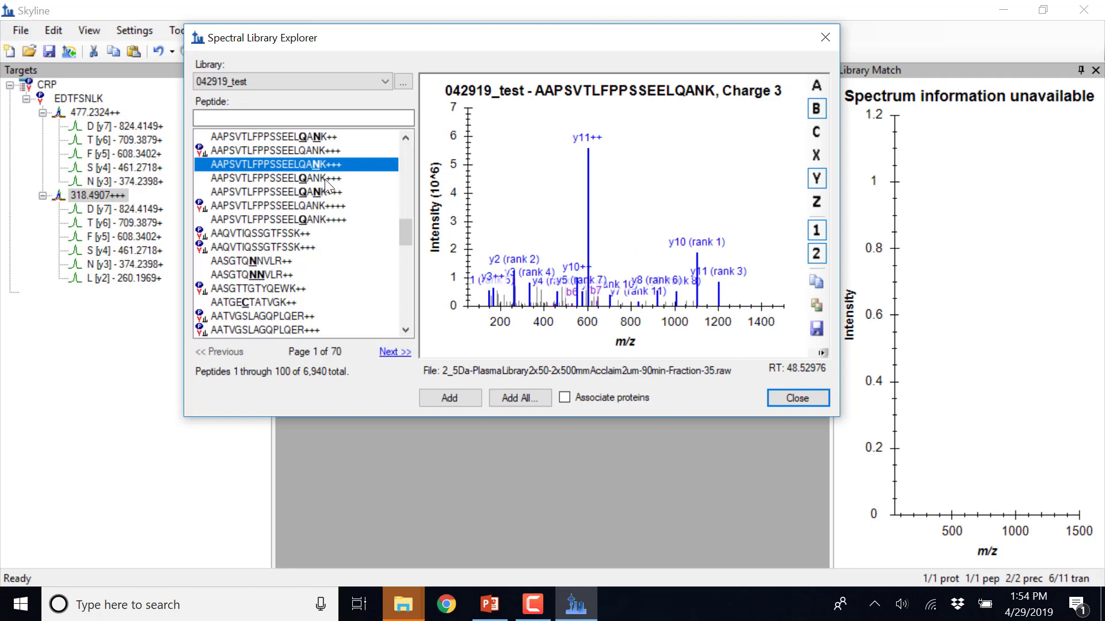
left_click(325, 179)
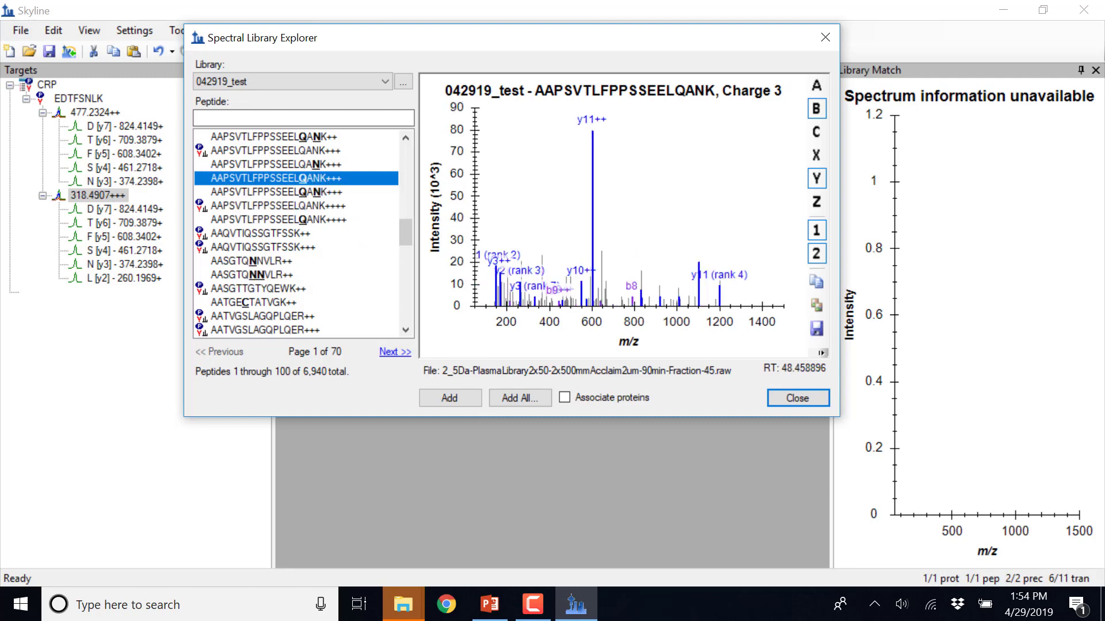
left_click(269, 233)
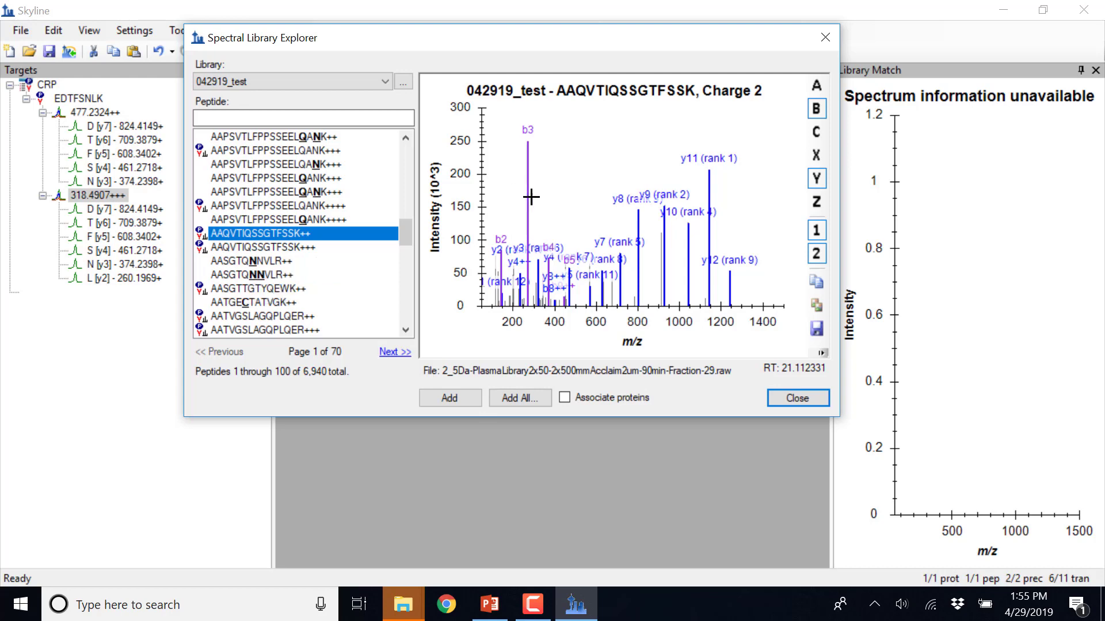
left_click(800, 400)
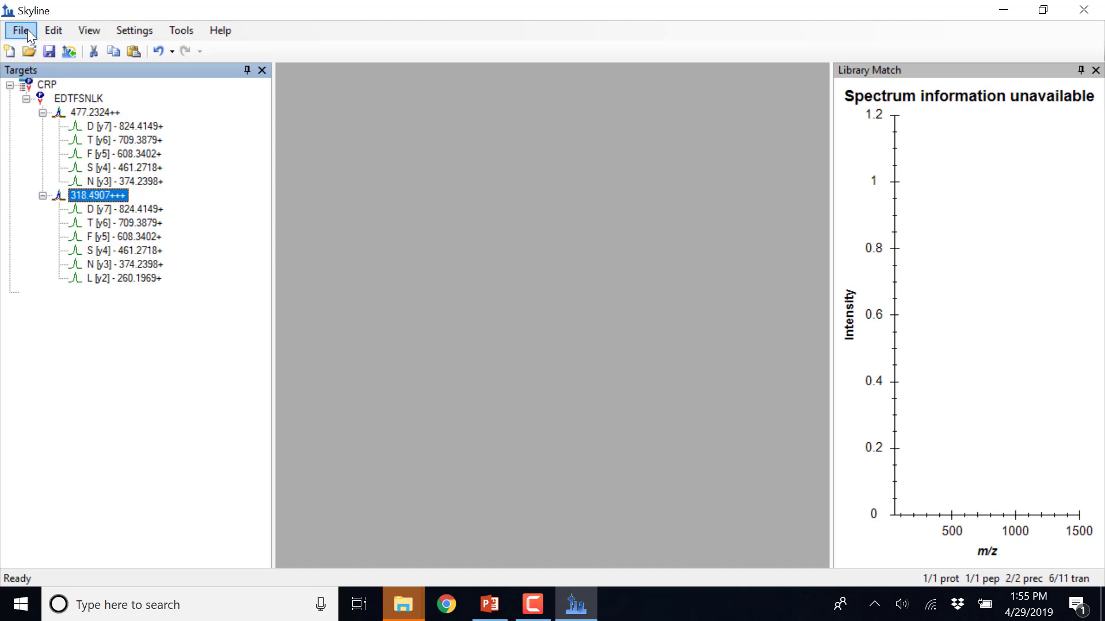
left_click(55, 32)
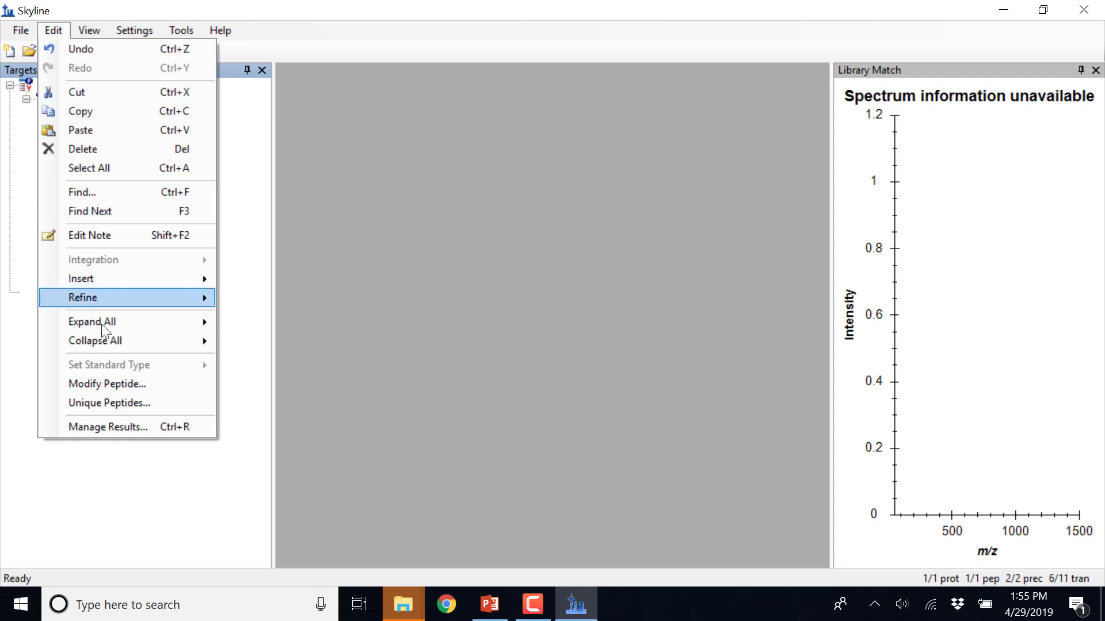
mouse_move(115, 276)
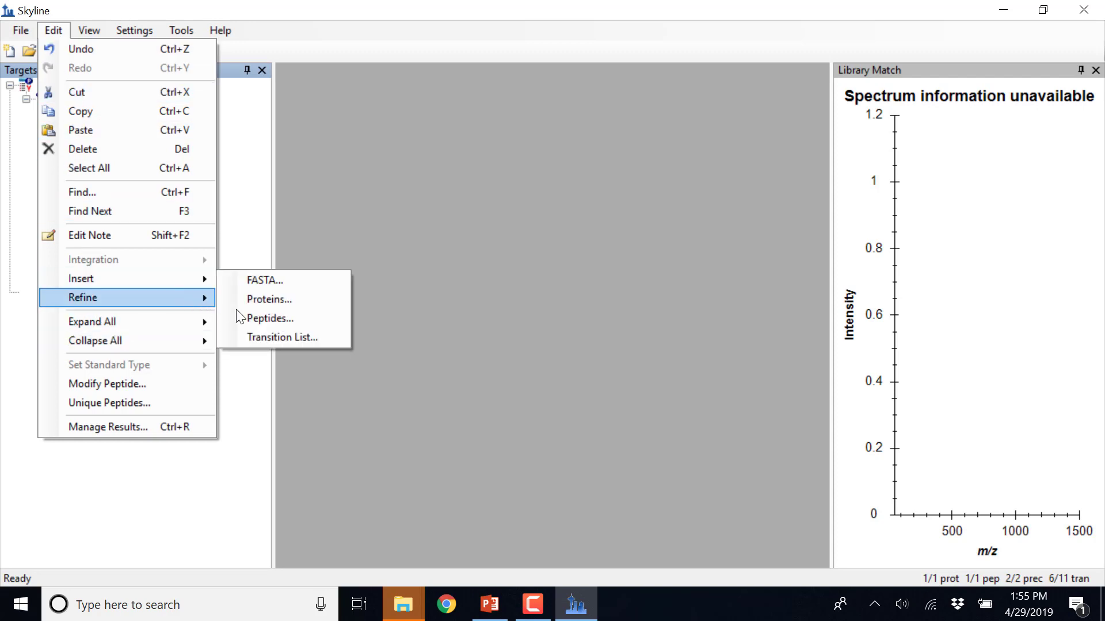
left_click(260, 281)
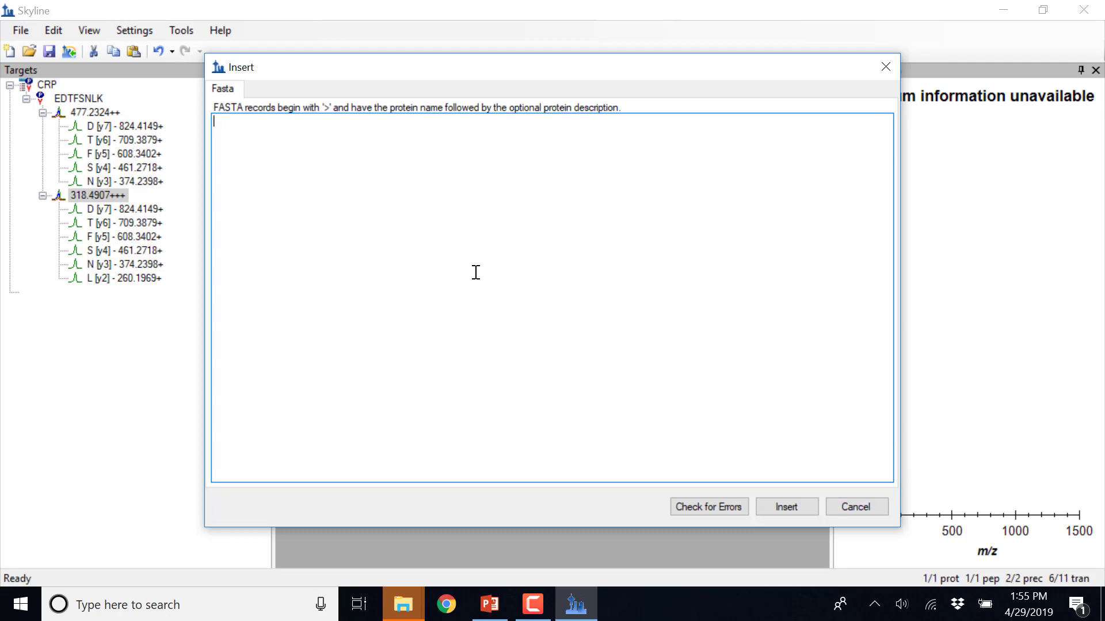
left_click(845, 508)
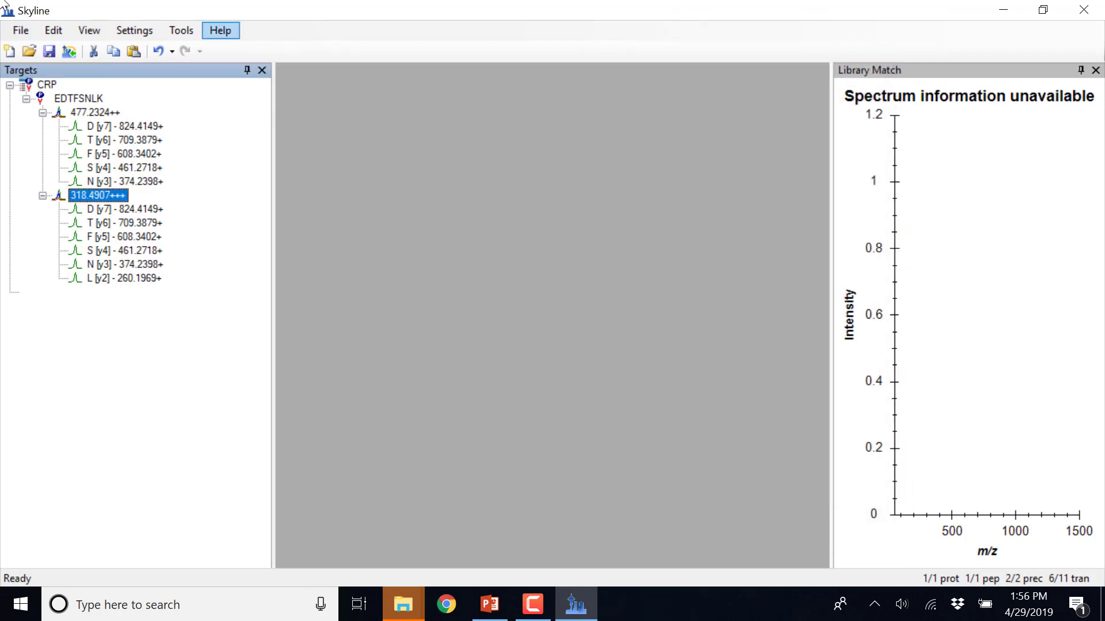
- Import the uniprot-human-proteome.fasta file from the Plasma folder into the targets and dismiss the discarded-proteins message
left_click(26, 33)
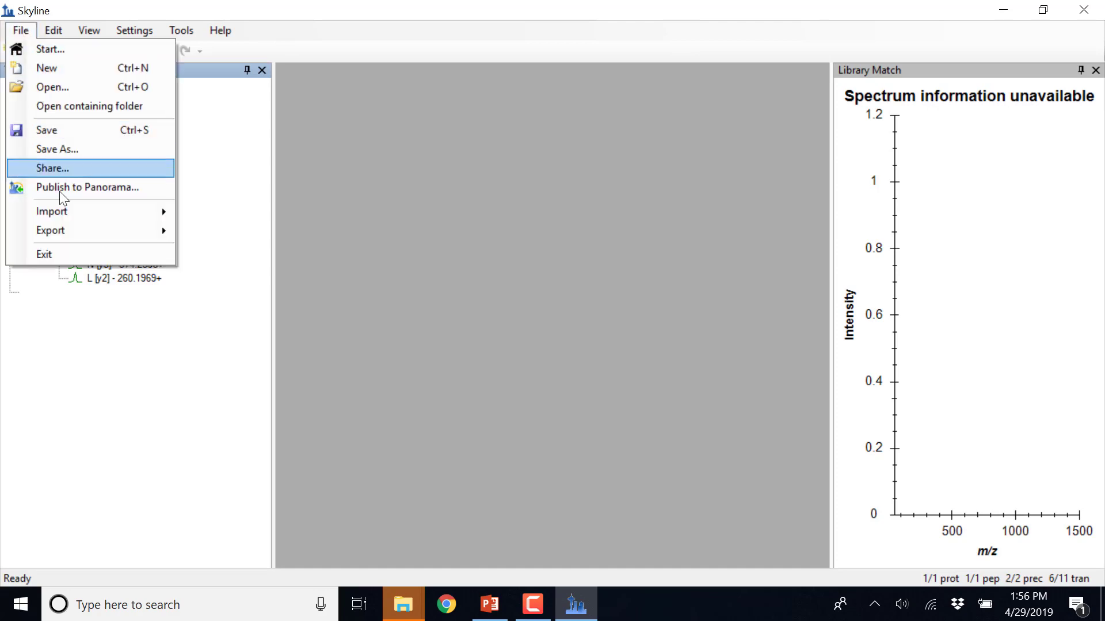
mouse_move(122, 238)
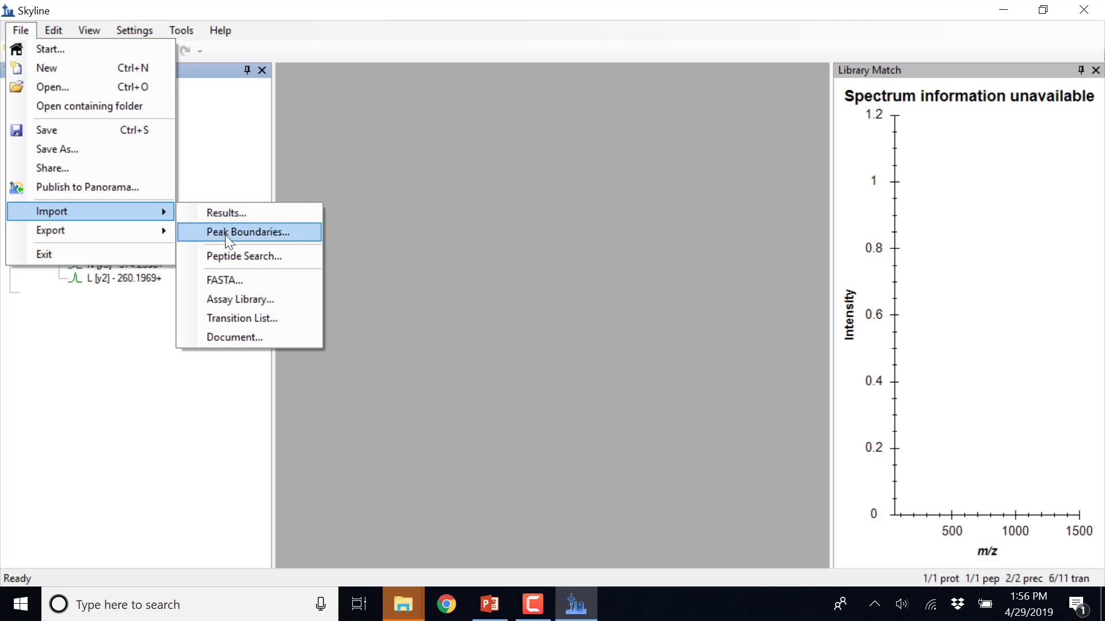
left_click(240, 280)
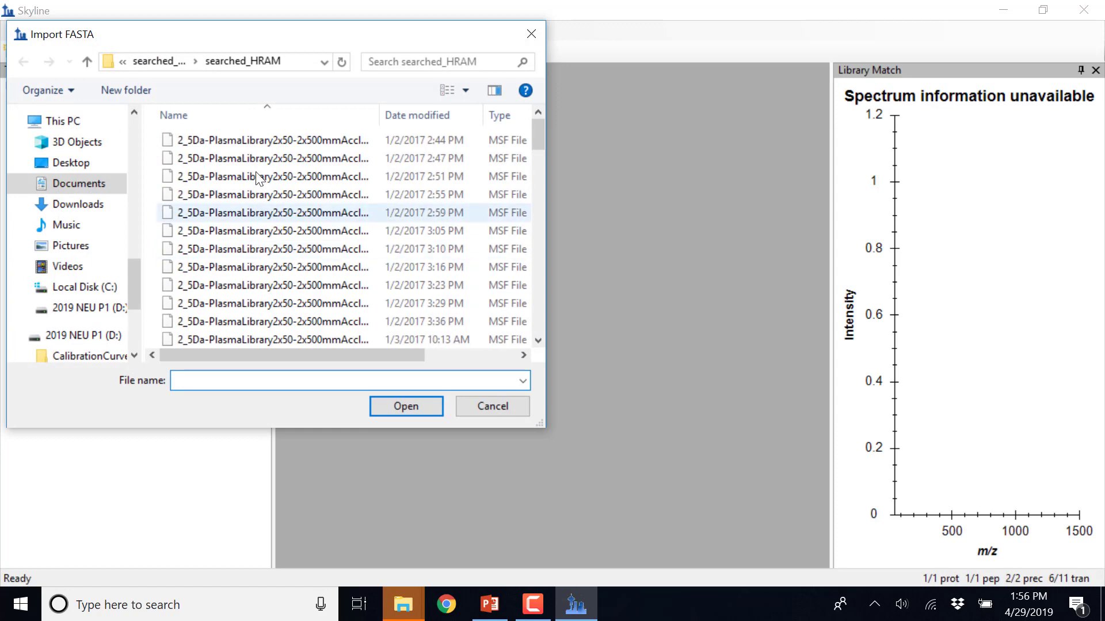
left_click(156, 61)
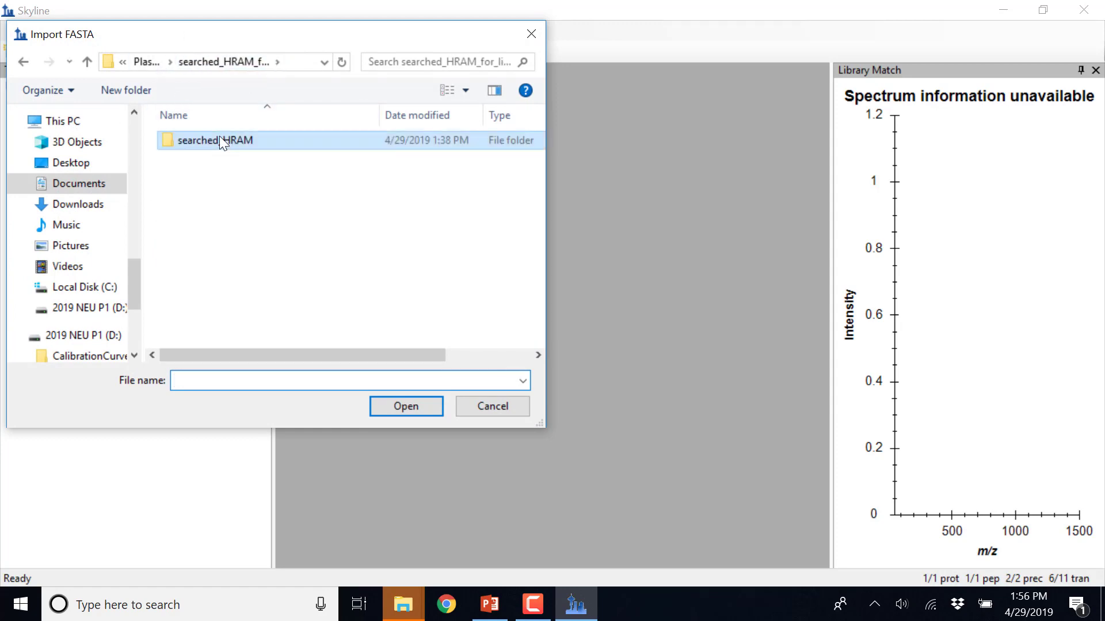
left_click(147, 63)
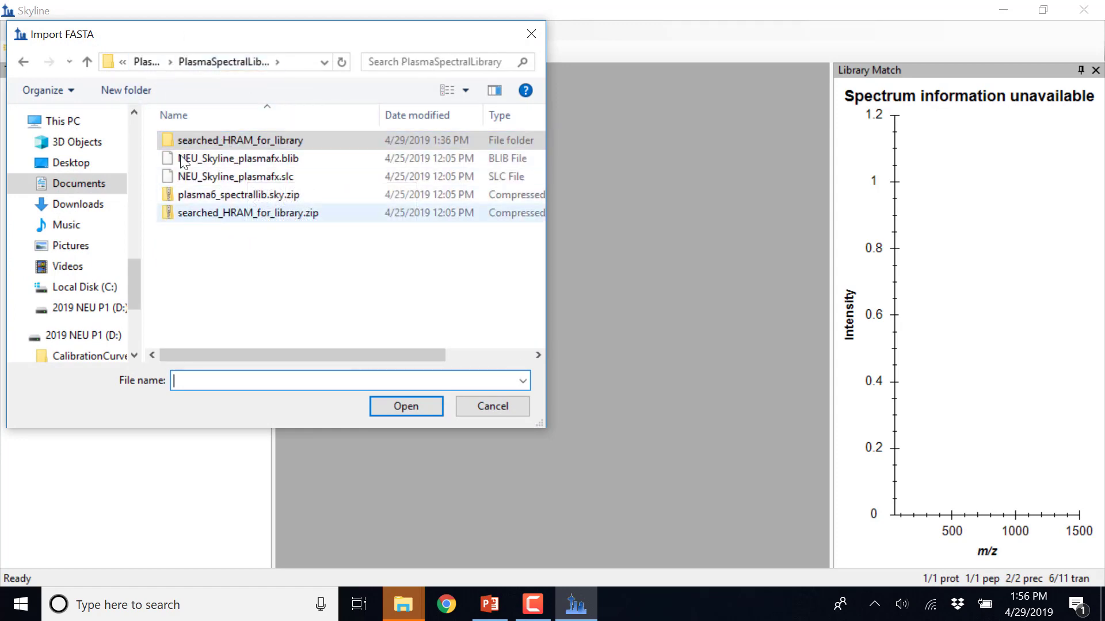
left_click(148, 64)
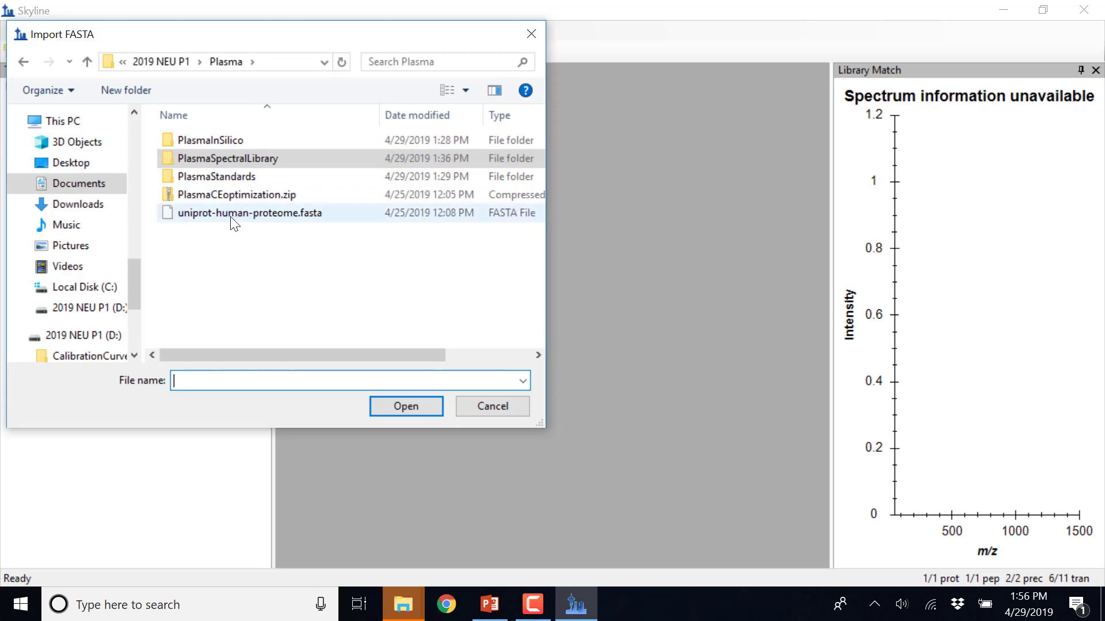
left_click(233, 217)
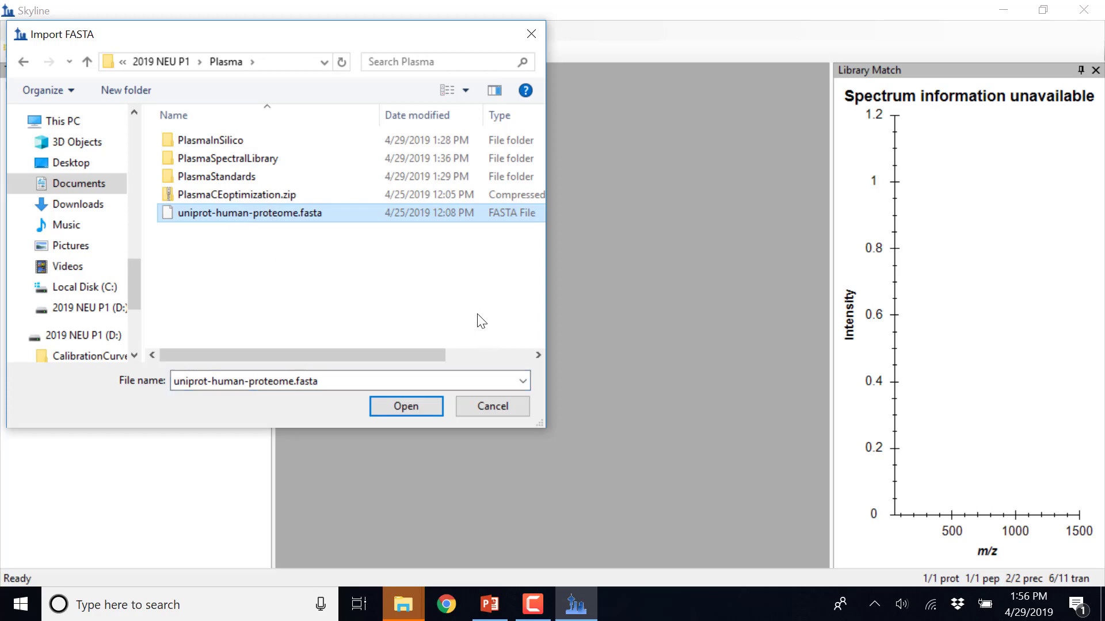
left_click(405, 404)
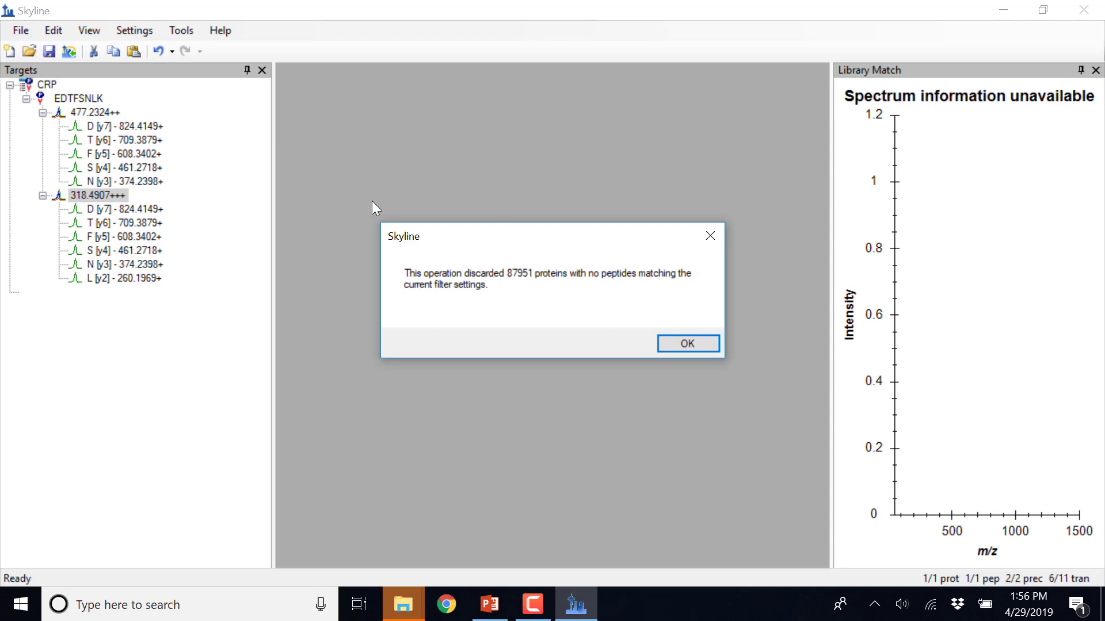
left_click(683, 343)
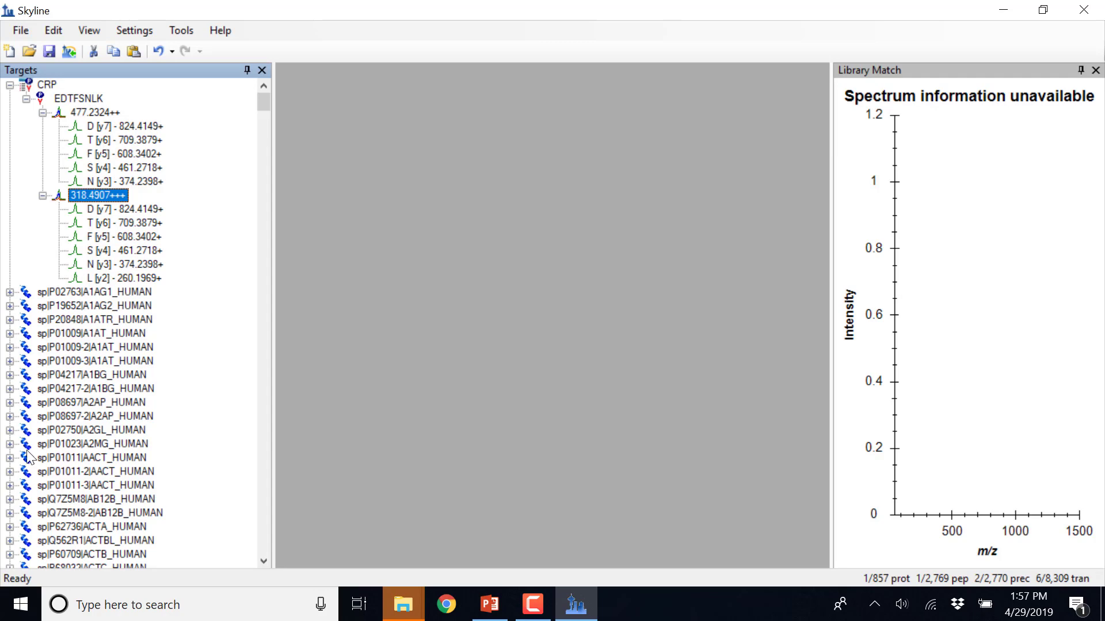
- View the library spectrum of peptide WFYIASAFR under sp|P02763|A1AG1_HUMAN, with the Library Match pane widened
left_click(9, 292)
mouse_move(140, 339)
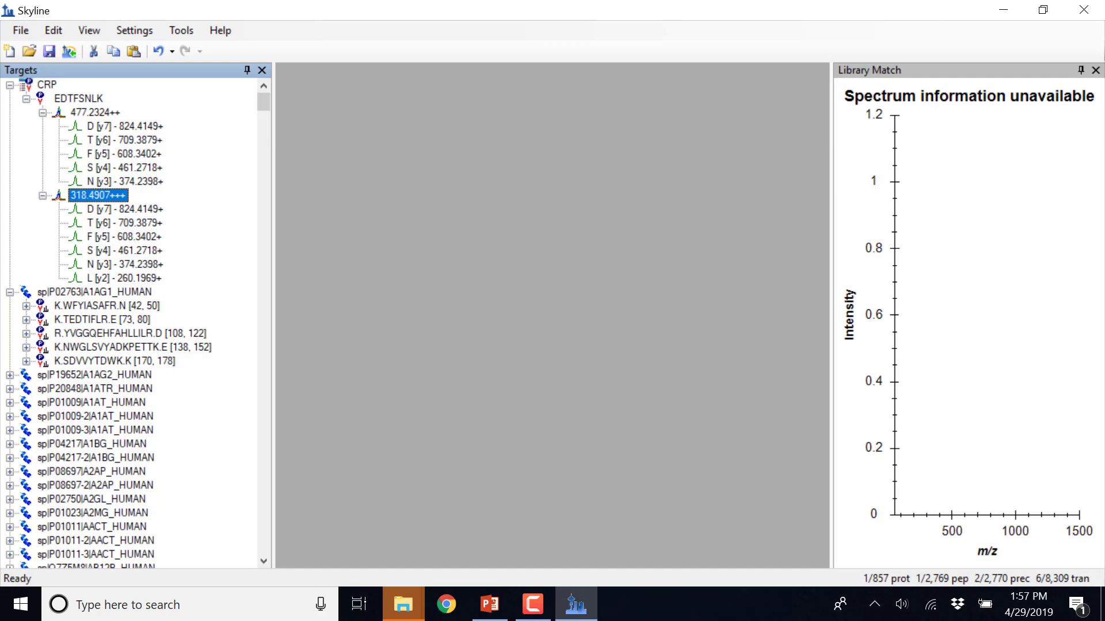
left_click(115, 305)
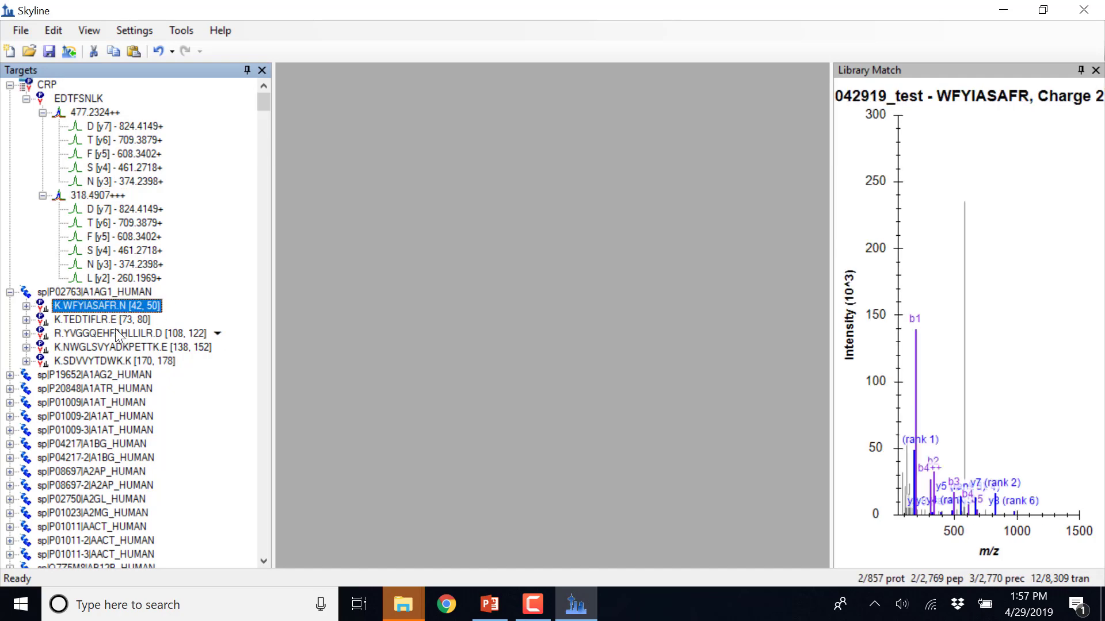
left_click_drag(831, 213, 507, 189)
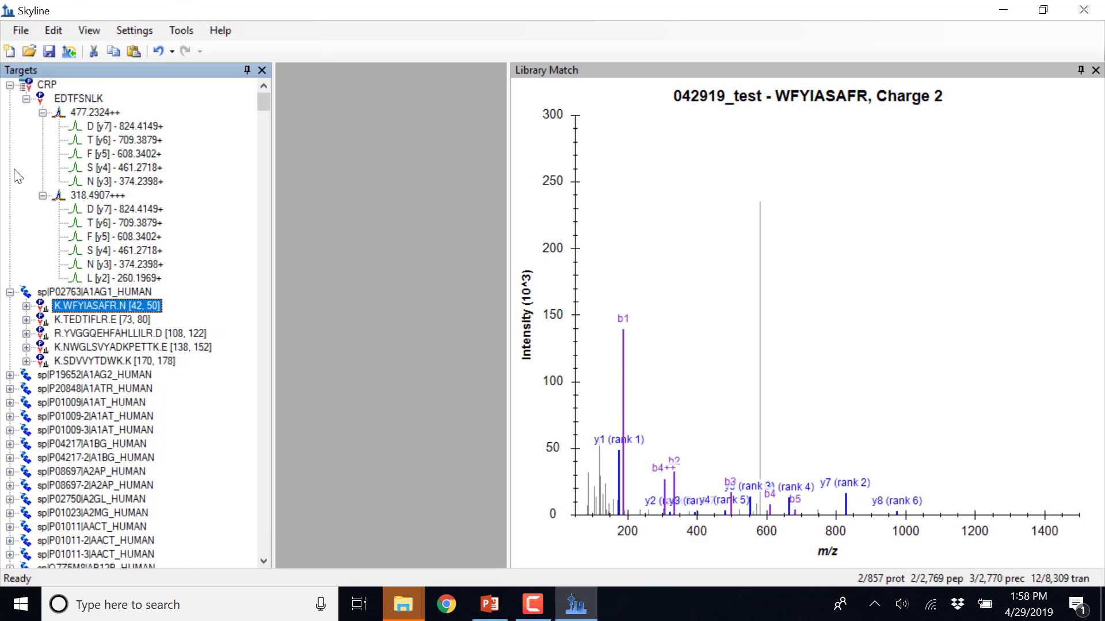
- For the 580.7980++ precursor of WFYIASAFR, remove the R [y1] transition and add S [y4] and I [y6]
left_click(26, 306)
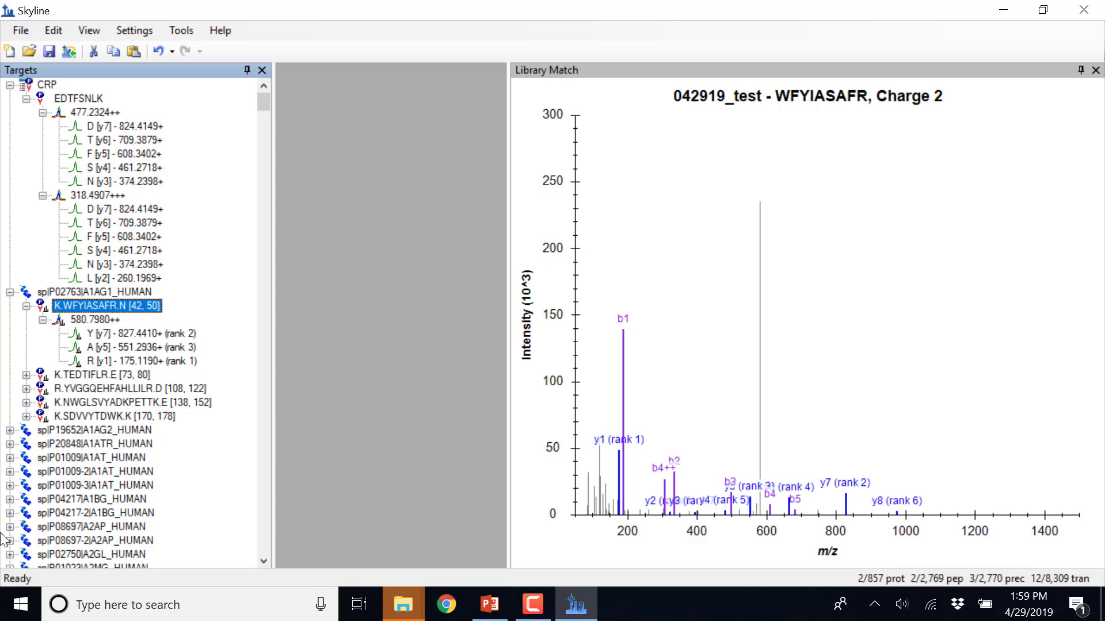
right_click(97, 320)
left_click(154, 427)
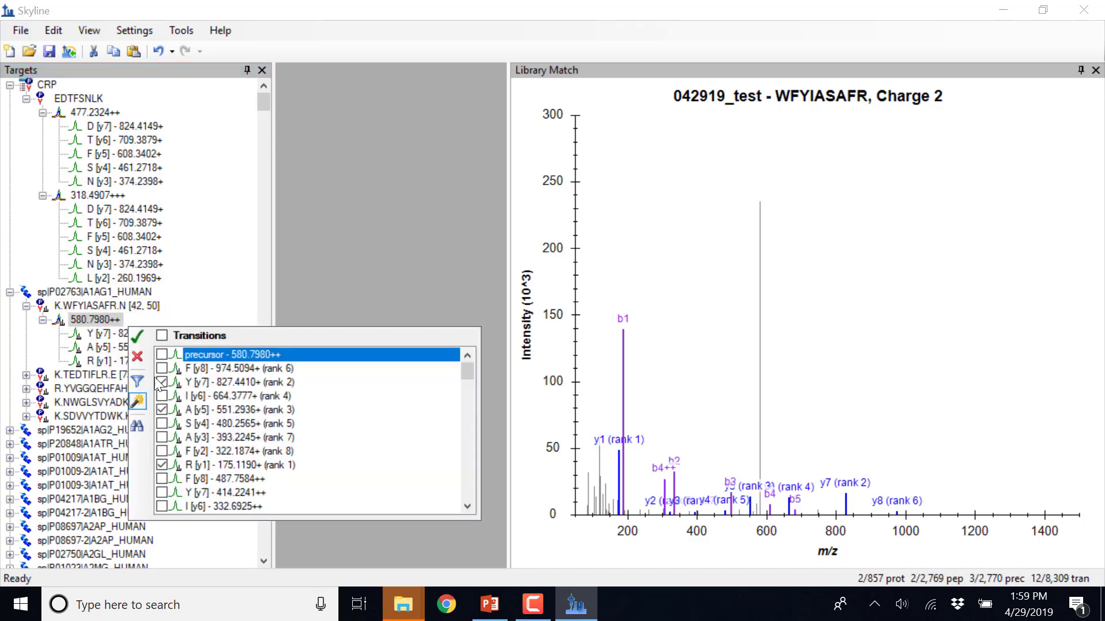
left_click(162, 465)
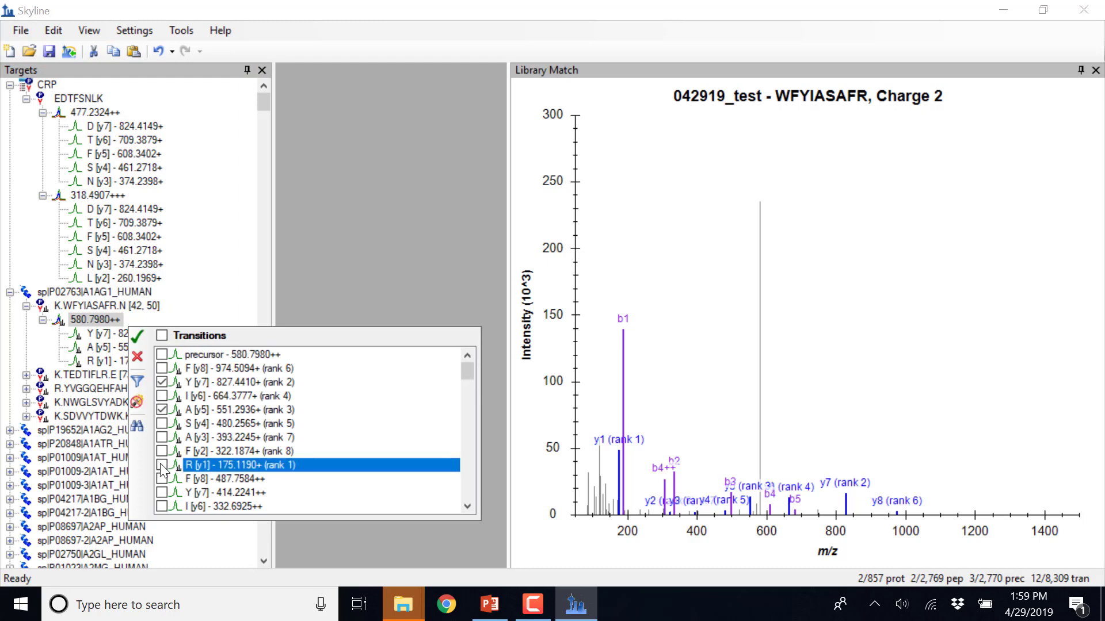
left_click(161, 424)
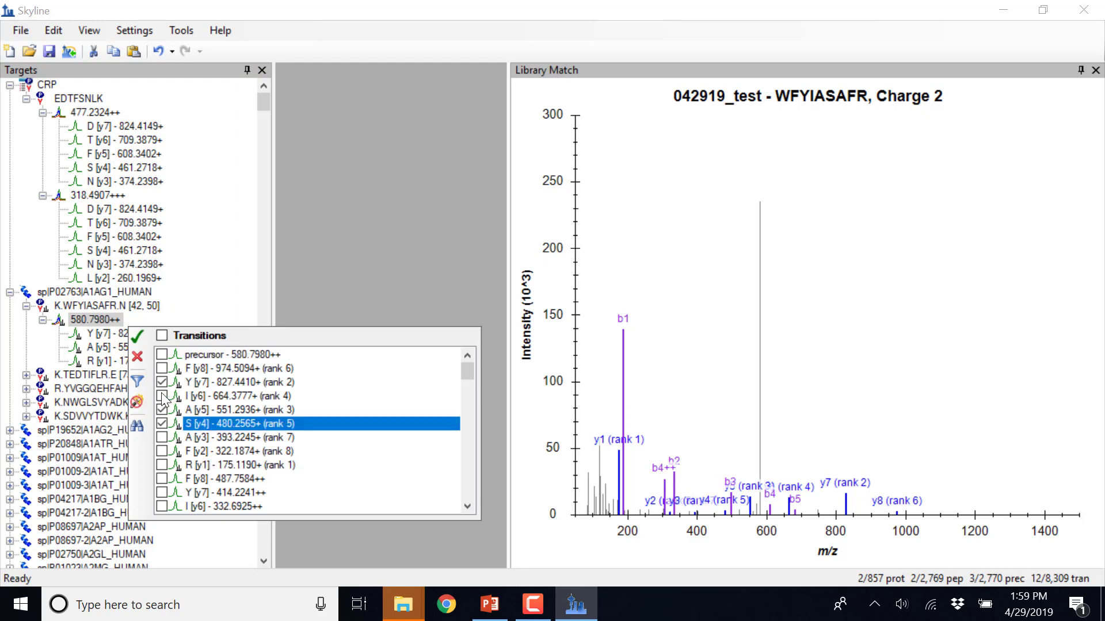
left_click(162, 396)
left_click(139, 339)
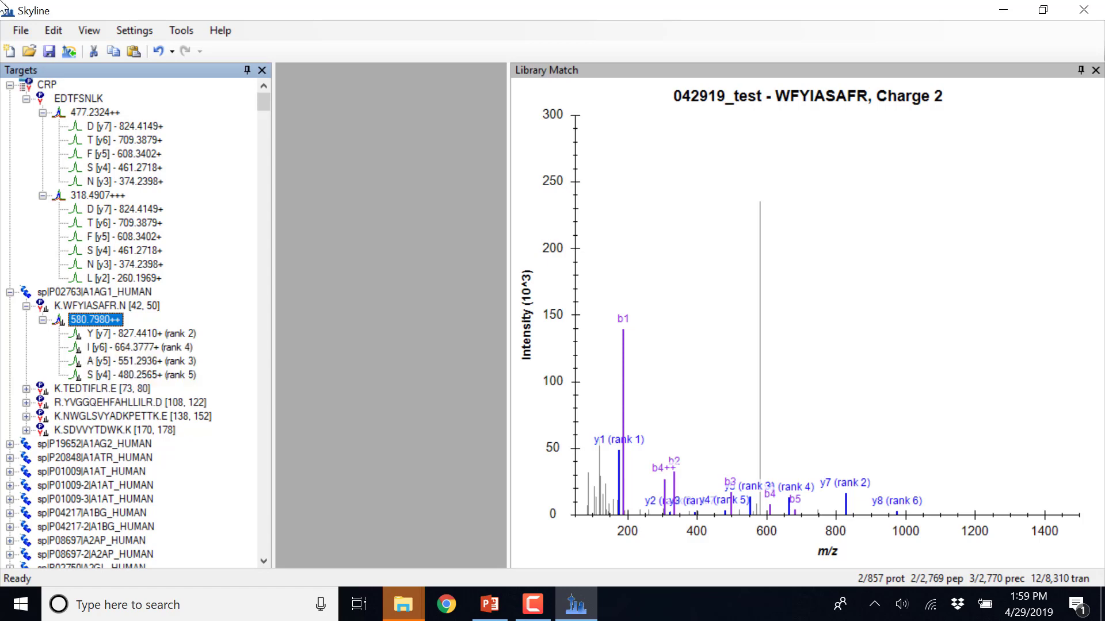
- In the transition filter settings, set the precursor charges to 2,3, ion charges to 1,2 and ion types to y,b
left_click(135, 30)
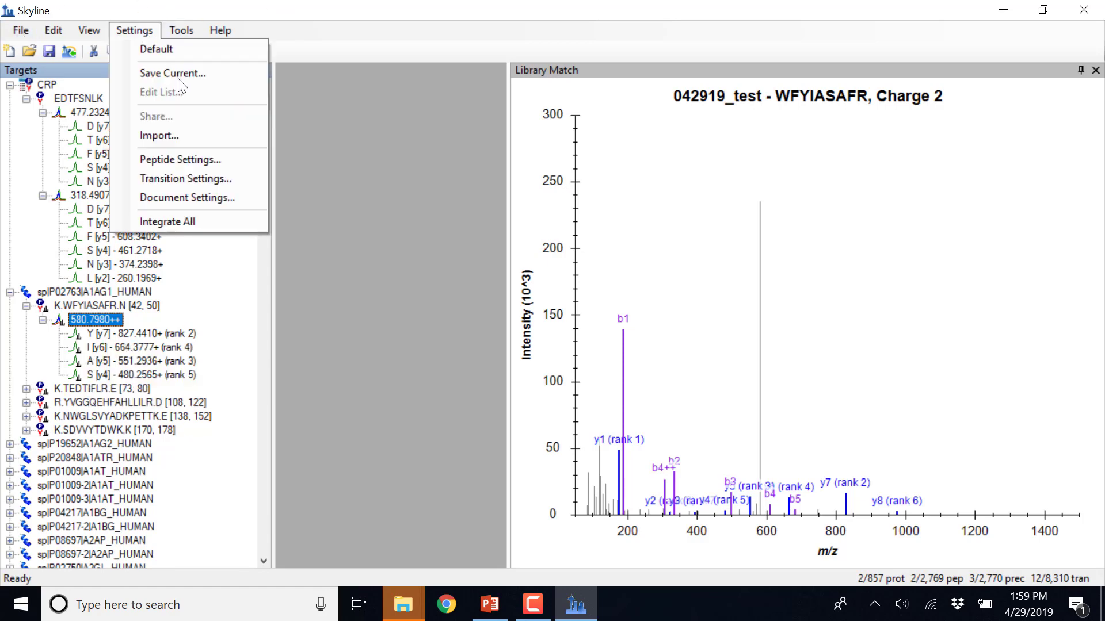
left_click(200, 184)
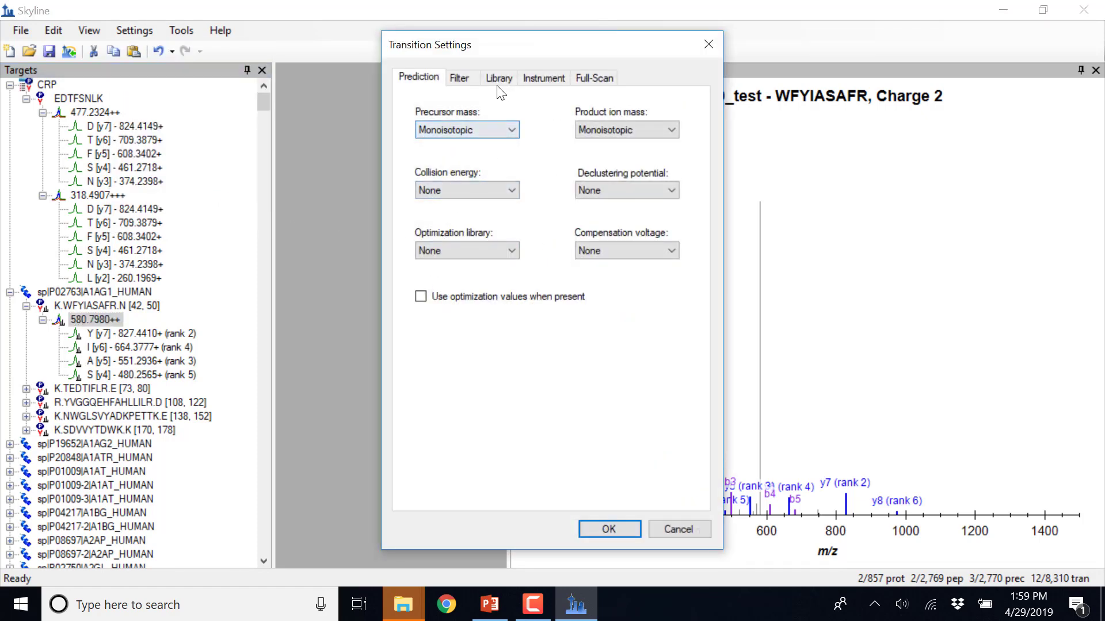
left_click(461, 77)
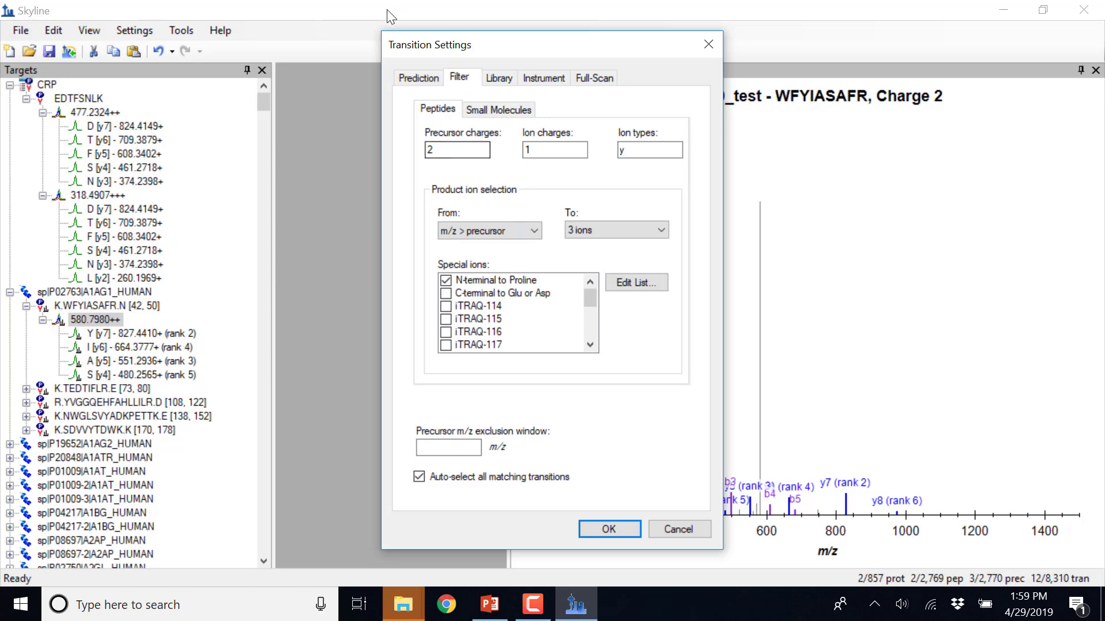
left_click(459, 151)
type(",3")
left_click(565, 154)
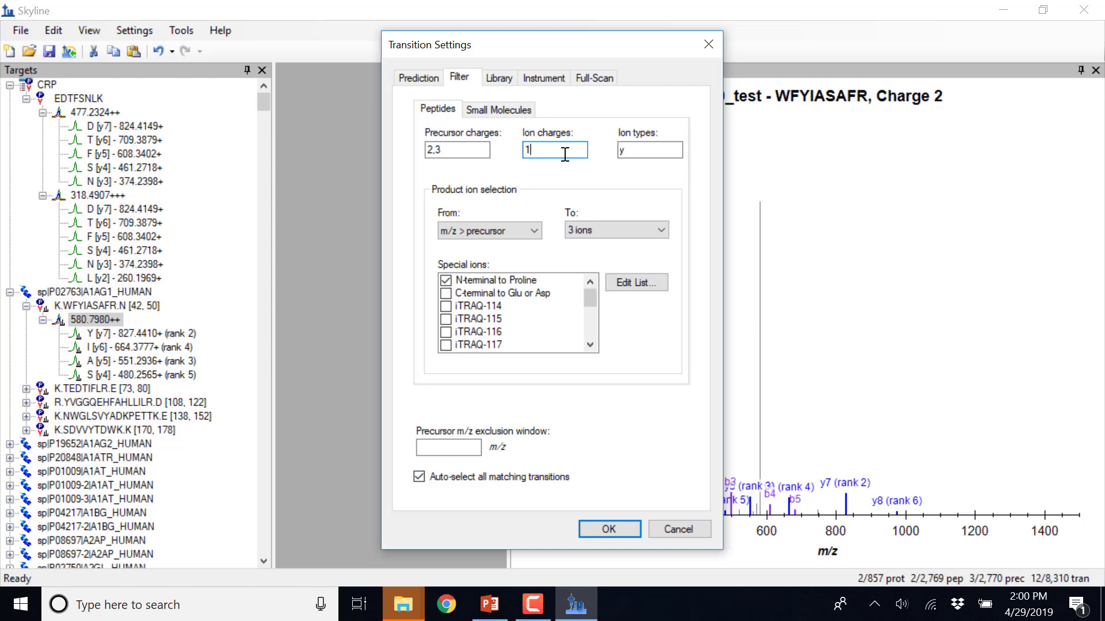
type(",2")
left_click(644, 154)
type(",b")
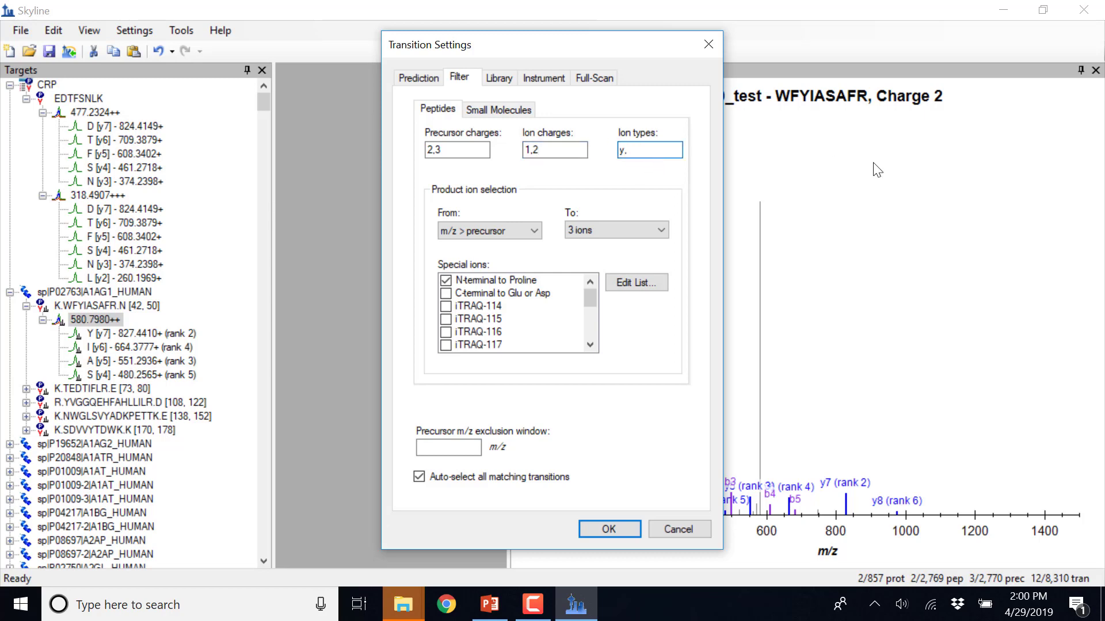
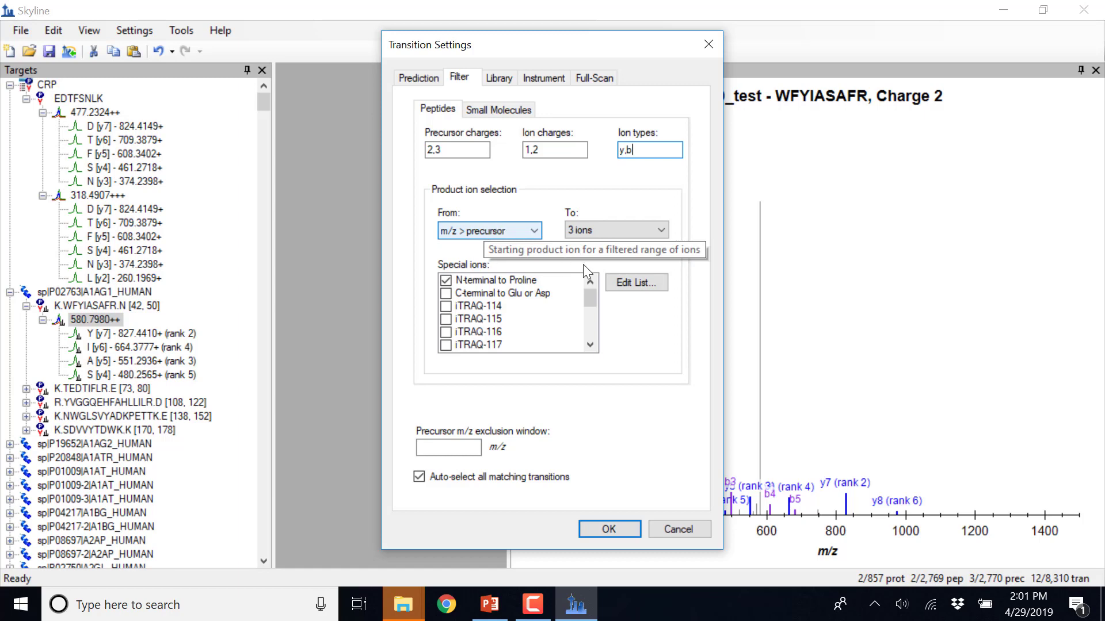
- Set the end of the product ion selection range to the last ion, leaving the precursor m/z exclusion window empty
left_click(609, 230)
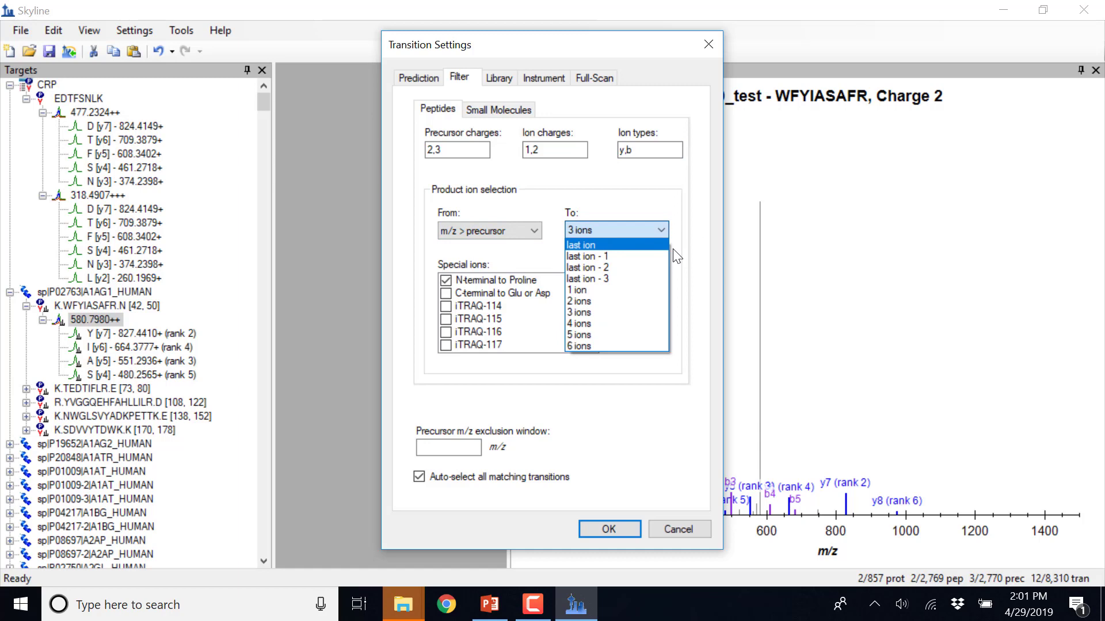
left_click(619, 244)
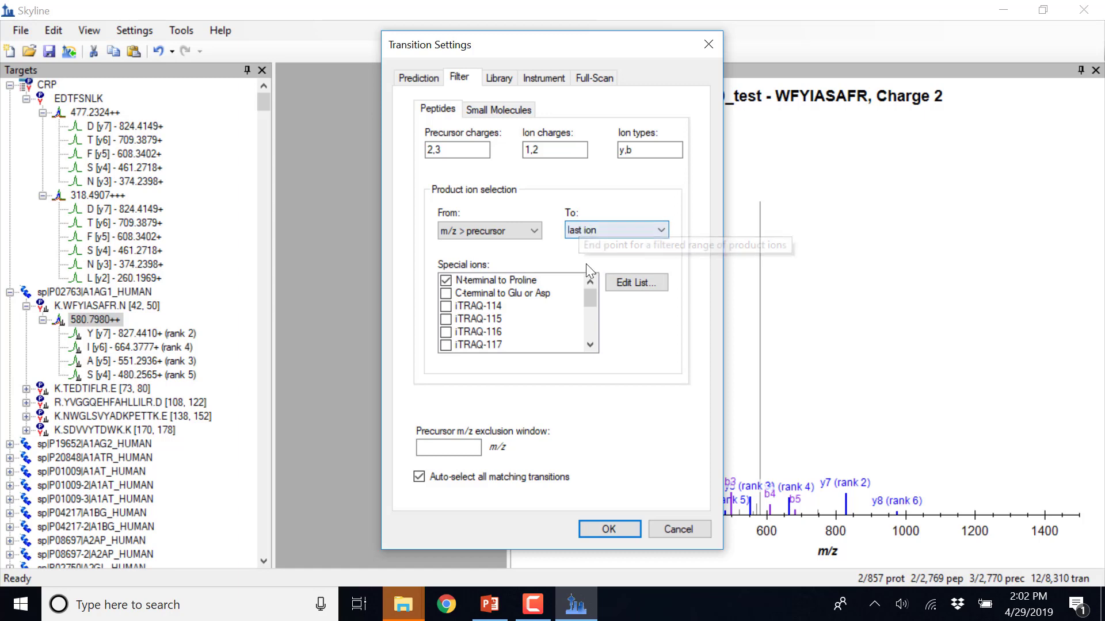
left_click(448, 448)
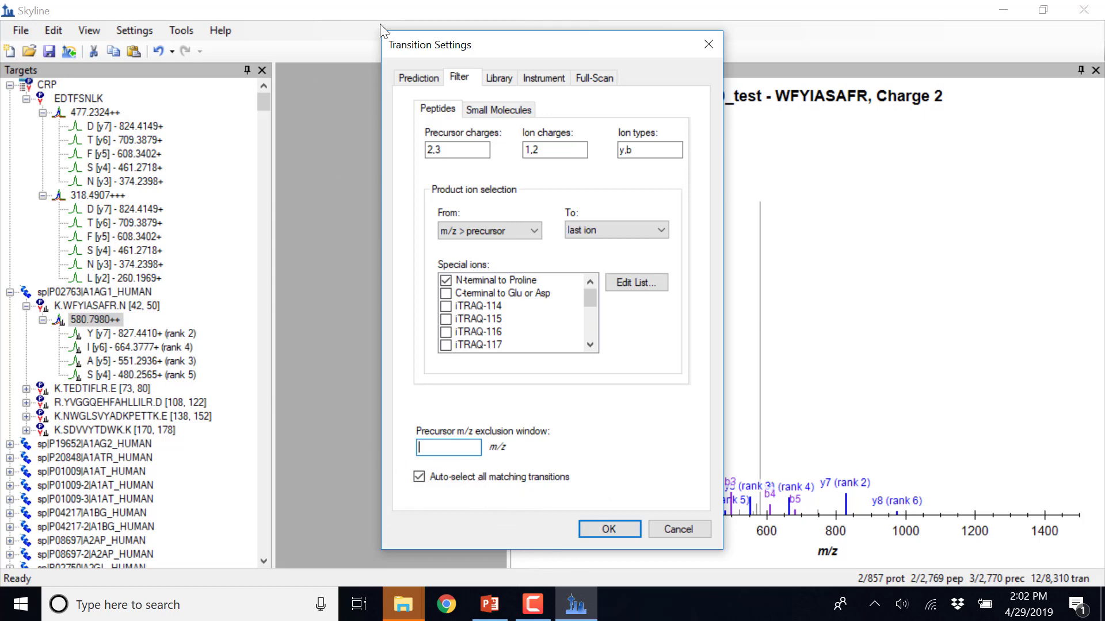
- In the transition library settings, pick 8 product ions, minimum 4, from filtered ion charges and types plus filtered product ions
left_click(500, 78)
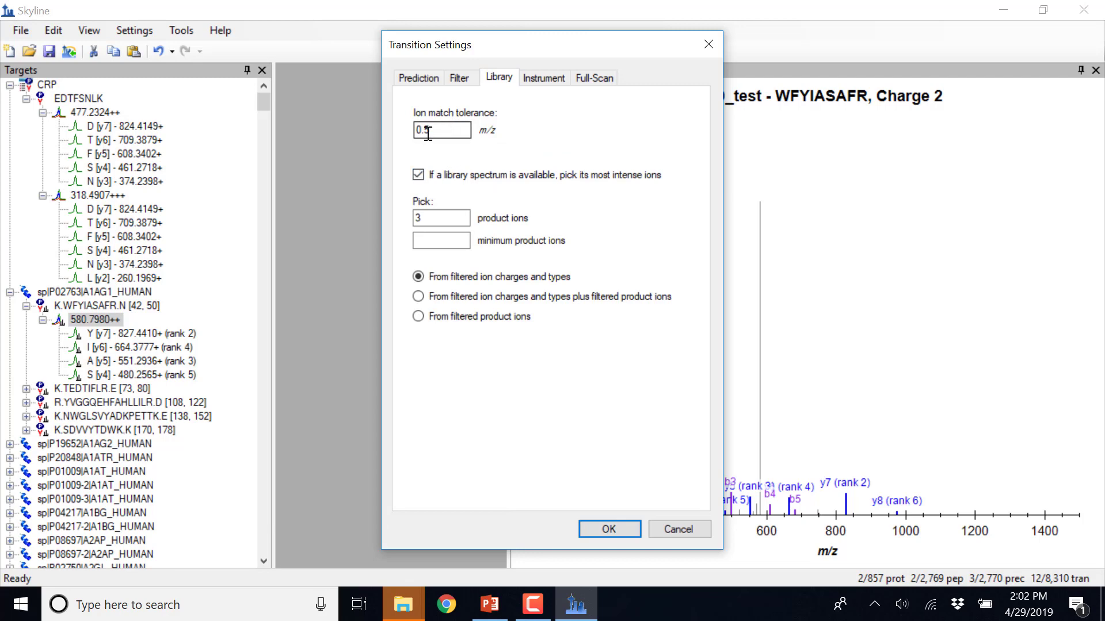
double_click(454, 132)
double_click(443, 218)
type("8")
left_click(433, 241)
type("4")
left_click(419, 297)
- Set the instrument's maximum m/z to 1800 in the transition settings, keeping the method match tolerance as it is
left_click(551, 78)
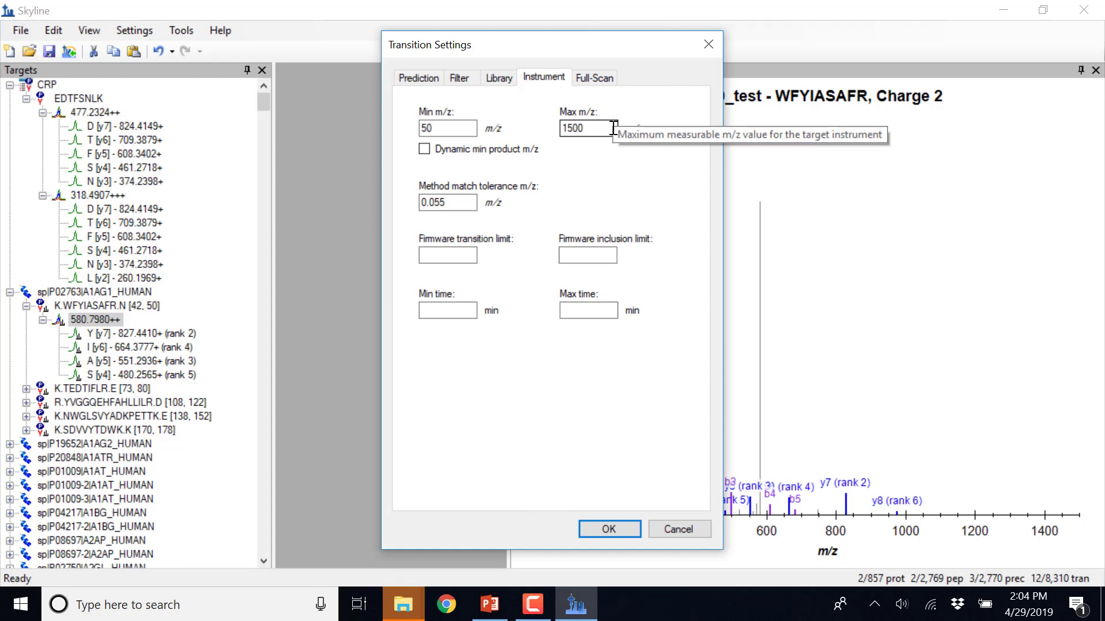
left_click_drag(592, 124, 533, 114)
type("1")
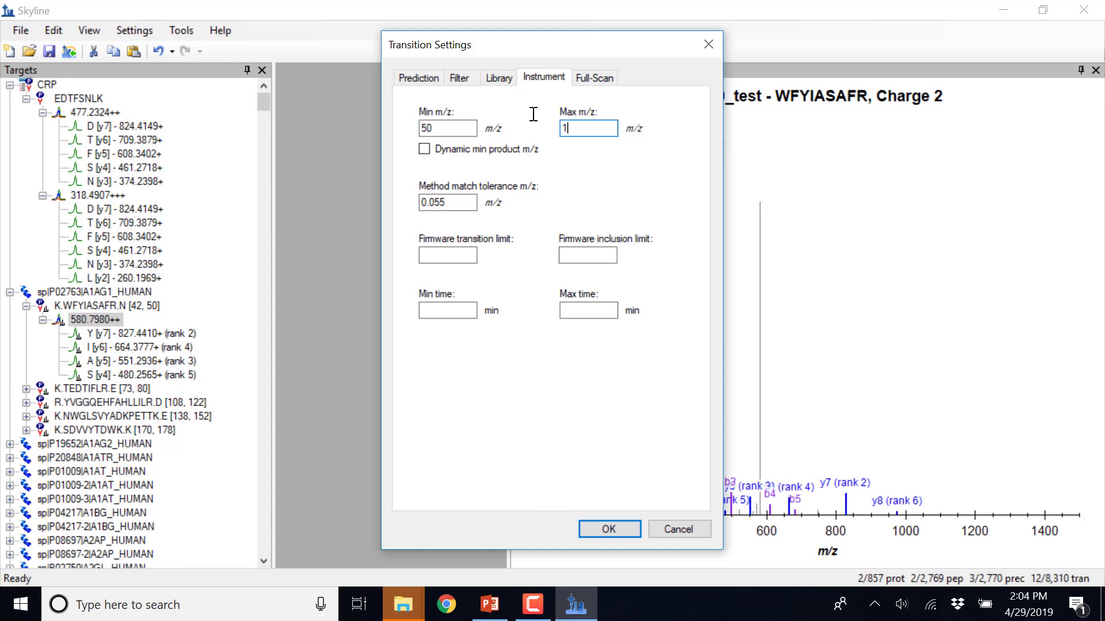
type("800")
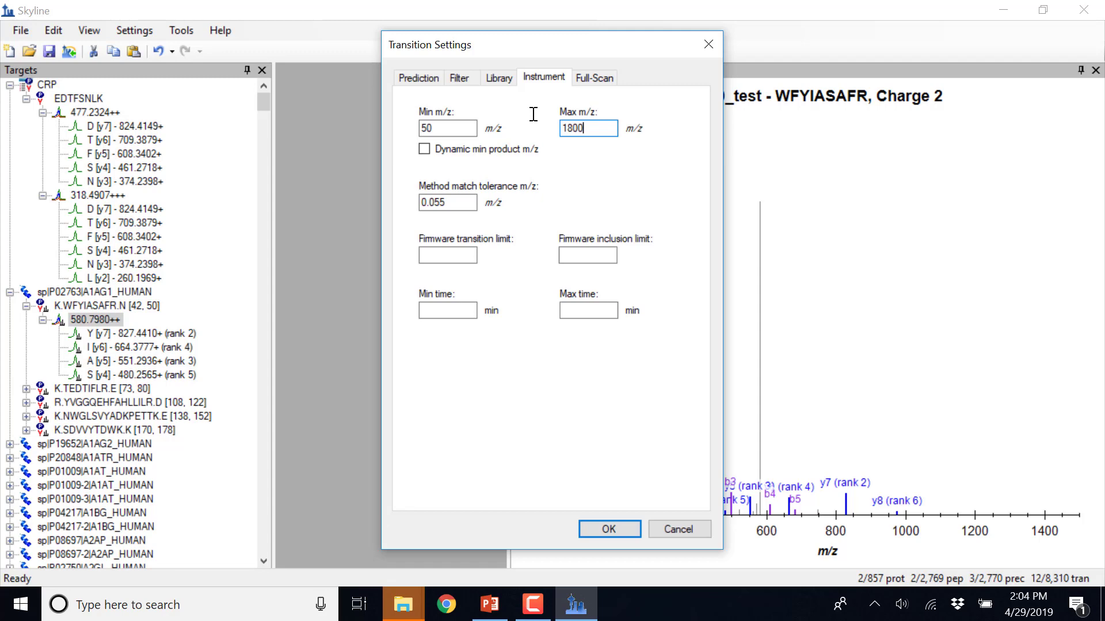
left_click(450, 199)
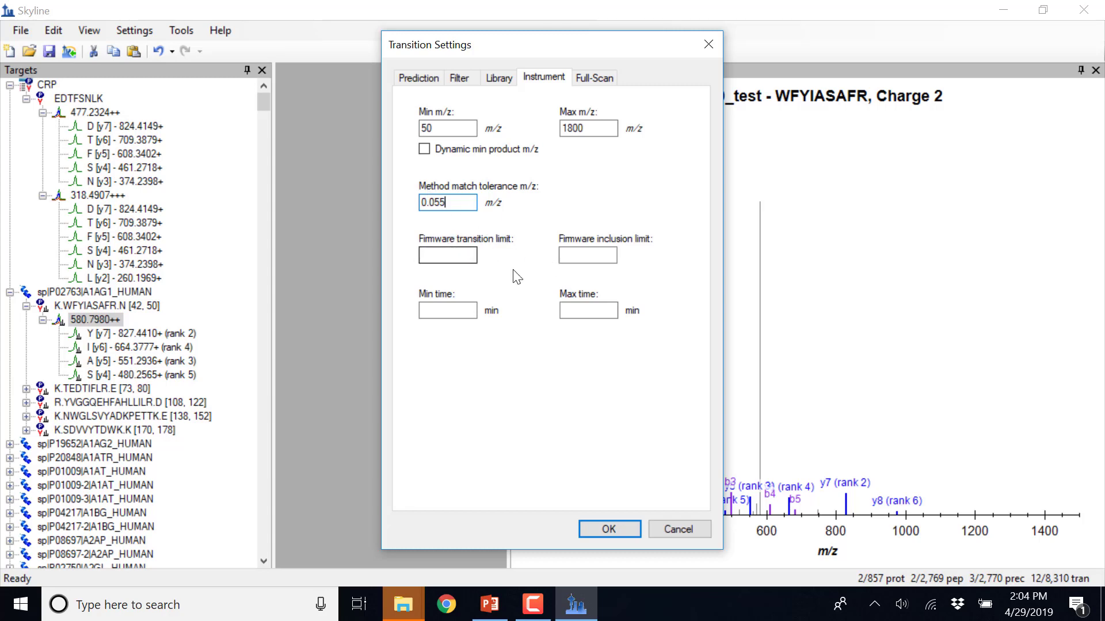
- Review the firmware limits and minimum m/z in the instrument settings, glancing at the full-scan options in between
left_click(453, 253)
mouse_move(606, 251)
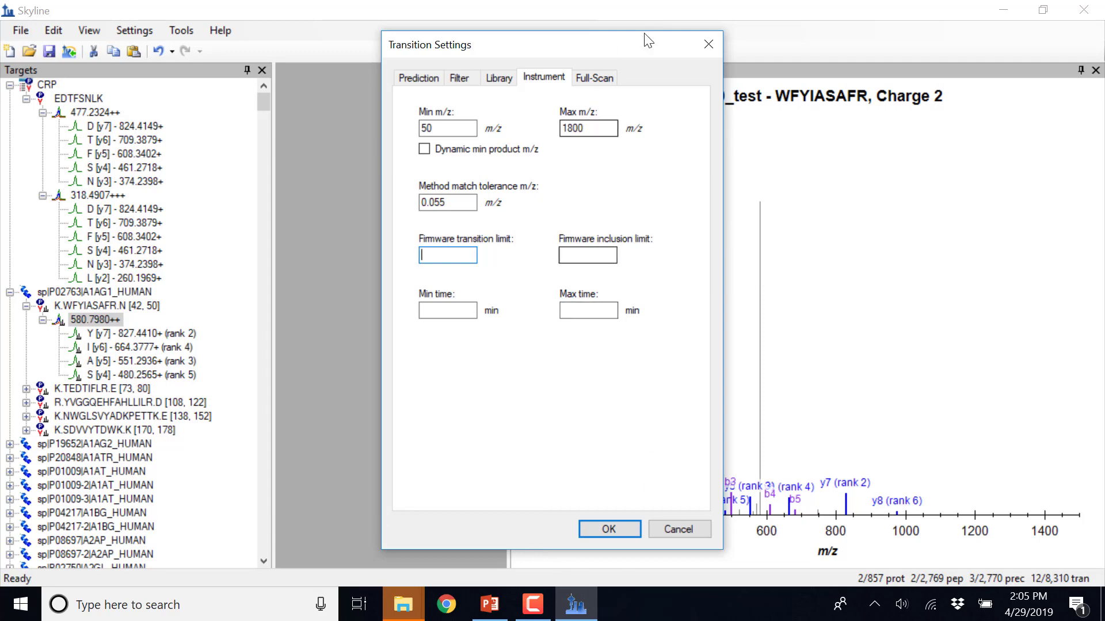
left_click(595, 79)
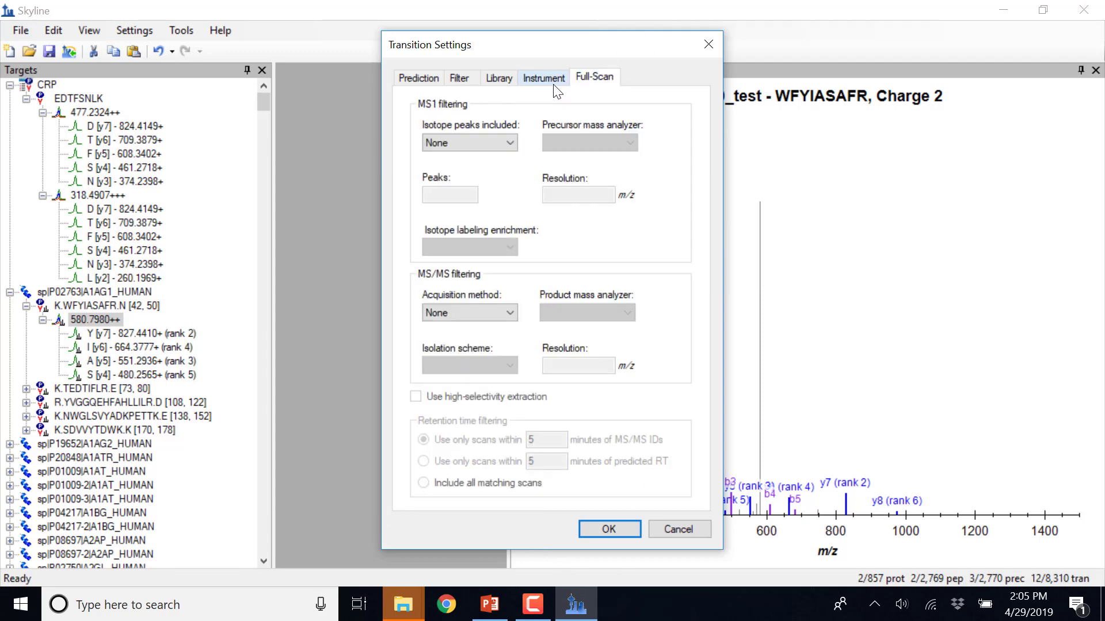
left_click(529, 81)
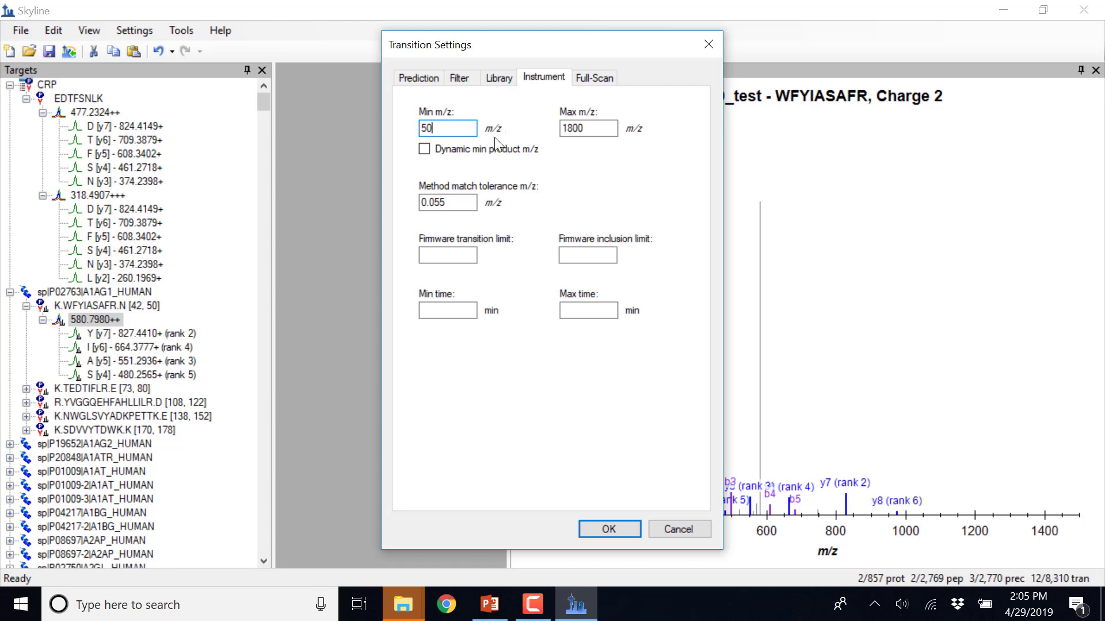
double_click(440, 128)
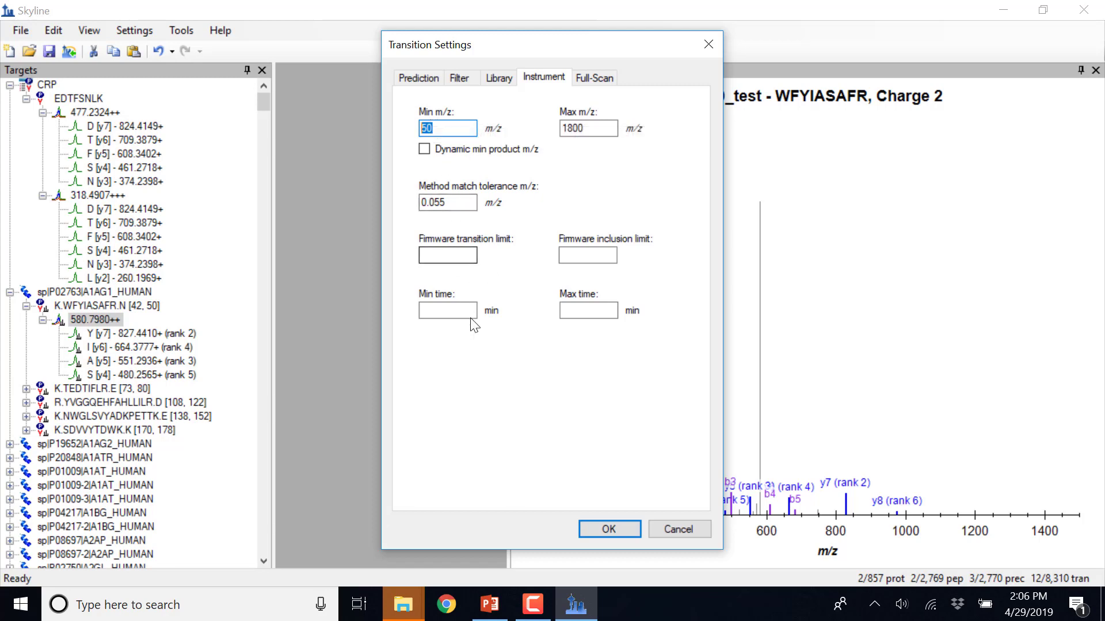
- In the full-scan transition settings, include MS1 isotope peaks by Count with 3 peaks
left_click(592, 78)
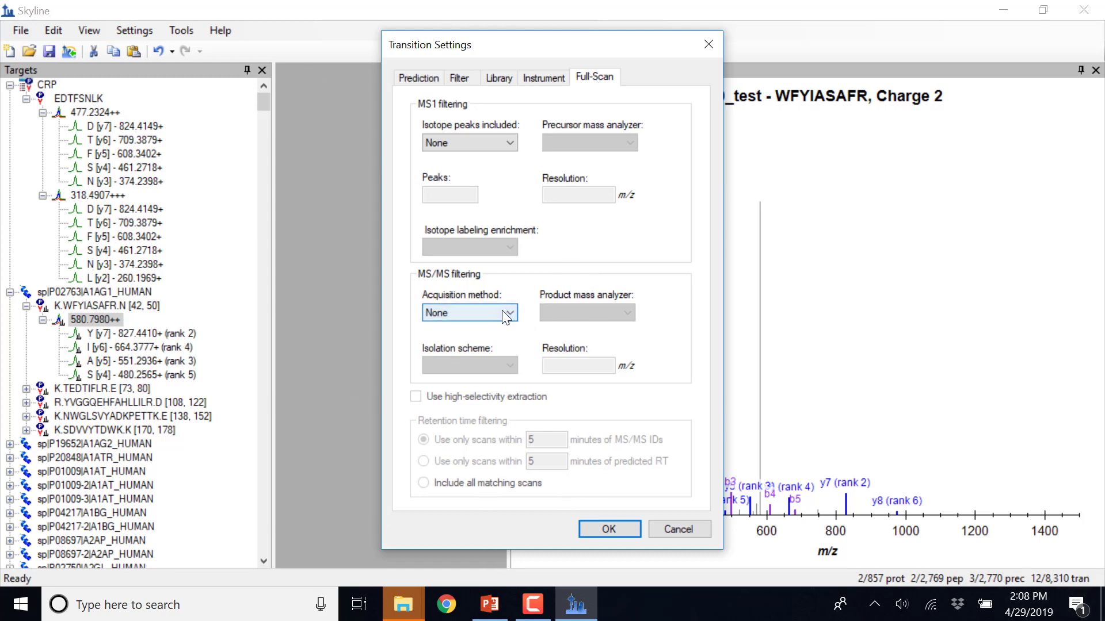
left_click(508, 143)
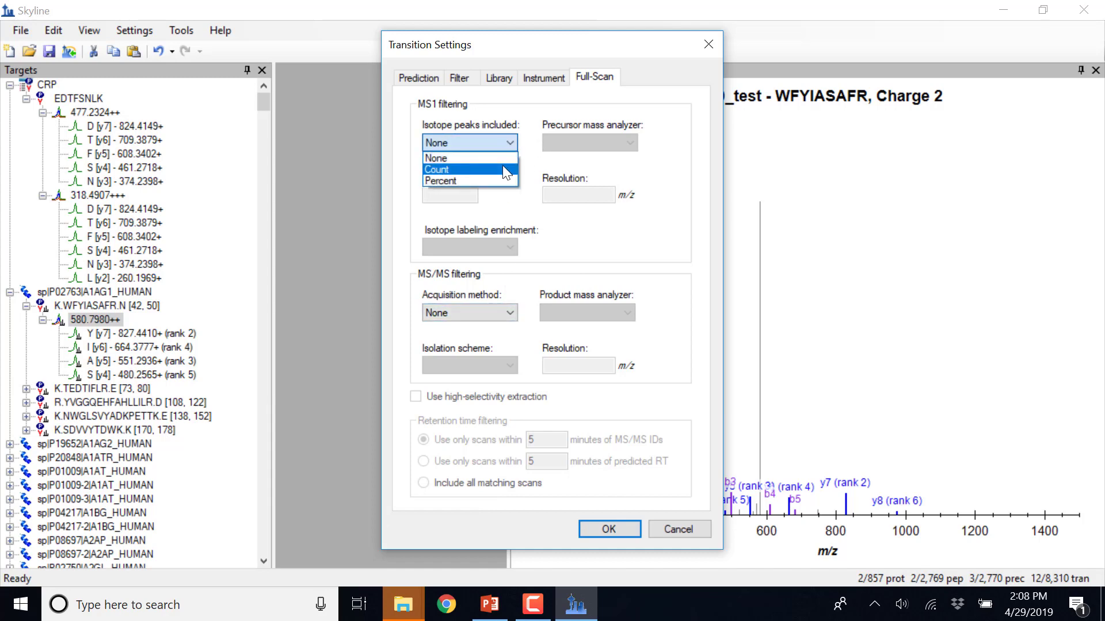
left_click(506, 171)
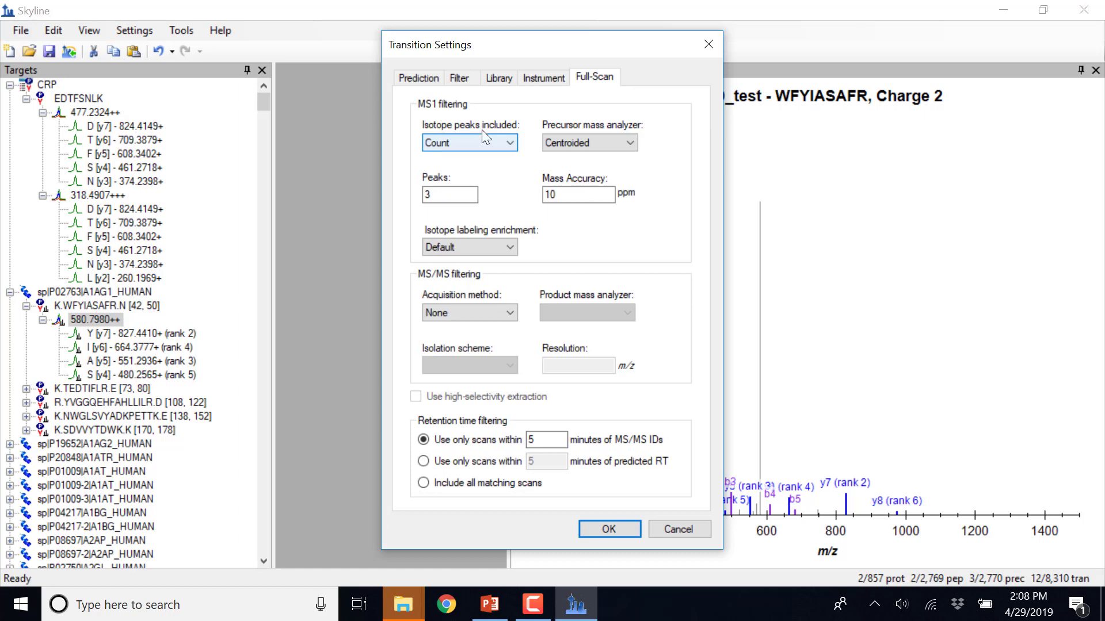
left_click(481, 140)
left_click(489, 180)
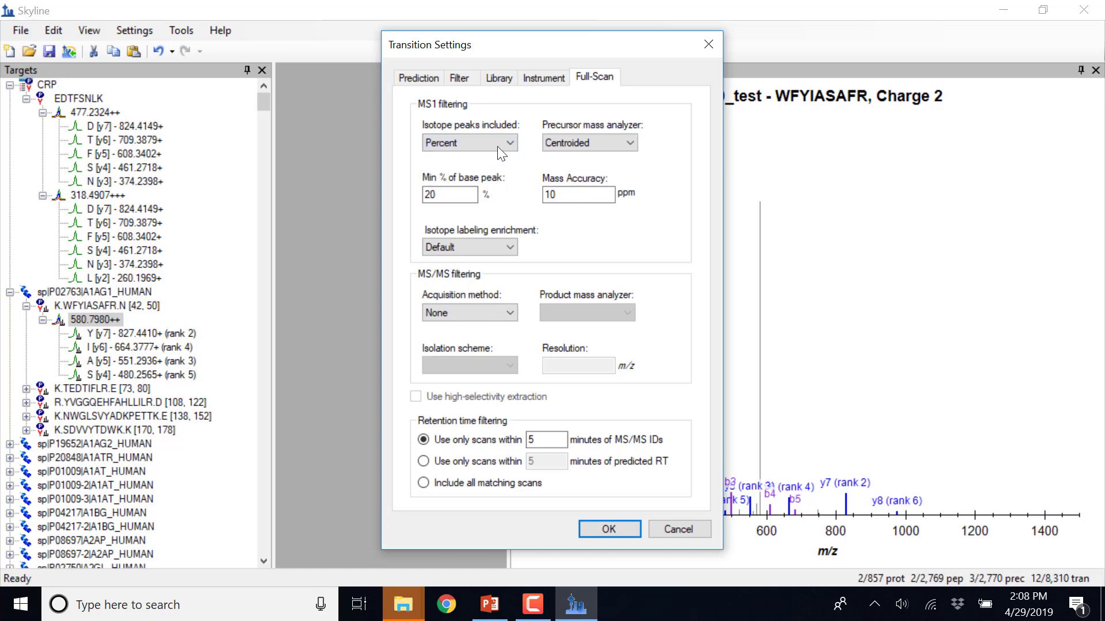
left_click(499, 142)
left_click(498, 166)
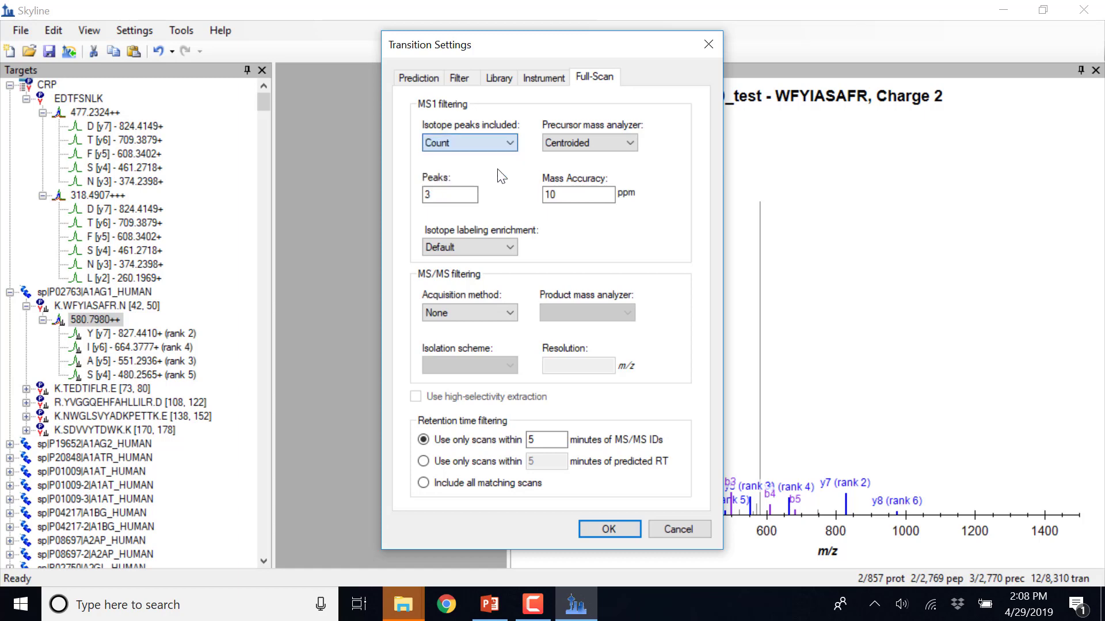
double_click(444, 191)
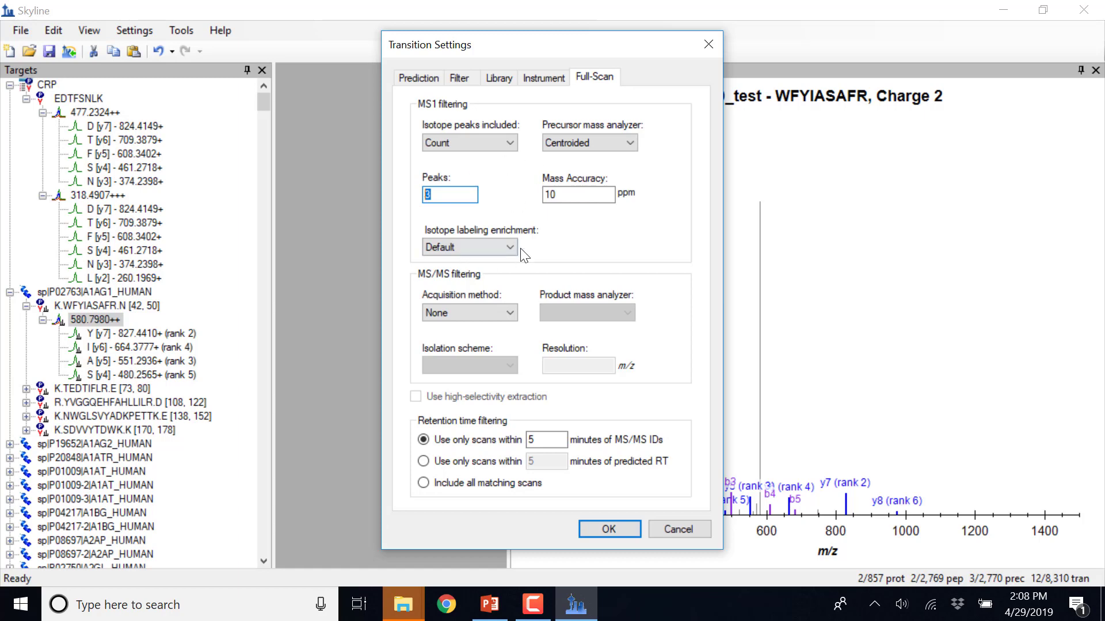
- Set the precursor mass analyzer to Orbitrap with resolving power 60,000 at 400 m/z, keeping isotope labeling enrichment at Default
left_click(555, 198)
double_click(554, 198)
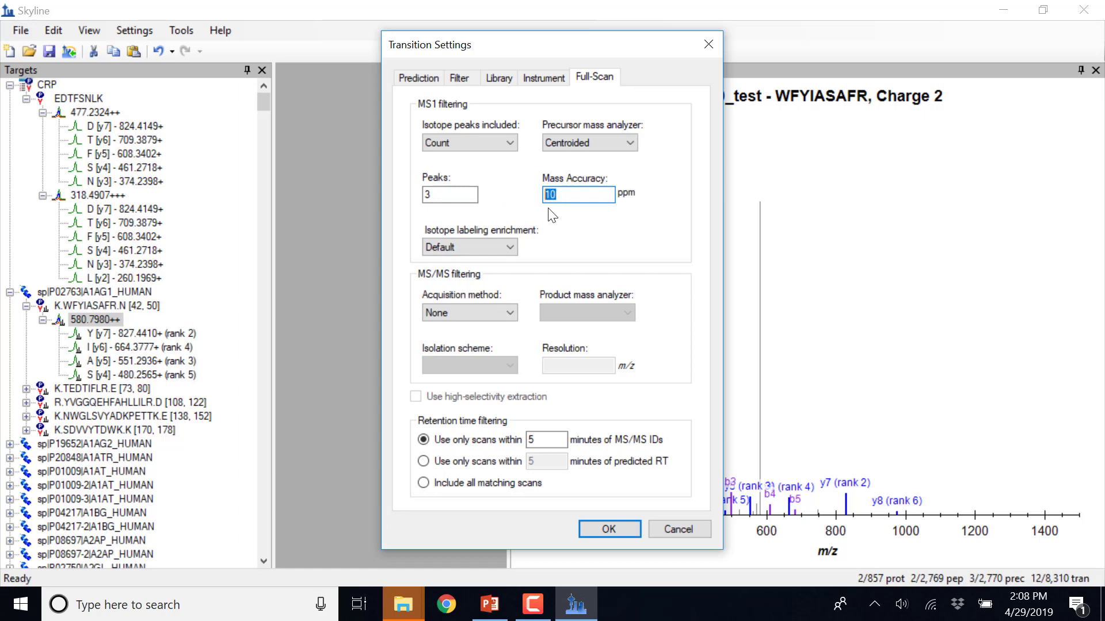
left_click(614, 141)
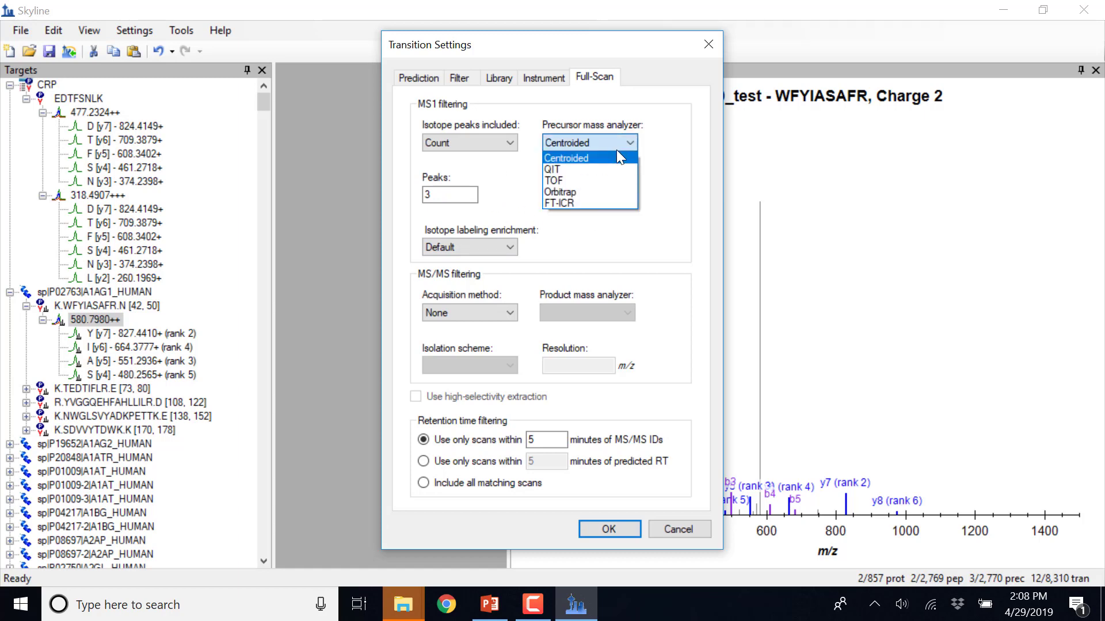
left_click(596, 191)
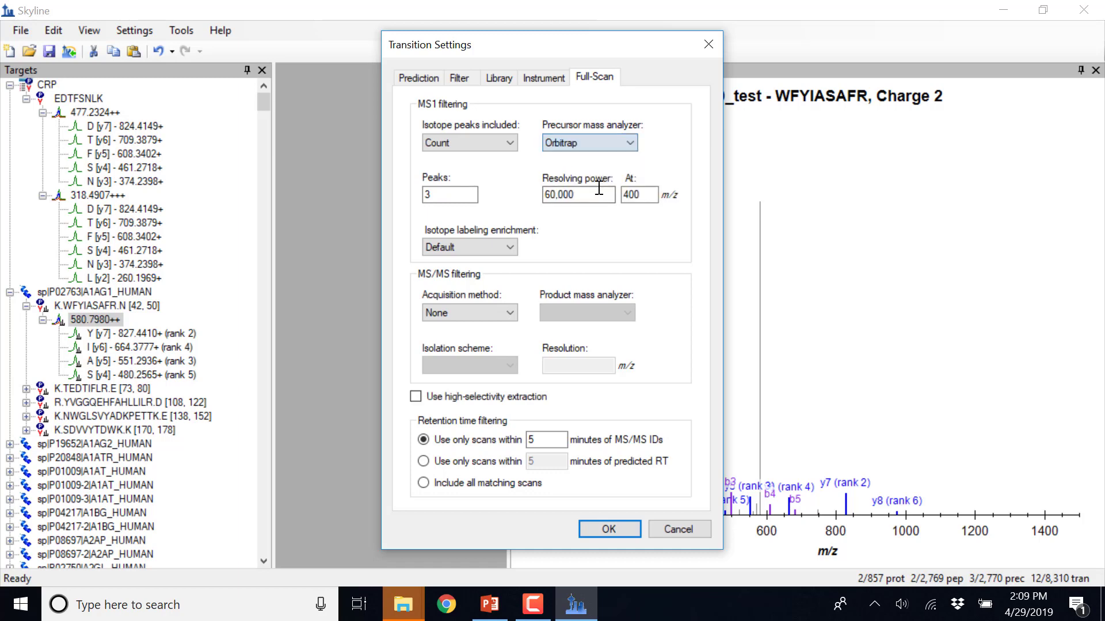
left_click(598, 190)
double_click(601, 195)
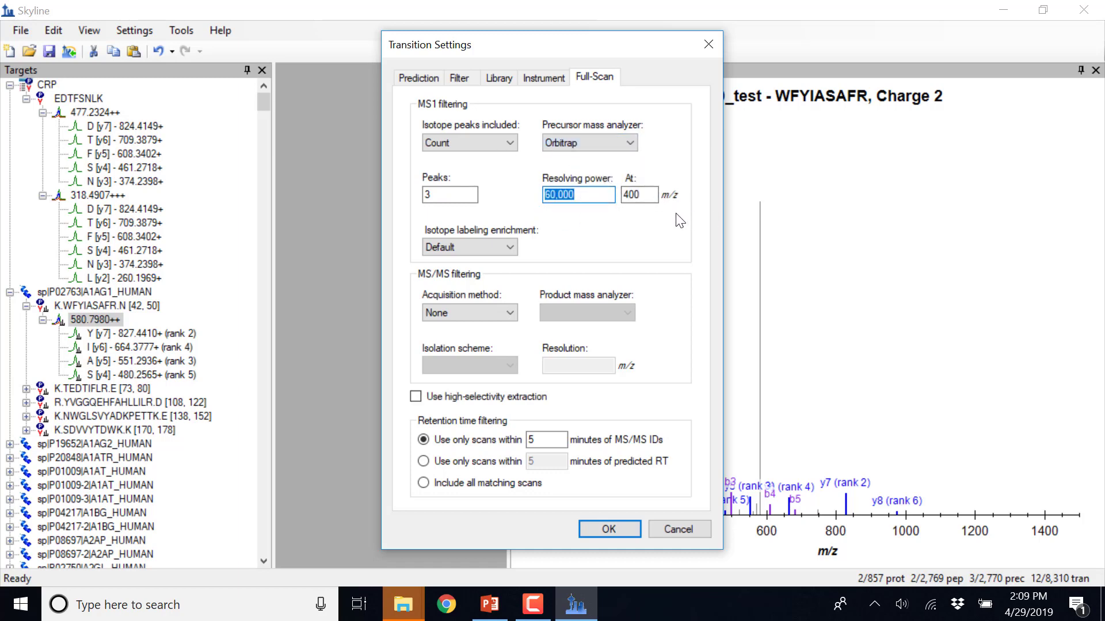
left_click(587, 191)
left_click(501, 249)
left_click(500, 247)
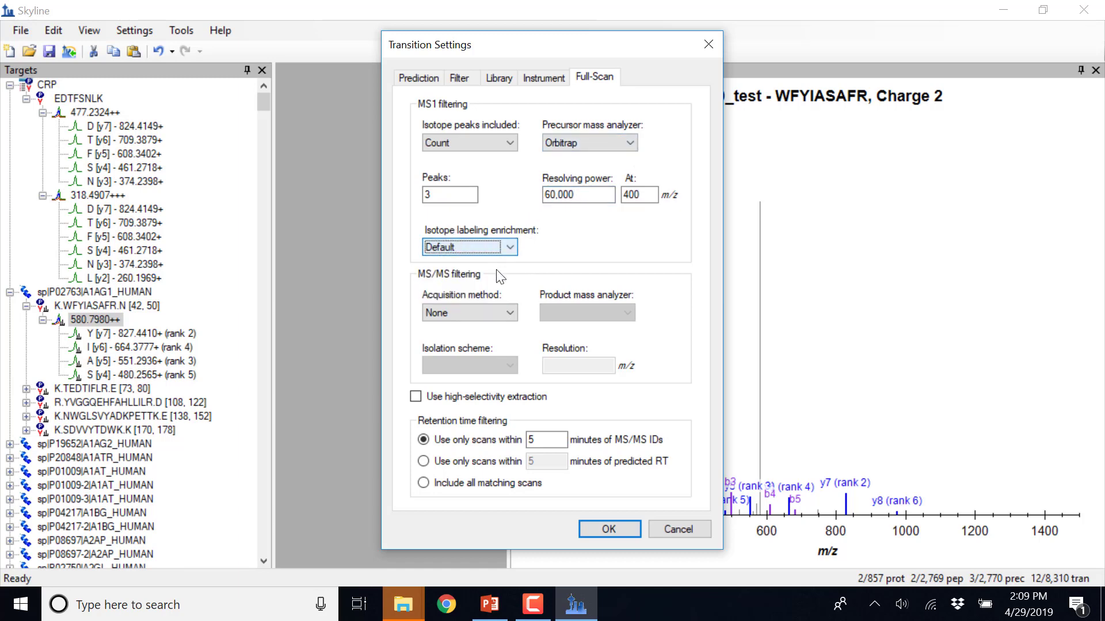
- Try the Targeted and DIA acquisition methods for MS/MS filtering and look through the isolation schemes available for DIA
left_click(506, 313)
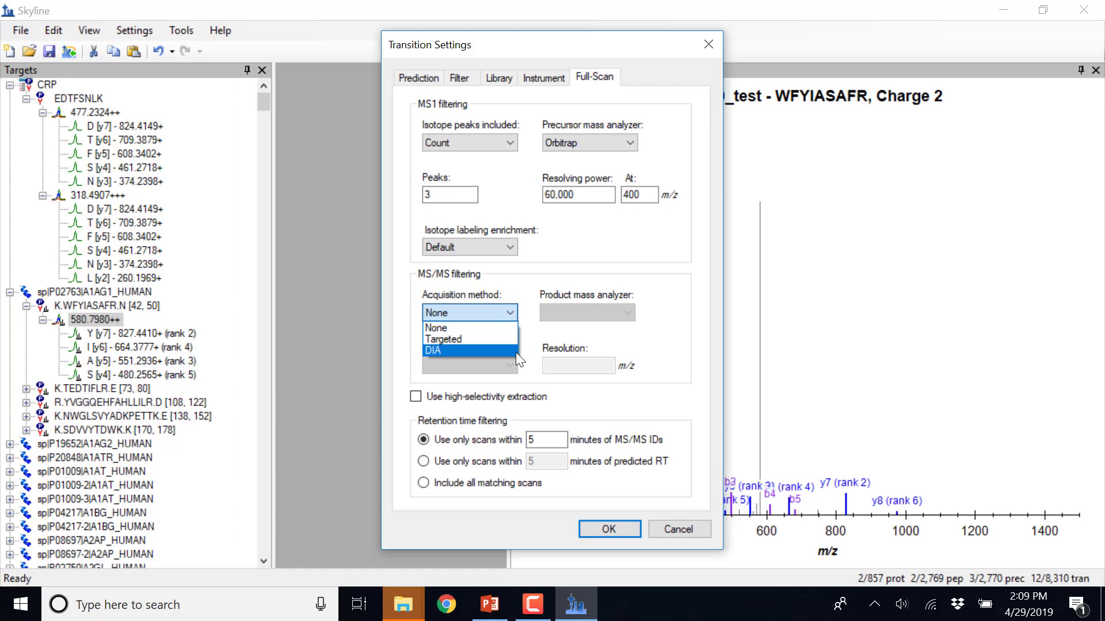
left_click(506, 340)
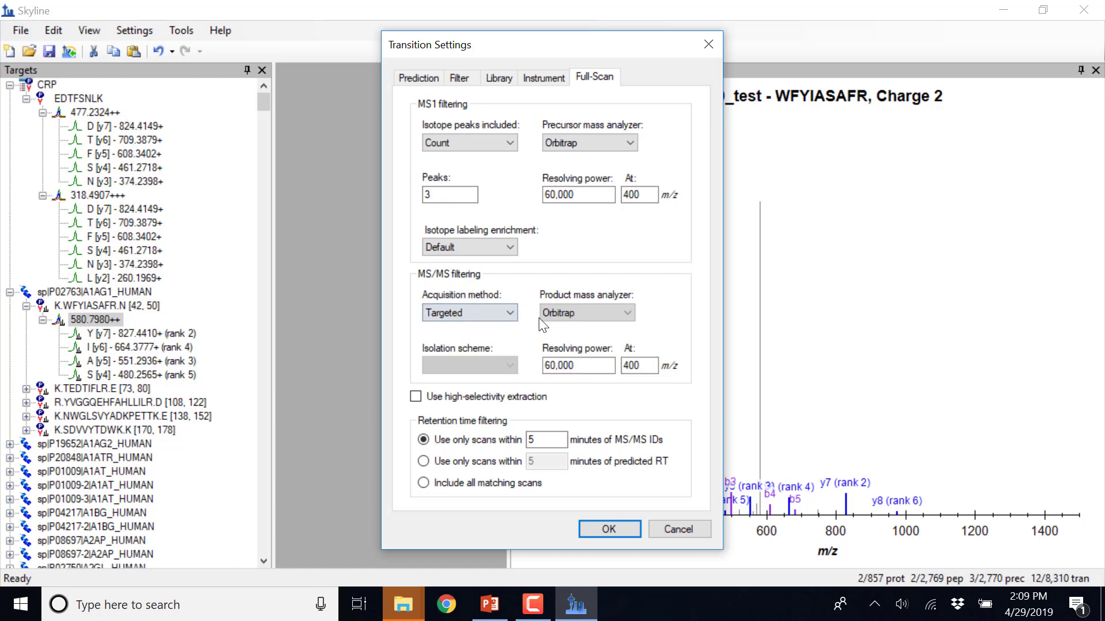
left_click(602, 311)
left_click(603, 310)
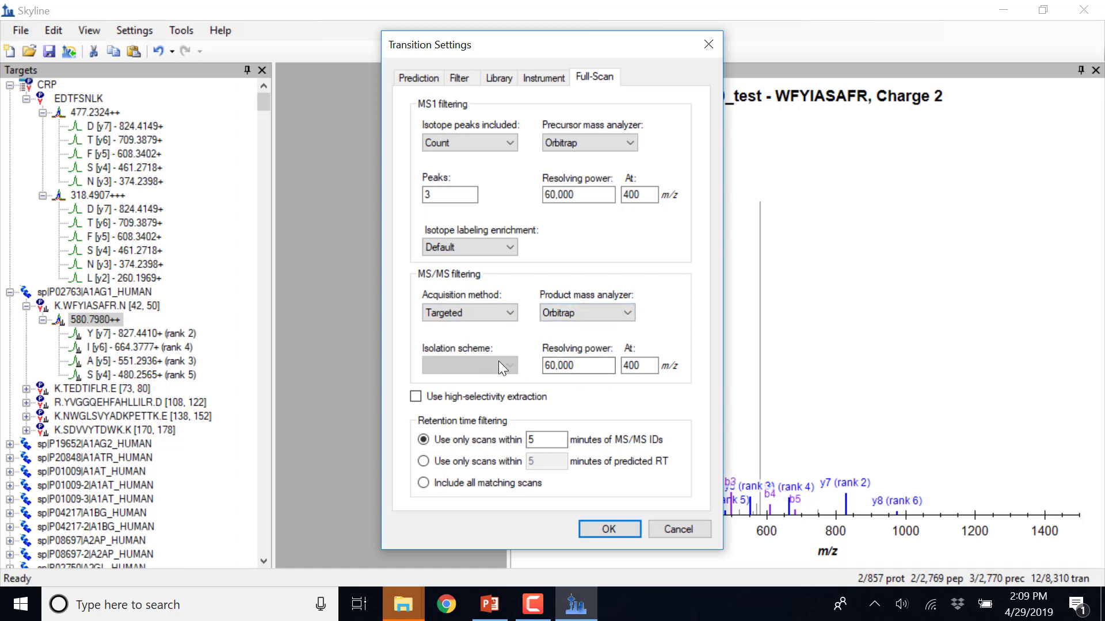
left_click(496, 312)
left_click(499, 345)
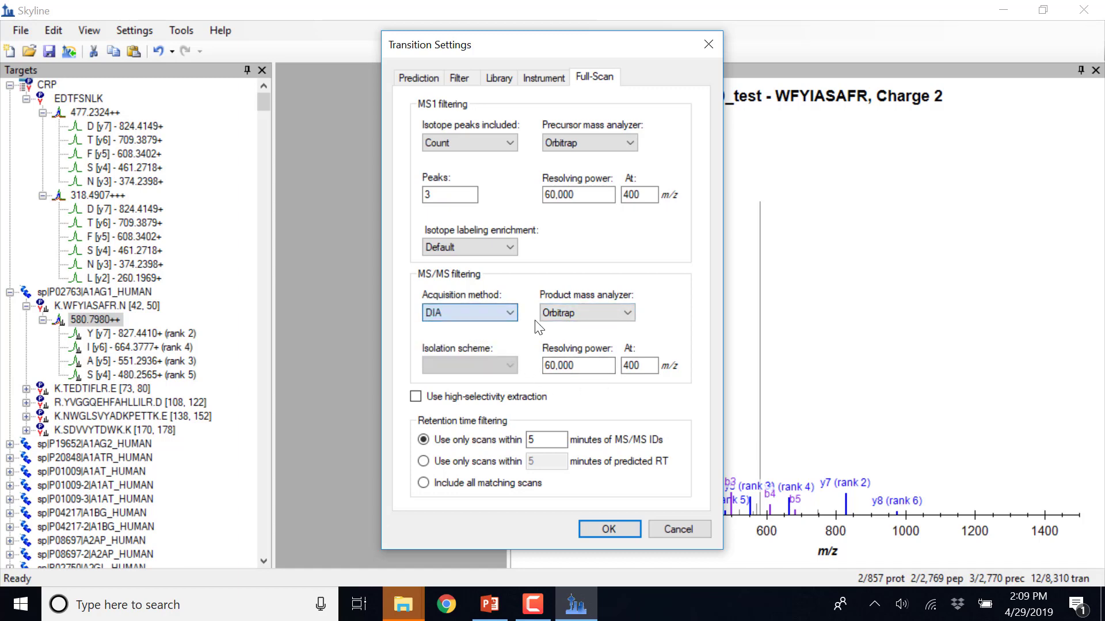
left_click(506, 365)
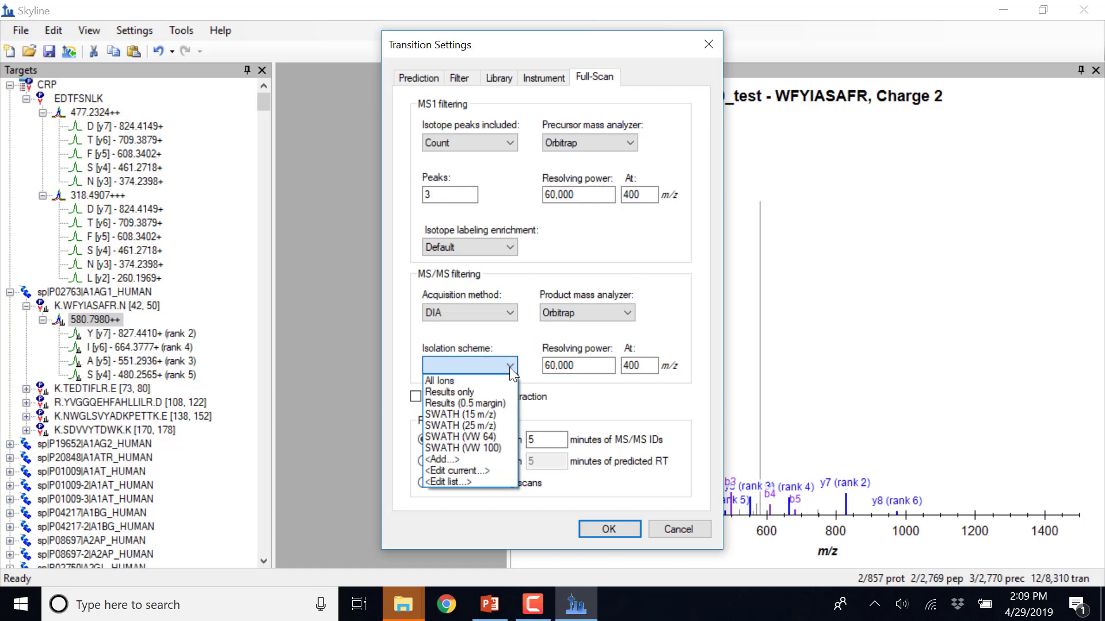
left_click(510, 367)
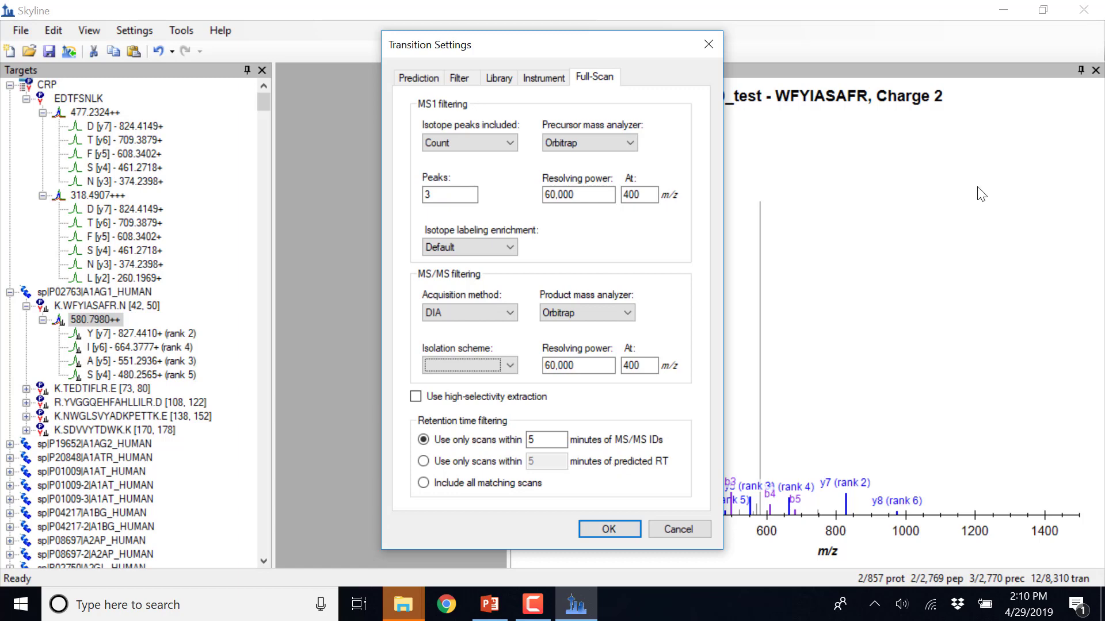
- Set the MS/MS filtering acquisition method to None and apply the transition settings
left_click(502, 313)
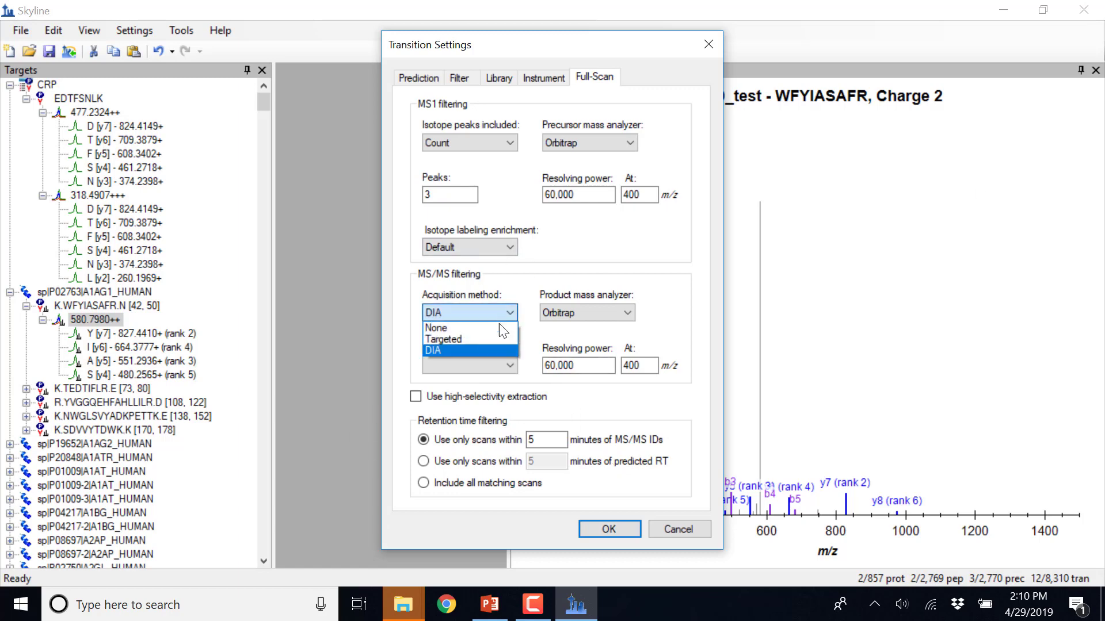
left_click(499, 323)
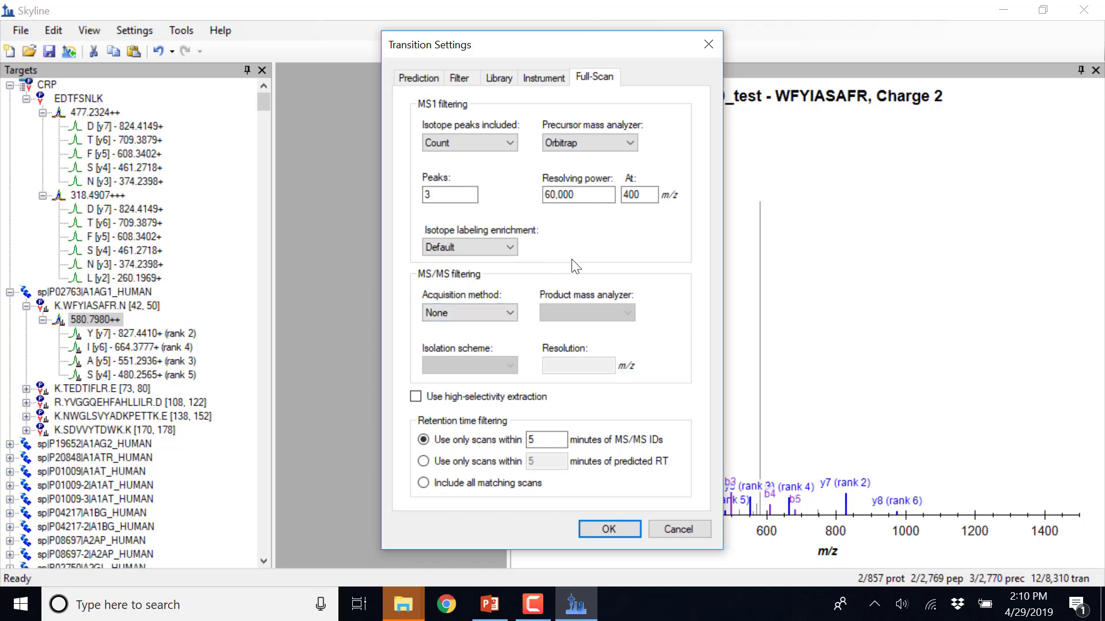
key("Return")
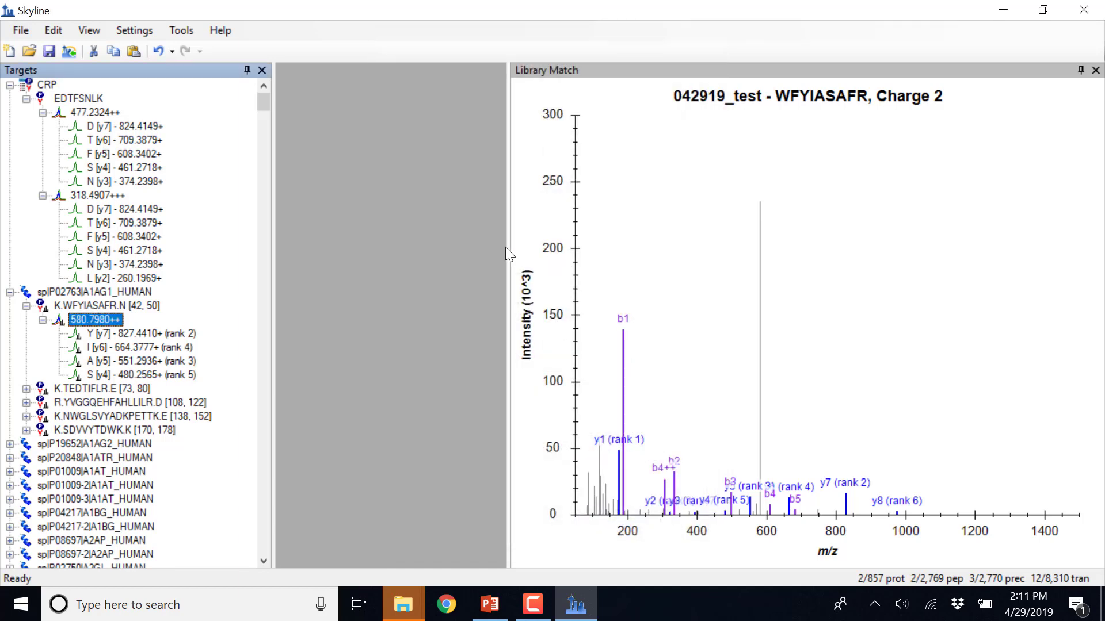
- Look at the form for inserting a peptide transition list and close it without inserting anything
left_click(492, 609)
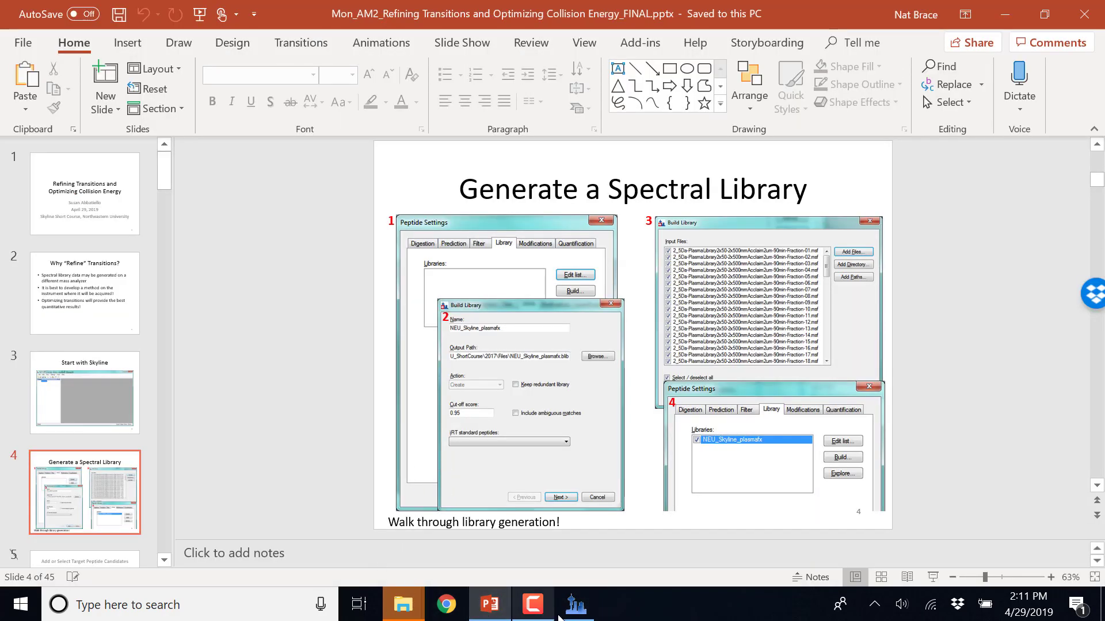
left_click(576, 604)
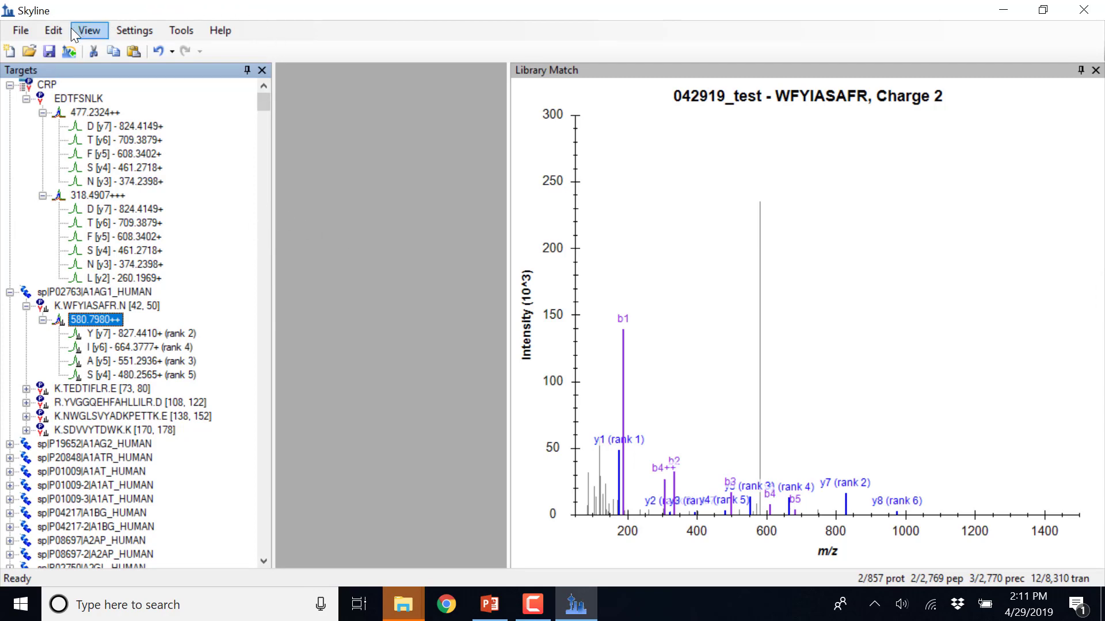
left_click(54, 30)
mouse_move(126, 292)
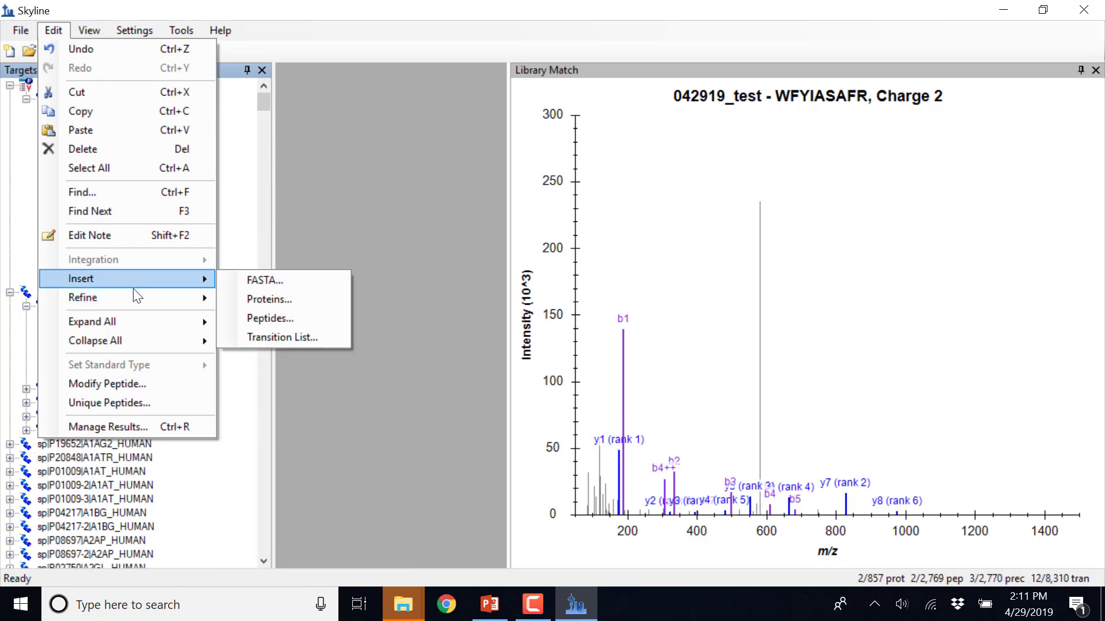
left_click(253, 338)
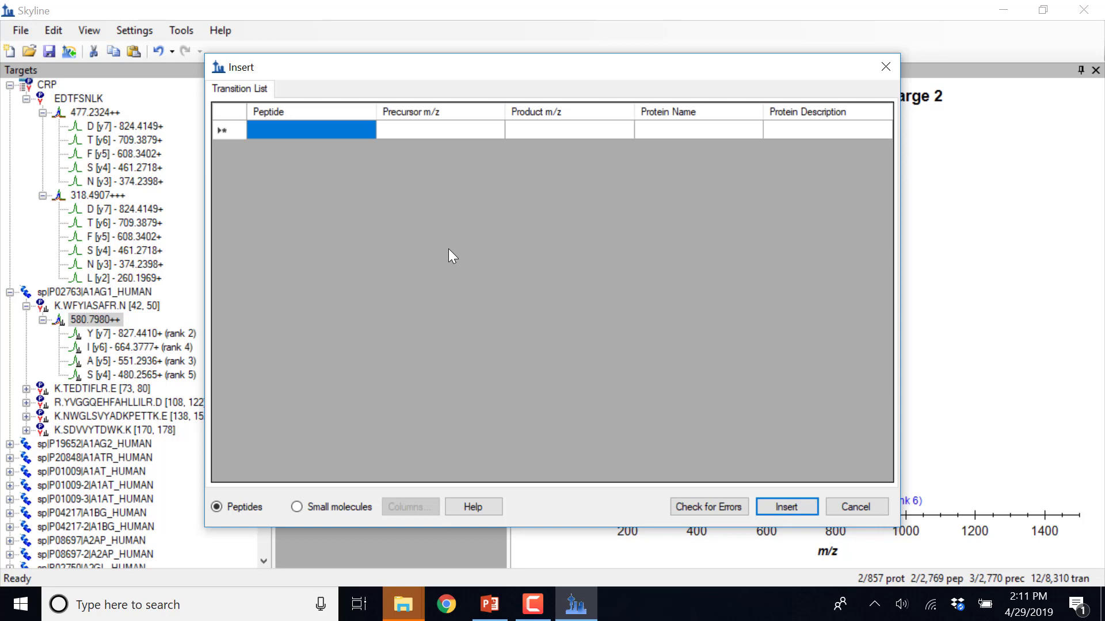
left_click(863, 507)
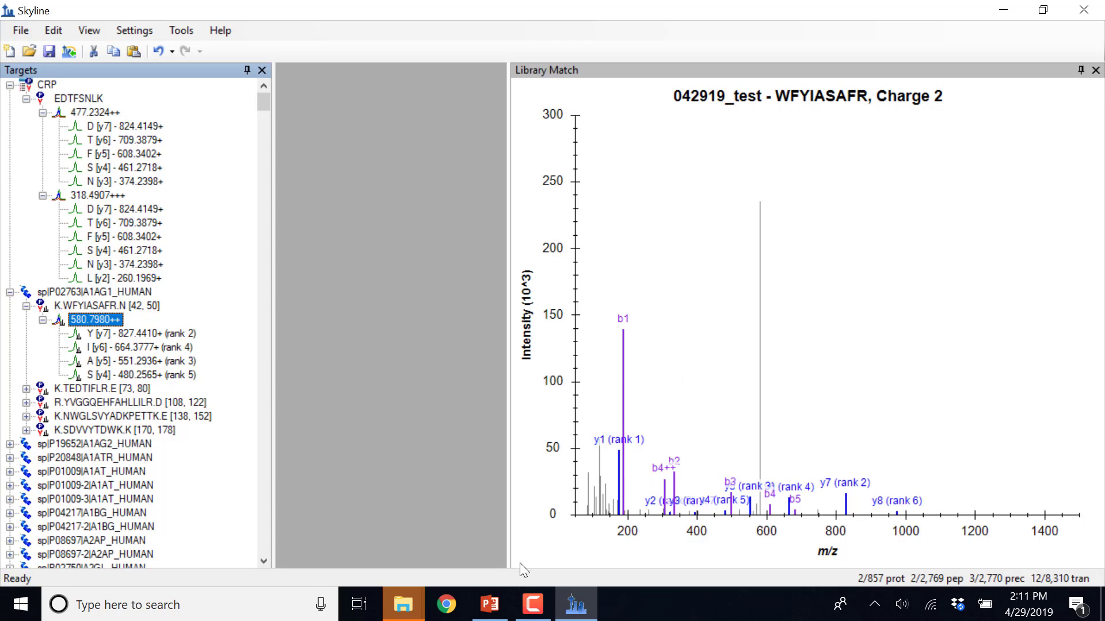
- Switch to PowerPoint, start the slide show from the Generate a Spectral Library slide and advance to the Peptide Target Selection slide
mouse_move(500, 605)
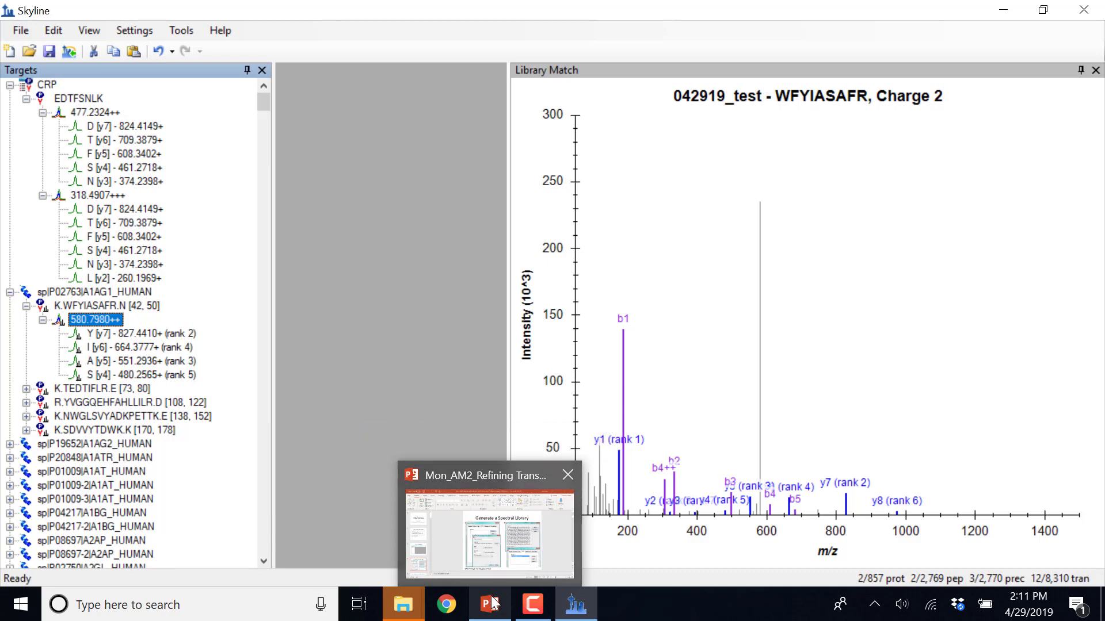
mouse_move(471, 567)
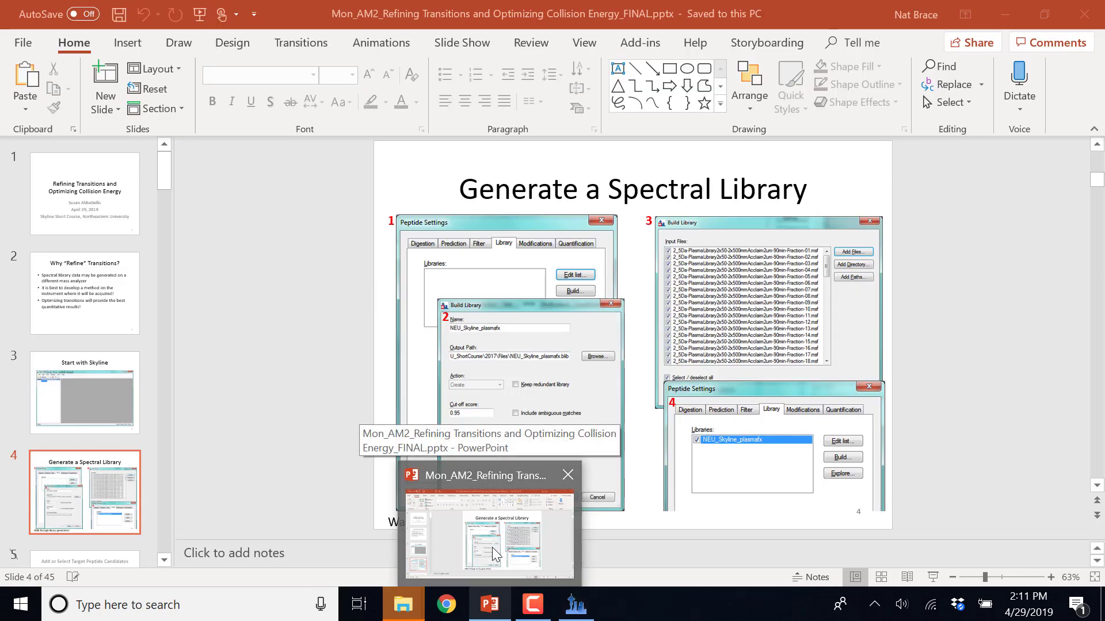
left_click(492, 547)
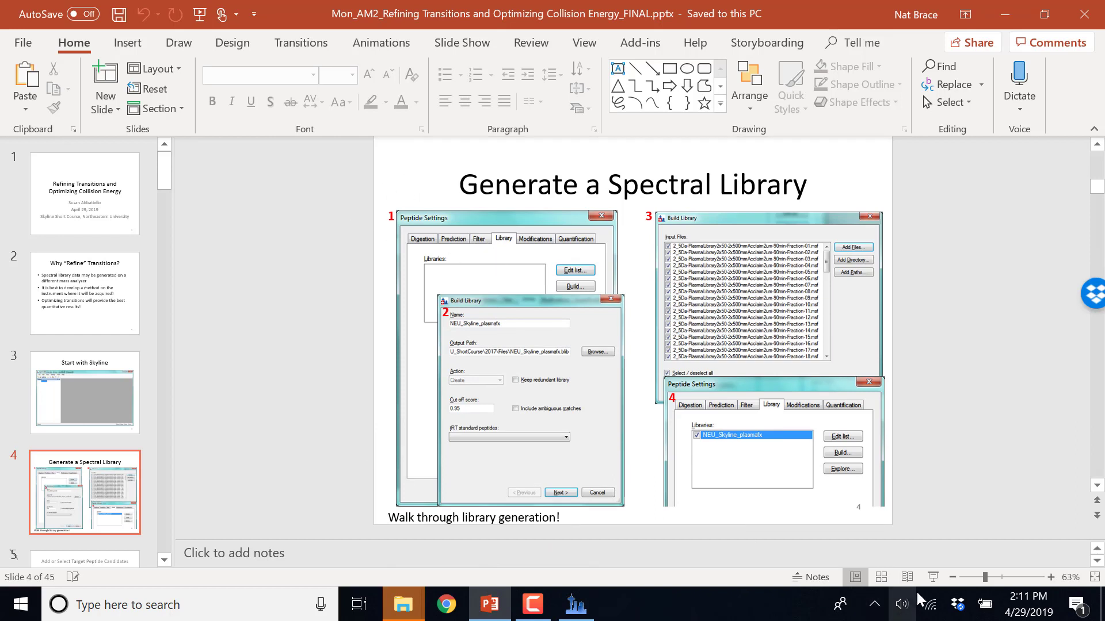
left_click(933, 577)
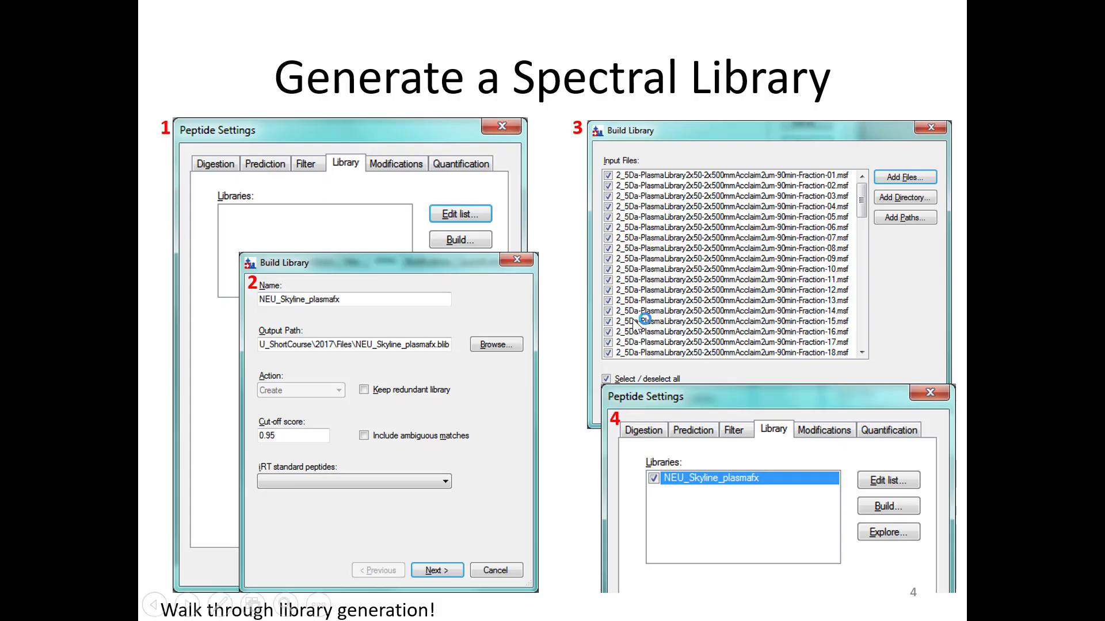
left_click(634, 319)
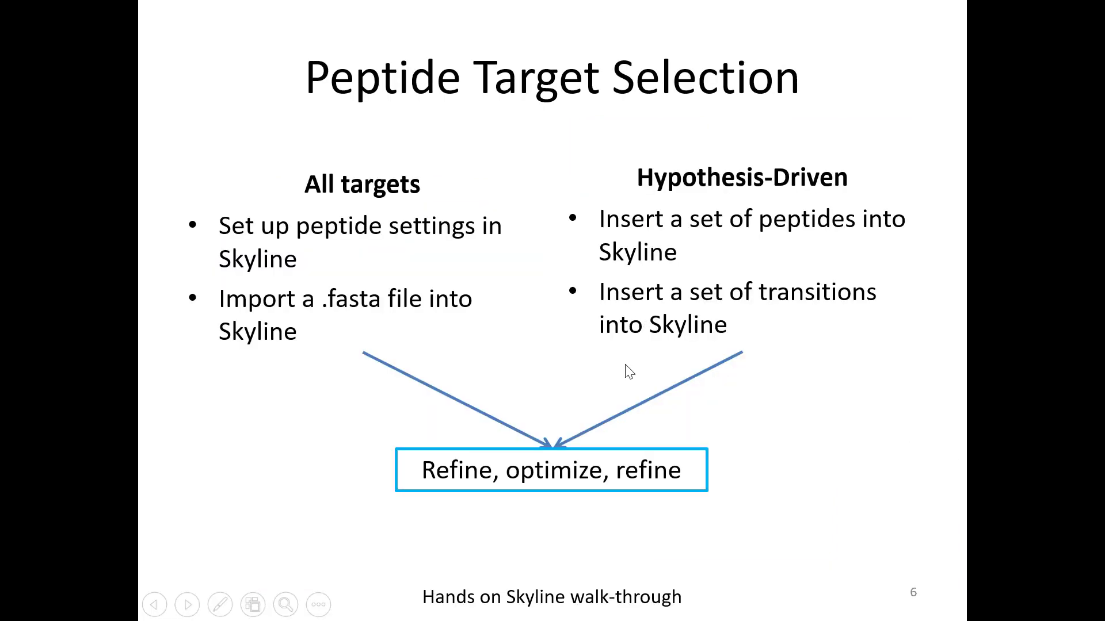
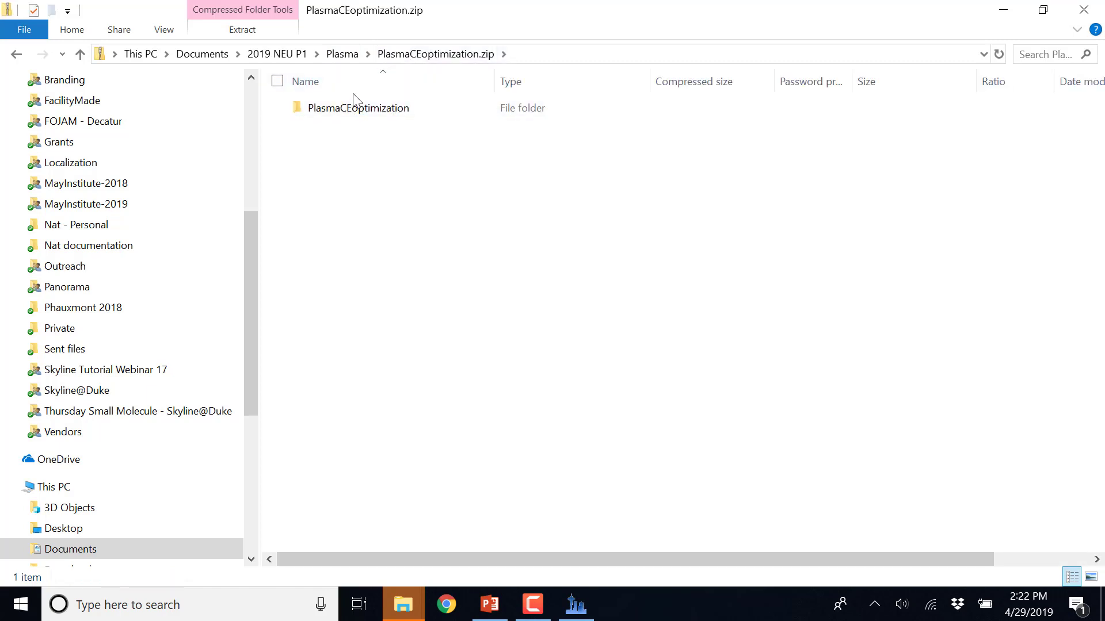
- Look at the contents of the PlasmaCEoptimization folder inside the zip archive, widening the Name column to fit the full file names
double_click(347, 108)
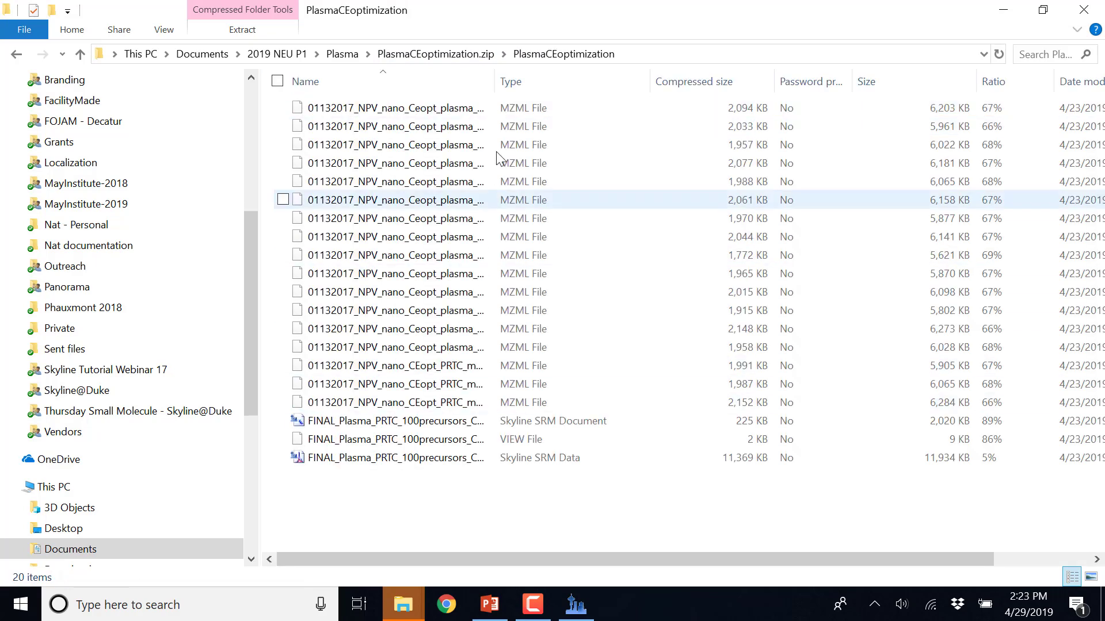
left_click_drag(494, 81, 687, 132)
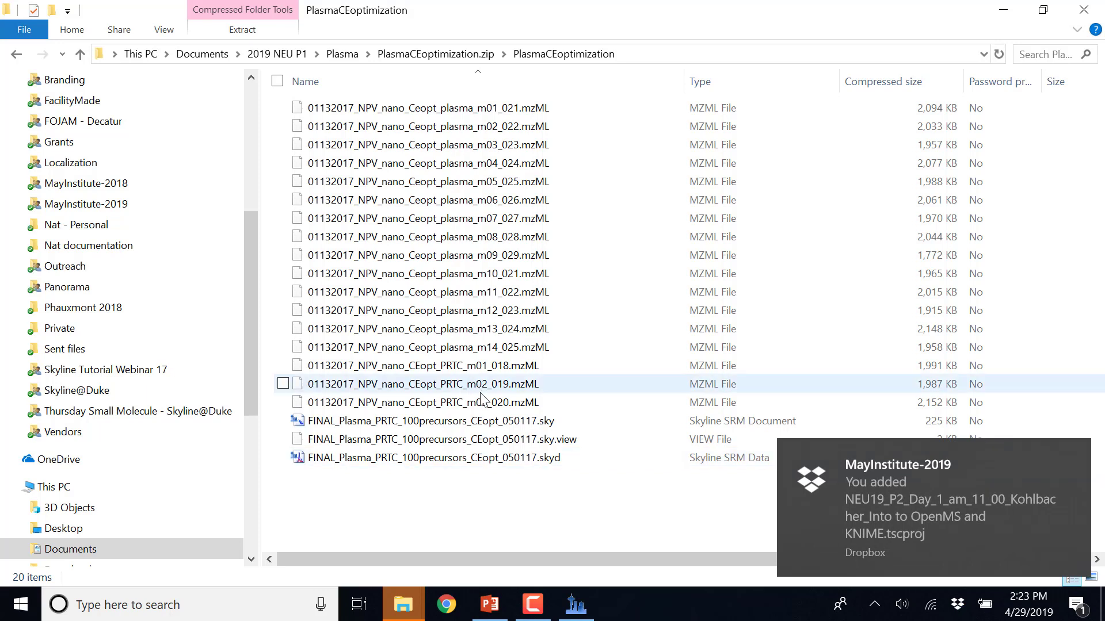
left_click(509, 426)
double_click(509, 427)
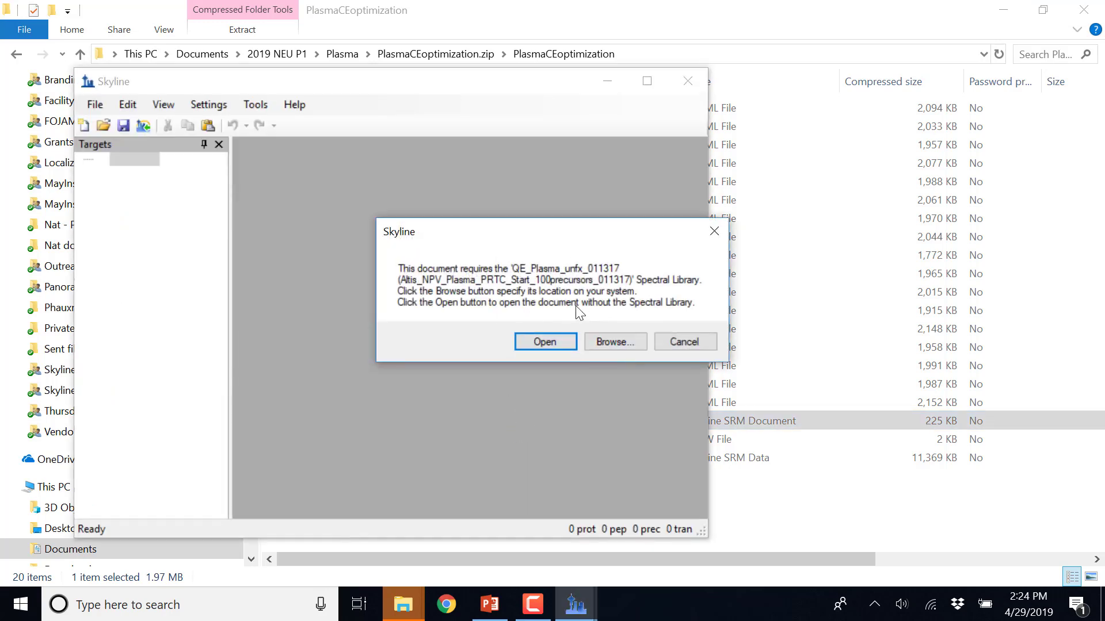
left_click(689, 342)
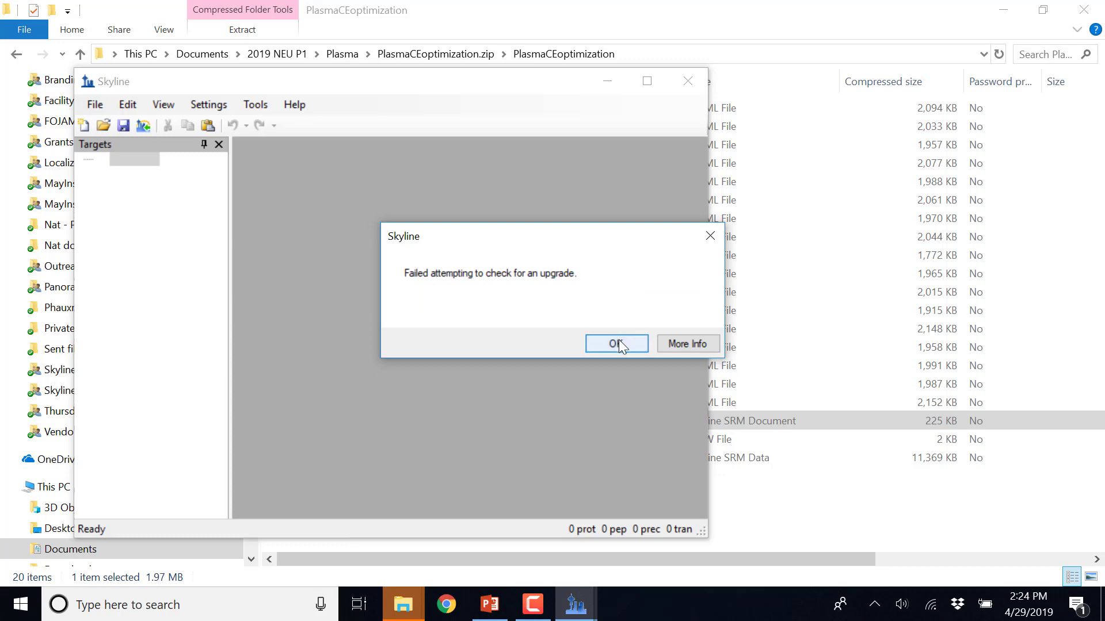
left_click(619, 343)
left_click(671, 381)
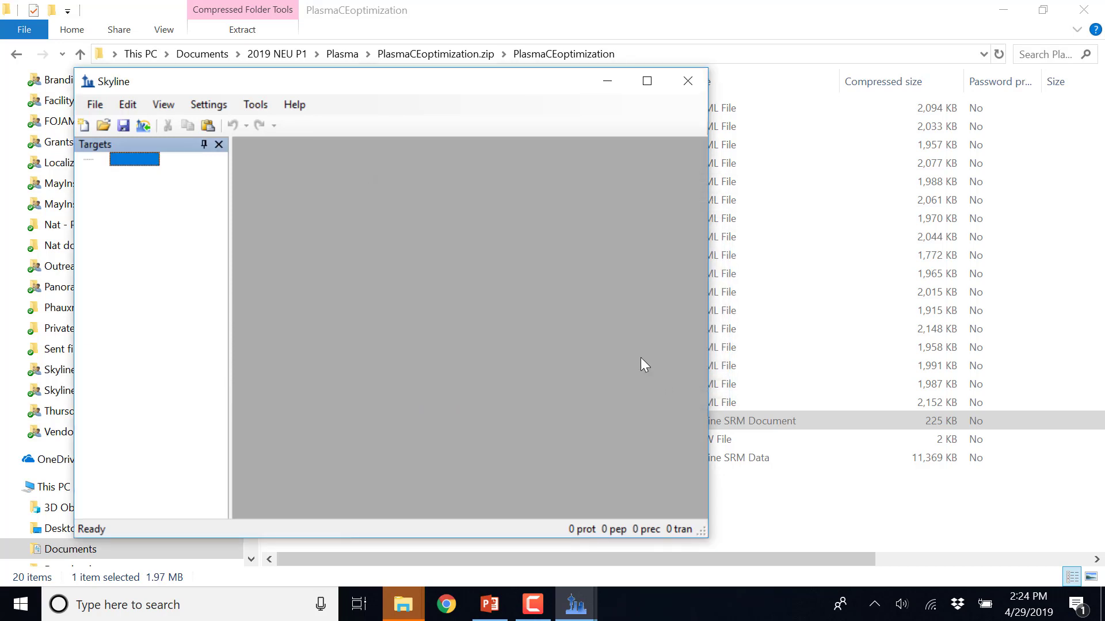
left_click(93, 104)
left_click(688, 81)
left_click(688, 80)
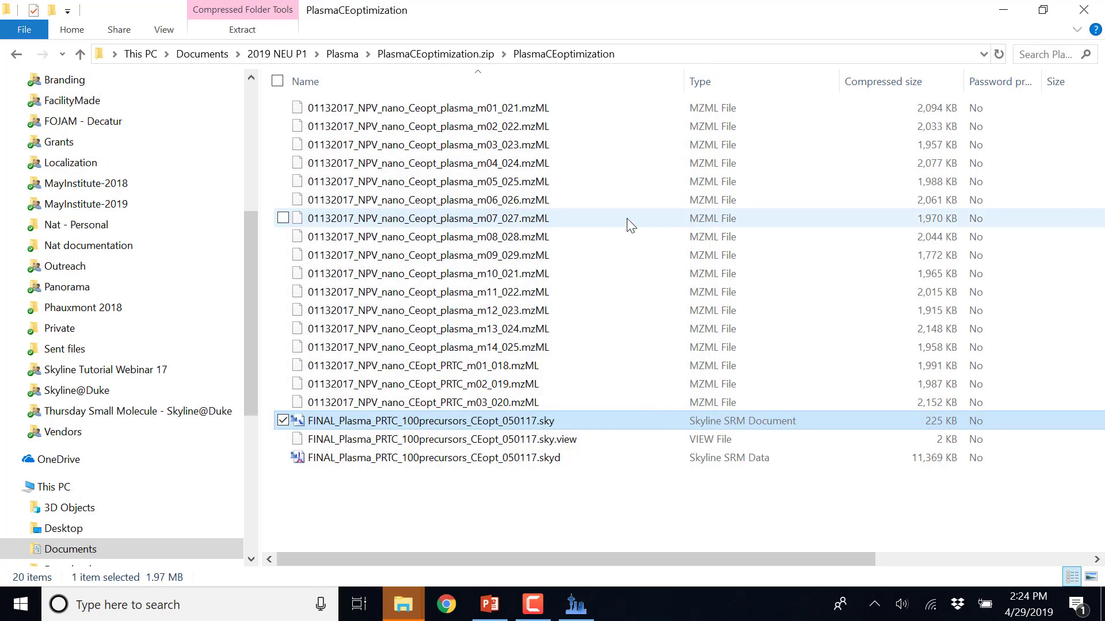
- Try to open FINAL_Plasma_PRTC_100precursors_CEopt_050117.sky directly from the zip archive without its spectral library, and decline reporting the error
double_click(487, 421)
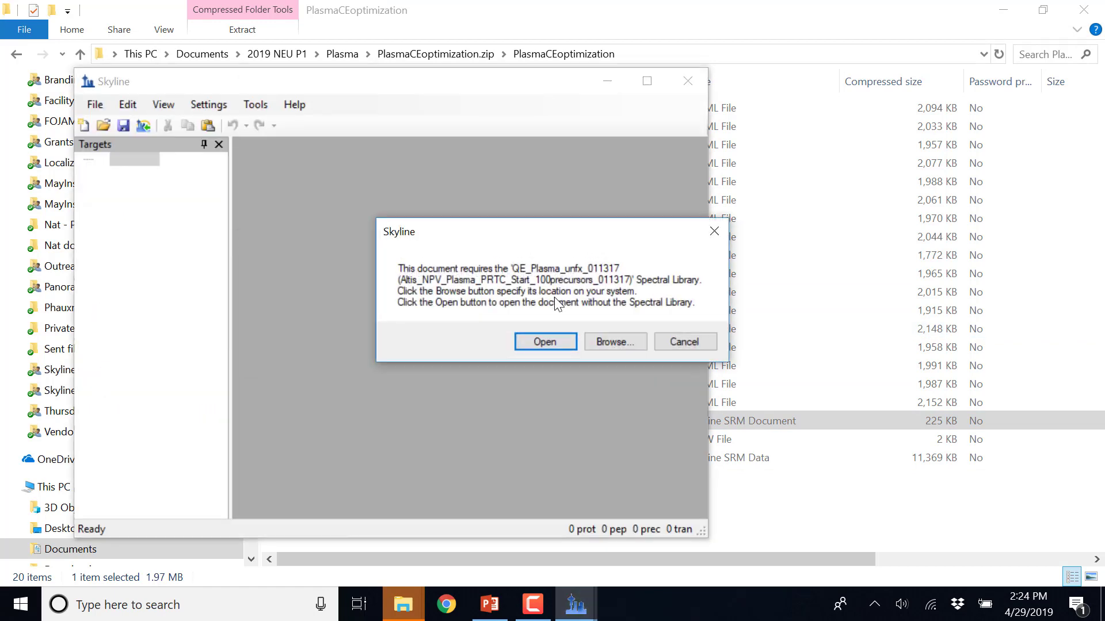
left_click(554, 341)
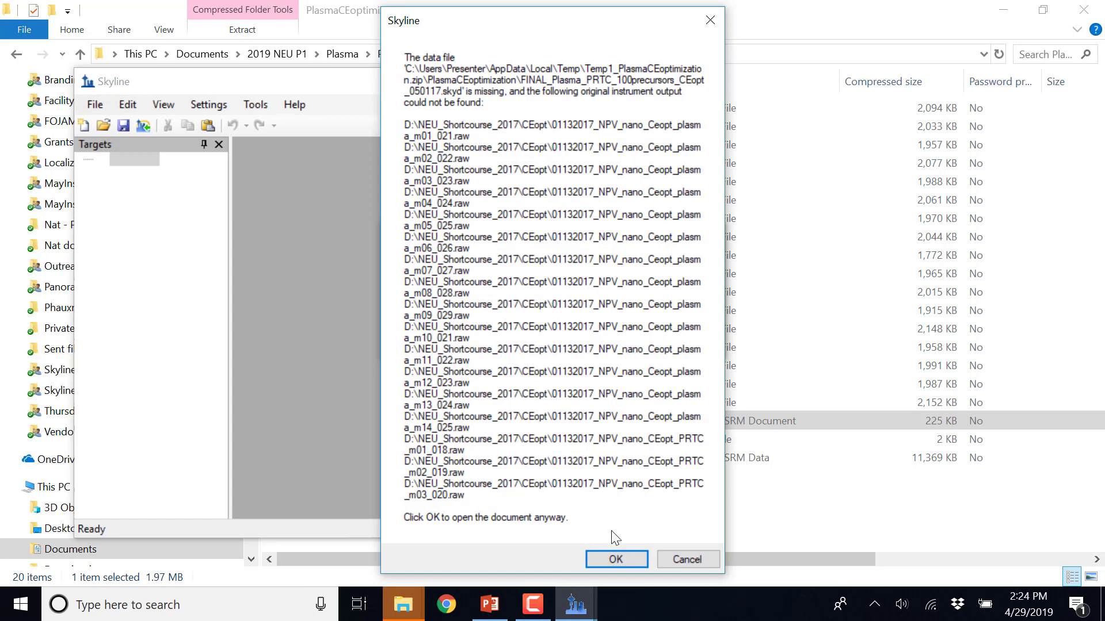
left_click(617, 562)
left_click(615, 344)
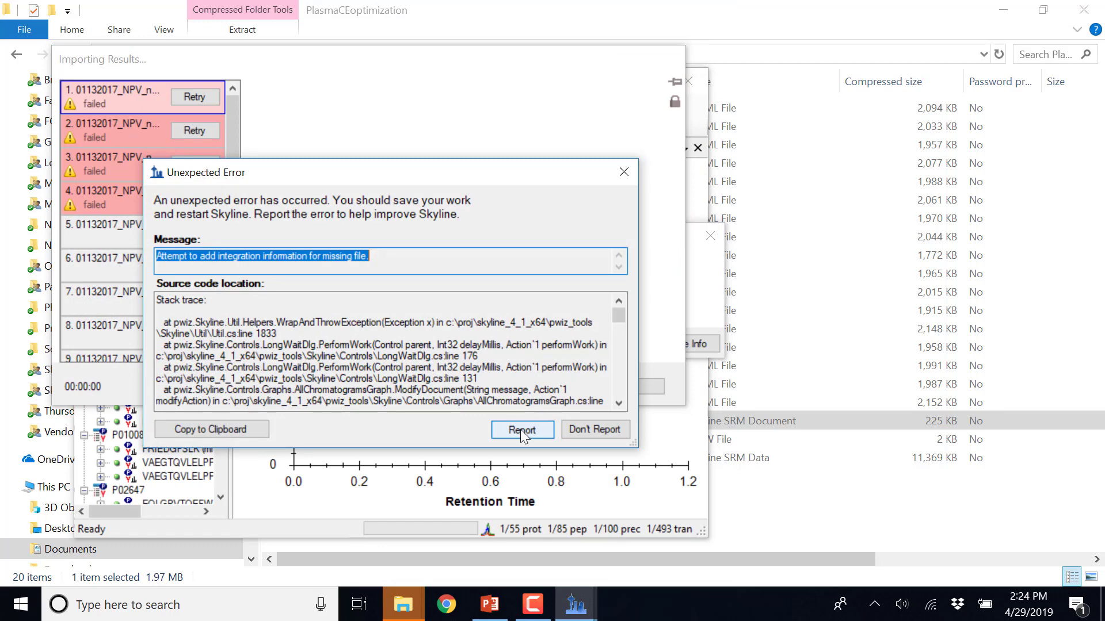
left_click(584, 431)
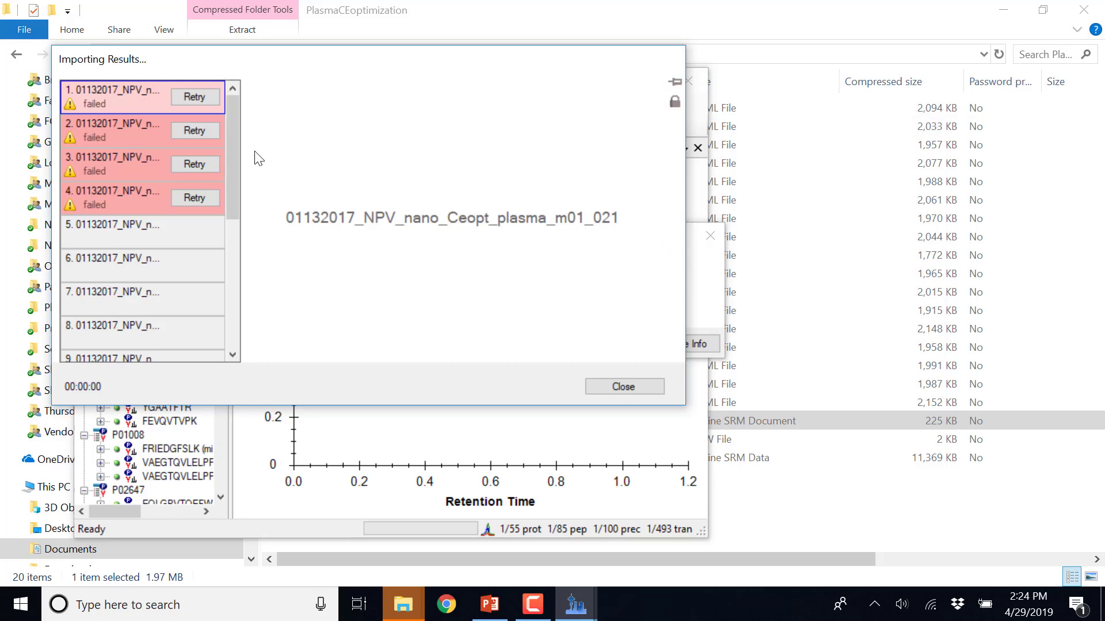
- Close the results import progress and the update notices, and maximize the Skyline window
left_click_drag(236, 141, 227, 111)
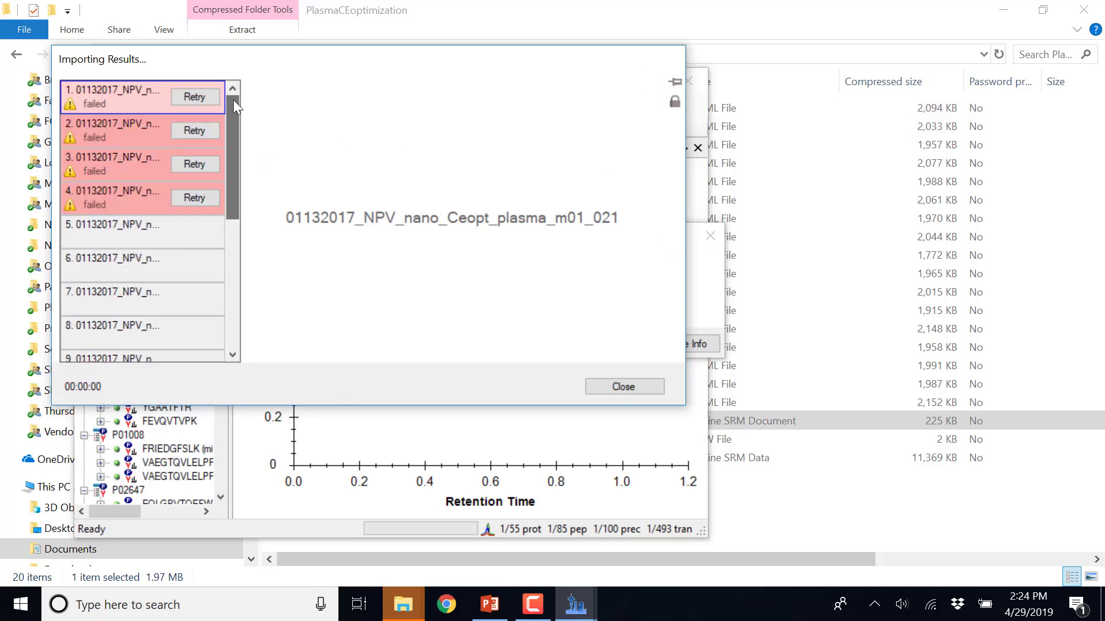
left_click_drag(251, 67, 412, 165)
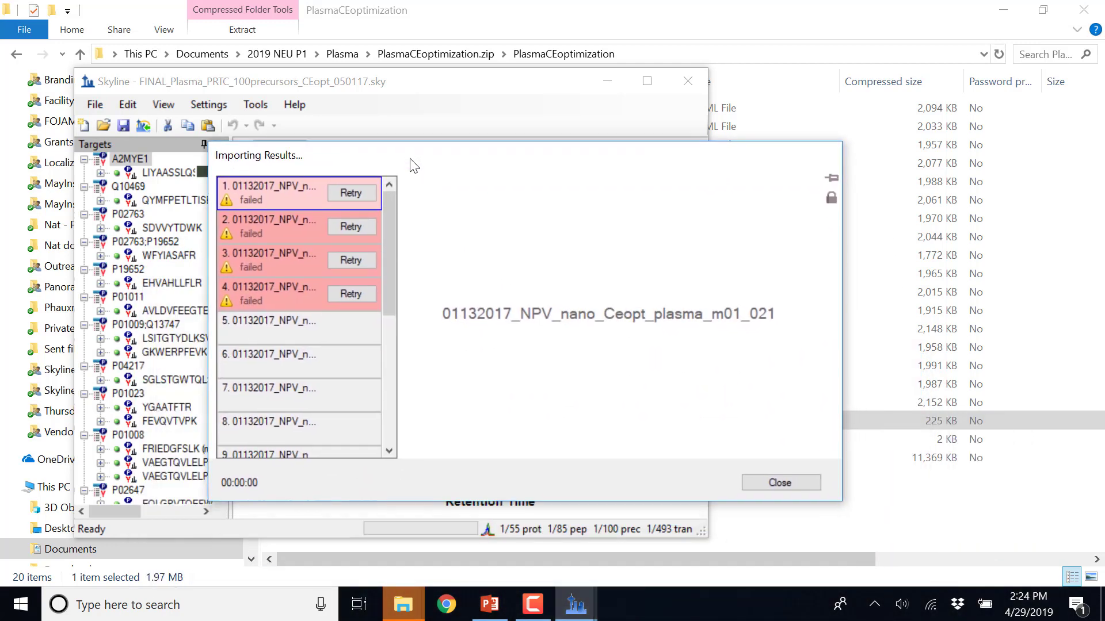
left_click(780, 481)
left_click(617, 343)
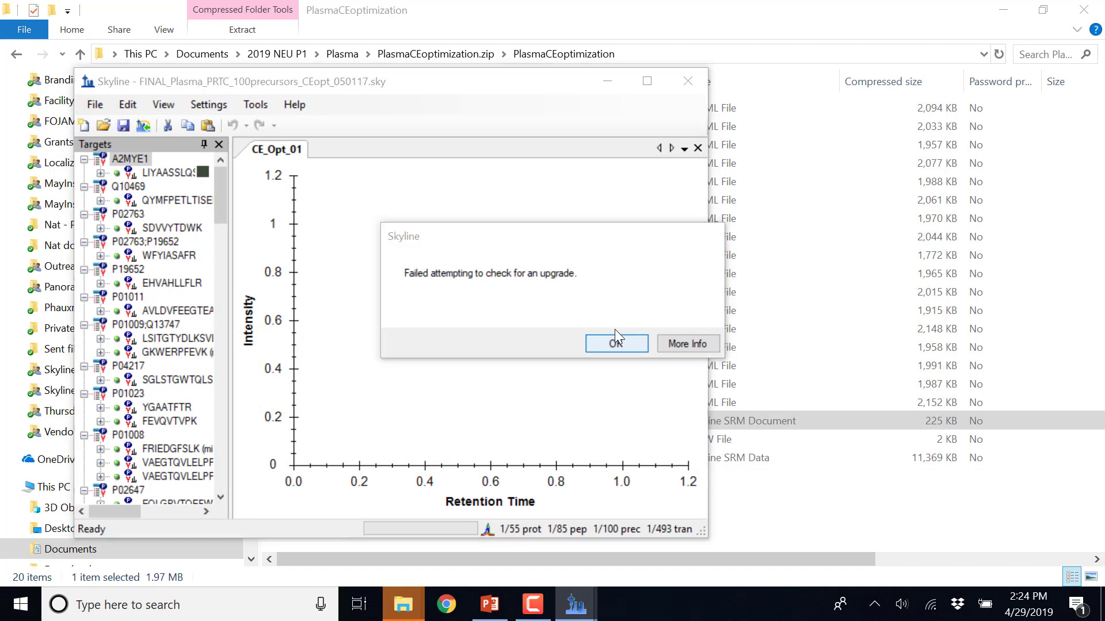
left_click(695, 377)
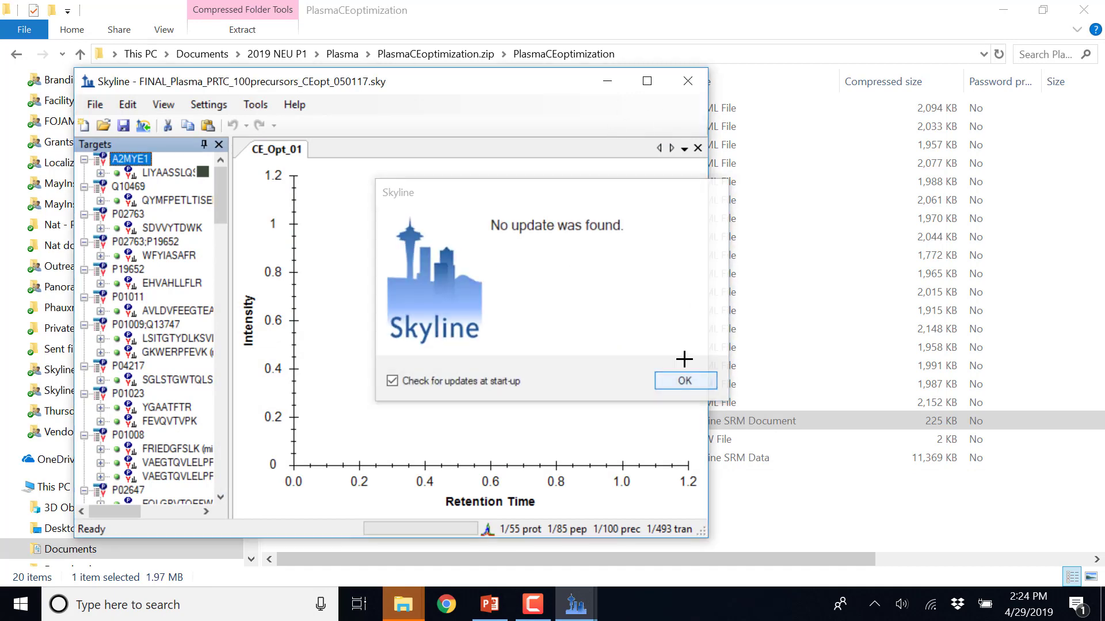
left_click(649, 84)
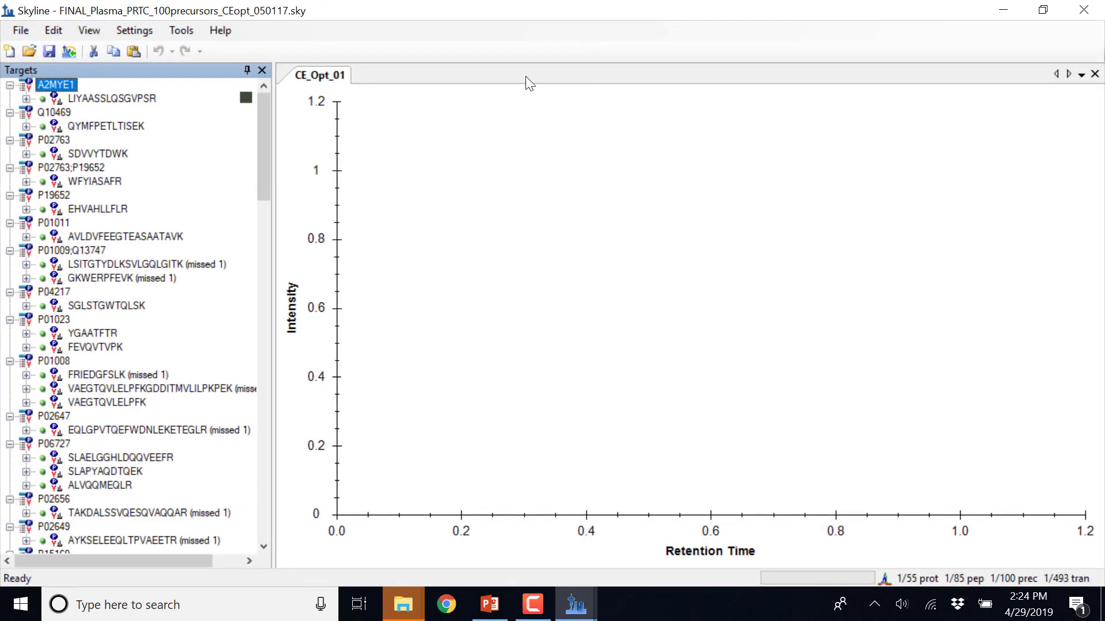
- Check the chromatograms of peptides LIYAASSLQSGVPSR and QYMFPETLTISEK and close the document
left_click(117, 100)
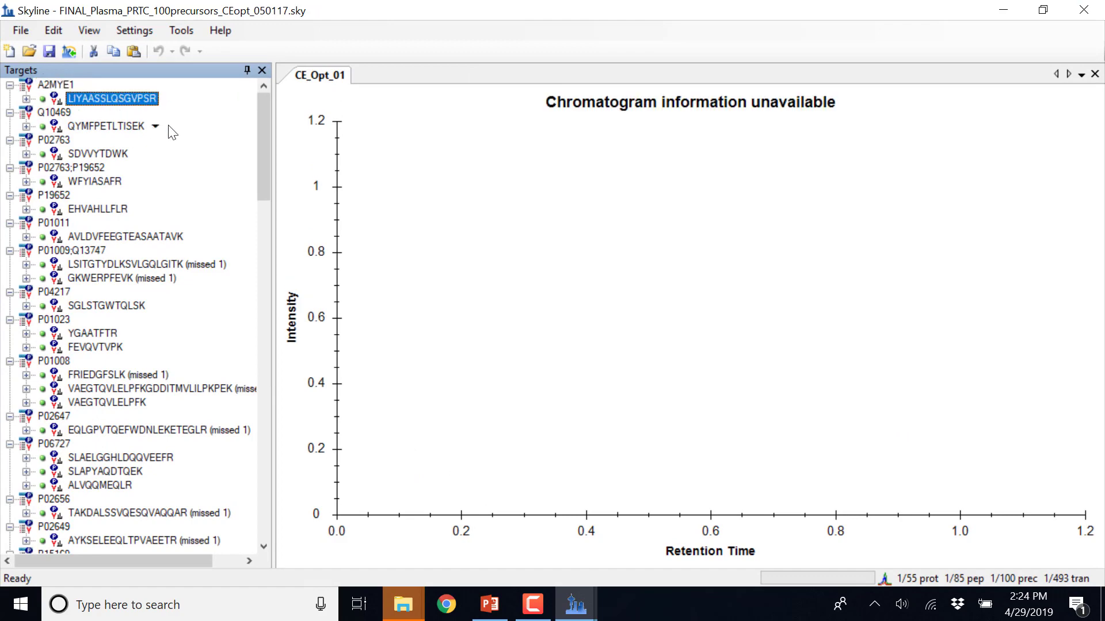
left_click(118, 127)
left_click(1083, 10)
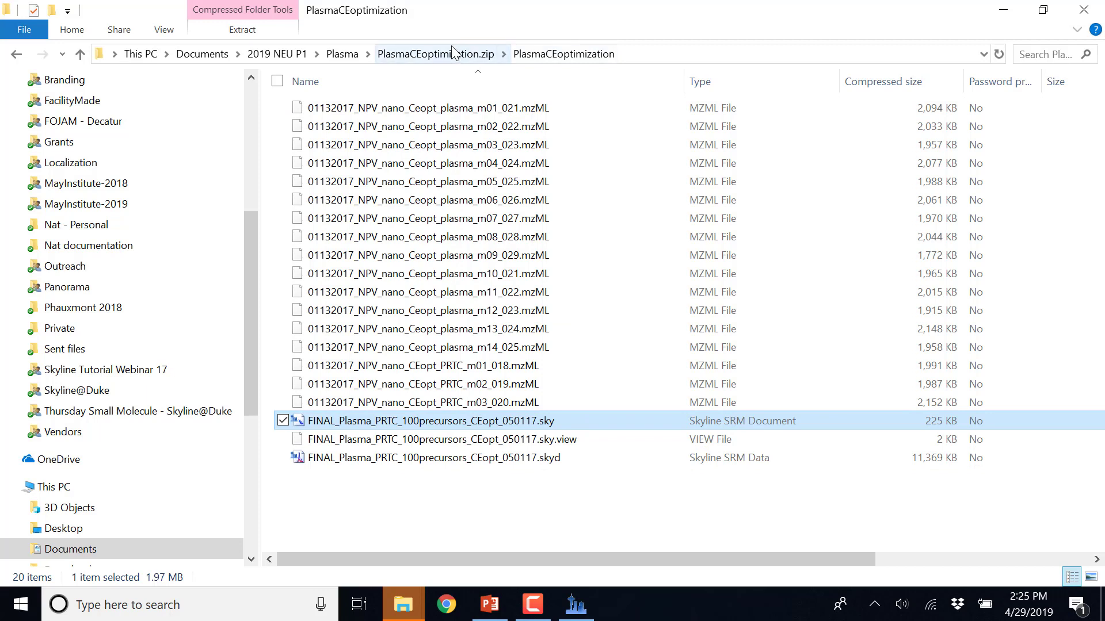
- Extract all of PlasmaCEoptimization.zip to the Plasma\PlasmaCEoptimization folder and minimize the window showing the extracted files
left_click(467, 54)
right_click(377, 111)
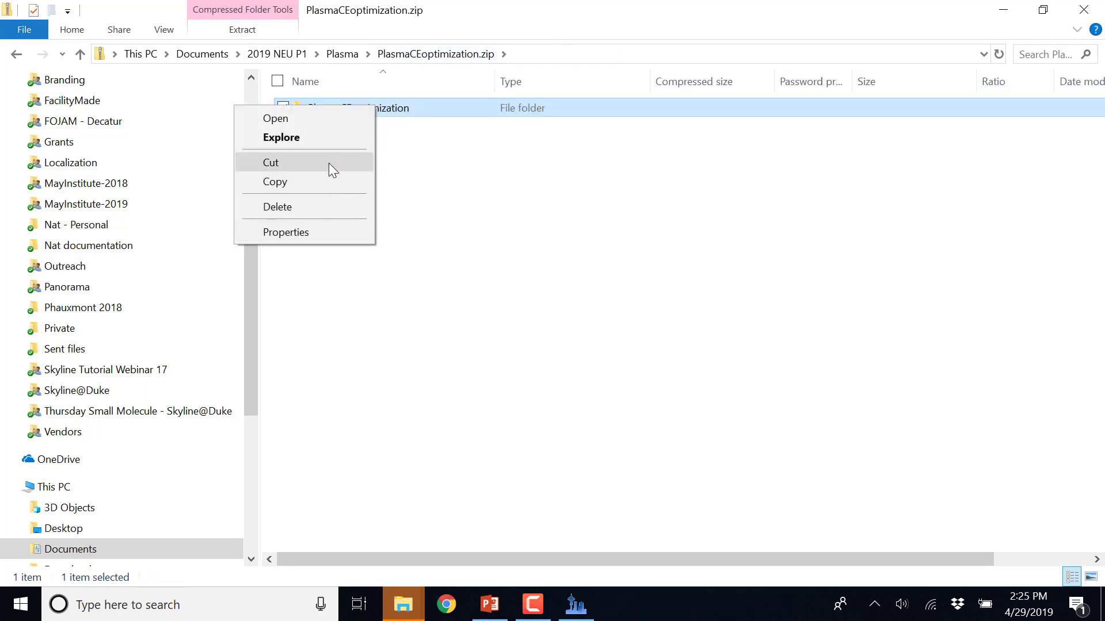
left_click(515, 194)
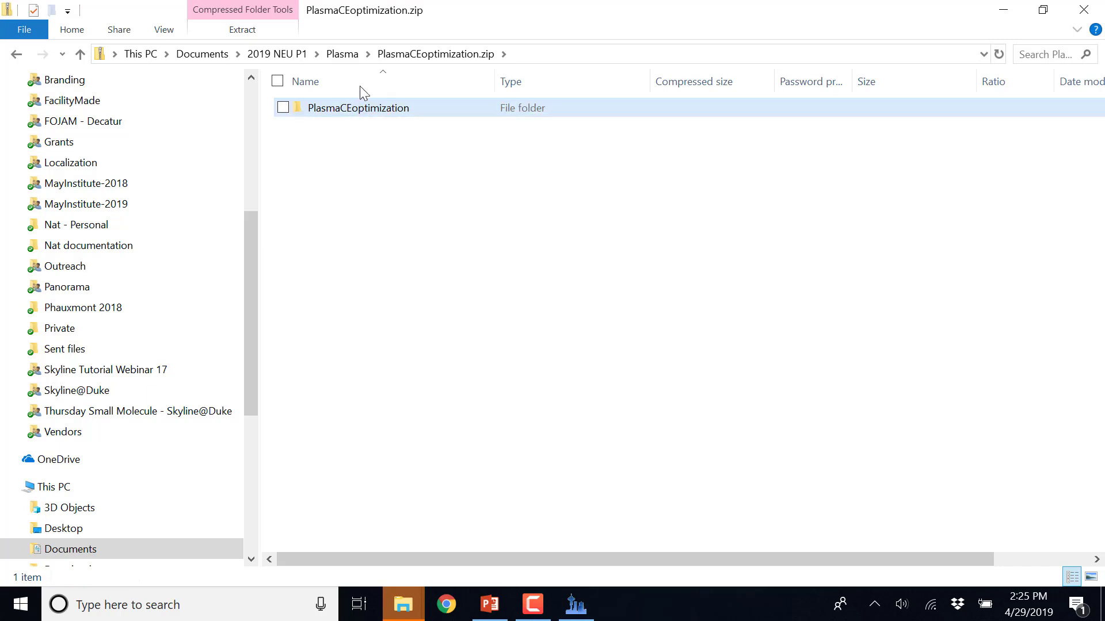
left_click(346, 54)
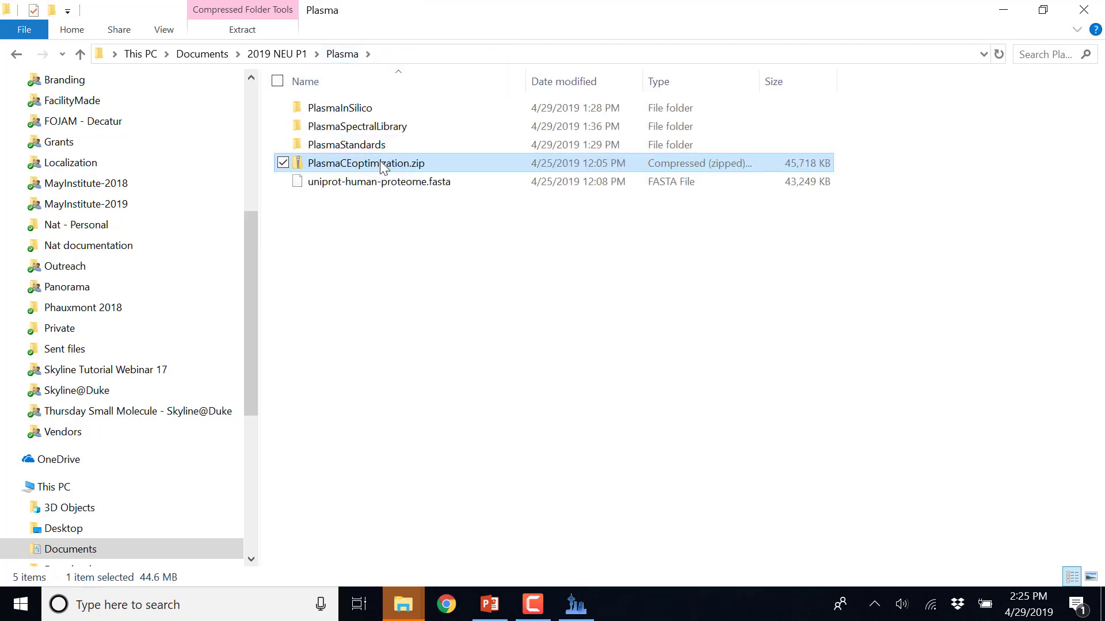
right_click(378, 160)
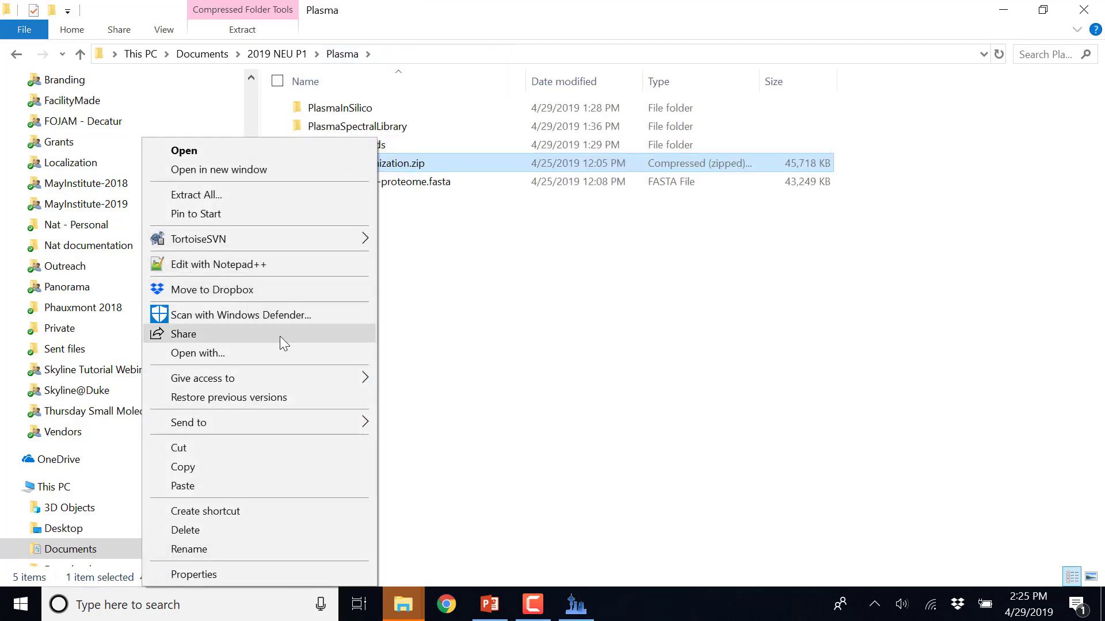
left_click(283, 196)
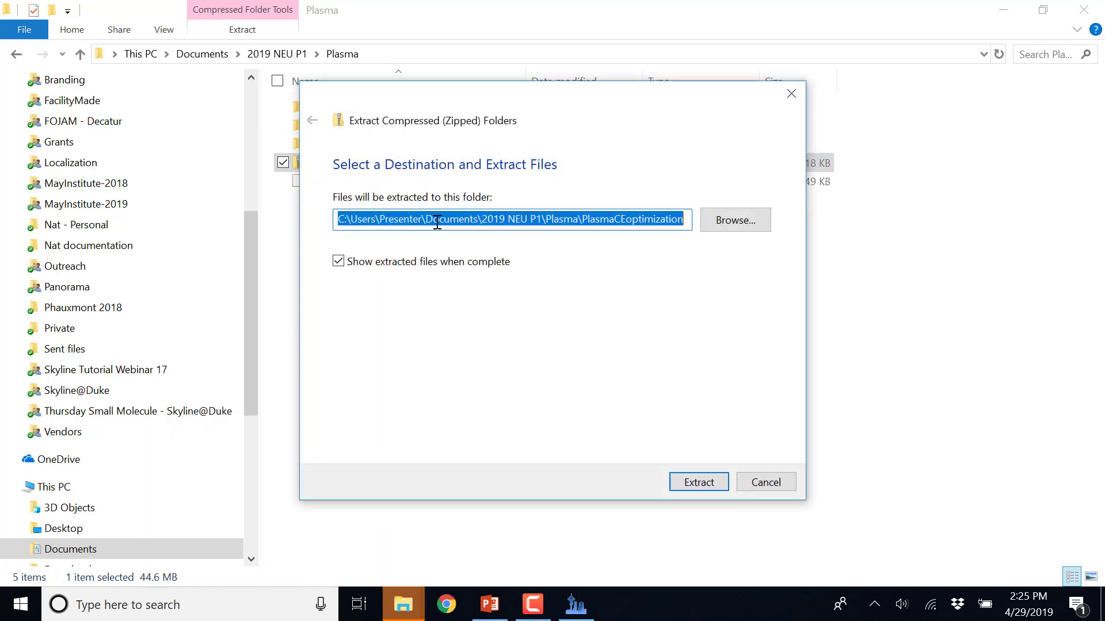
left_click(714, 481)
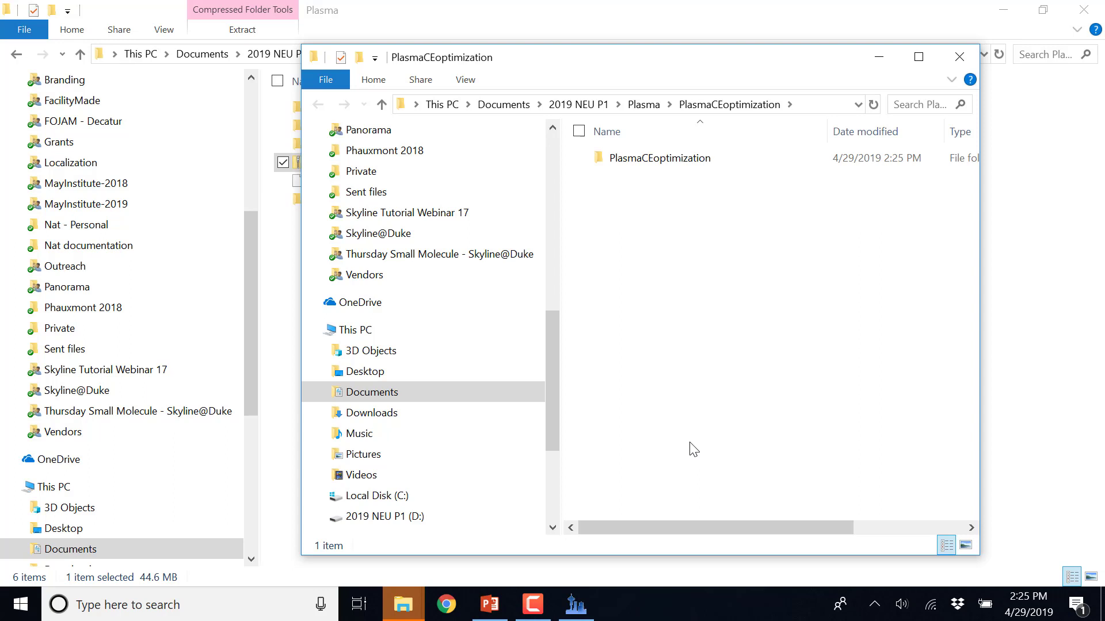
left_click(879, 57)
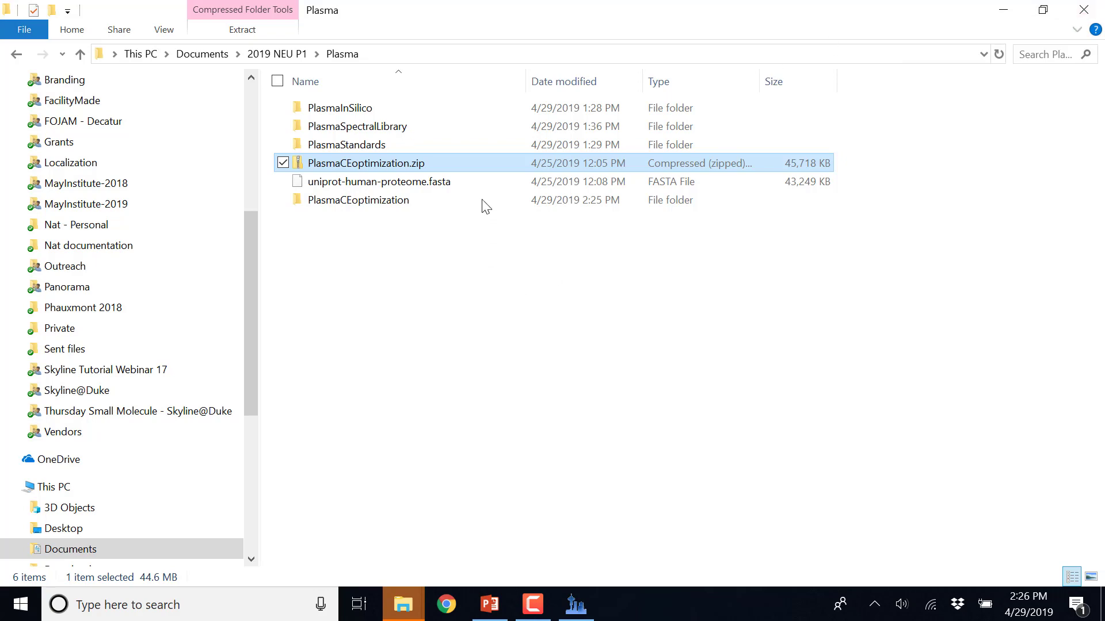
- Open FINAL_Plasma_PRTC_100precursors_CEopt_050117.sky from the extracted PlasmaCEoptimization folder without its spectral library and dismiss the update notices
double_click(353, 205)
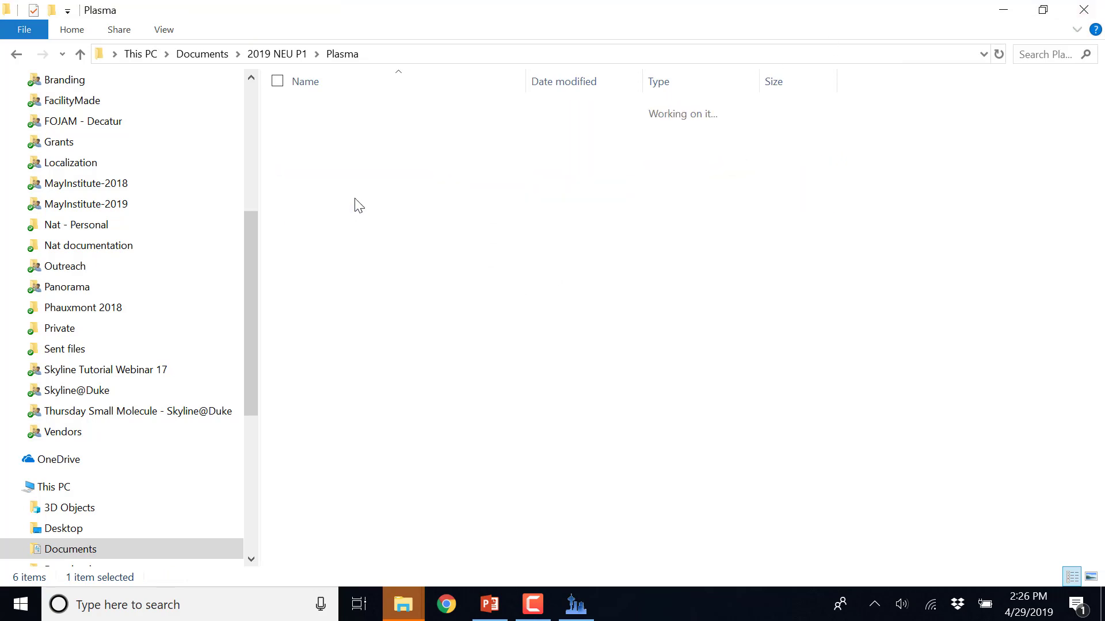
left_click(371, 109)
double_click(371, 109)
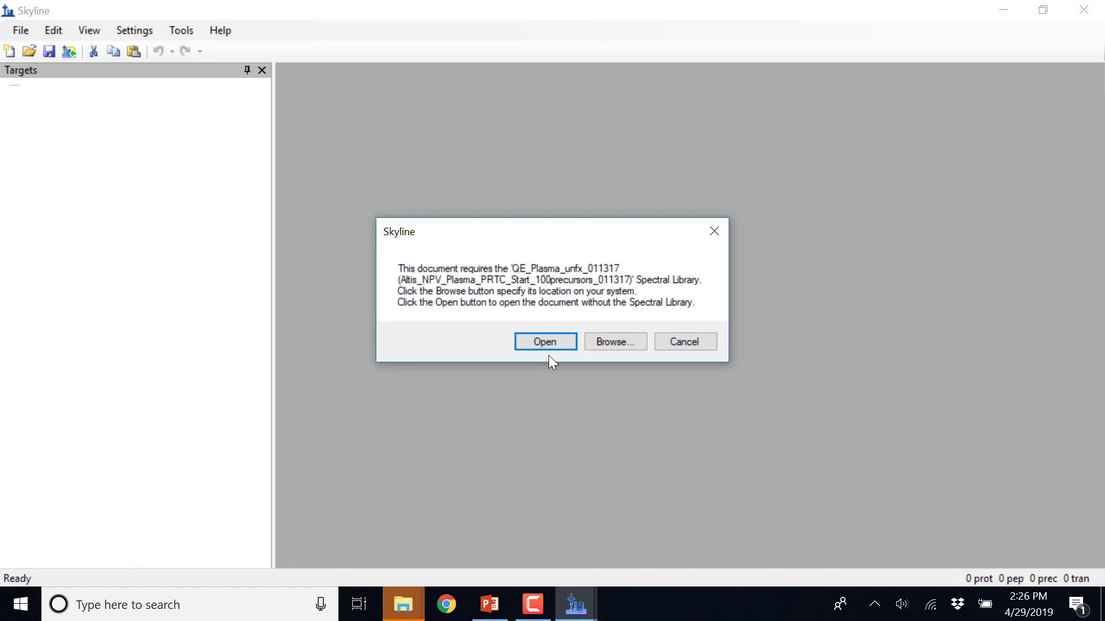
left_click(553, 339)
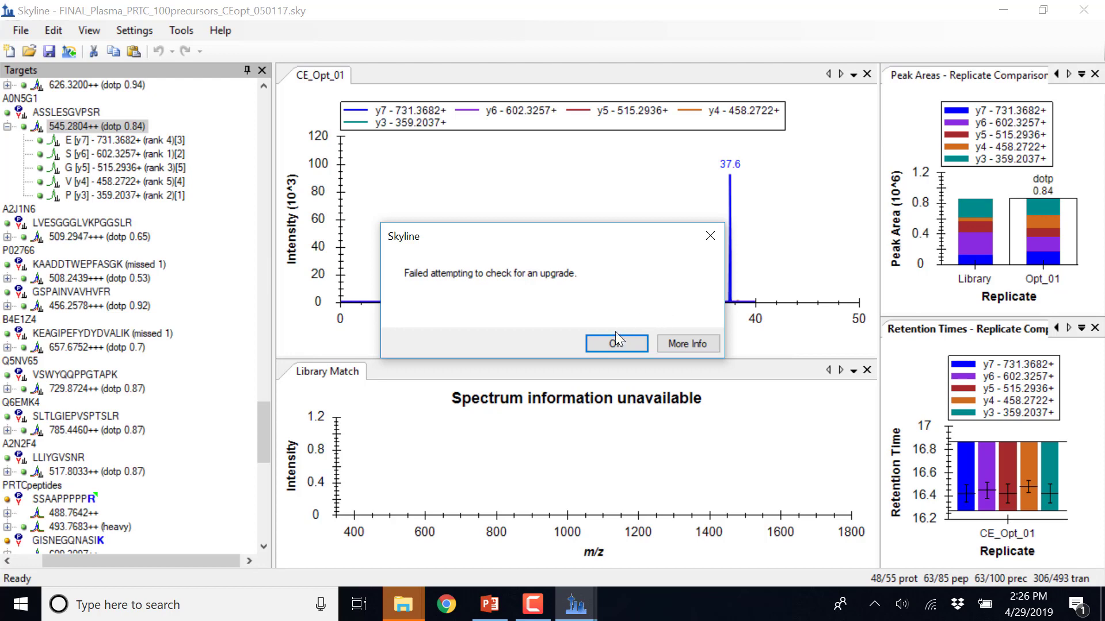
left_click(623, 340)
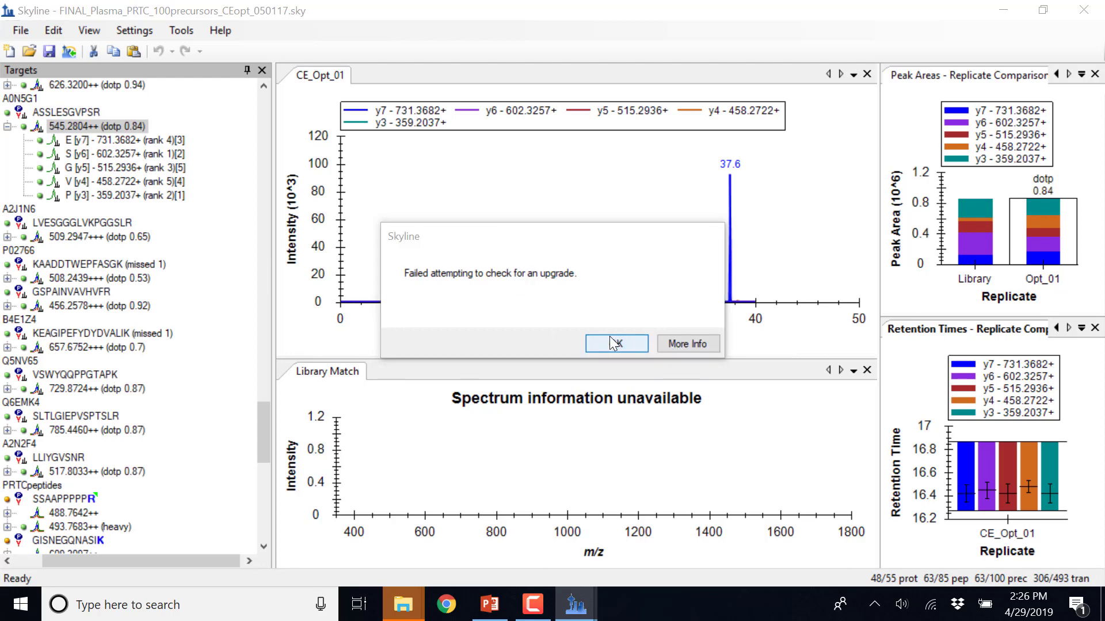
left_click(685, 378)
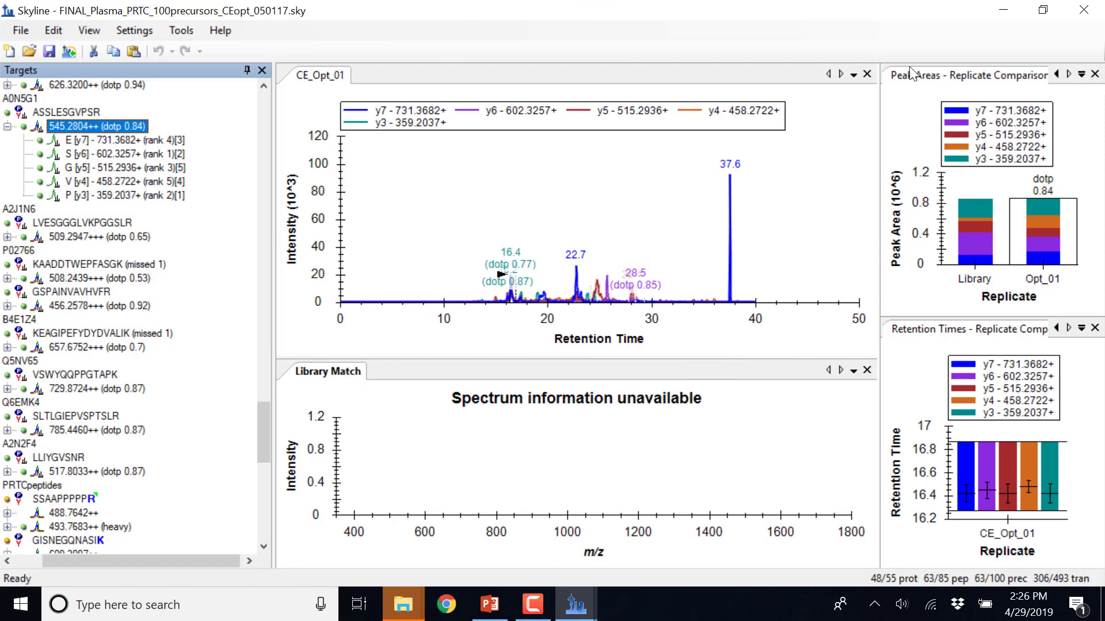
- Compare the Single and All transitions views of the CE_Opt_01 chromatogram, returning to All, and select the ASSLESGVPSR peptide
right_click(486, 182)
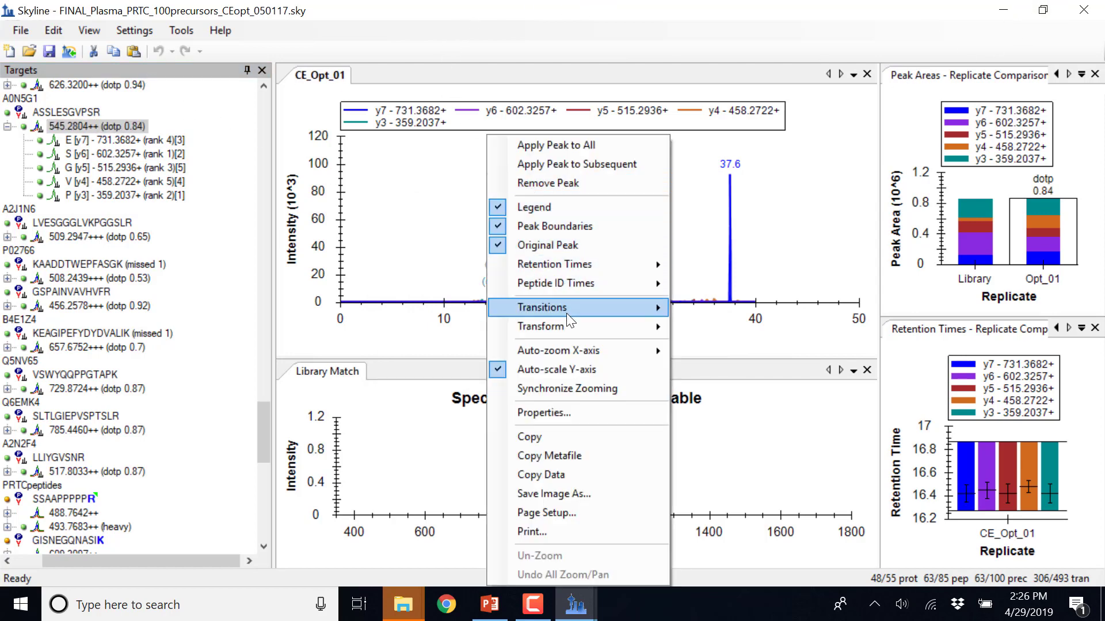
mouse_move(569, 313)
left_click(714, 329)
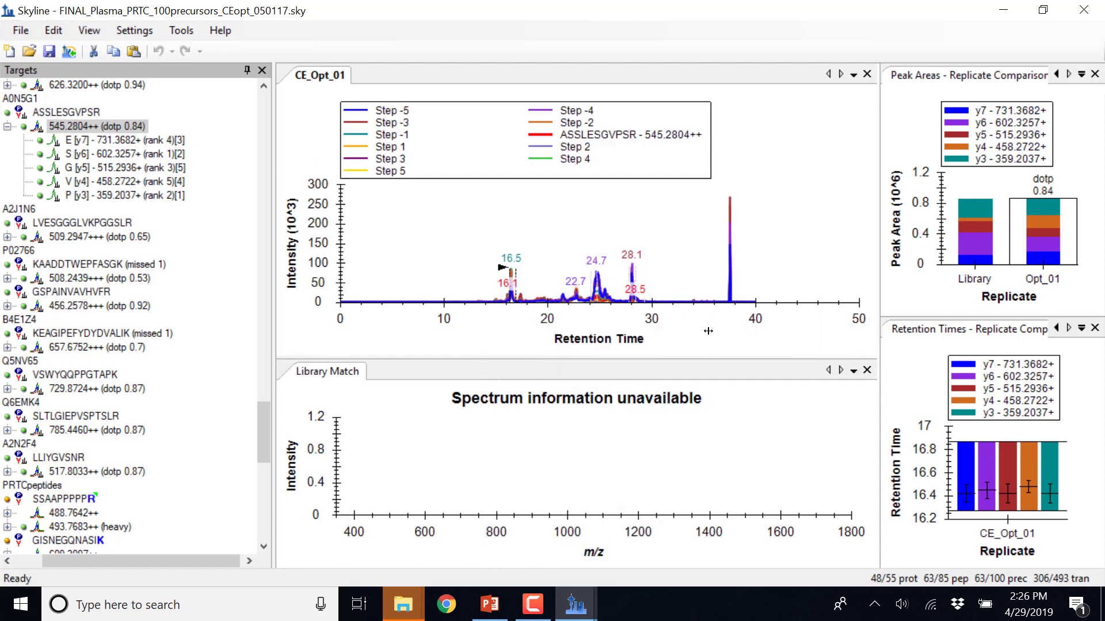
right_click(596, 233)
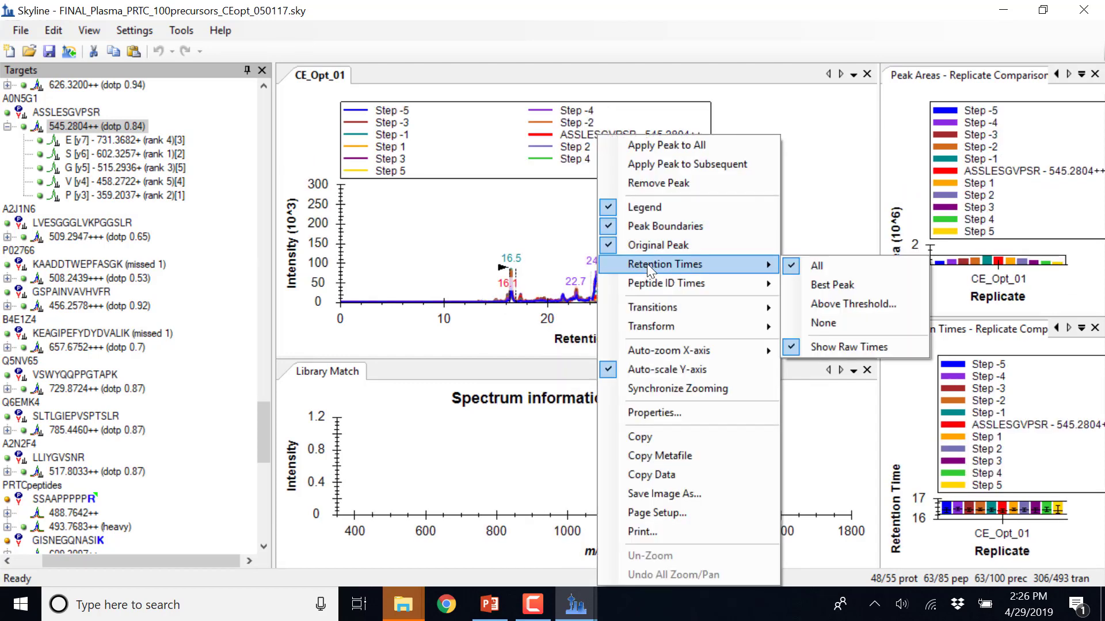
mouse_move(662, 309)
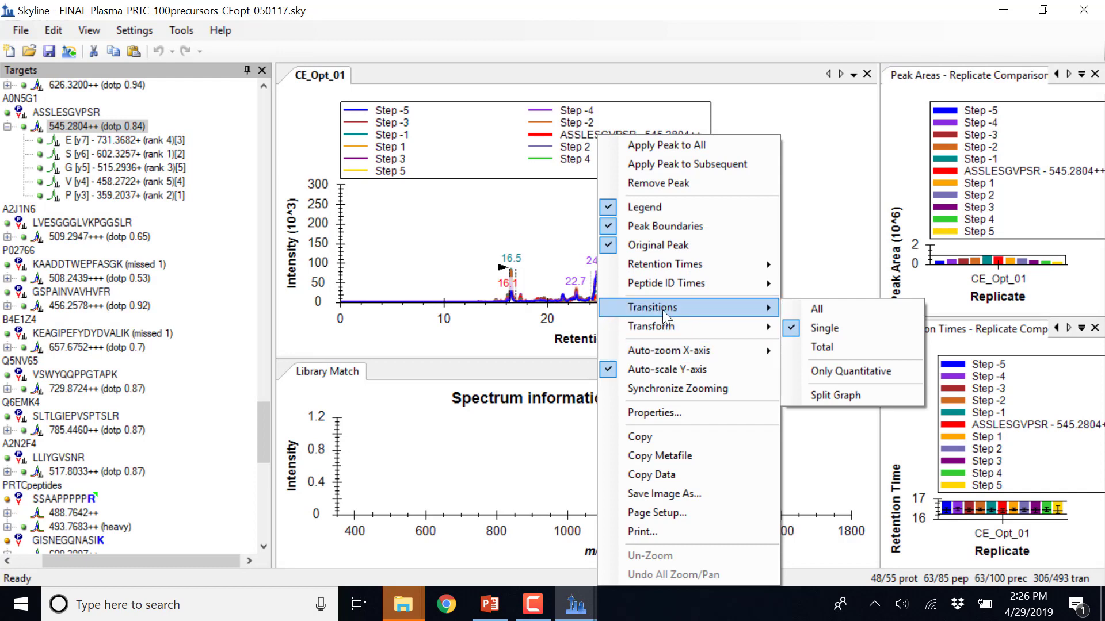
left_click(822, 309)
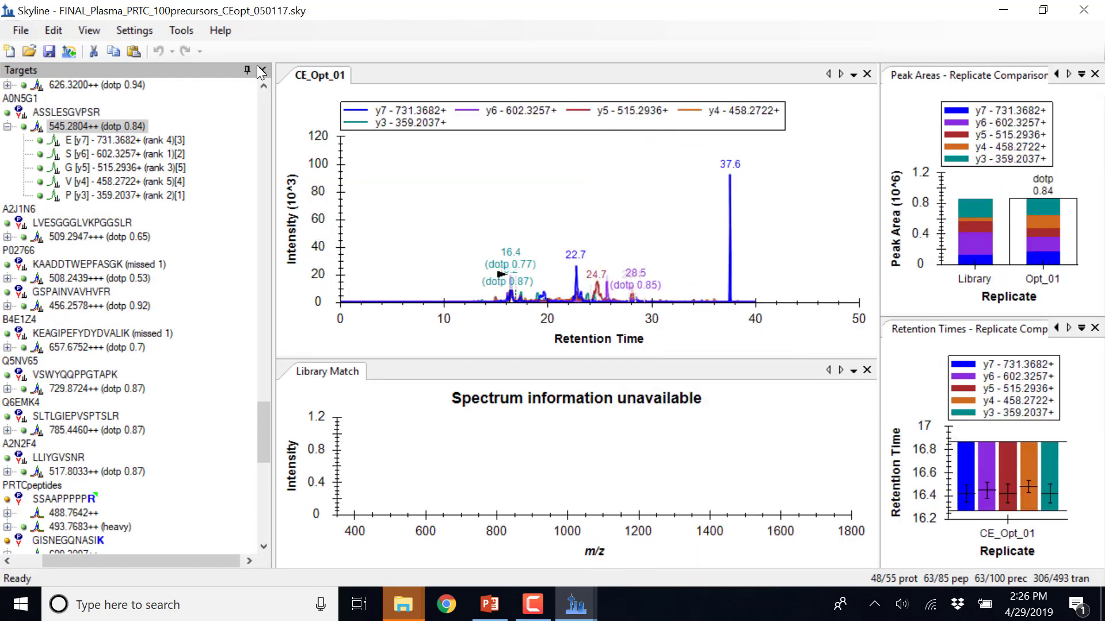
left_click(87, 112)
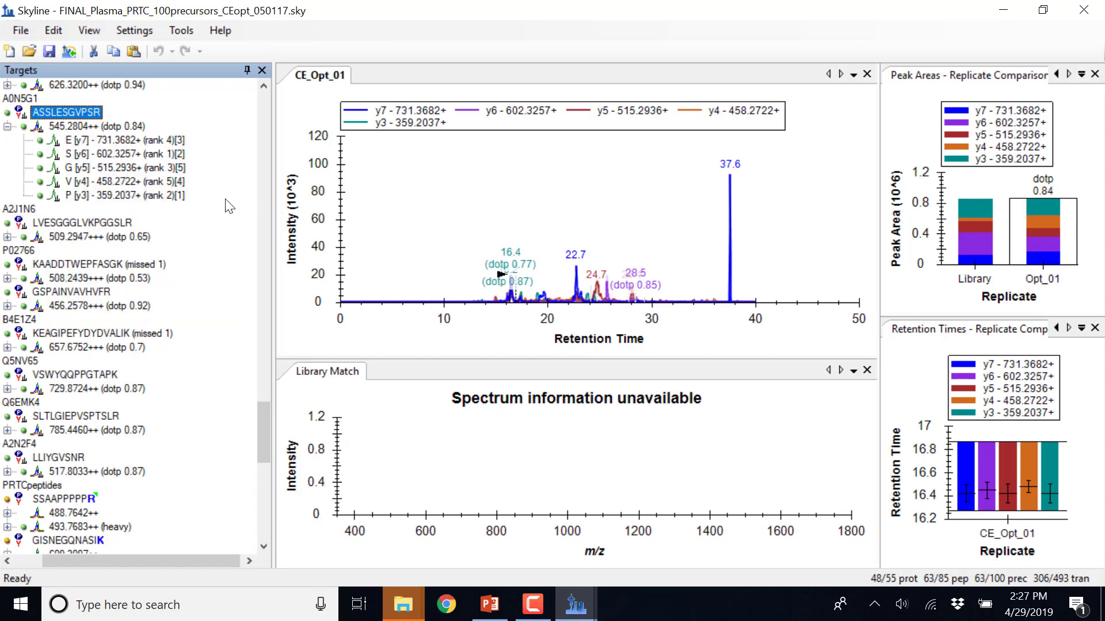
- Narrow the targets list, select the LIYAASSLQSGVPSR peptide and compare its full chromatogram with the best-peak zoom, ending on the best peak
left_click_drag(263, 419, 248, 61)
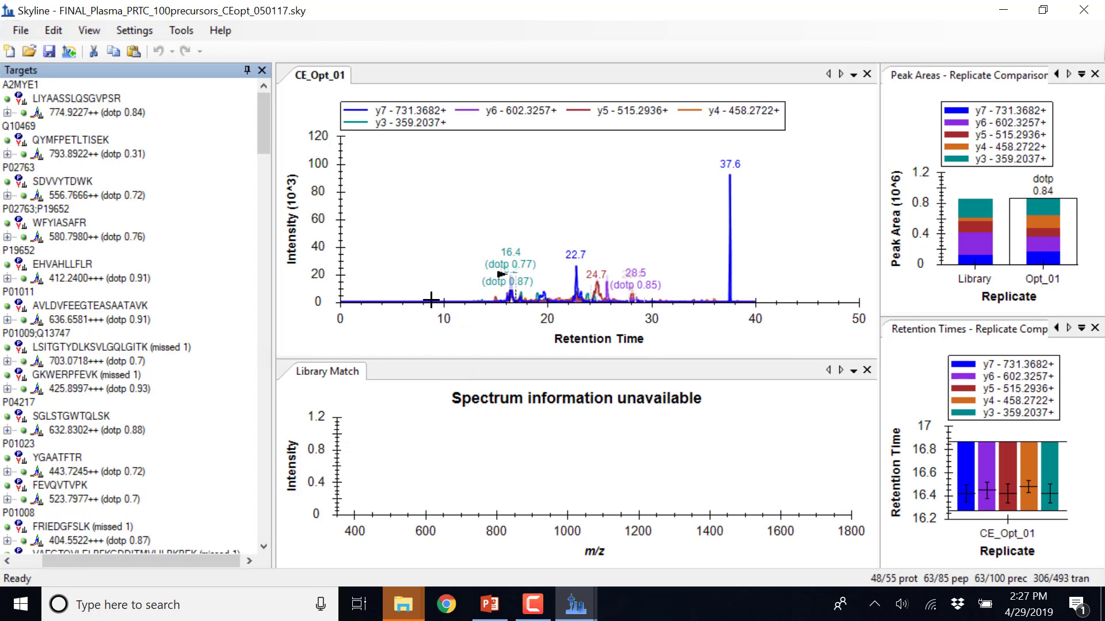
left_click_drag(276, 256, 259, 256)
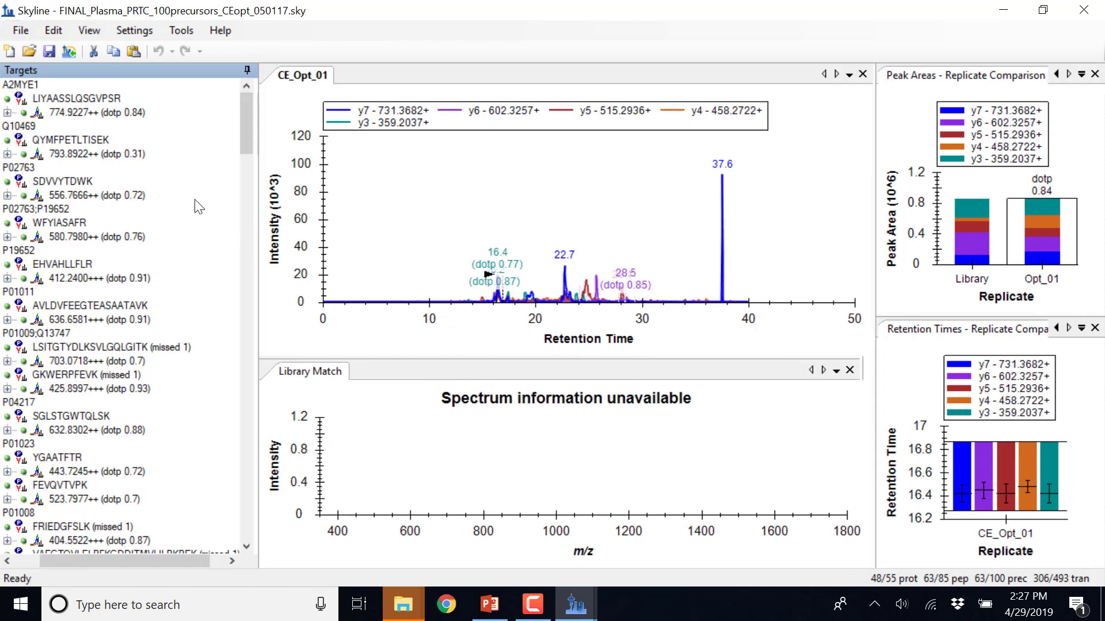
left_click(62, 98)
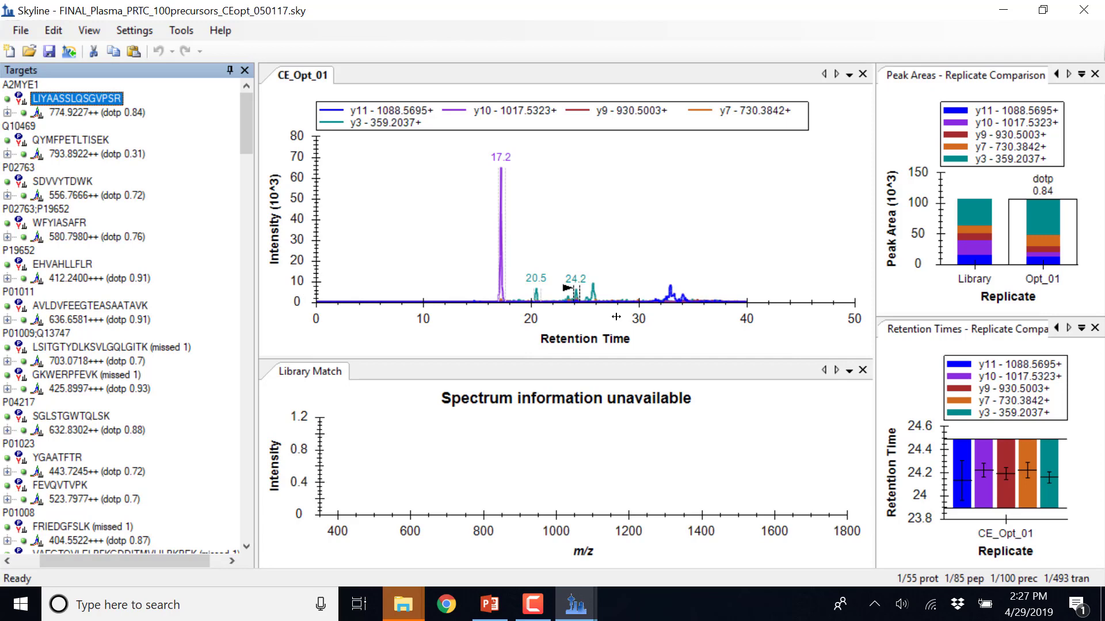
key("F11")
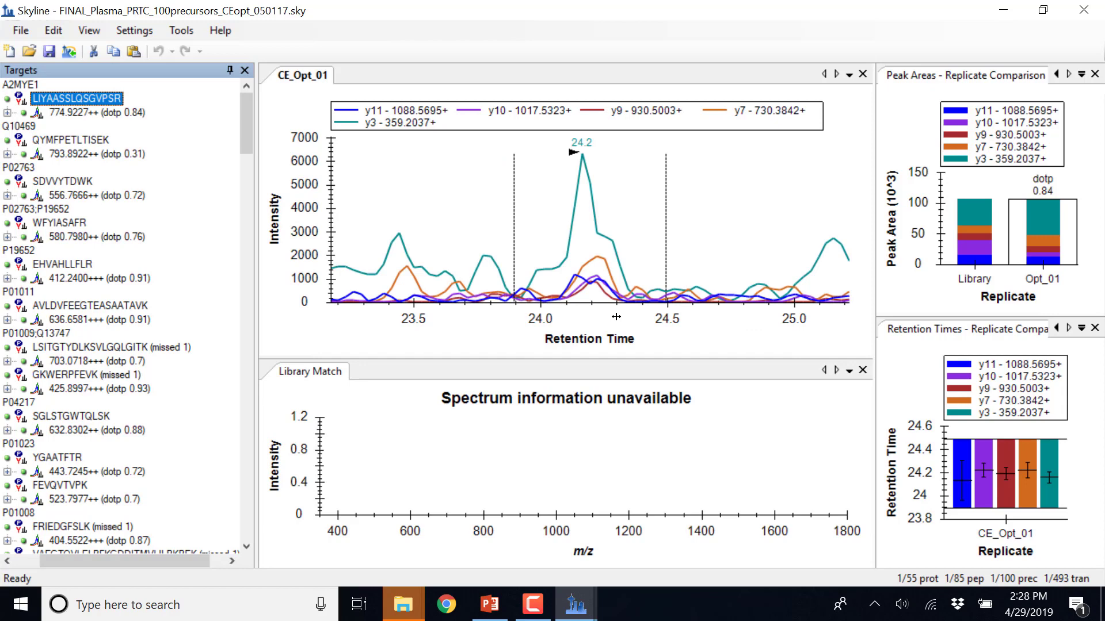
key("shift+F11")
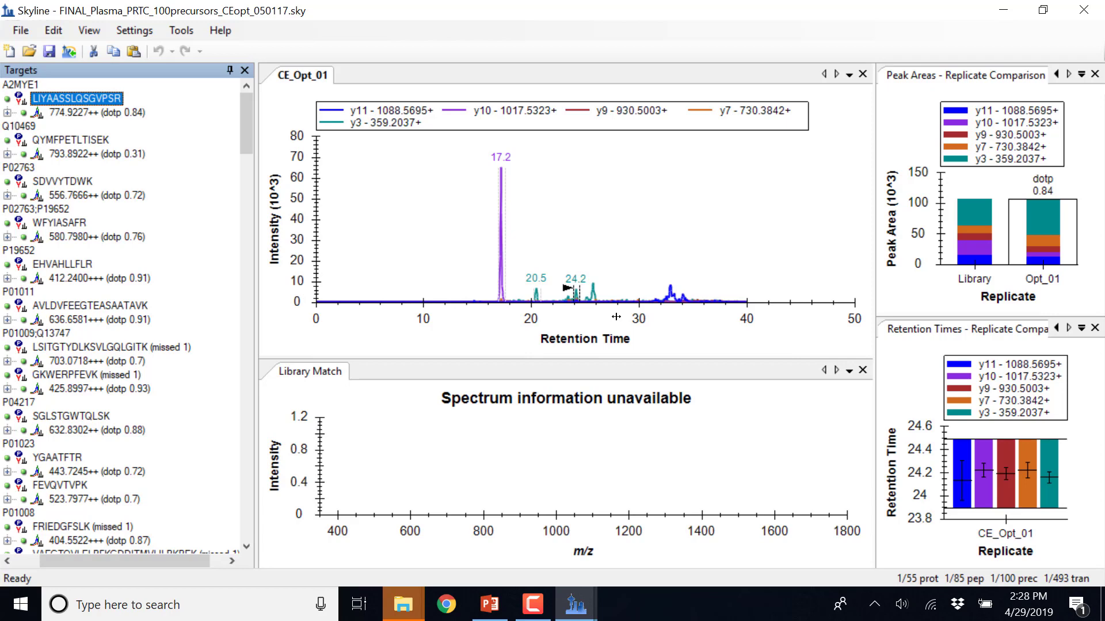
key("F11")
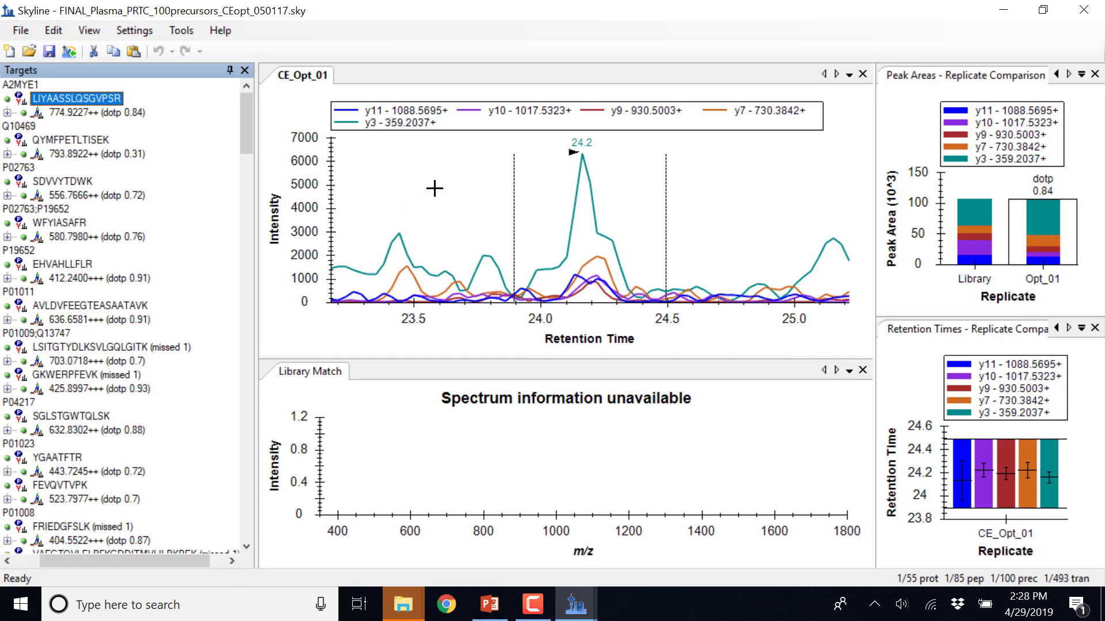
- Examine the peaks of LIYAASSLQSGVPSR across the wider retention time range of the CE_Opt_01 chromatogram
scroll(437, 188, "down", 3)
scroll(437, 188, "down", 2)
scroll(436, 188, "down", 3)
left_click_drag(489, 178, 469, 166)
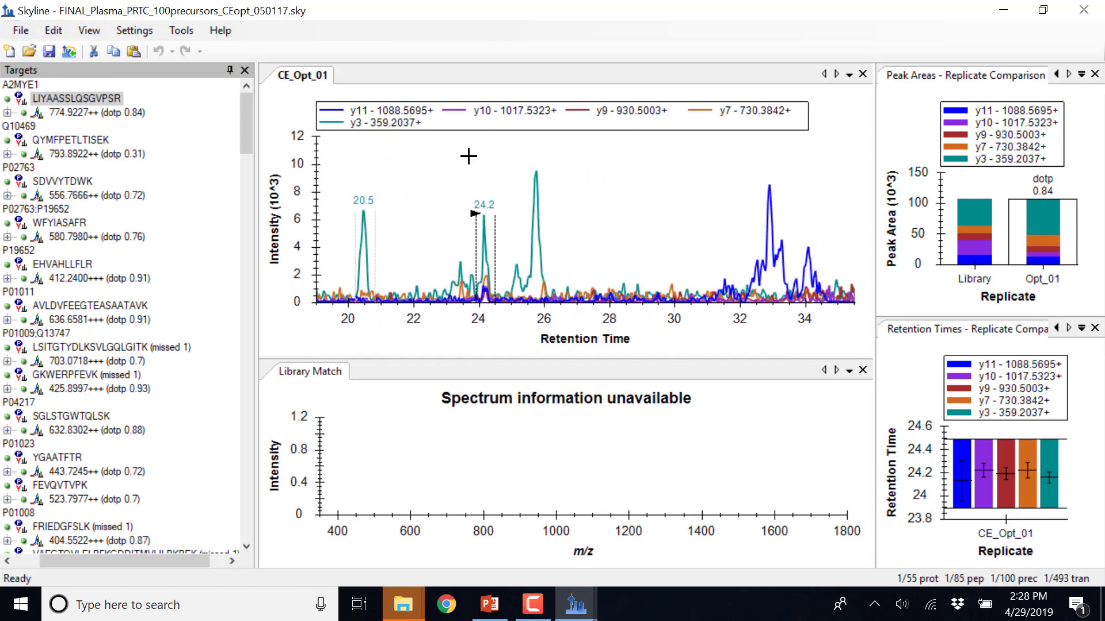
scroll(483, 157, "down", 5)
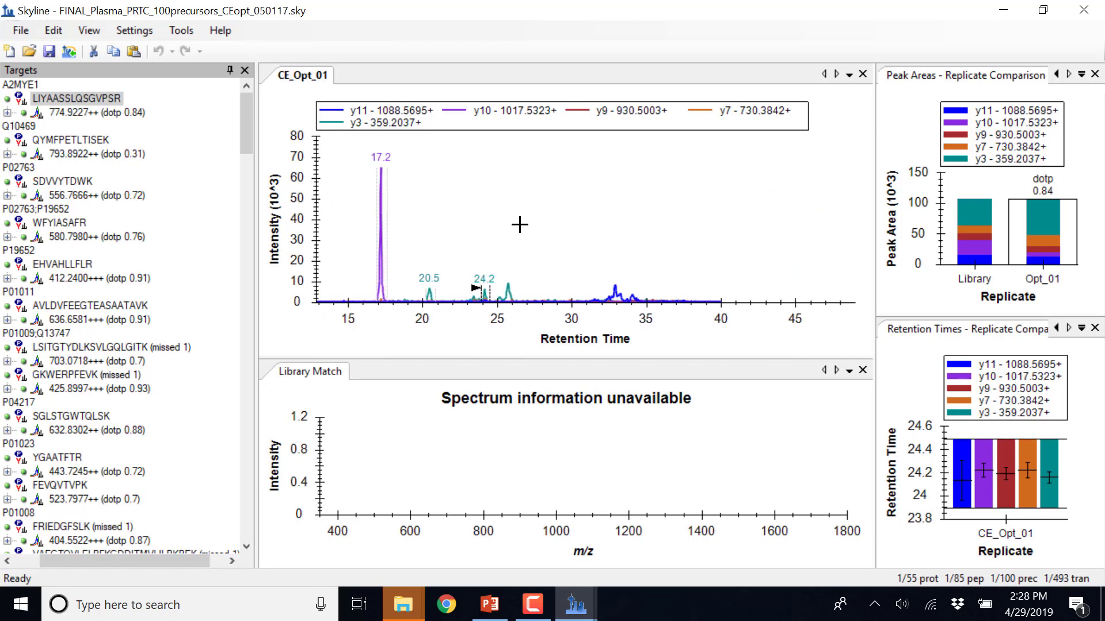
scroll(533, 208, "up", 2)
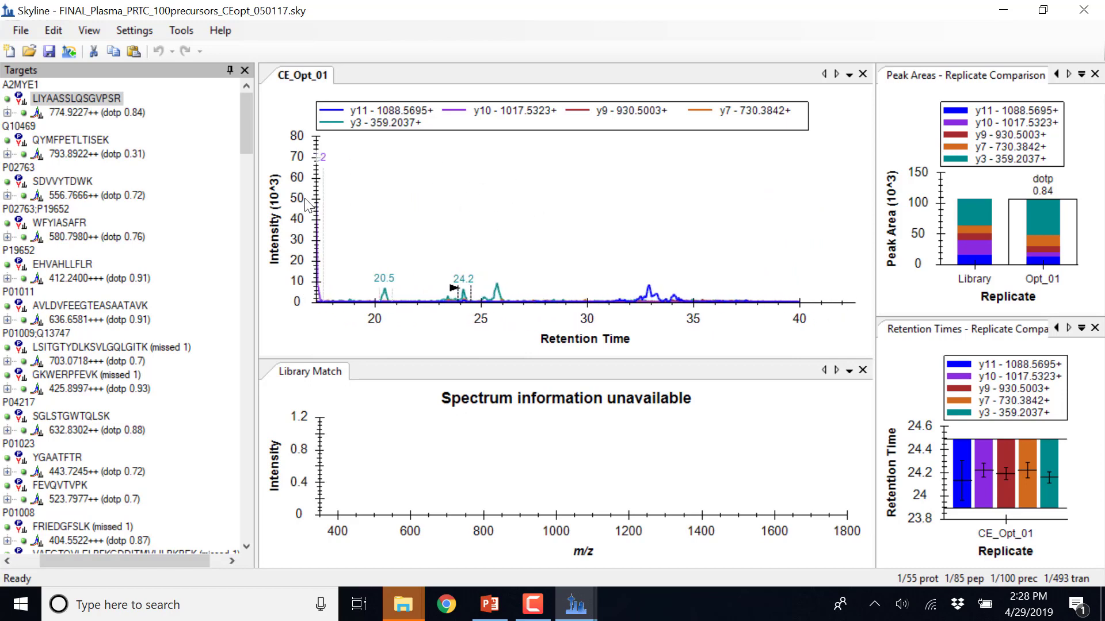
scroll(366, 224, "up", 2)
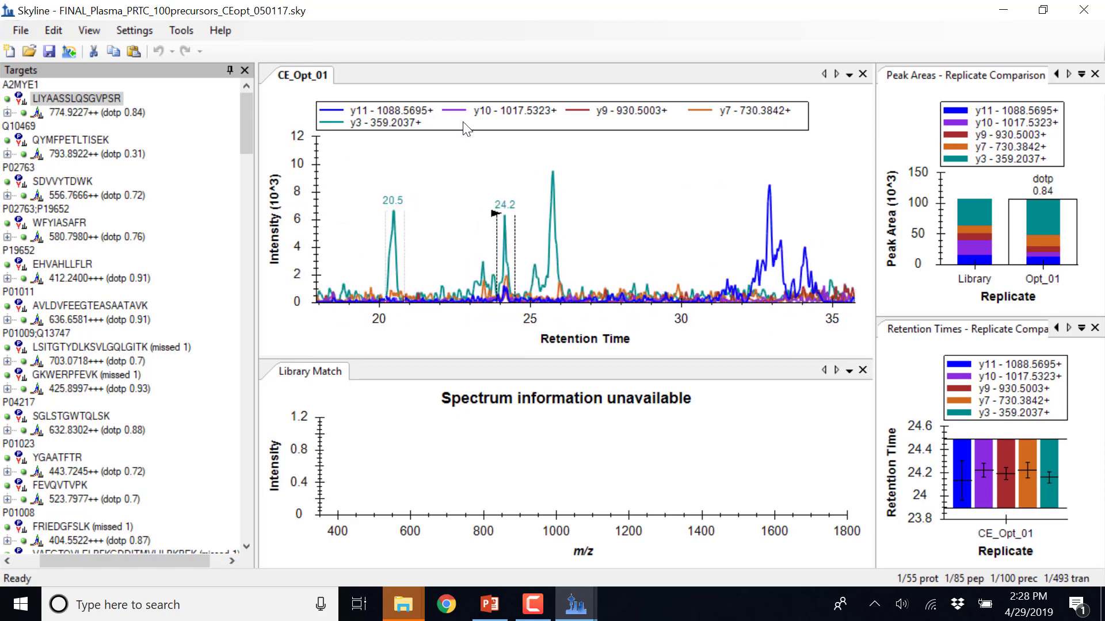
left_click_drag(657, 195, 417, 211)
left_click_drag(713, 210, 823, 217)
left_click_drag(518, 225, 752, 224)
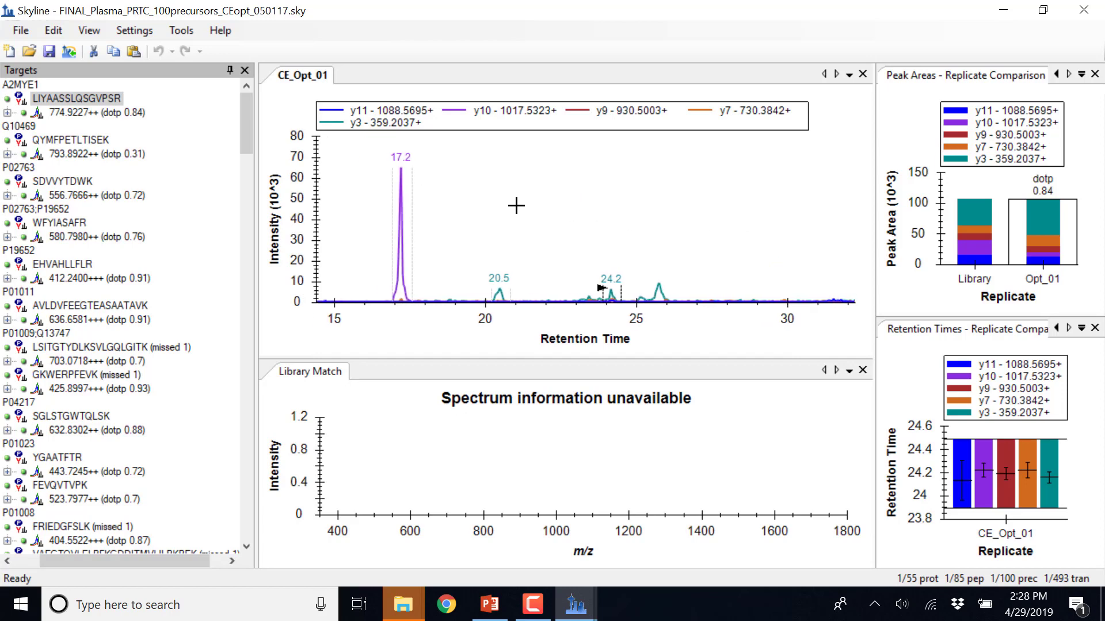
left_click_drag(517, 206, 667, 214)
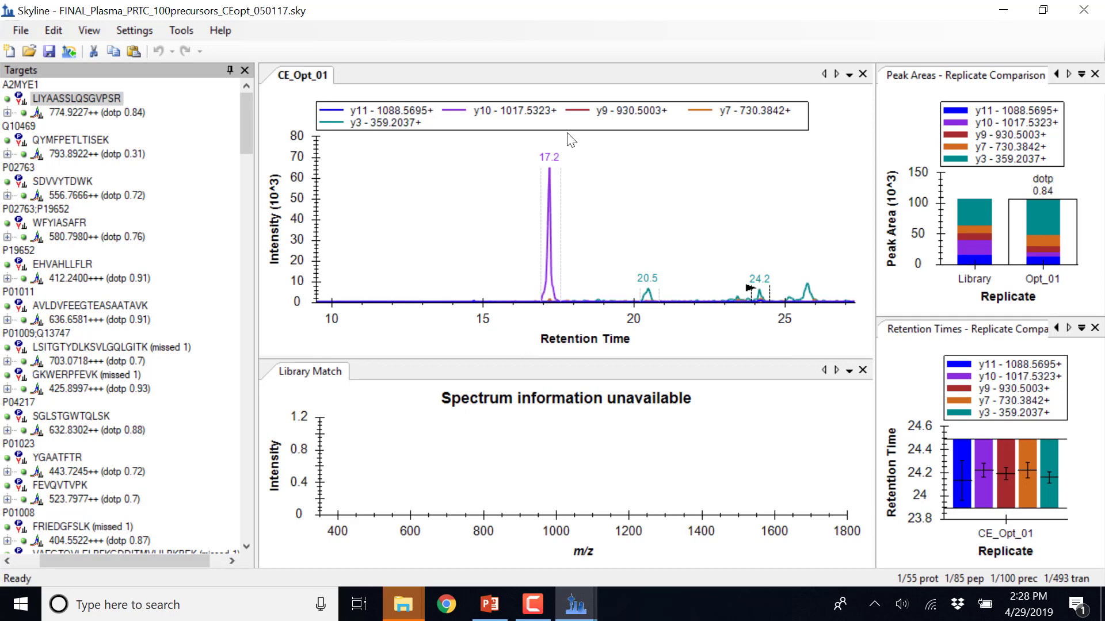
left_click_drag(690, 223, 567, 216)
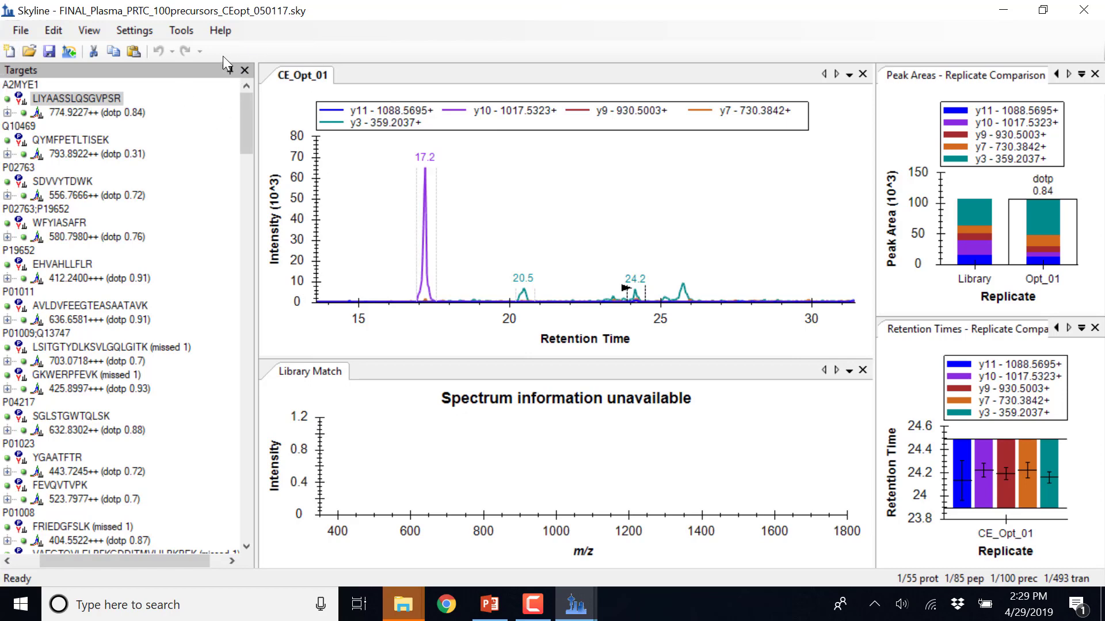
- Open the transition settings and review the library, filter and prediction options
left_click(133, 34)
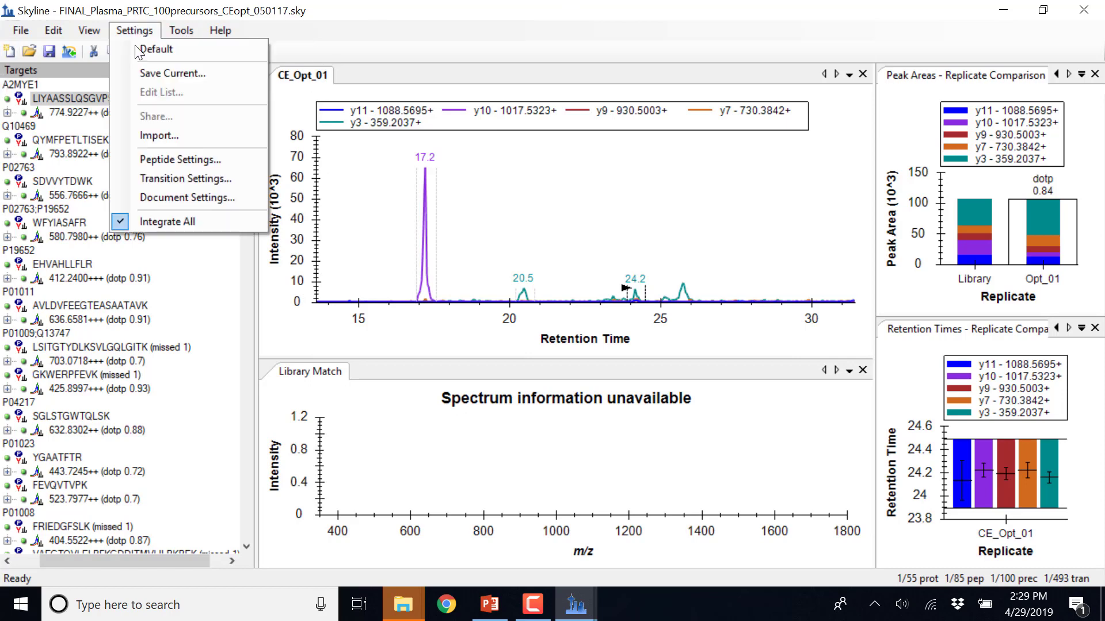
left_click(171, 178)
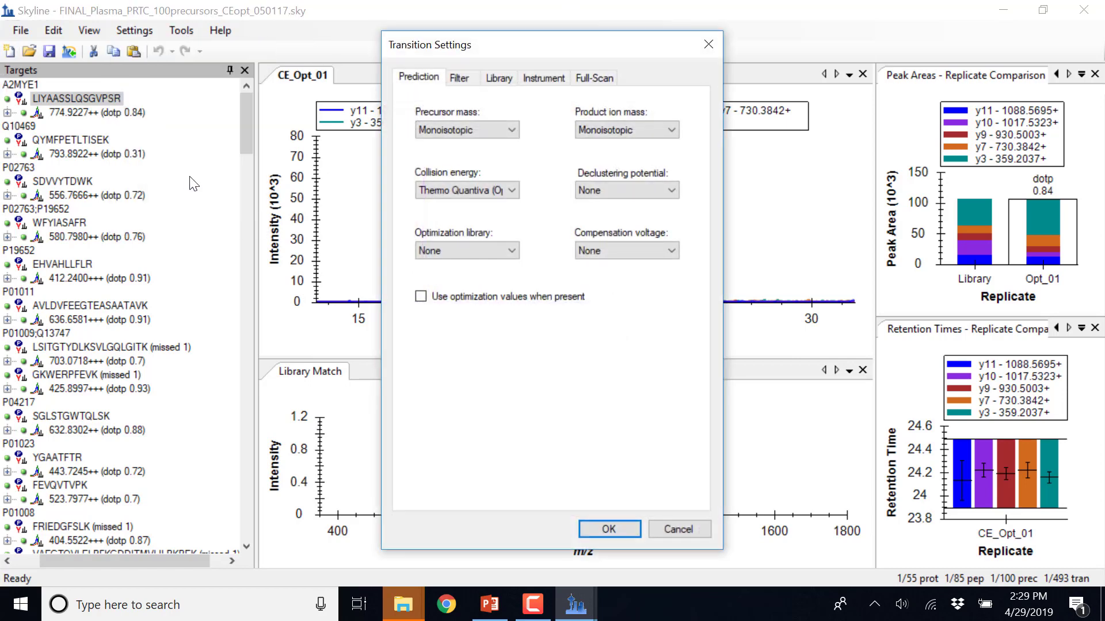
left_click(515, 73)
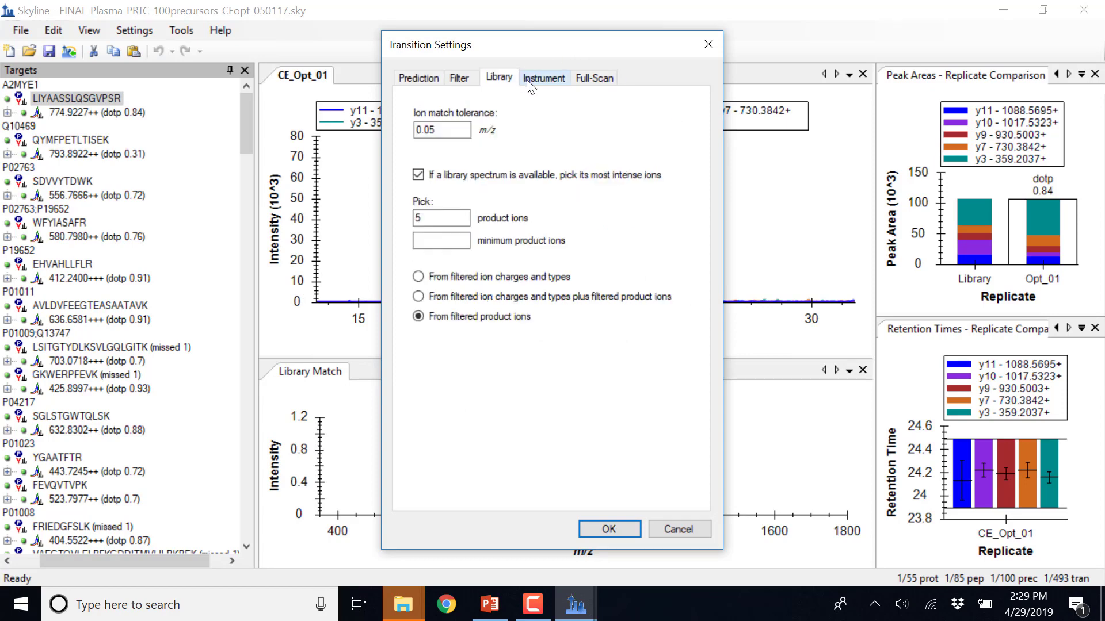
left_click(456, 81)
left_click(408, 88)
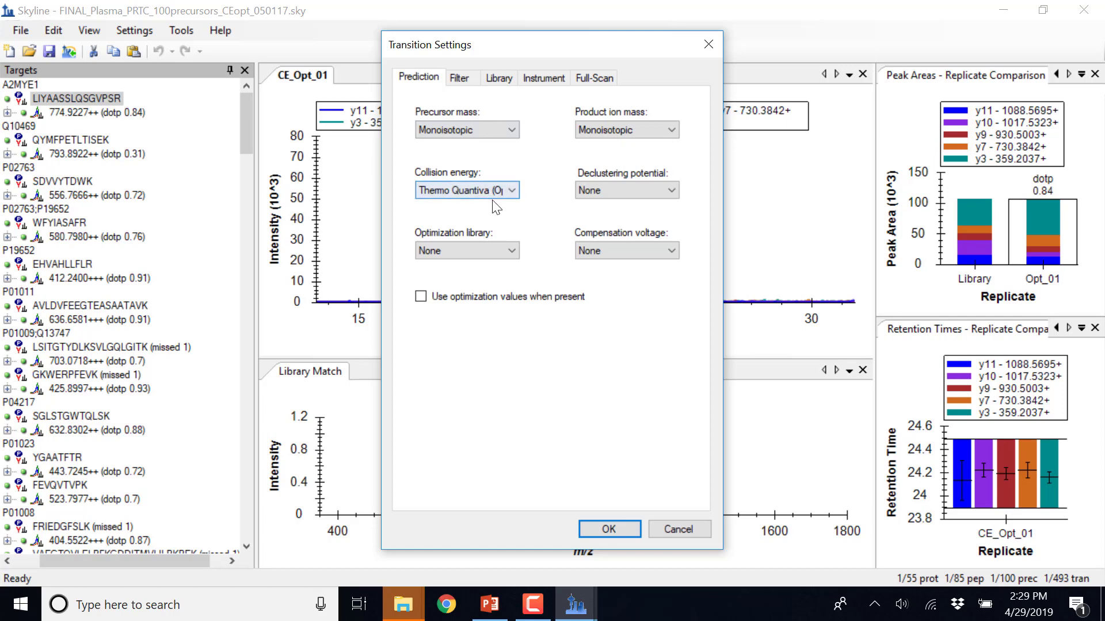
- Choose Thermo TSQ Quantiva as the collision energy and open its equation for editing
left_click(512, 191)
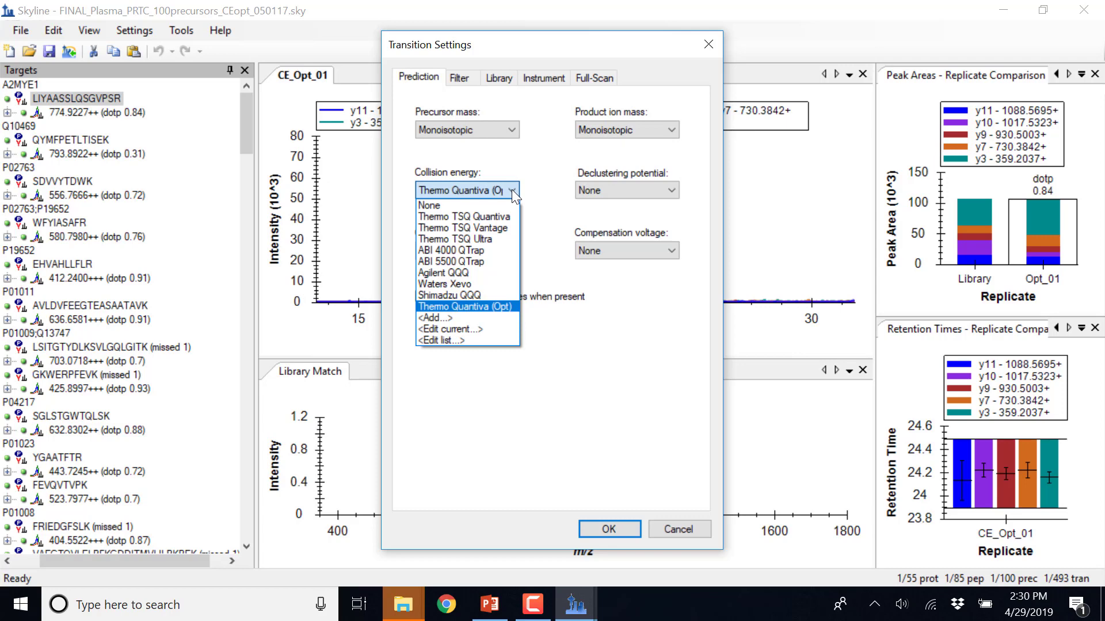
left_click(486, 218)
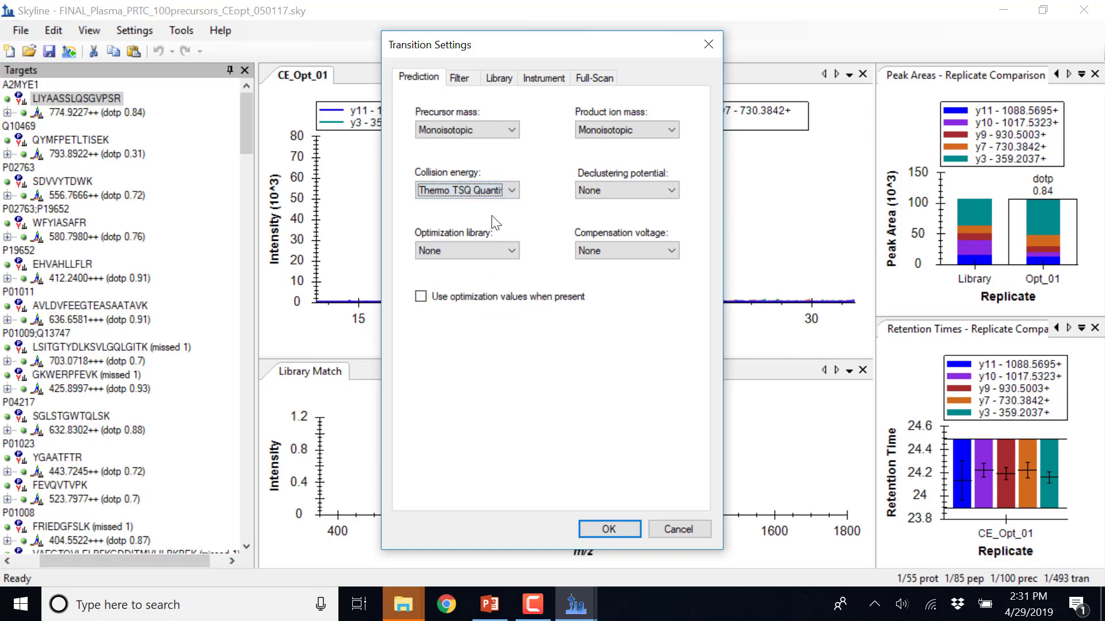
left_click(506, 191)
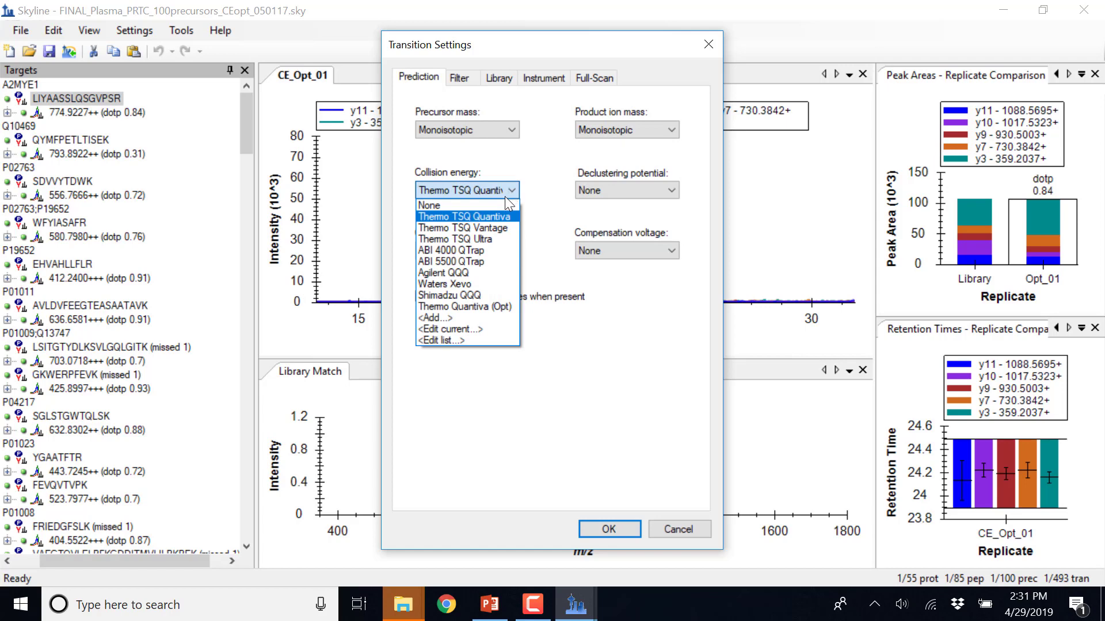
left_click(492, 329)
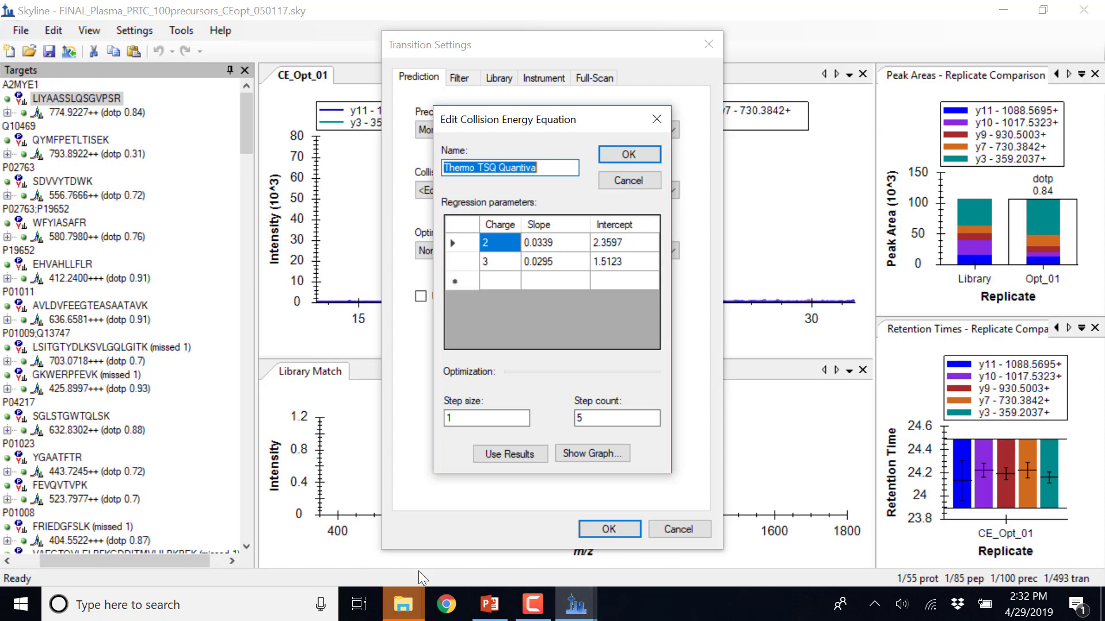
- Switch to the PowerPoint presentation and look through the slides following slide 15
left_click(489, 604)
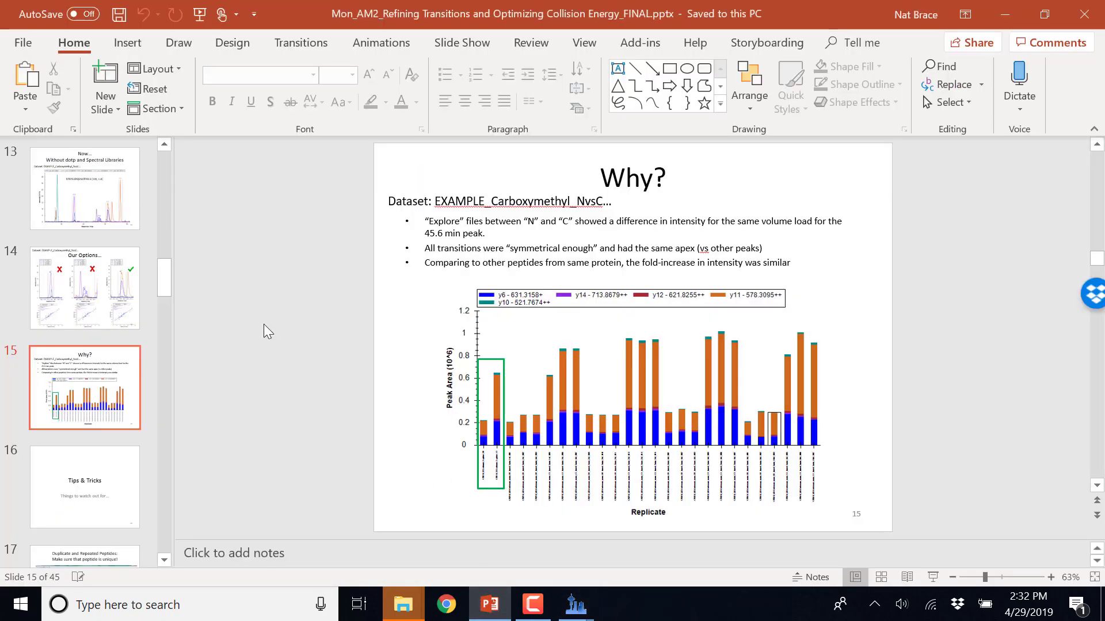
scroll(264, 323, "down", 2)
scroll(263, 325, "down", 1)
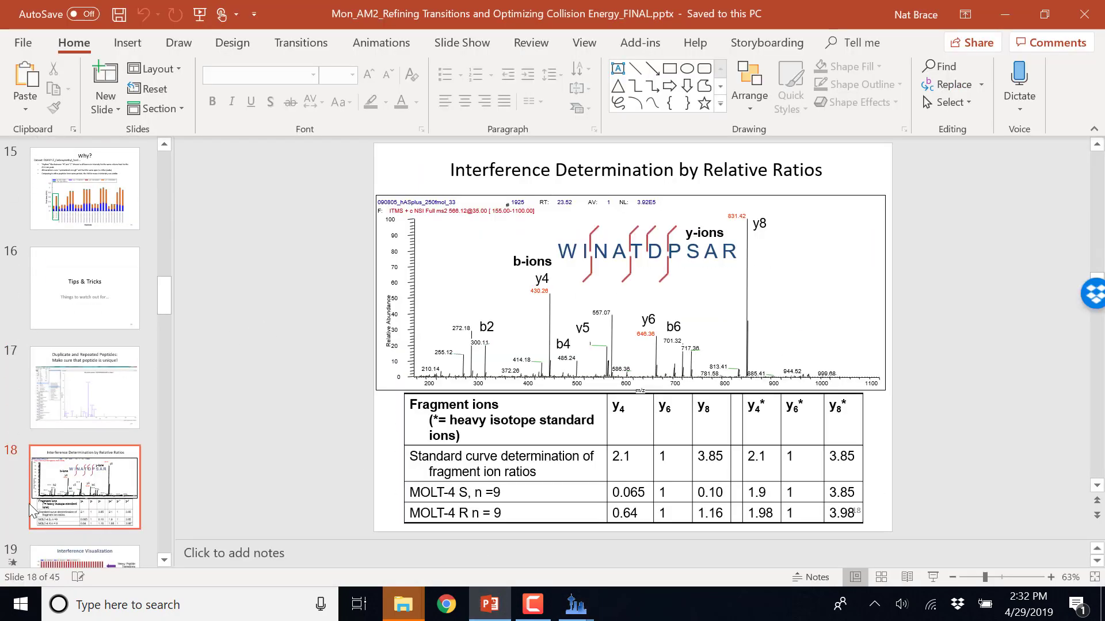
scroll(57, 492, "down", 5)
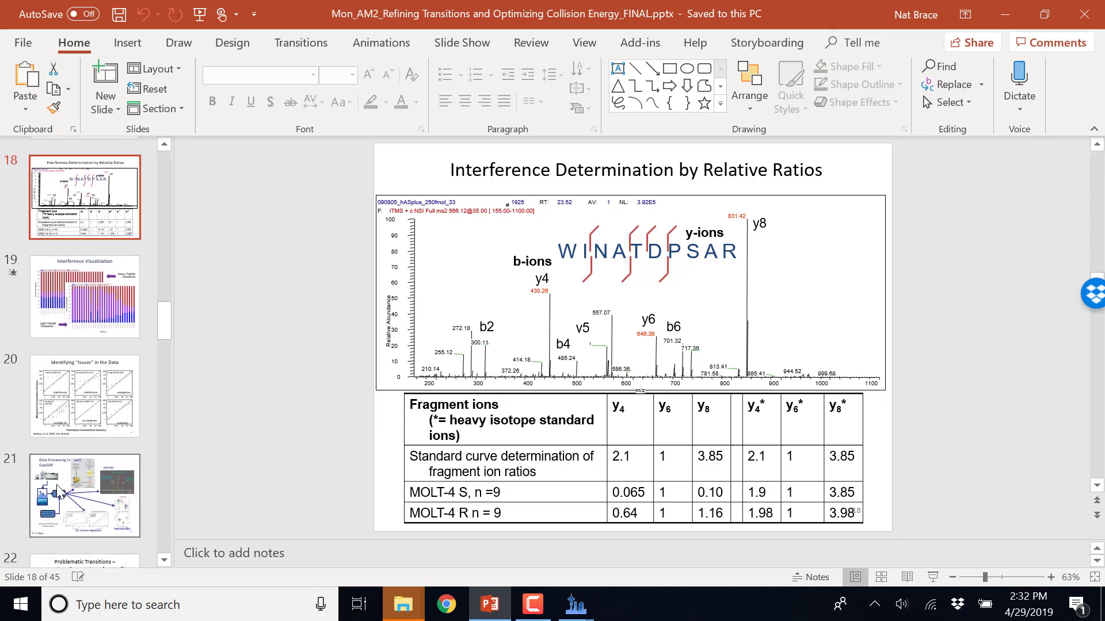
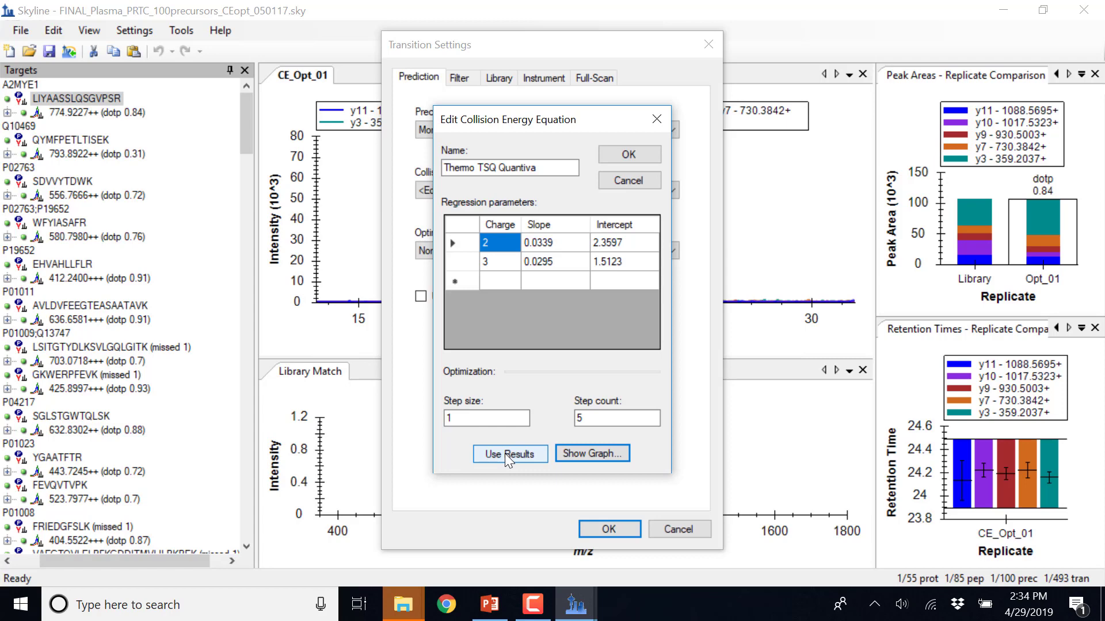
- Cancel the collision energy equation edit and close the transition settings without saving
left_click(646, 179)
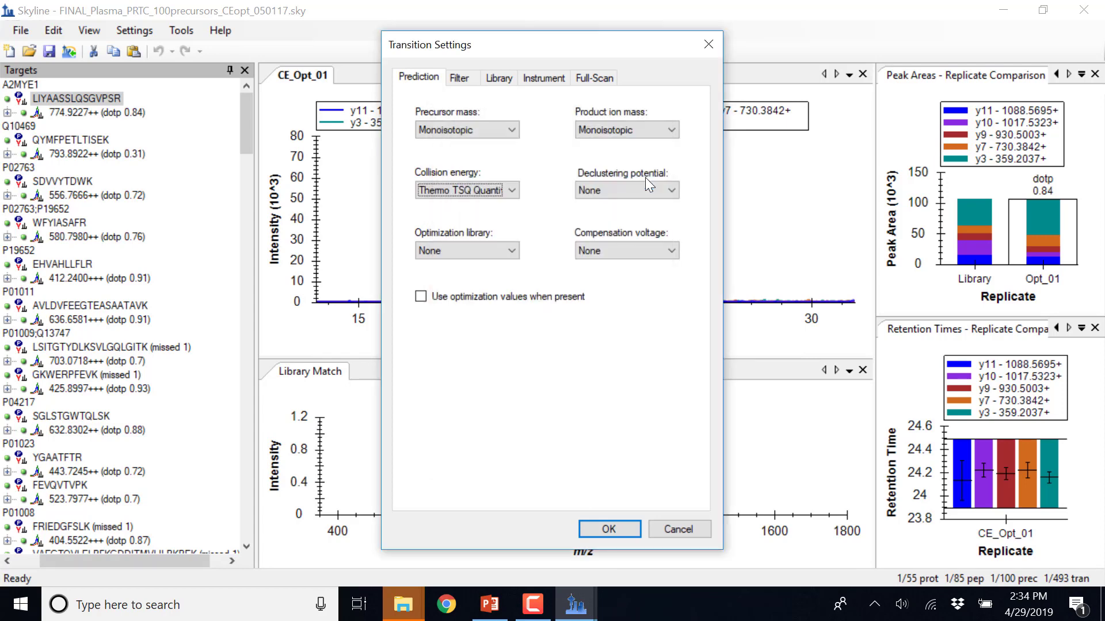
left_click(686, 532)
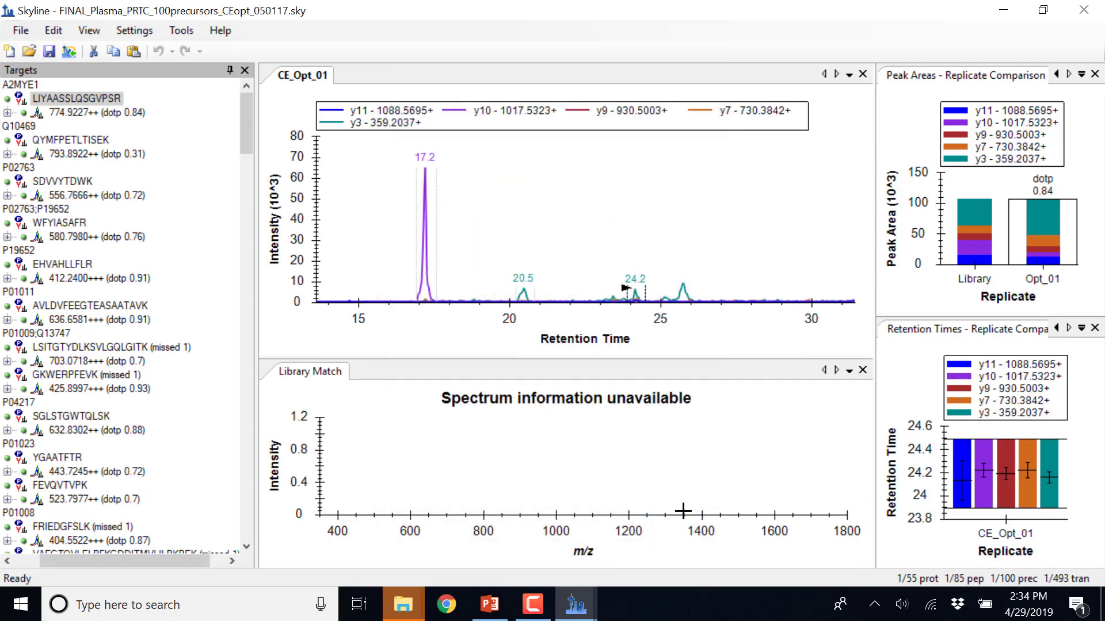
- Select the SDVVYTDWK peptide under P02763 and close the Library Match graph to enlarge the chromatogram
left_click(52, 134)
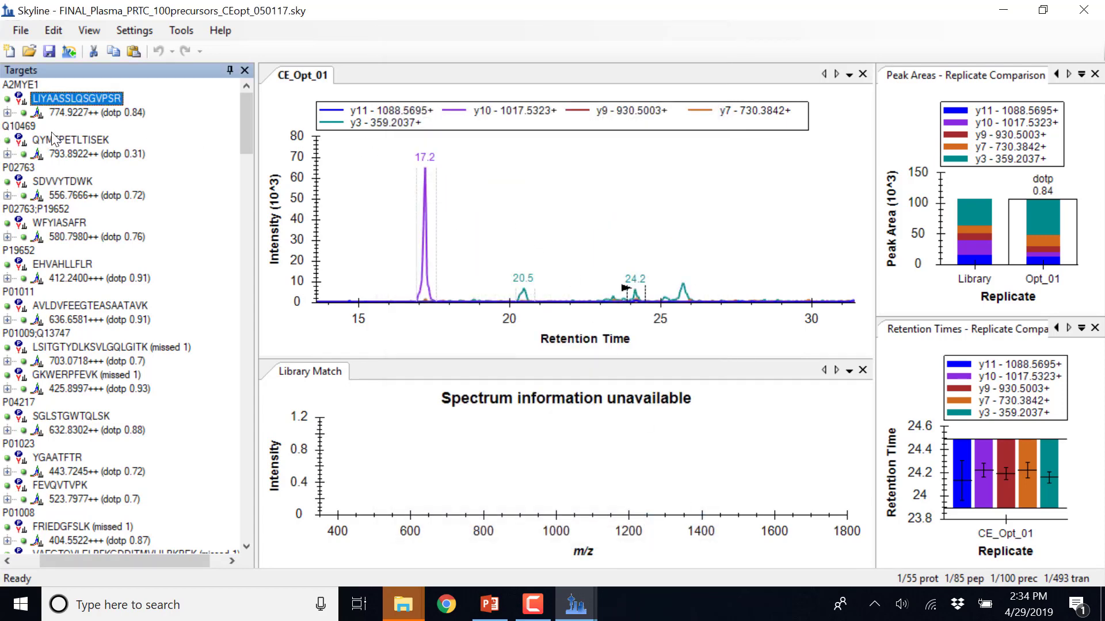
left_click(51, 138)
left_click(73, 183)
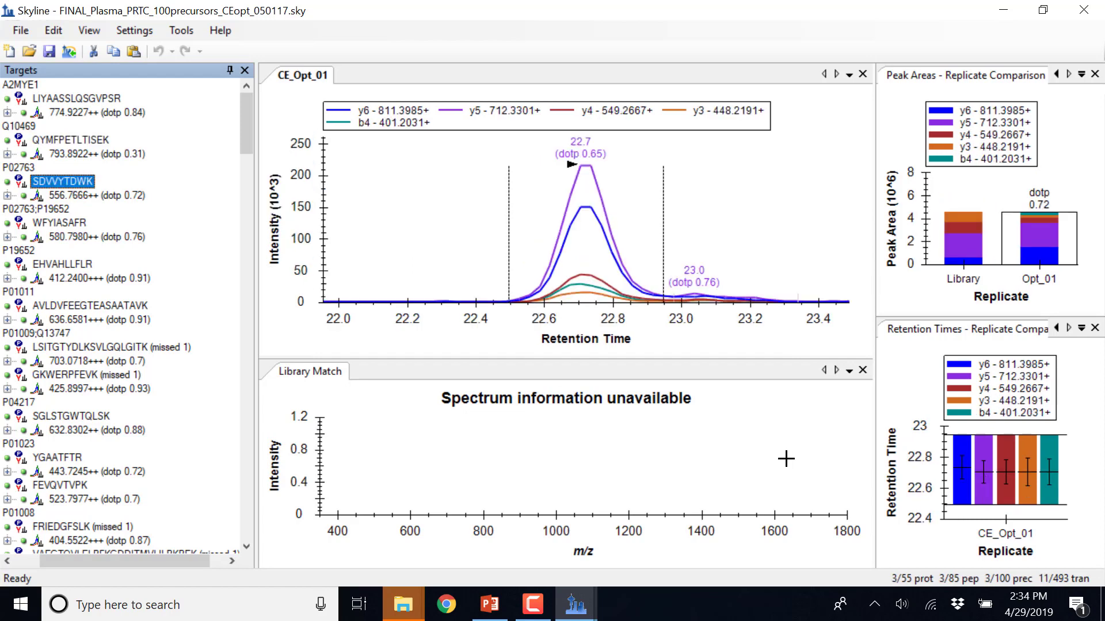
left_click(862, 370)
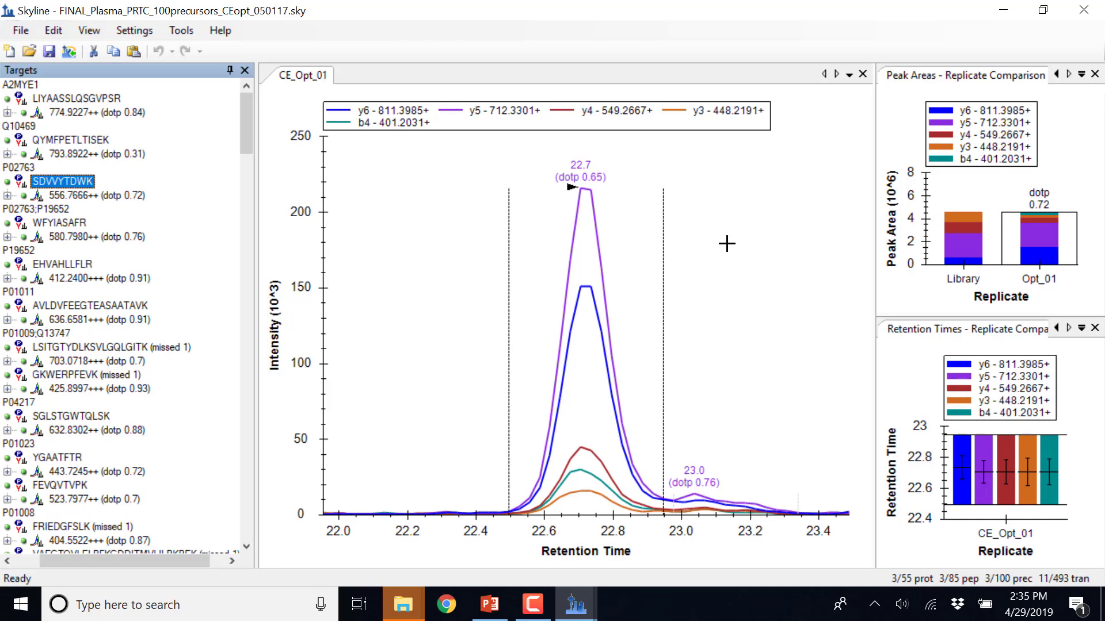
- Switch the transitions display of the SDVVYTDWK chromatogram to Single to compare the collision energy steps
right_click(729, 225)
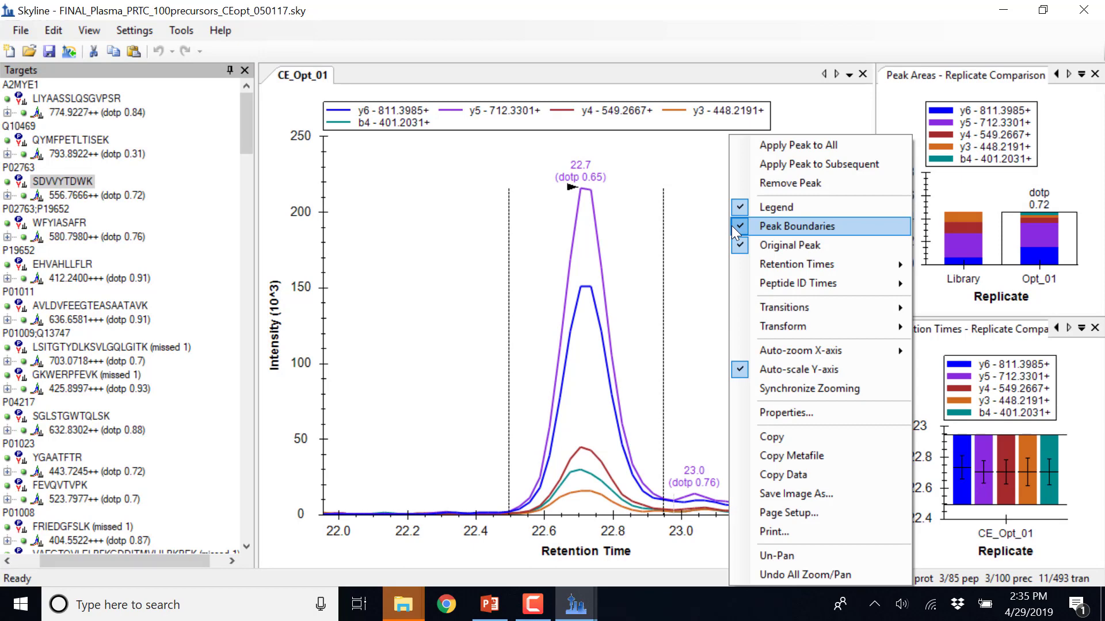
mouse_move(774, 306)
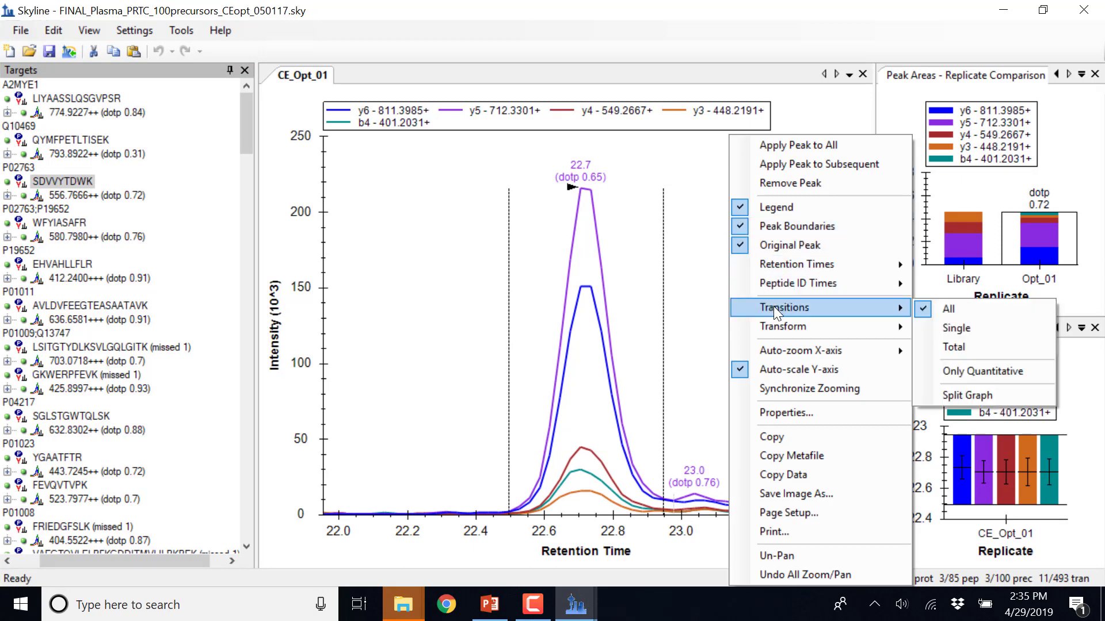
left_click(956, 327)
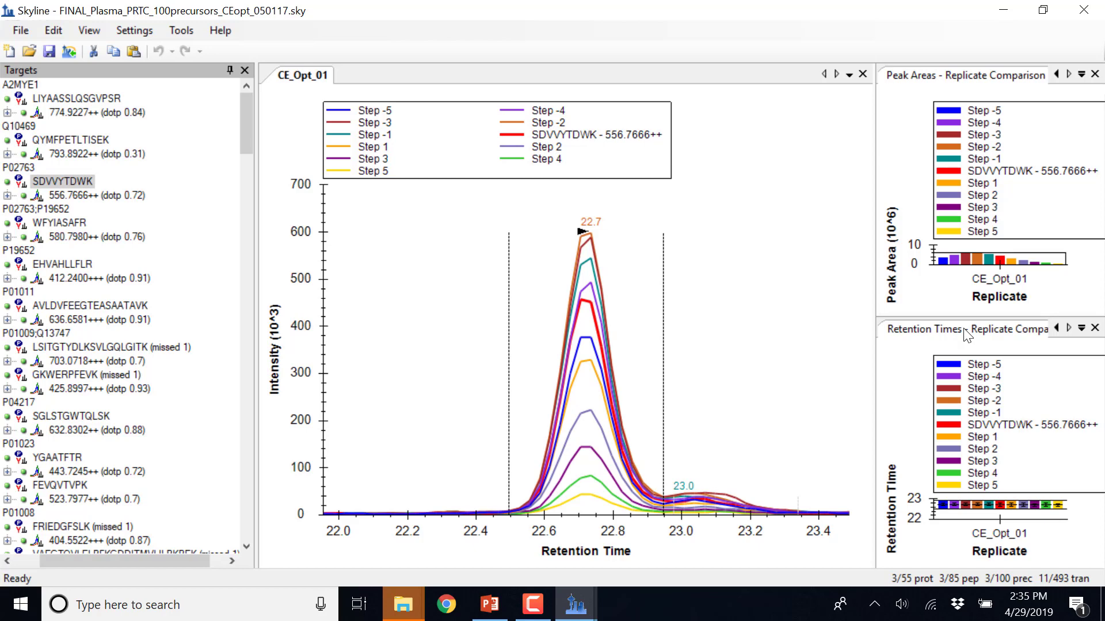
right_click(747, 141)
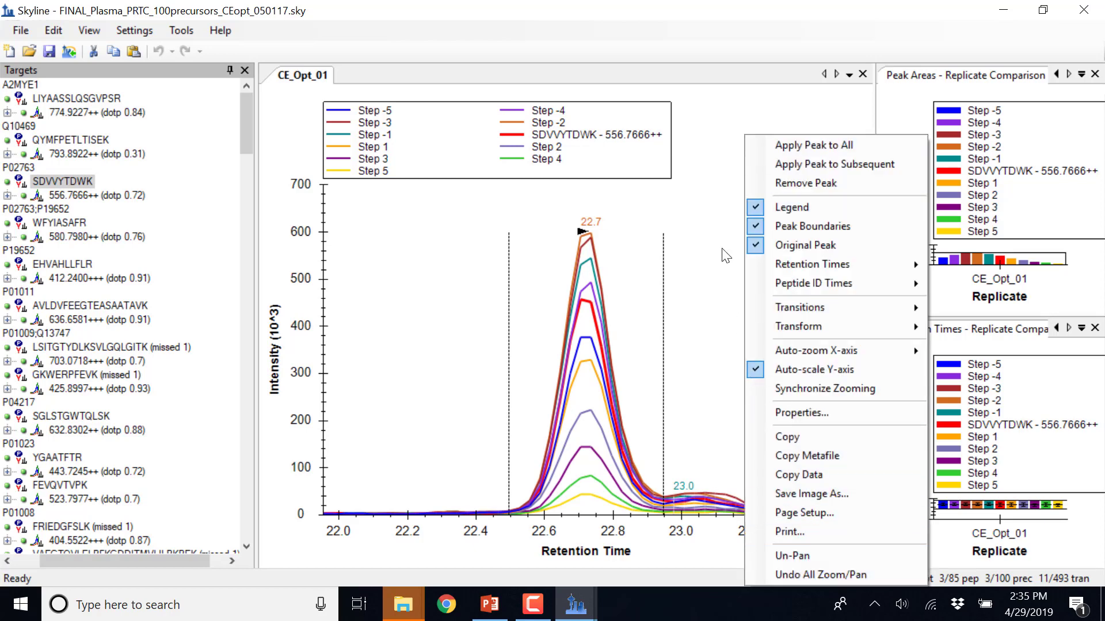
left_click(719, 119)
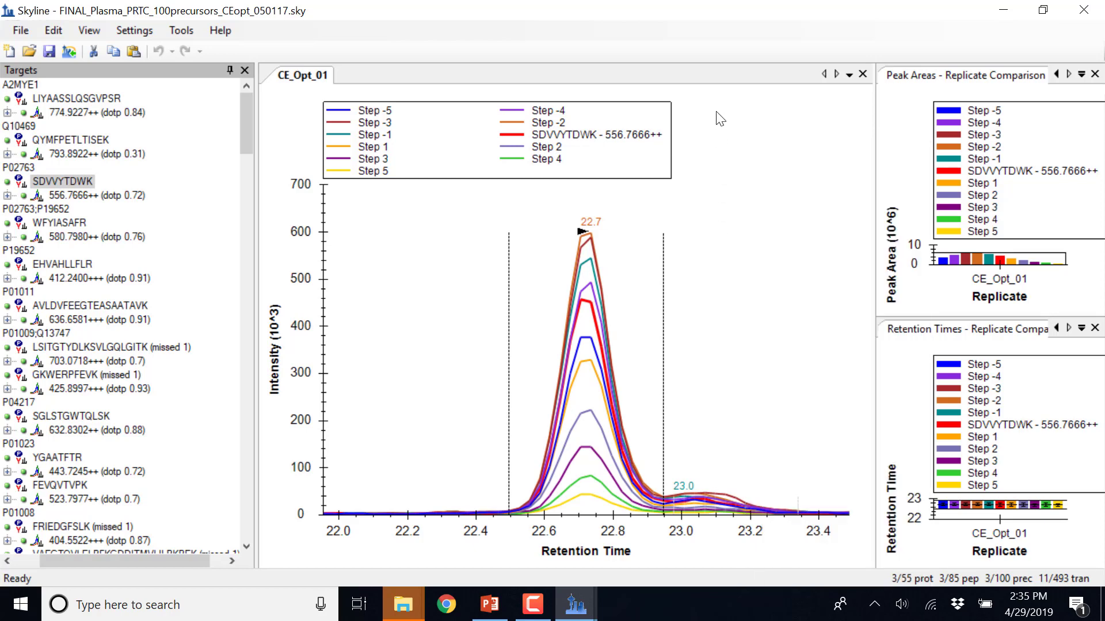
- Check the Auto-zoom X-axis options of the SDVVYTDWK chromatogram without changing them
right_click(719, 118)
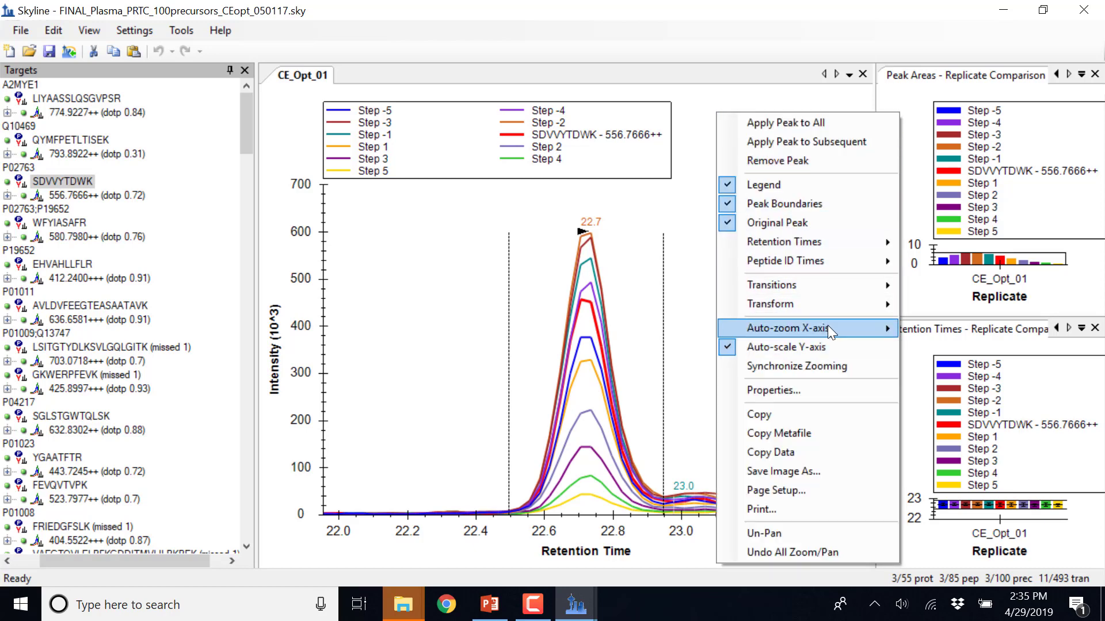
mouse_move(827, 326)
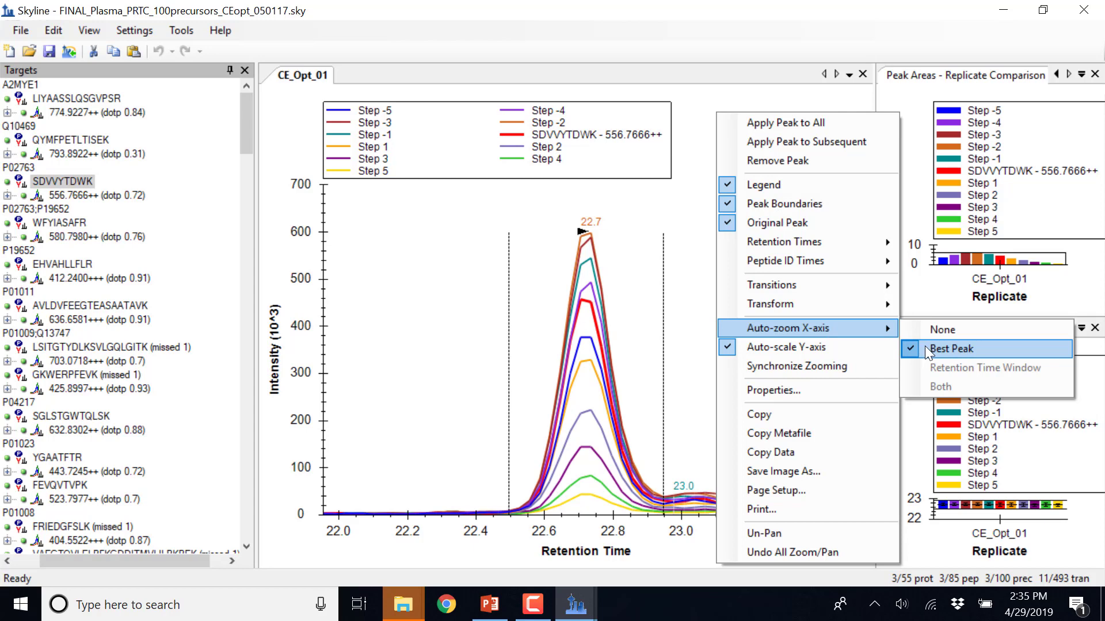
left_click(495, 255)
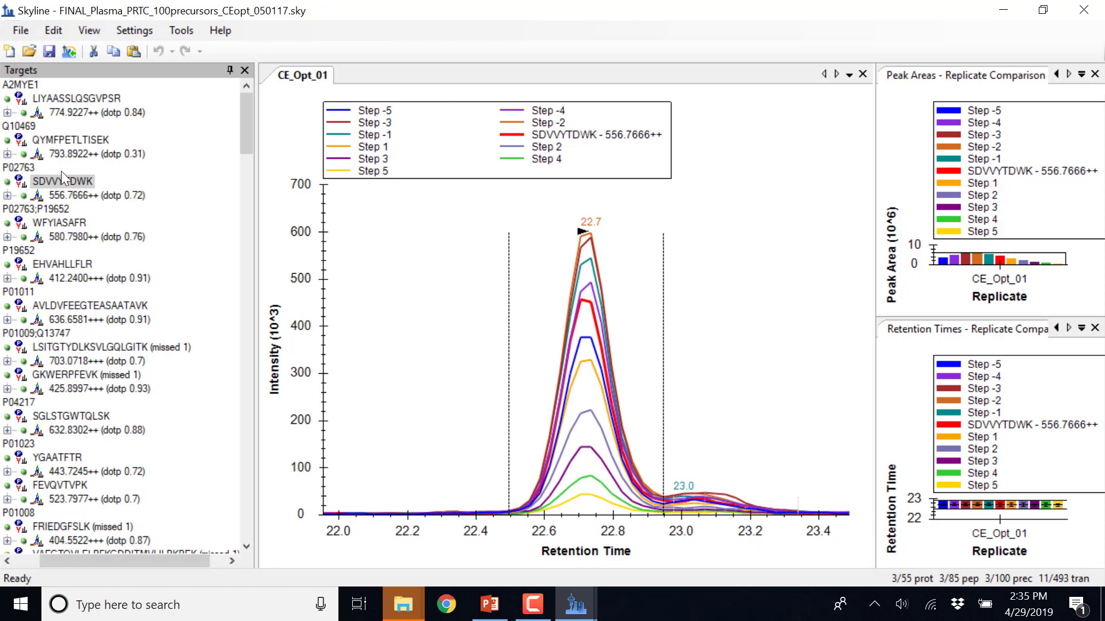
- Float the Peak Areas graph enlarged to compare the collision energy steps of SDVVYTDWK, and dock it back
left_click_drag(96, 566, 60, 546)
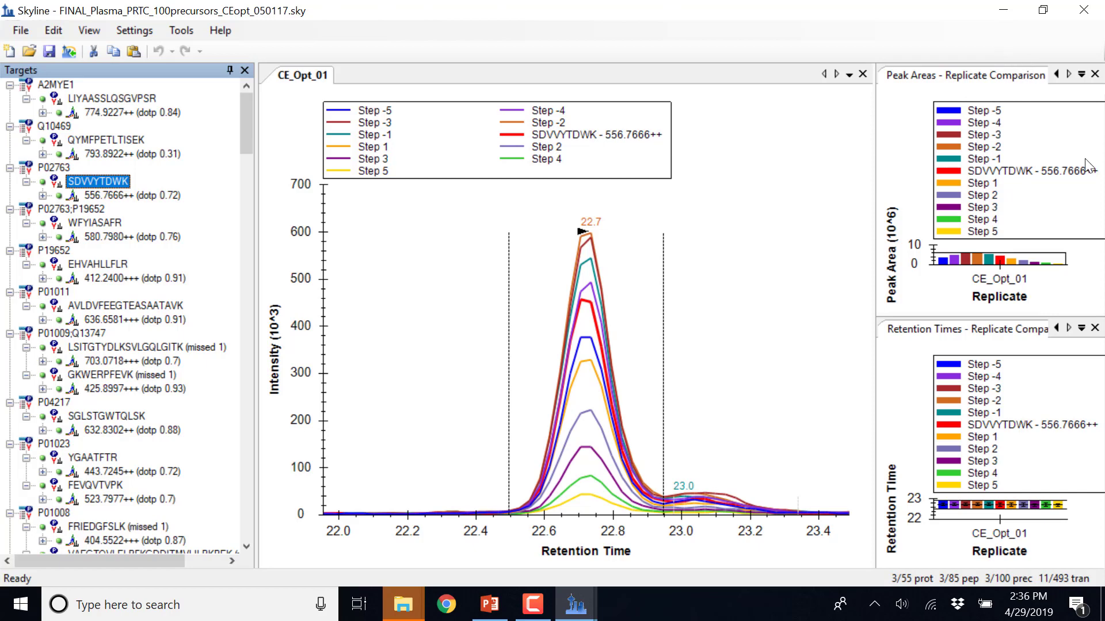
left_click_drag(998, 76, 294, 120)
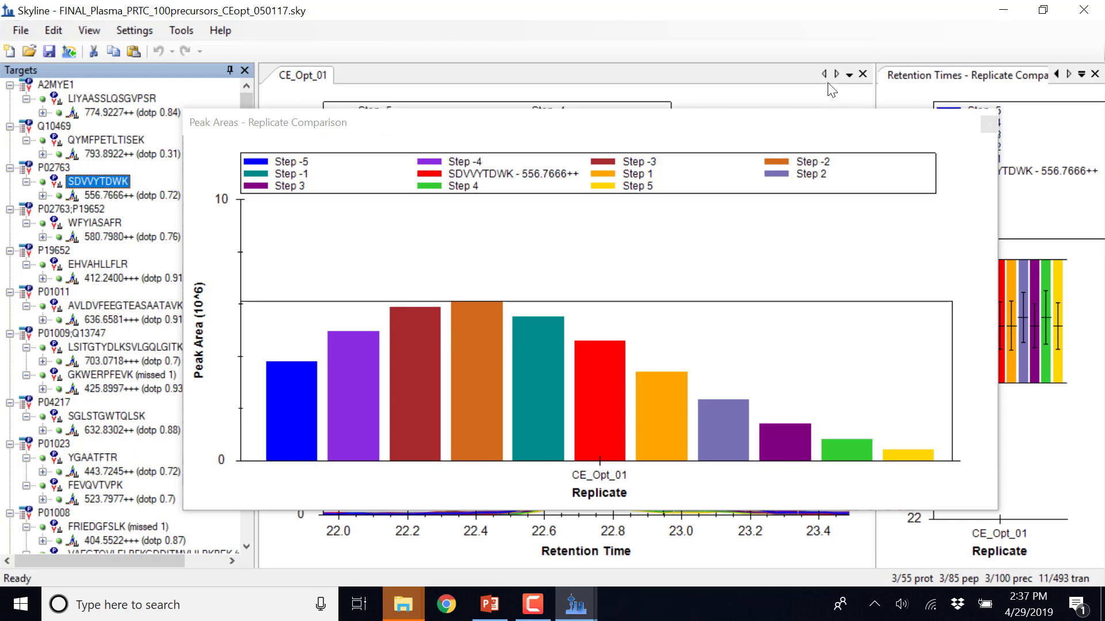
left_click_drag(817, 123, 990, 287)
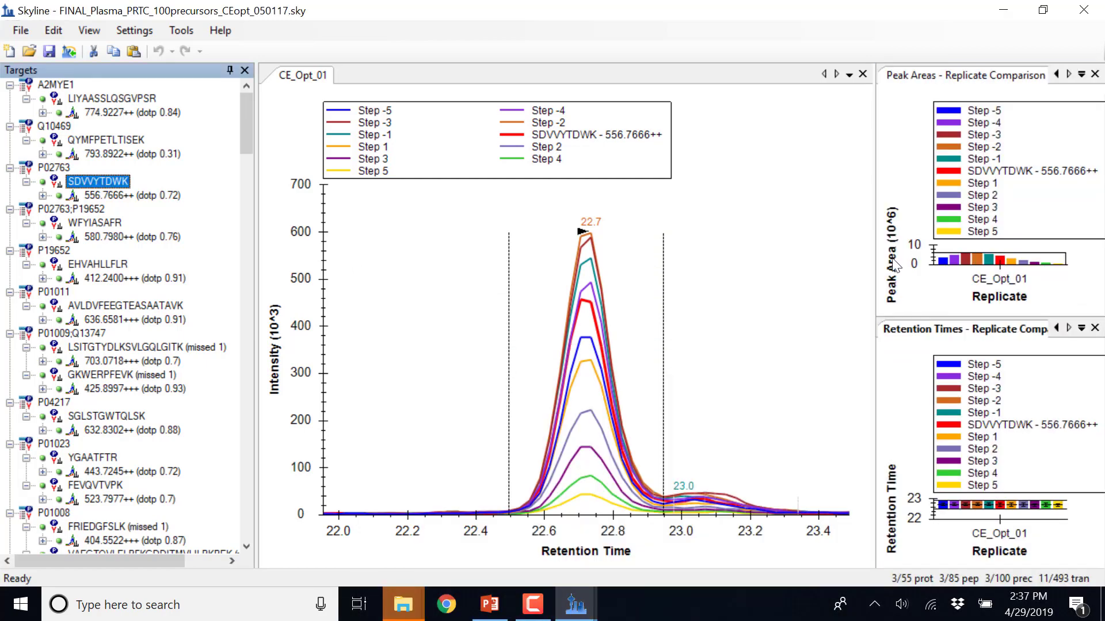
- Expand the 556.7666++ precursor, select its y6 transition, and float the Peak Areas graph over the chromatogram
left_click(44, 196)
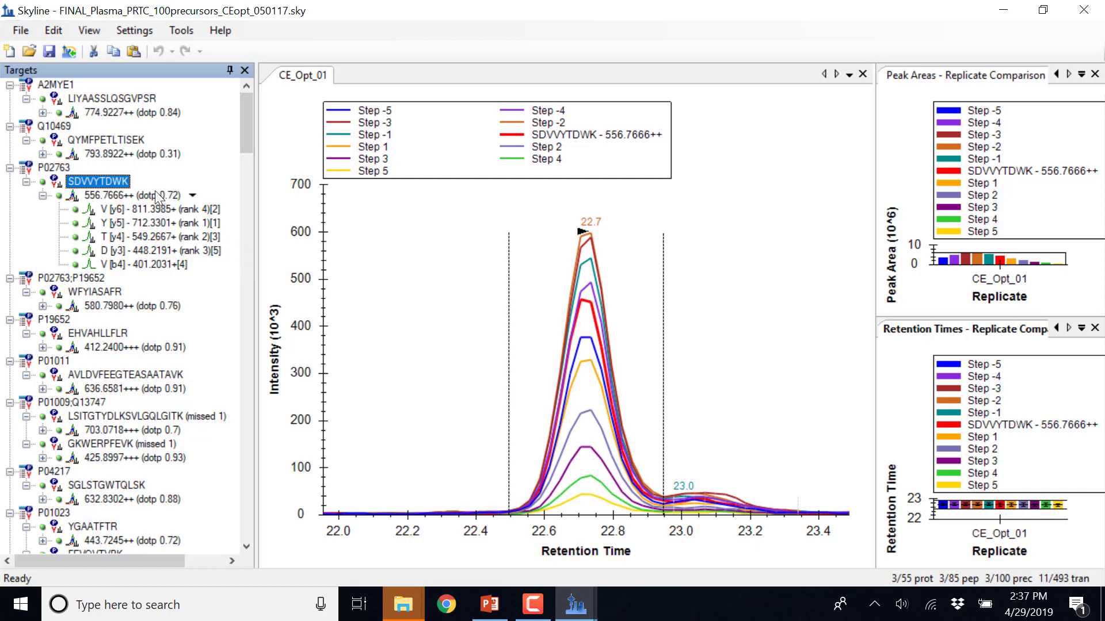
left_click(140, 210)
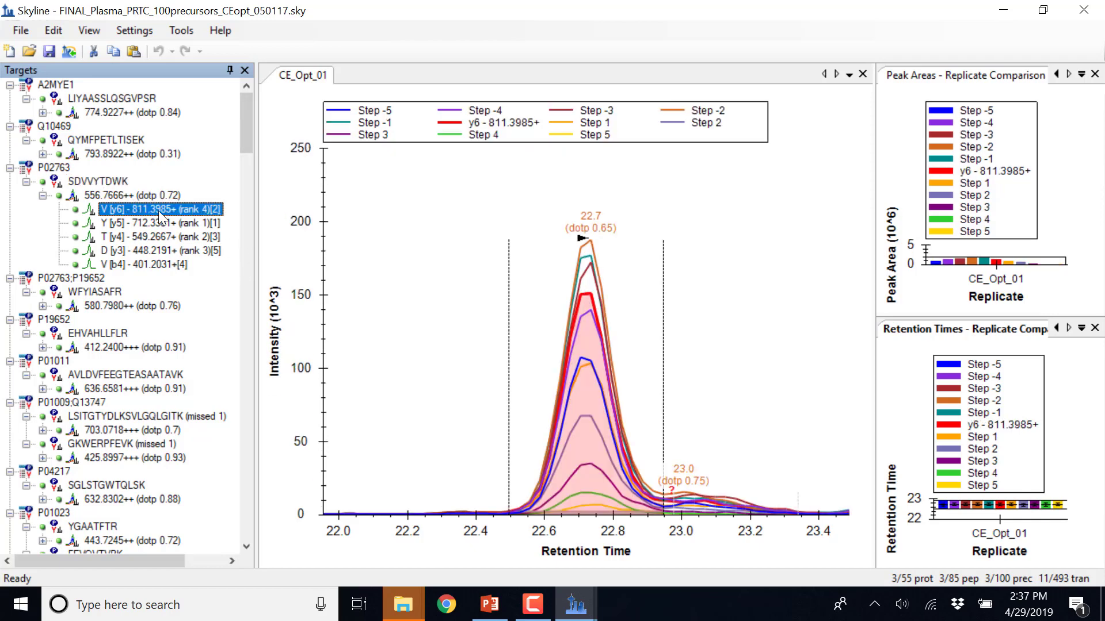
left_click_drag(909, 76, 337, 118)
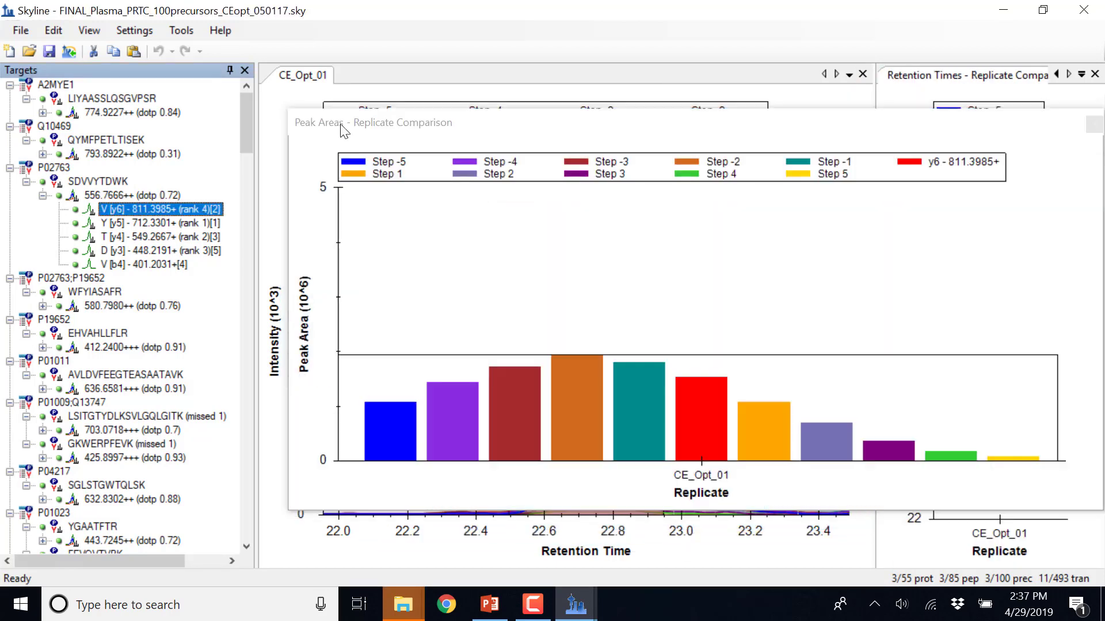
- Compare the collision energy peak areas of the y5, y4, y3 and b4 transitions and the WFYIASAFR precursor, ending on b4
left_click(144, 226)
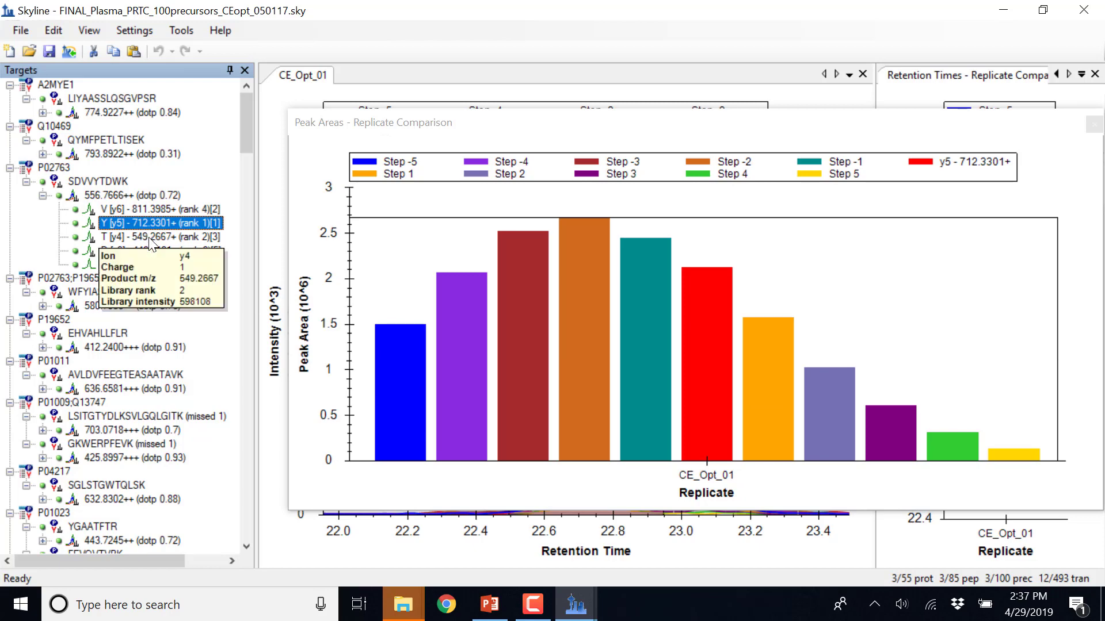
left_click(151, 245)
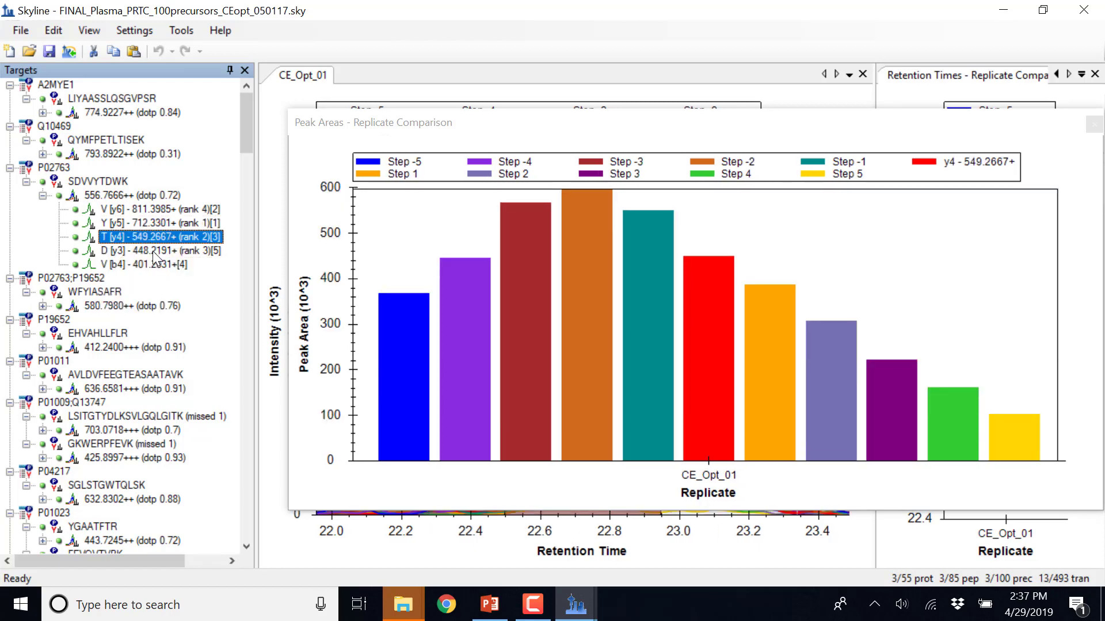
left_click(152, 252)
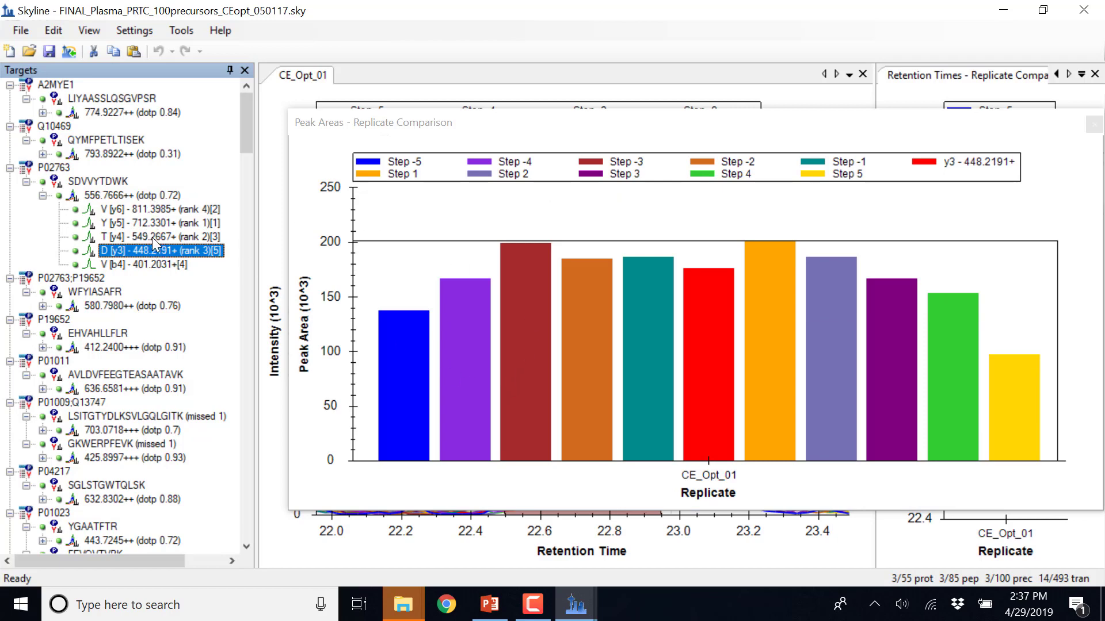
left_click(152, 238)
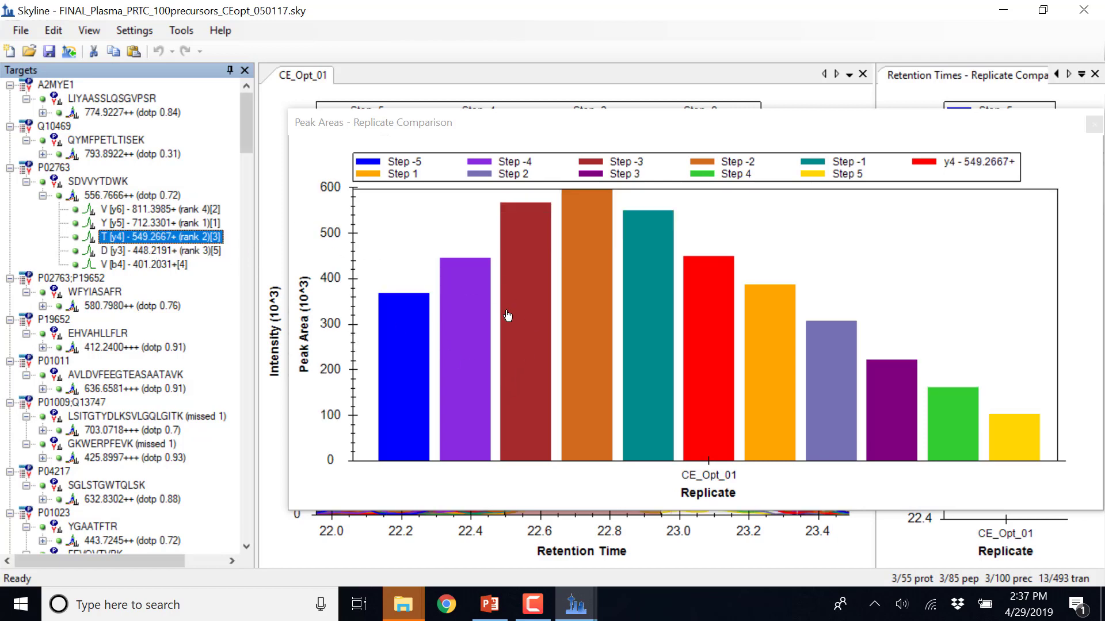
left_click(152, 252)
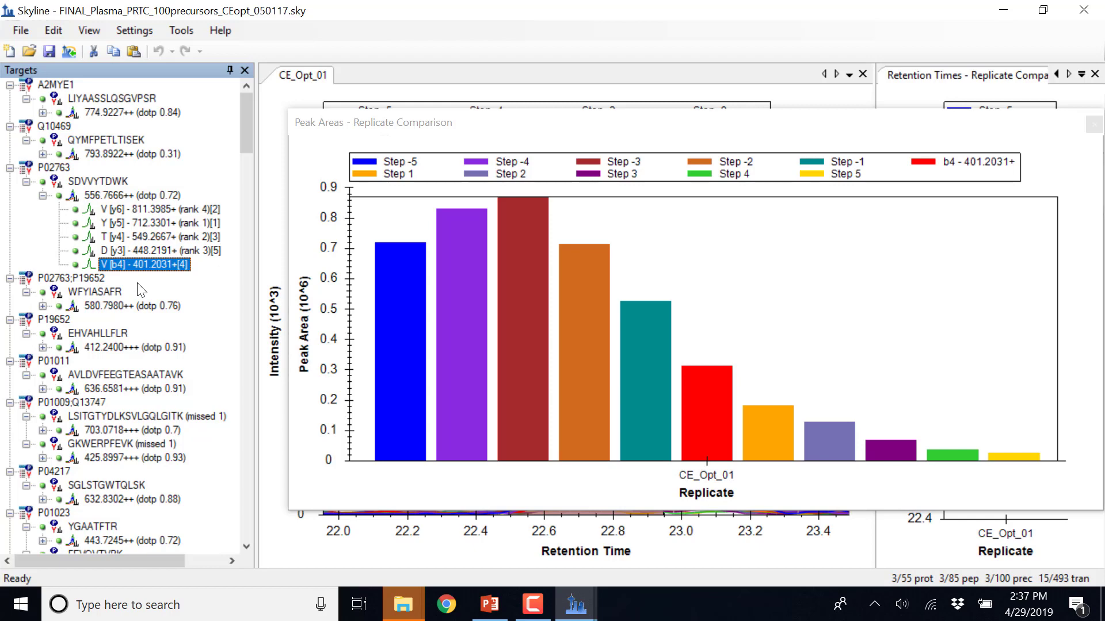
mouse_move(180, 267)
left_click(109, 306)
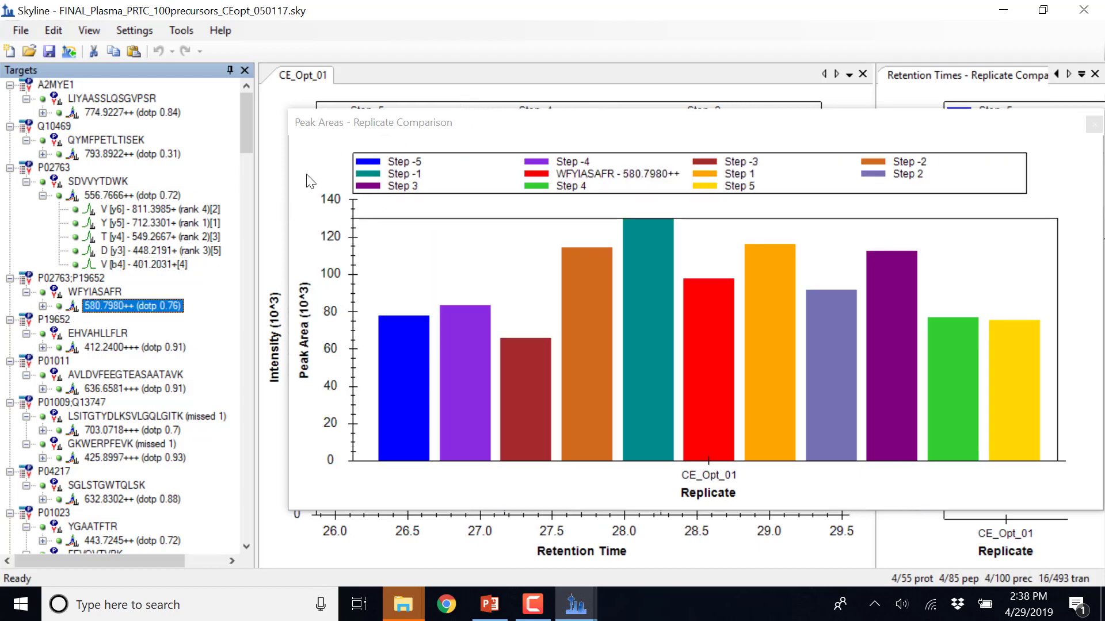
left_click(157, 264)
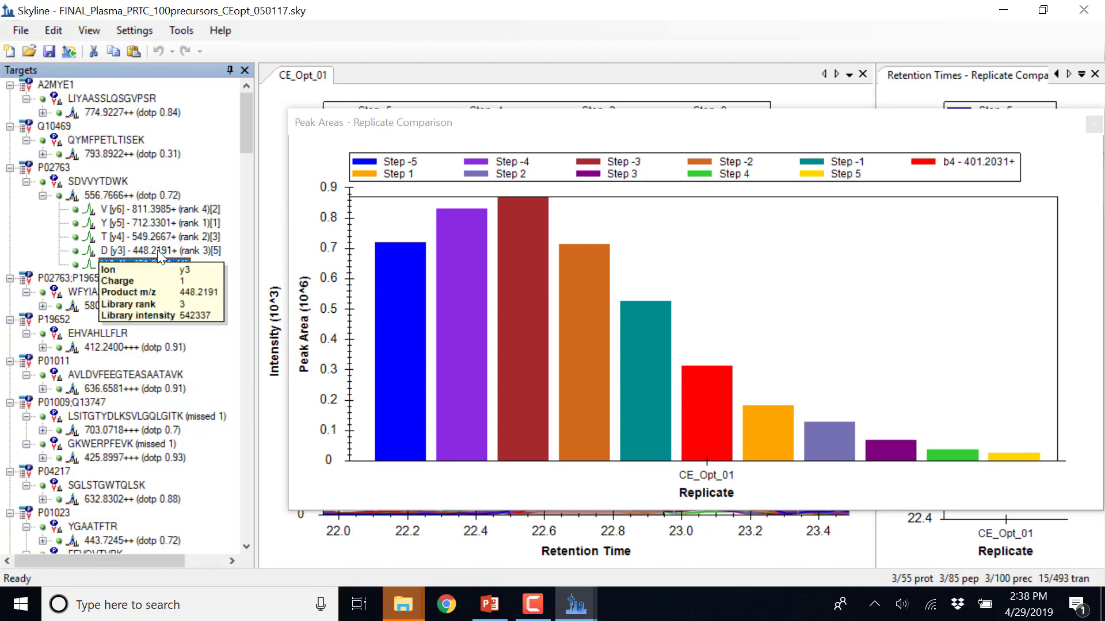
- Set the transitions display of the Peak Areas graph to All
right_click(856, 268)
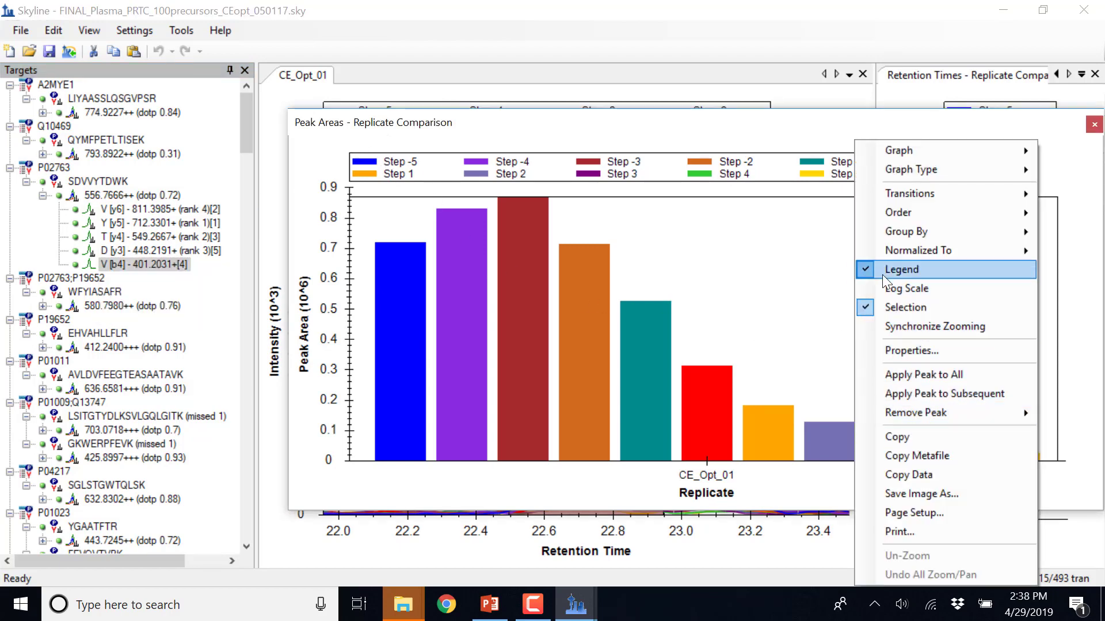
mouse_move(903, 191)
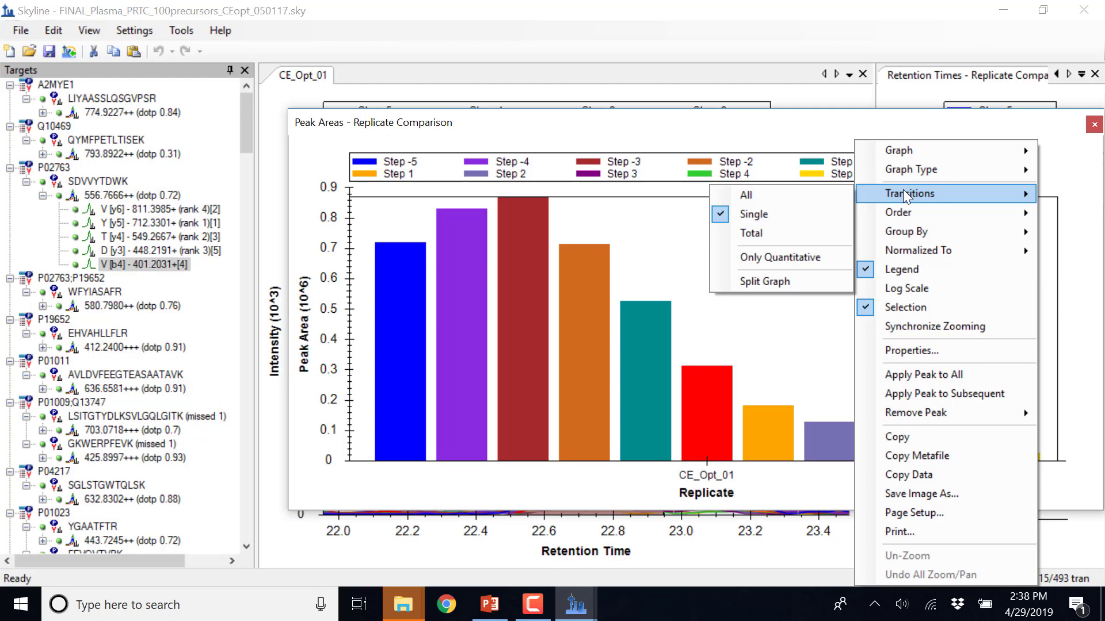
left_click(753, 196)
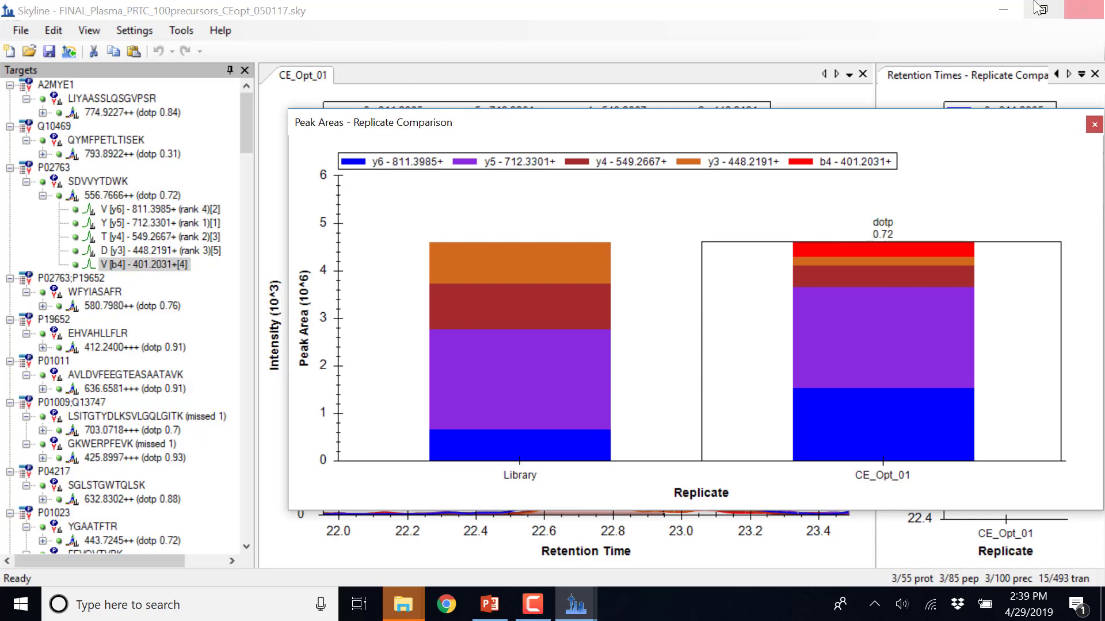
- Switch to the PowerPoint presentation to view the Importing Results slide, and return to Skyline
left_click(490, 605)
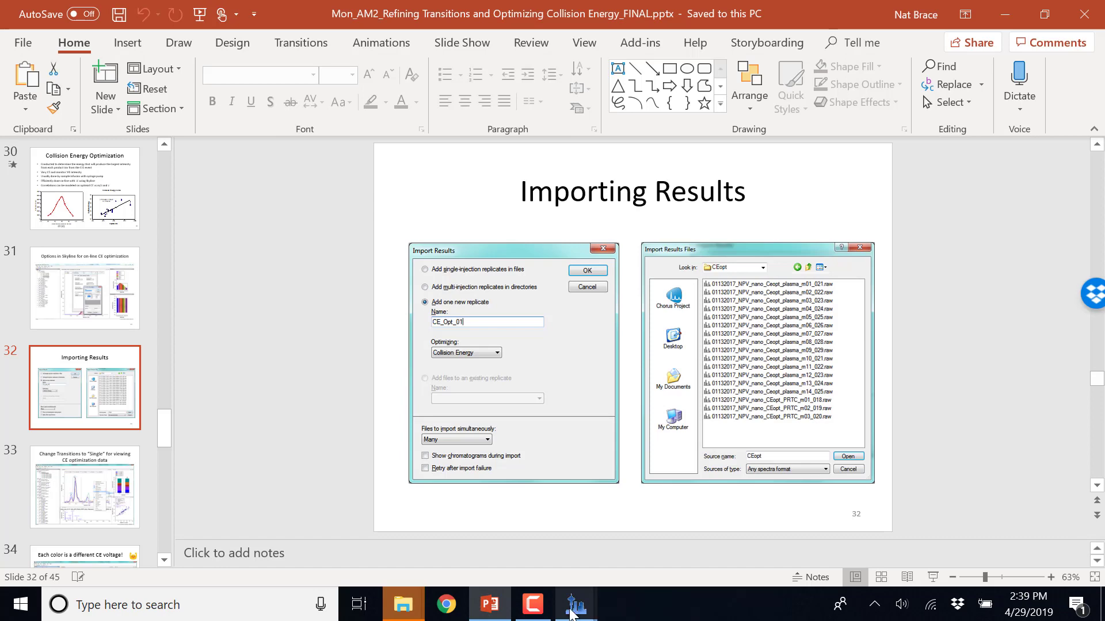
mouse_move(573, 611)
left_click(633, 547)
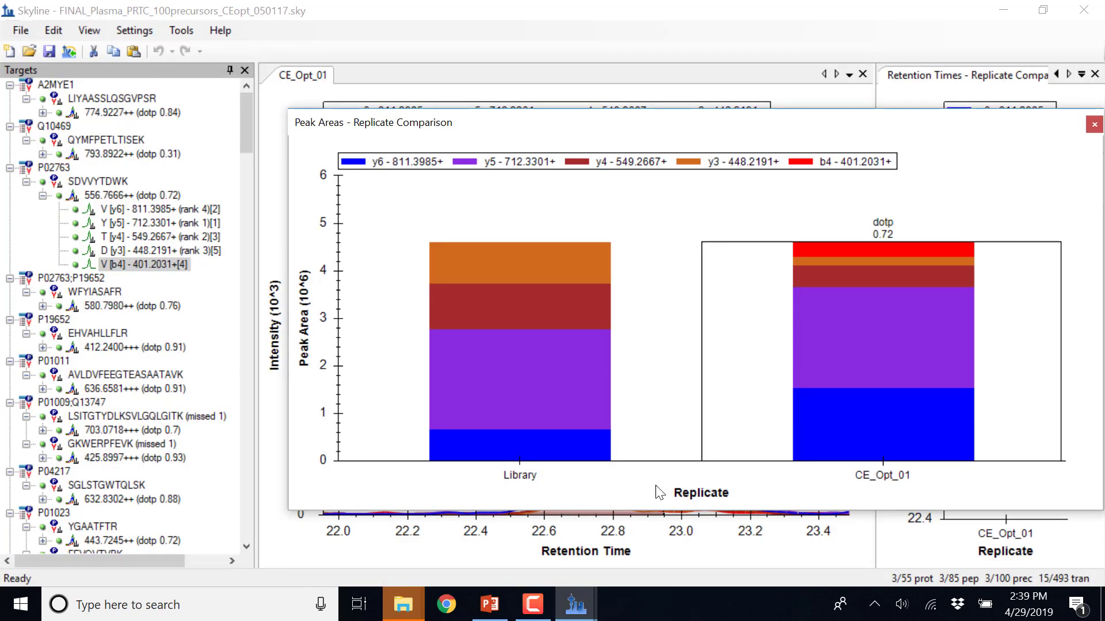
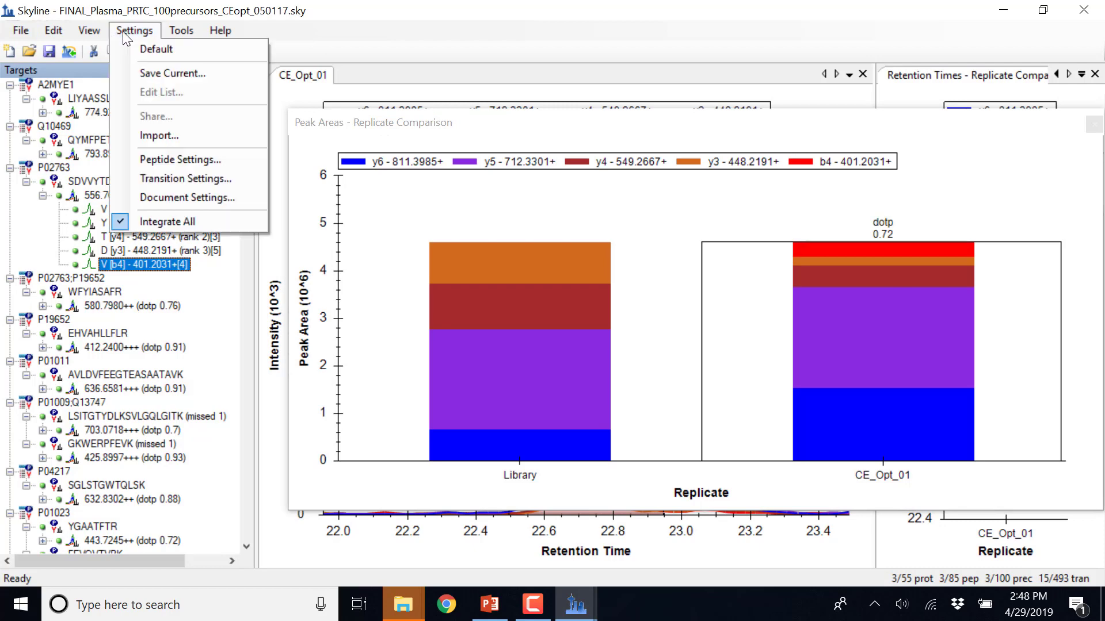
- Set the optimization step count of the Thermo Quantiva (Opt) collision energy equation to 4 and apply the transition settings
left_click(176, 182)
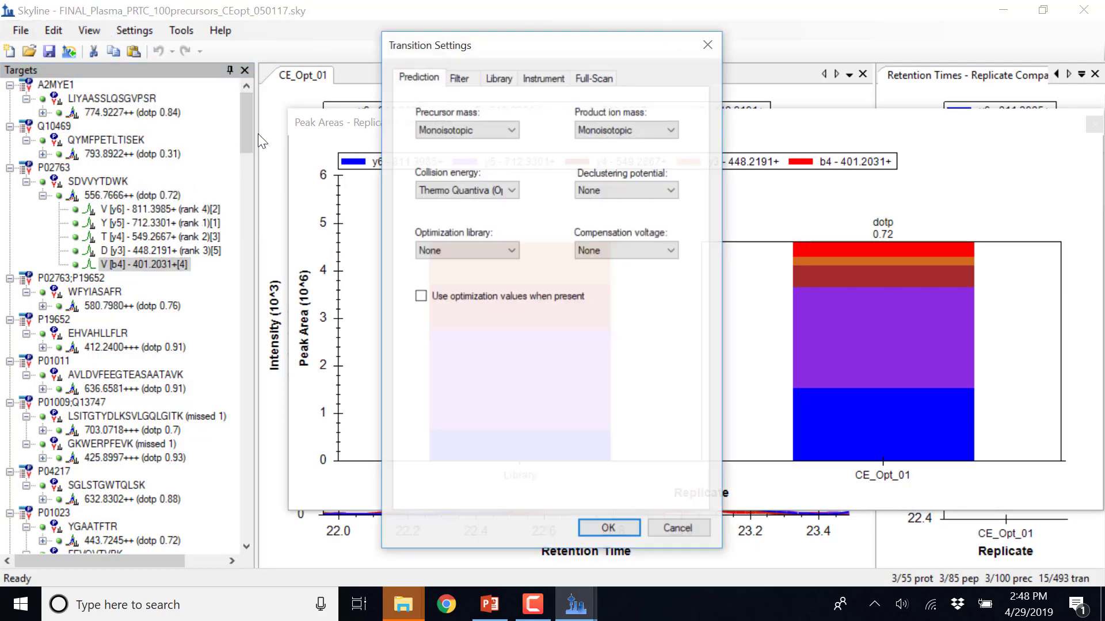
left_click(450, 191)
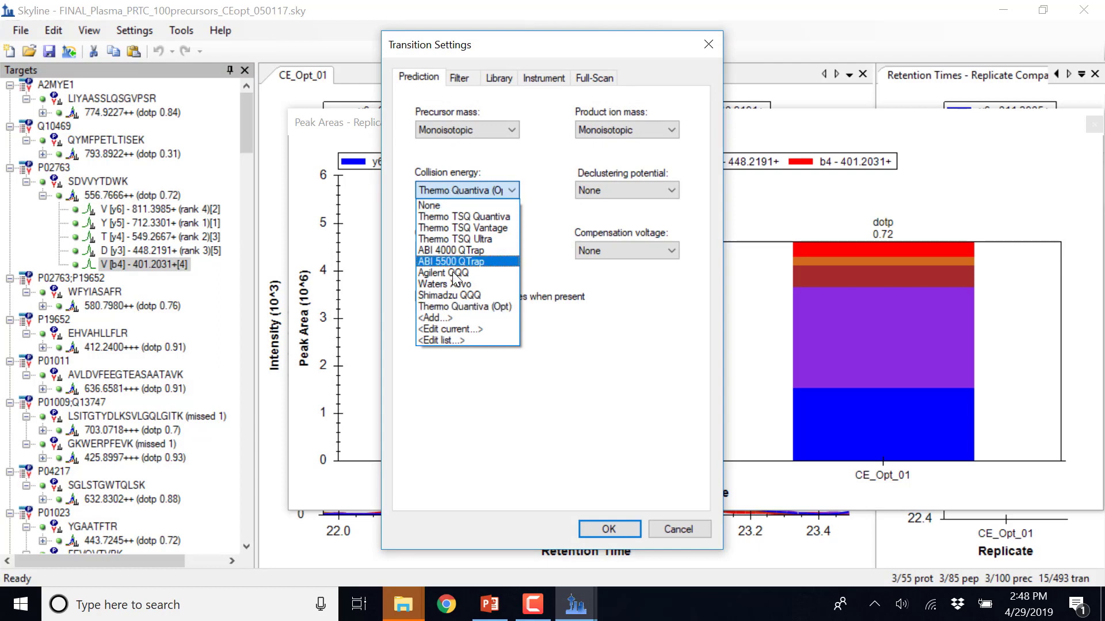
left_click(457, 330)
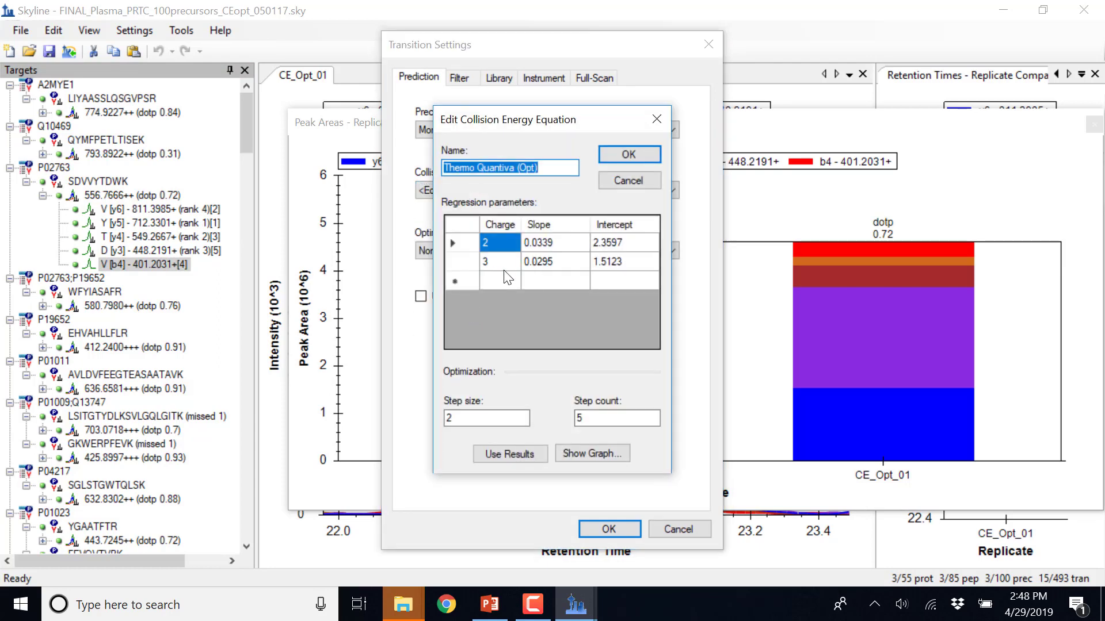
left_click(590, 420)
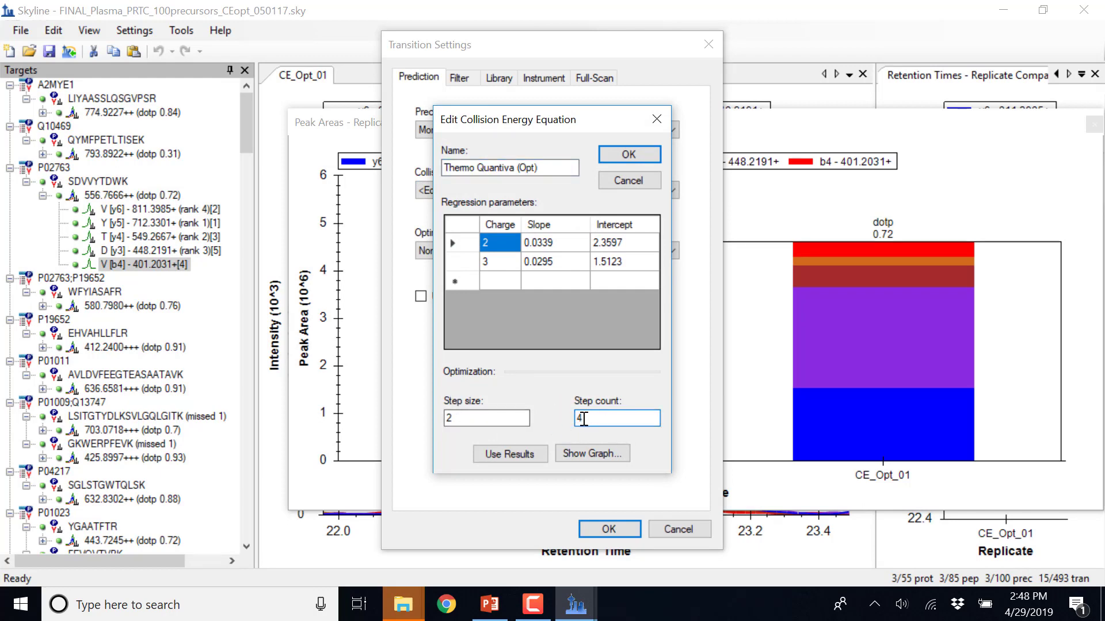
left_click(630, 154)
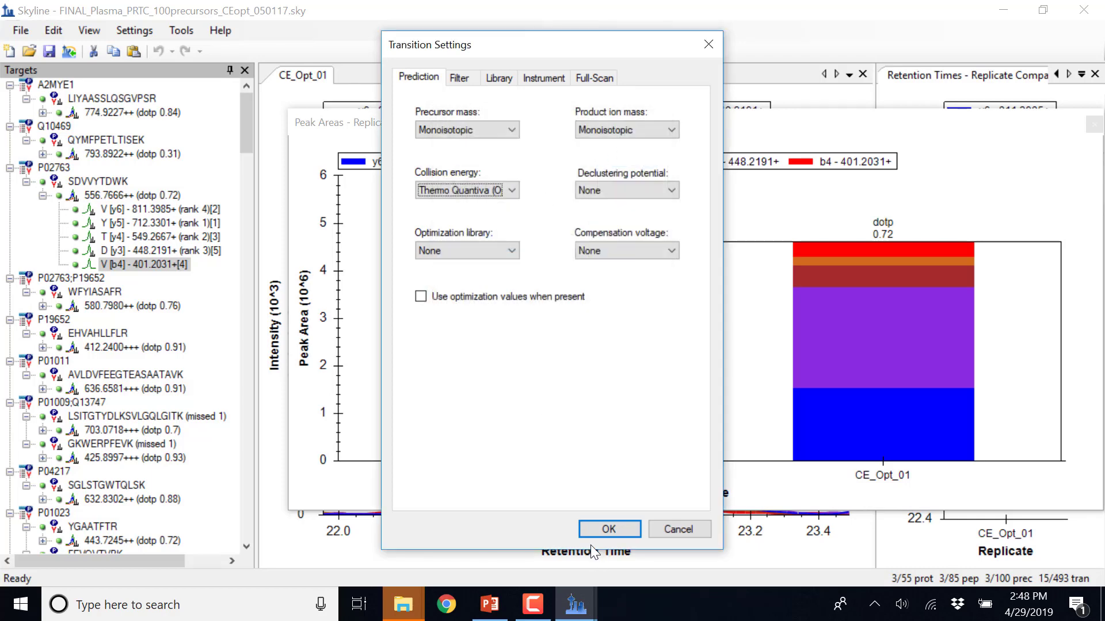
left_click(628, 526)
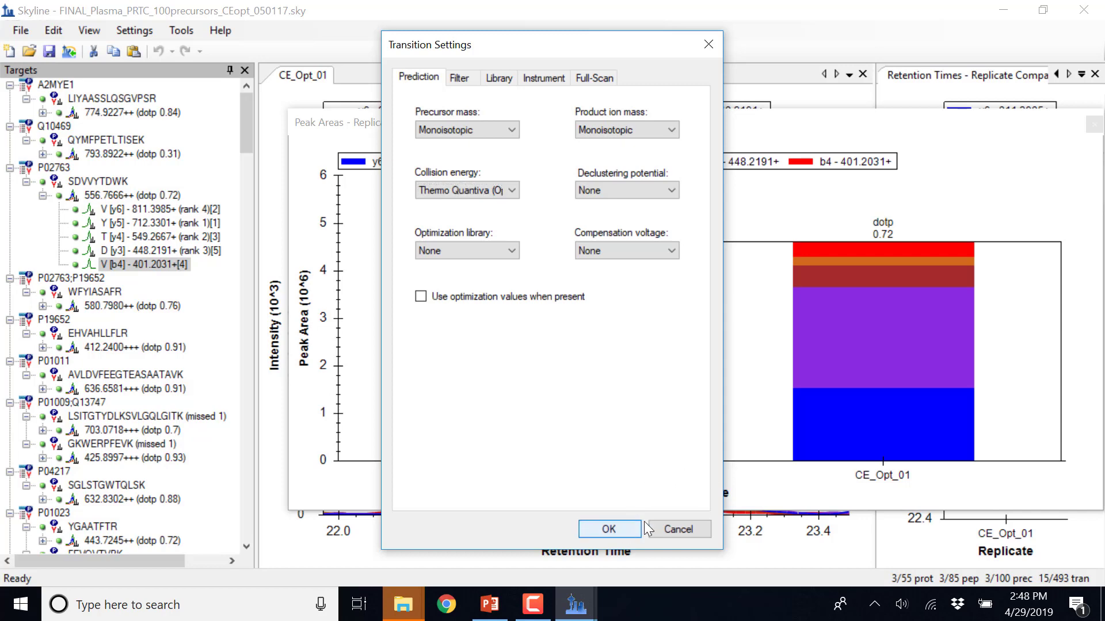
- Start a transition list export for the Thermo instrument type with multiple methods, ignoring proteins
left_click(17, 33)
mouse_move(99, 233)
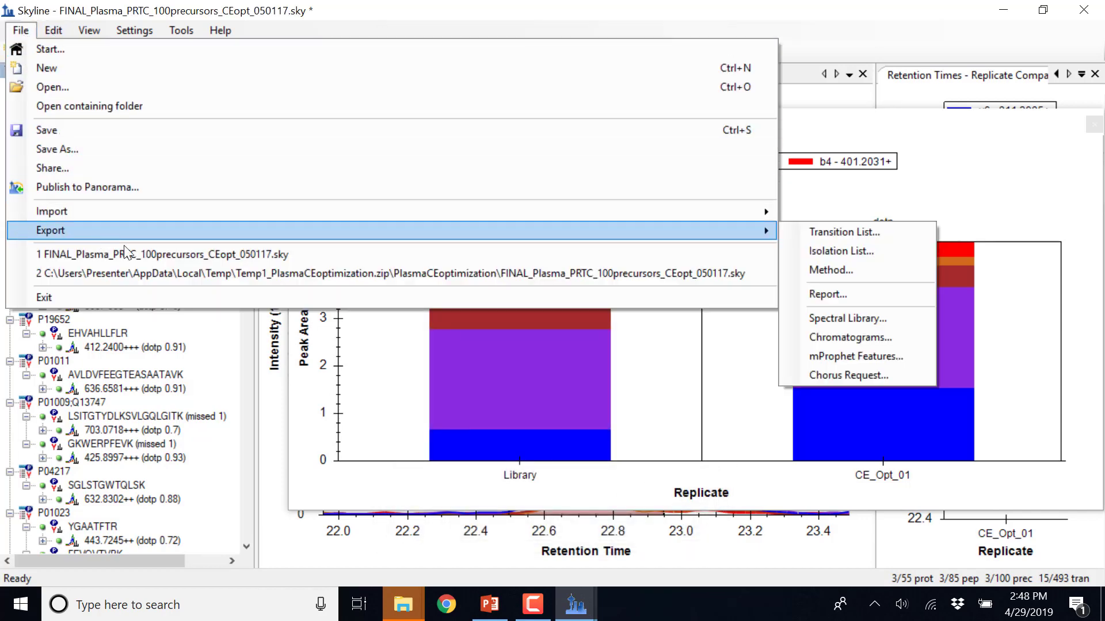
left_click(822, 233)
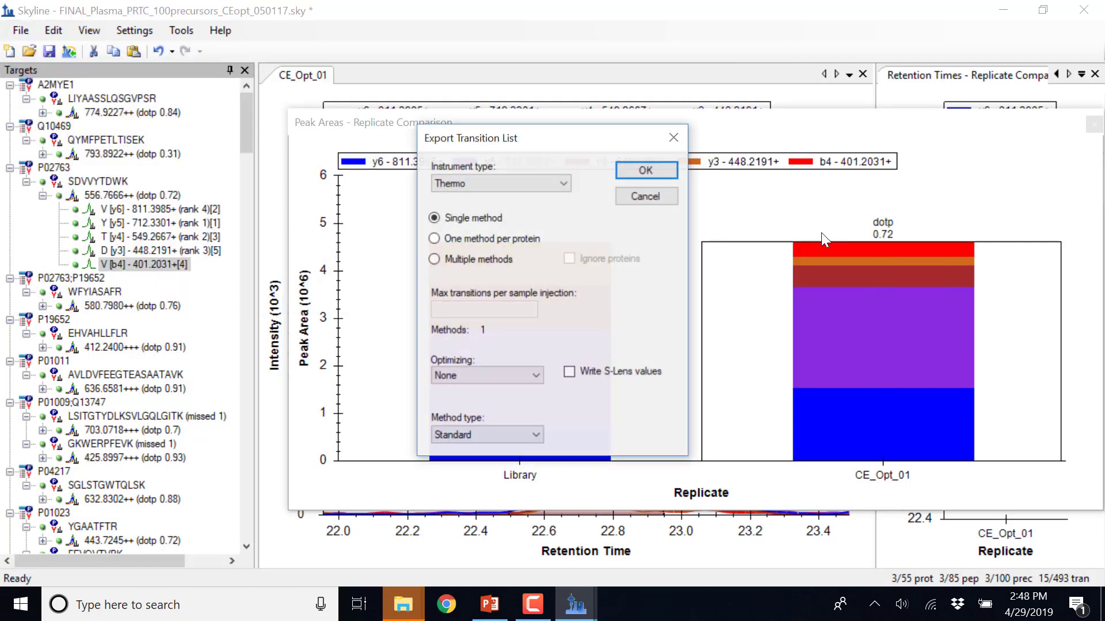
left_click(524, 184)
left_click(548, 189)
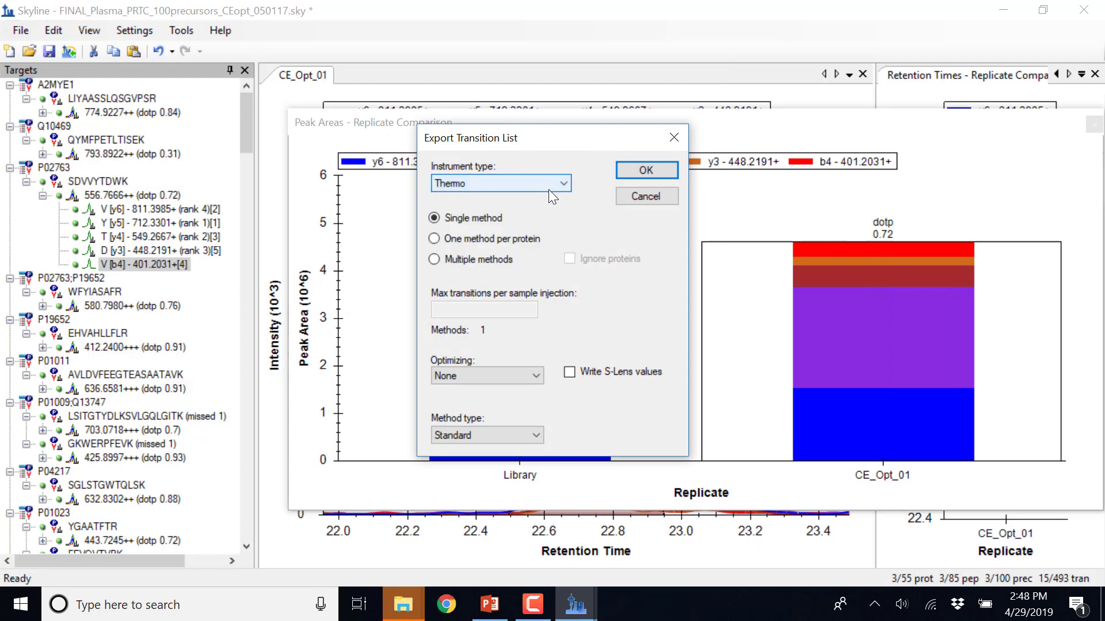
left_click(443, 260)
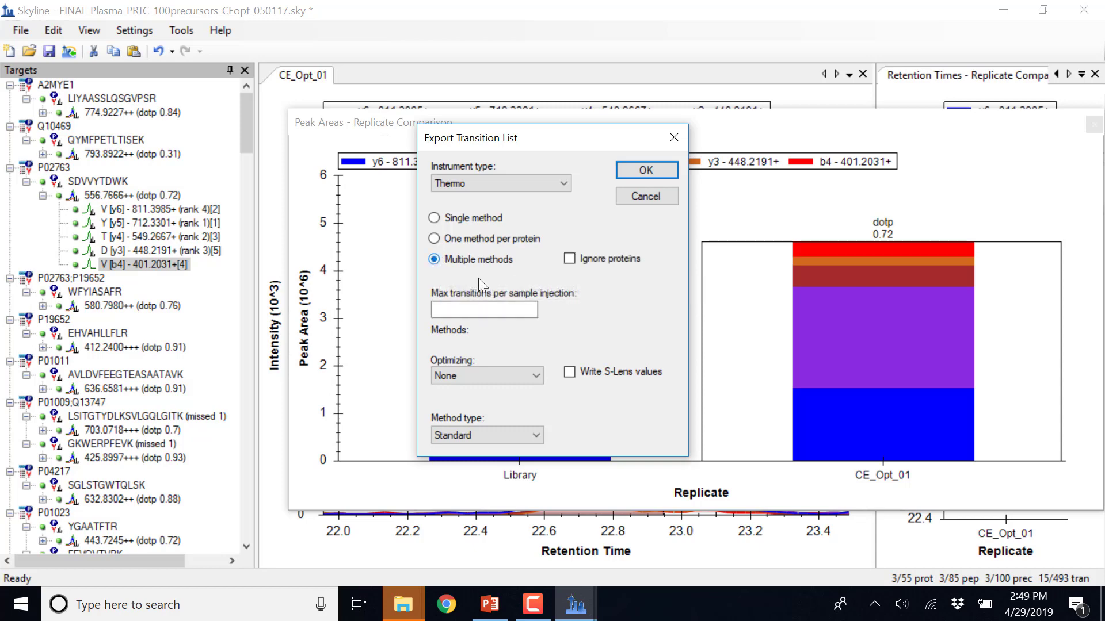
left_click(569, 259)
- Set the export's maximum transitions per sample injection to 750 and its optimization to Collision Energy
left_click(486, 307)
type("1500")
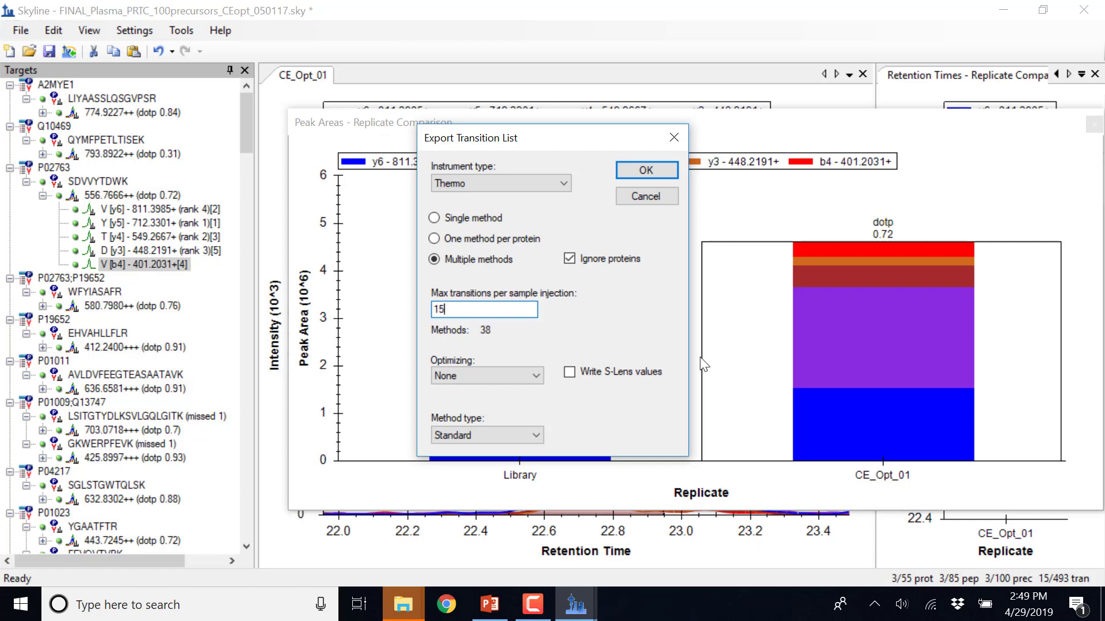
key("BackSpace")
key("BackSpace")
key("BackSpace")
key("BackSpace")
type("750")
left_click(503, 375)
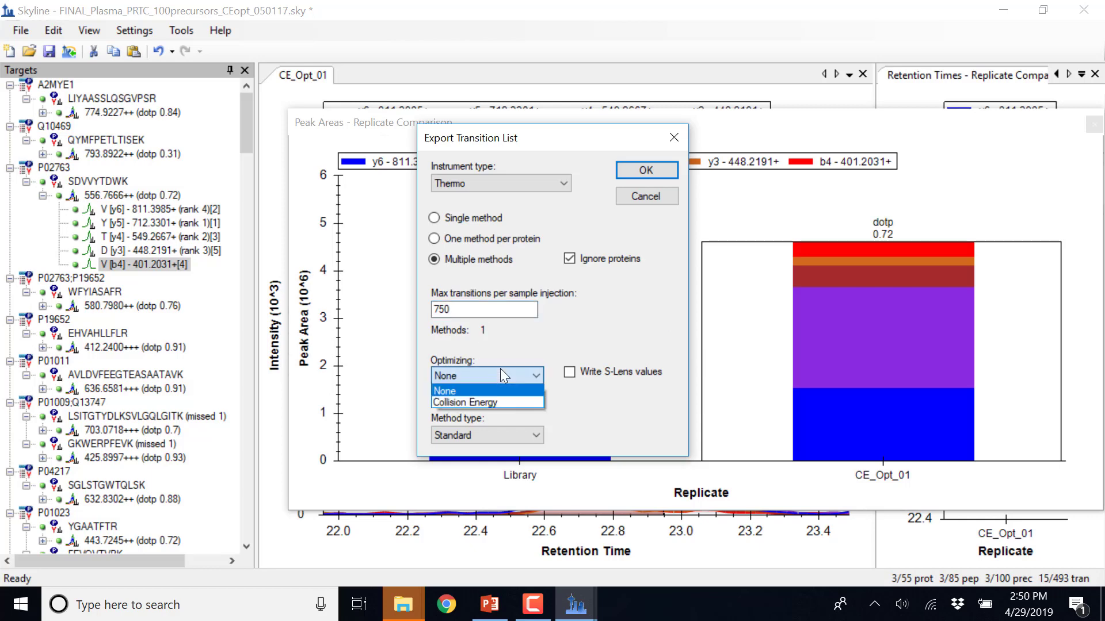
left_click(506, 401)
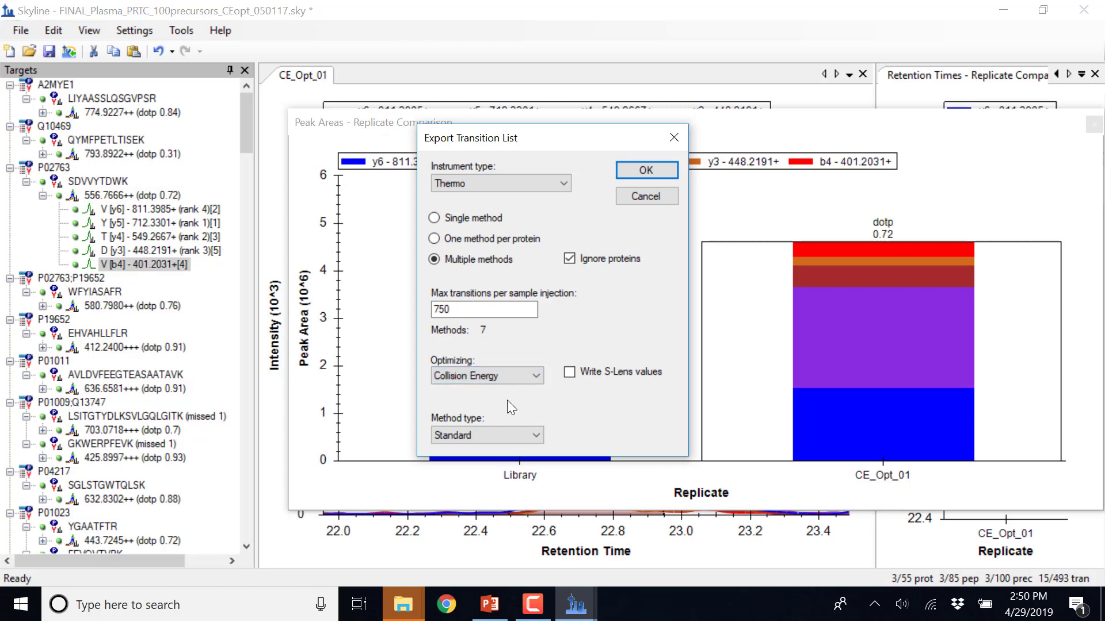
- Switch the export's optimization to None and back to Collision Energy to compare the number of methods
left_click(520, 374)
left_click(513, 392)
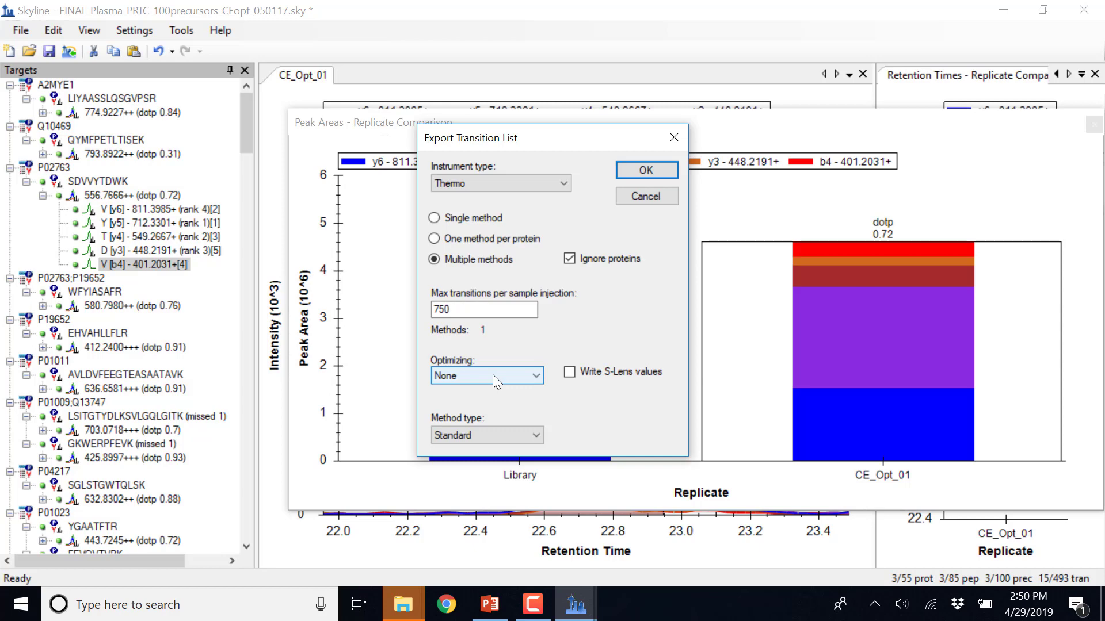
left_click(493, 374)
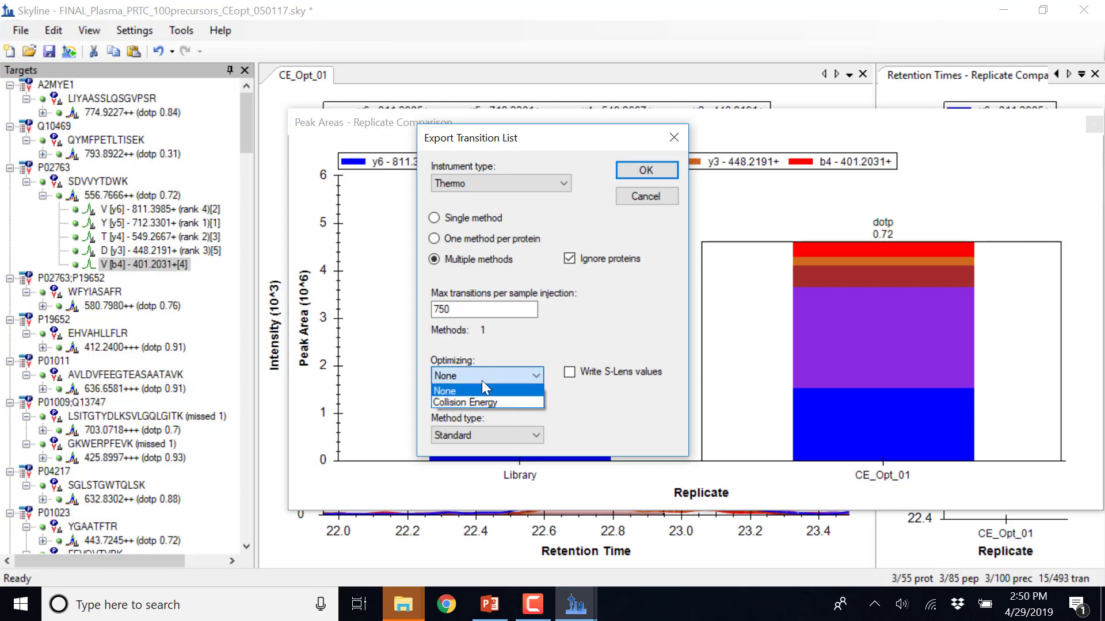
left_click(487, 402)
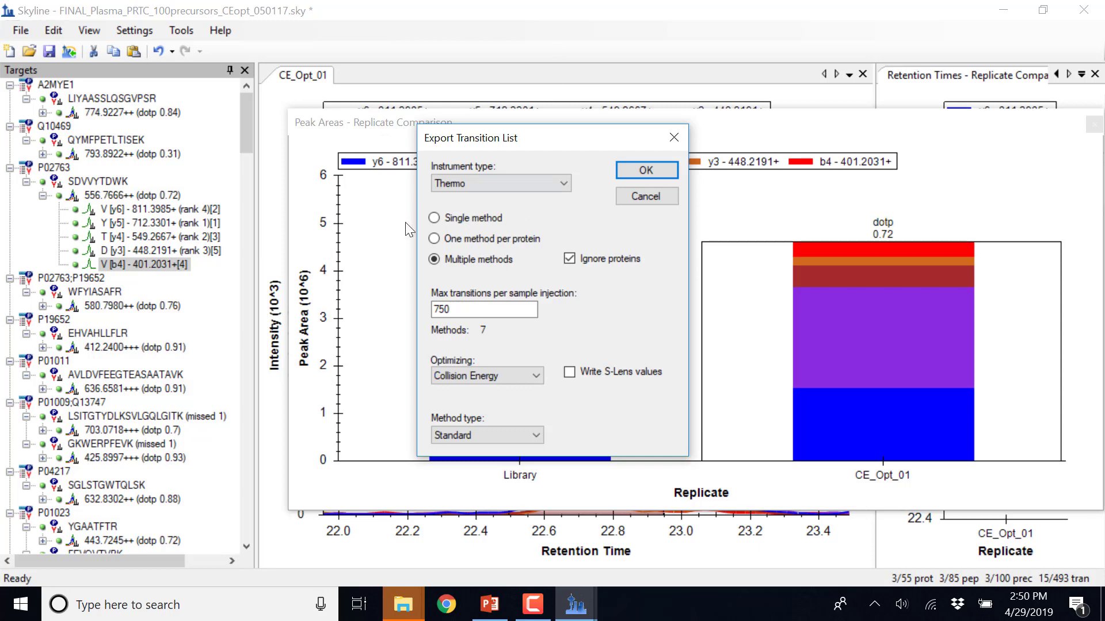
- Export the transition list to the Plasma folder under the file name CEoptlist
left_click(644, 170)
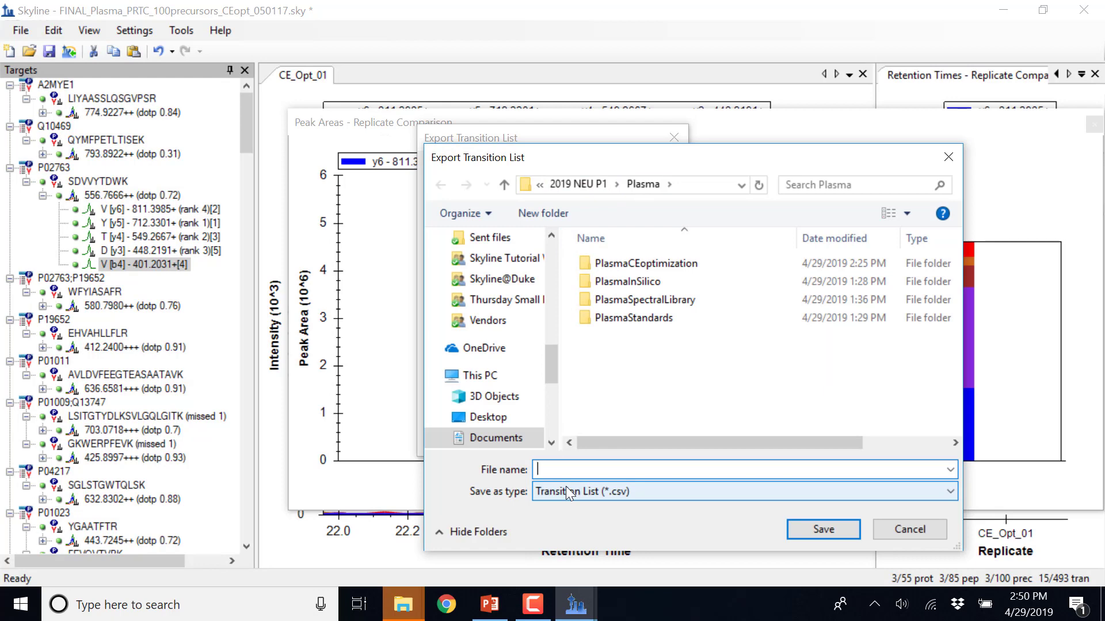
type("CEoptlist")
left_click(823, 529)
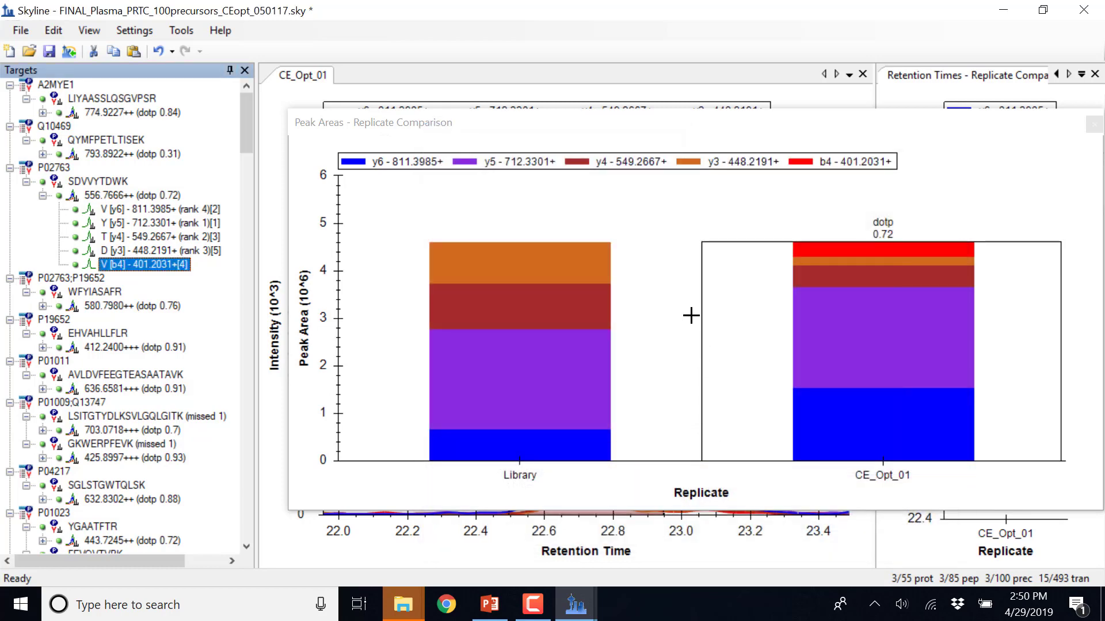
- Browse to the Plasma folder in File Explorer and open the exported CEoptlist_0001.csv in Excel
left_click(402, 613)
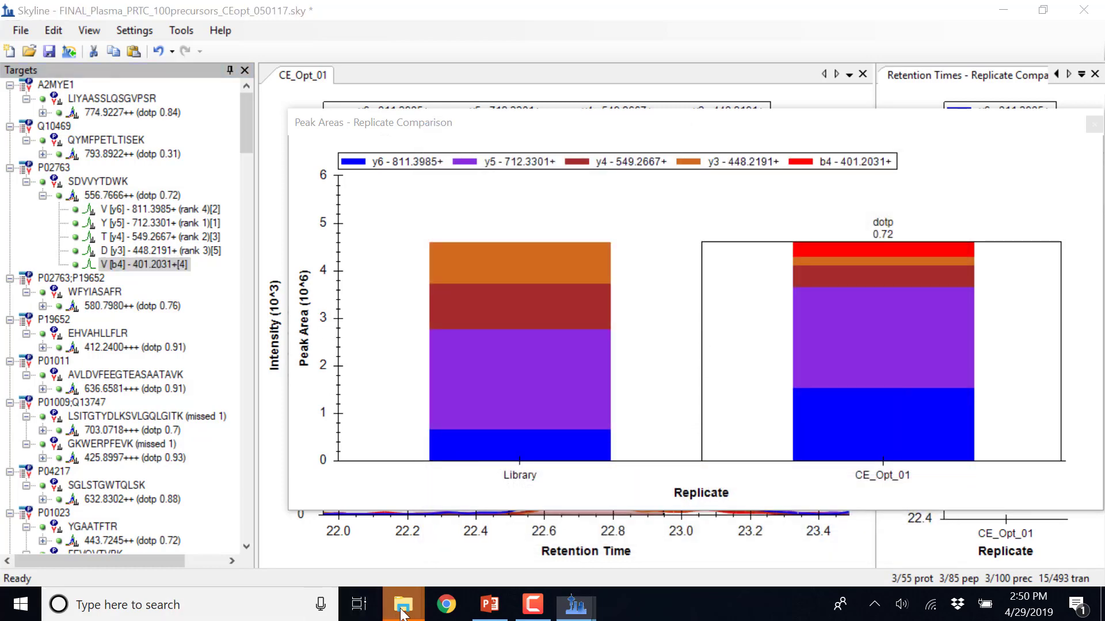
left_click(788, 530)
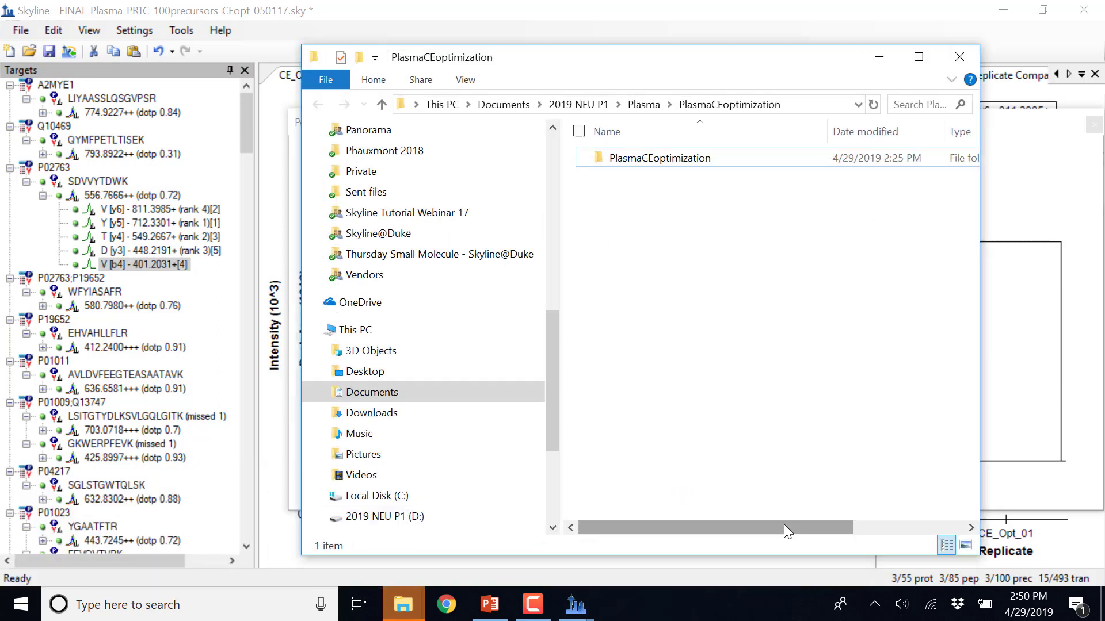
left_click(639, 105)
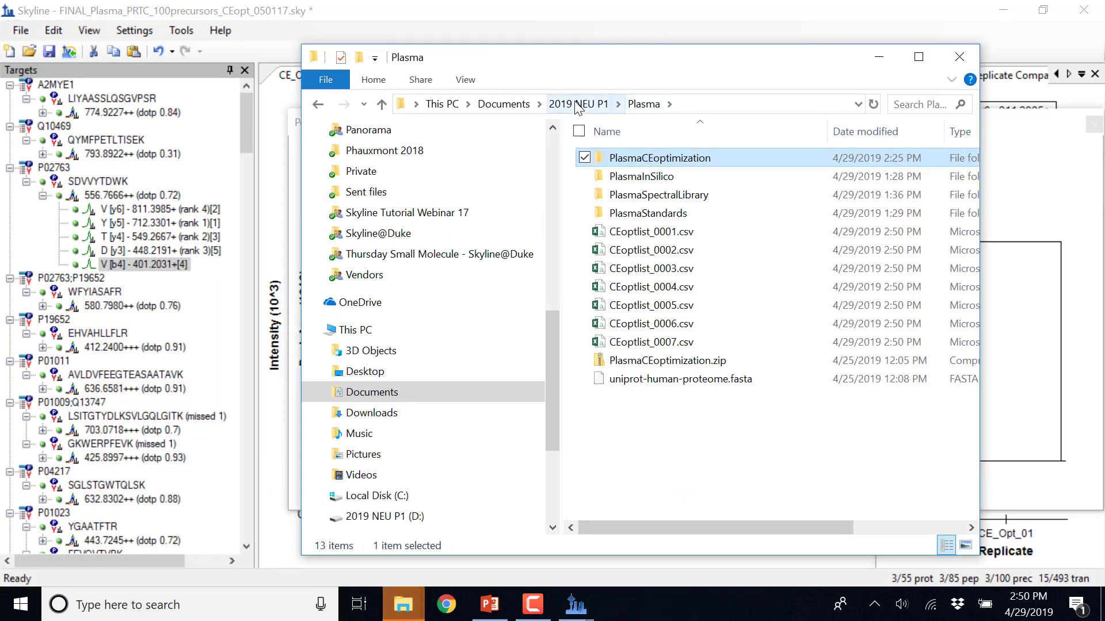
right_click(693, 233)
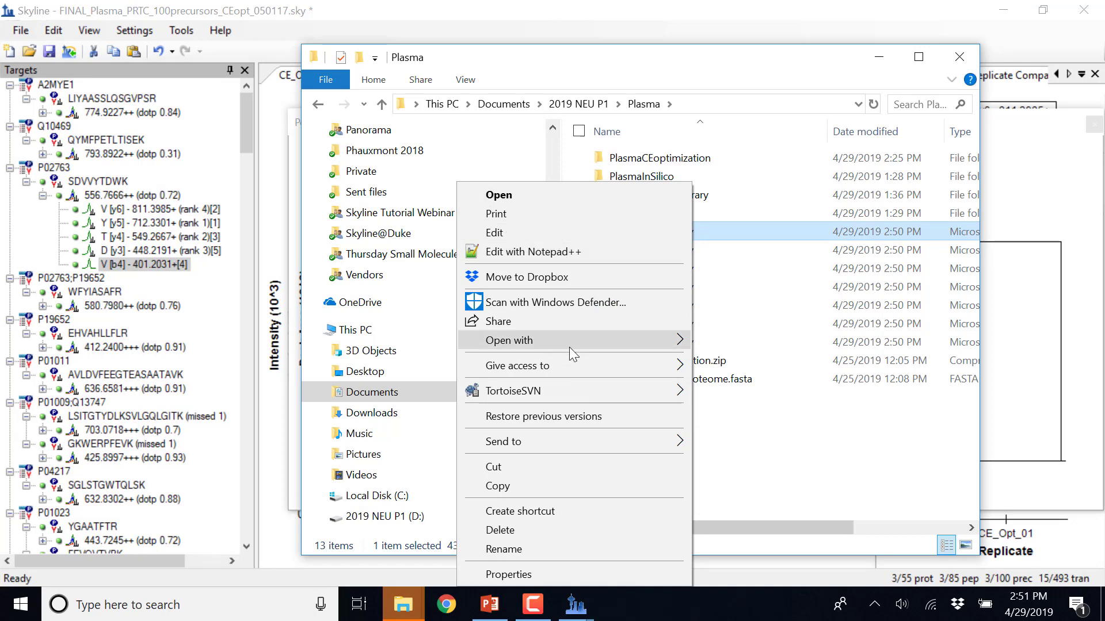
mouse_move(610, 346)
left_click(741, 343)
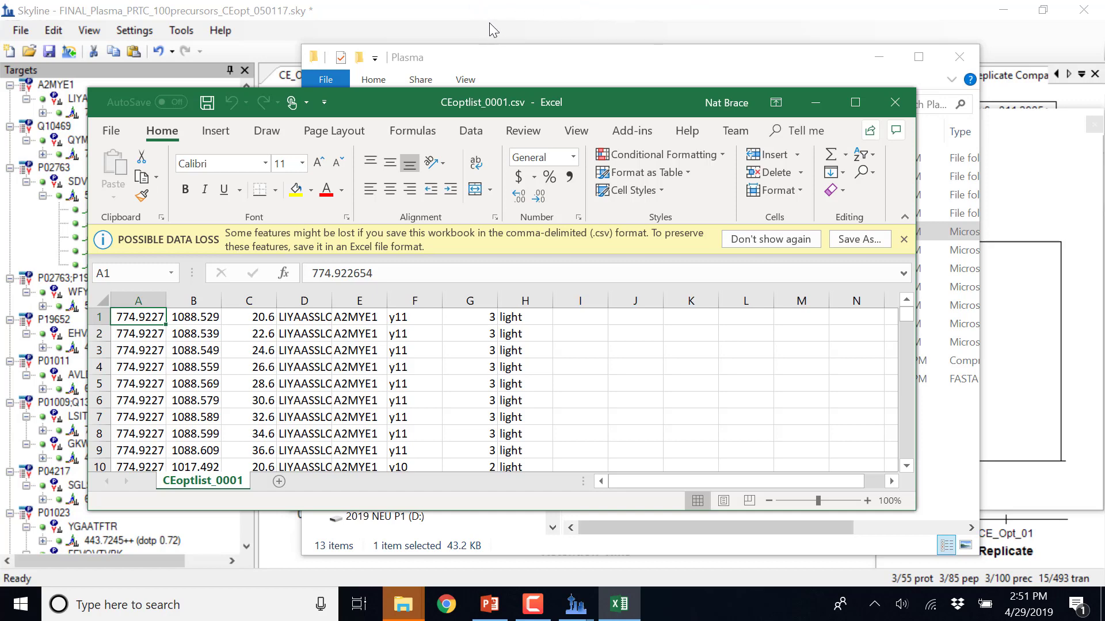
- Return to Skyline, set up a results import optimizing Collision Energy as one new replicate named CEopt_02, and cancel it
left_click(471, 19)
left_click(21, 29)
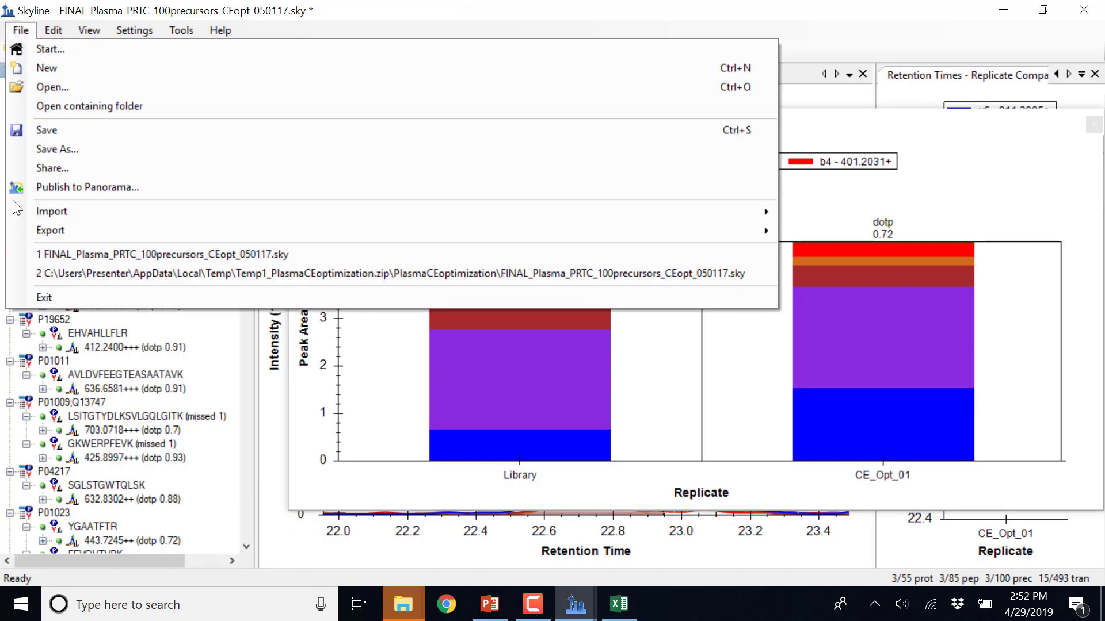
mouse_move(68, 230)
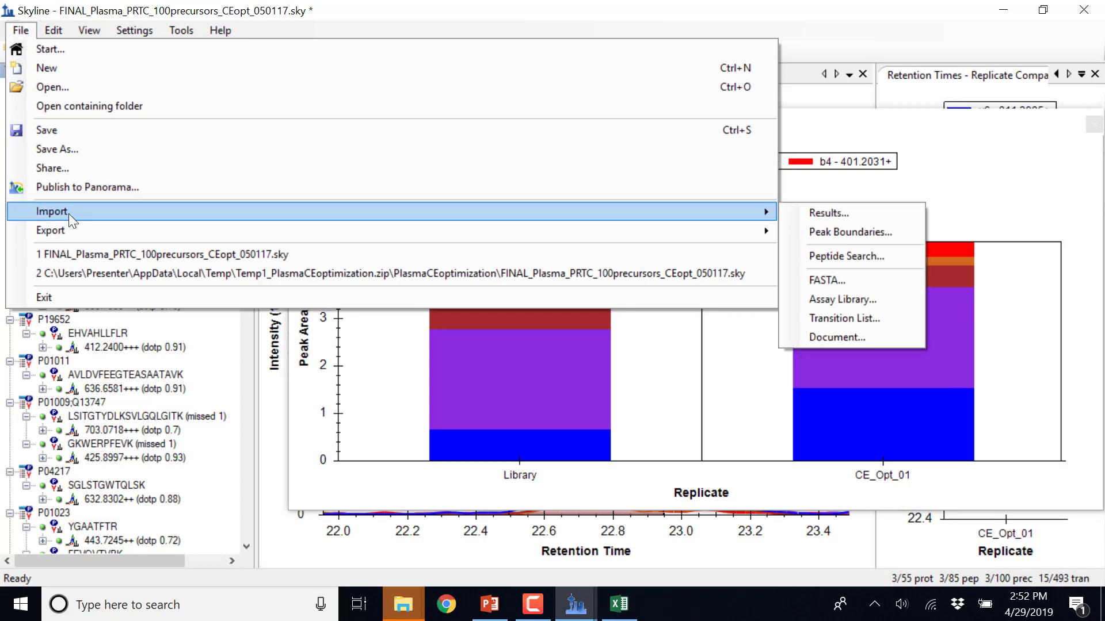
mouse_move(759, 211)
left_click(795, 214)
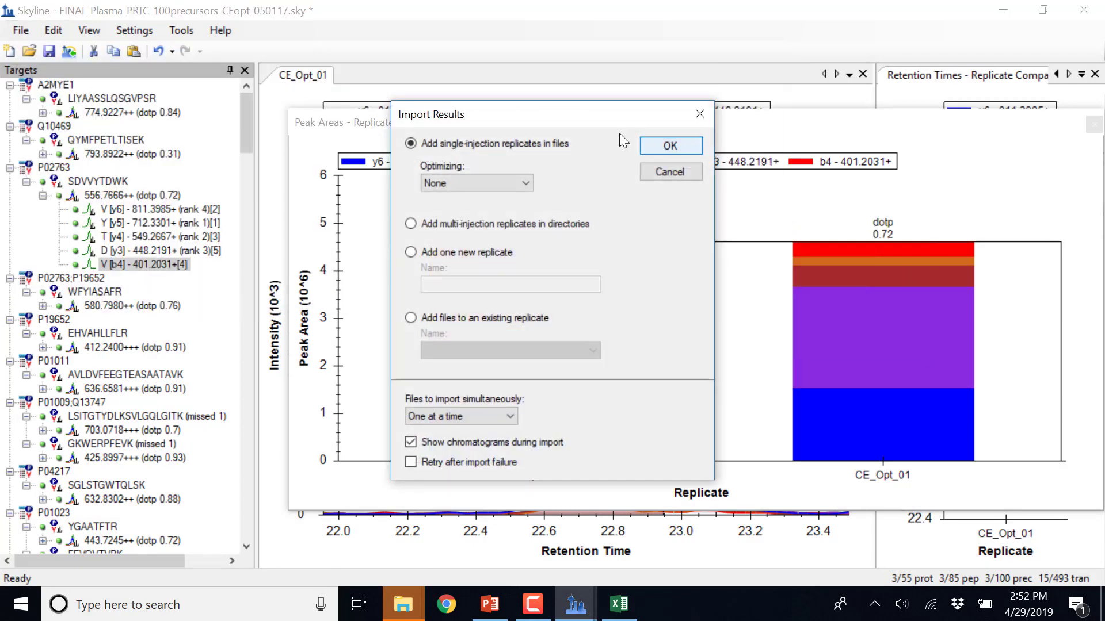
left_click(524, 184)
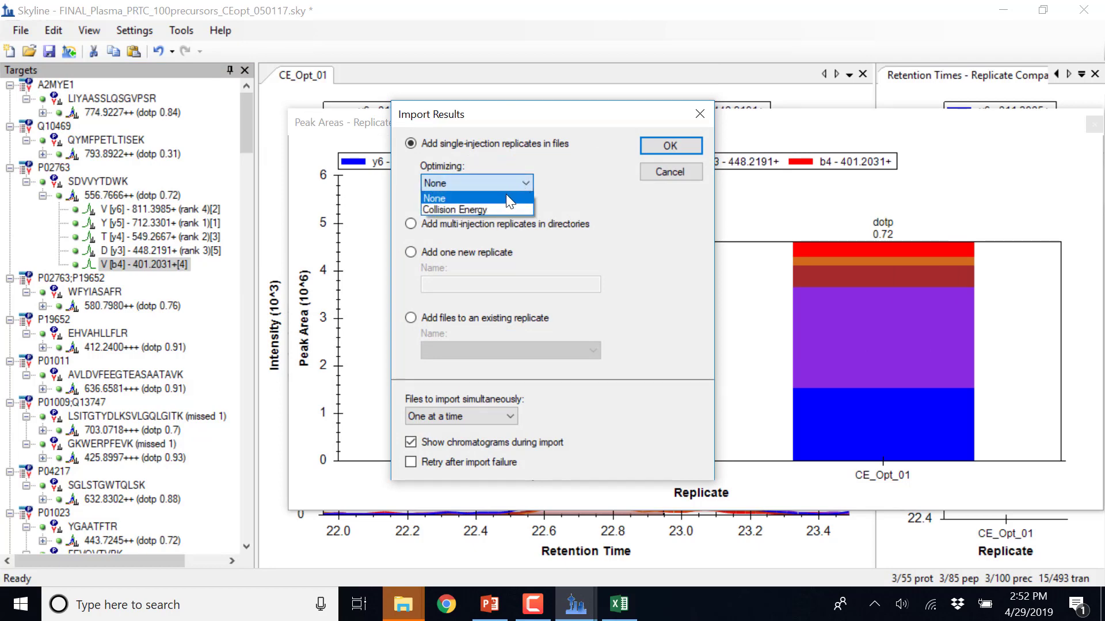
left_click(508, 207)
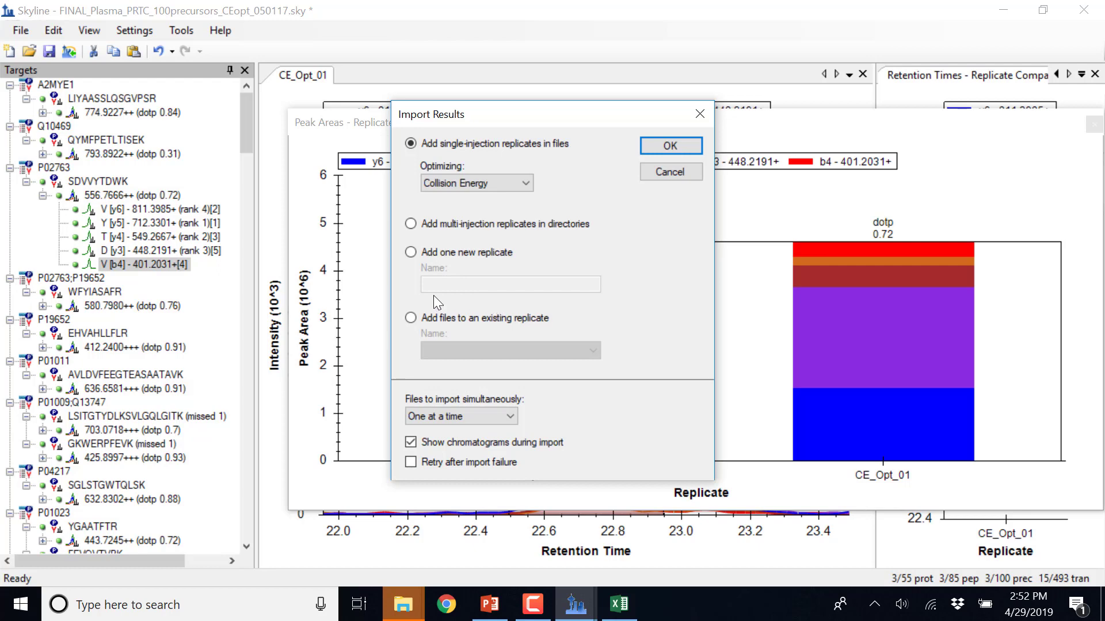
left_click(411, 253)
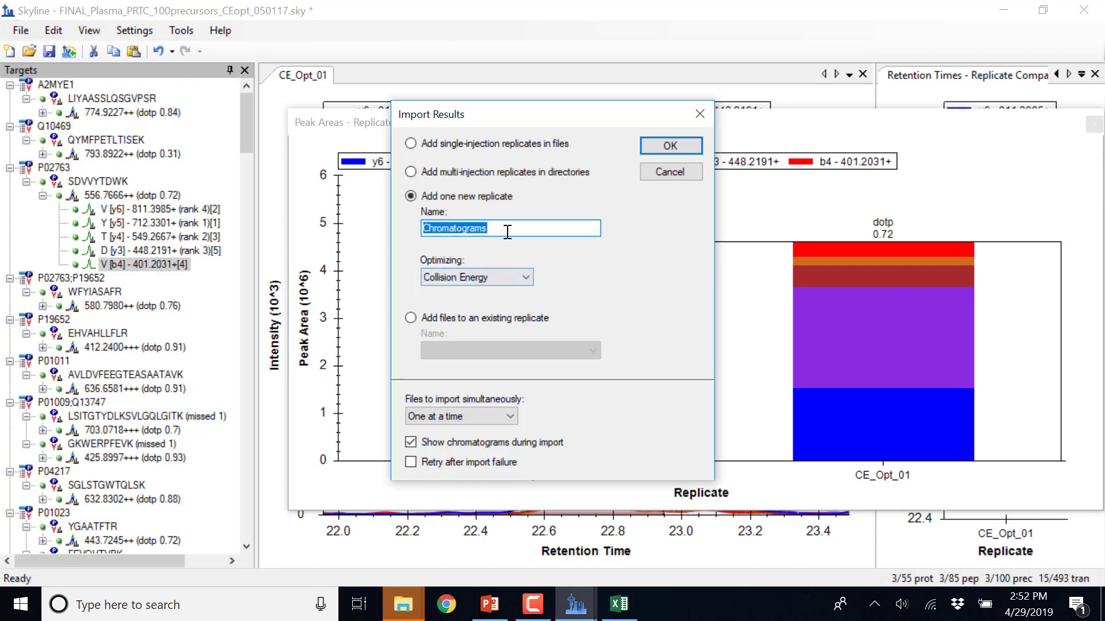
type("CE")
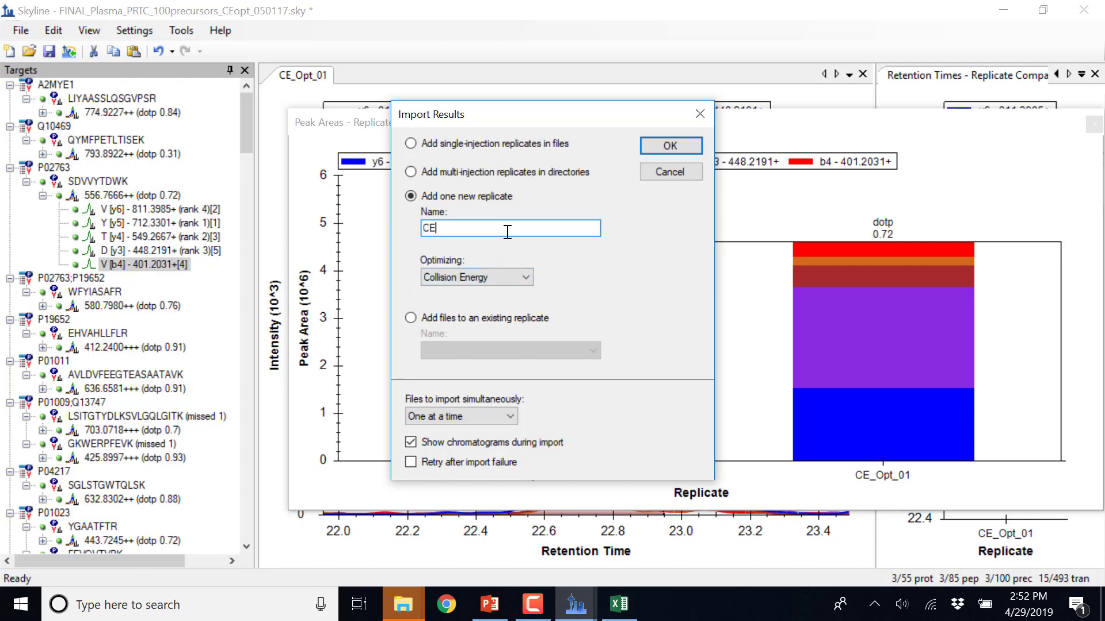
type("opt_02")
left_click(676, 172)
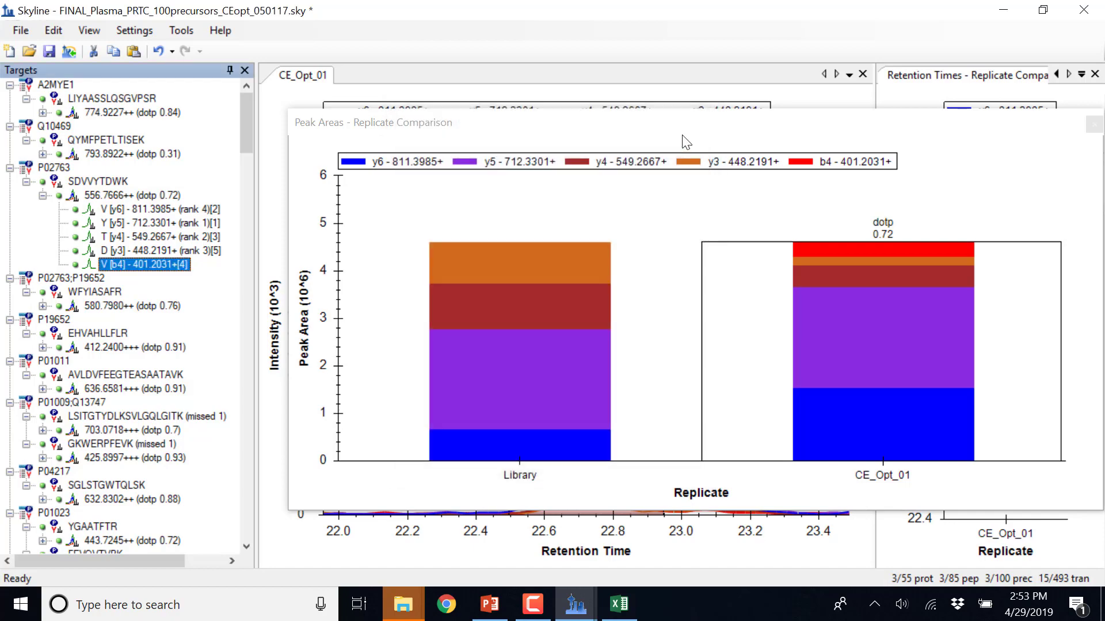
- Switch to the PowerPoint presentation to view the Identifying "Issues" in the Data slide, and return to Skyline
left_click(1012, 12)
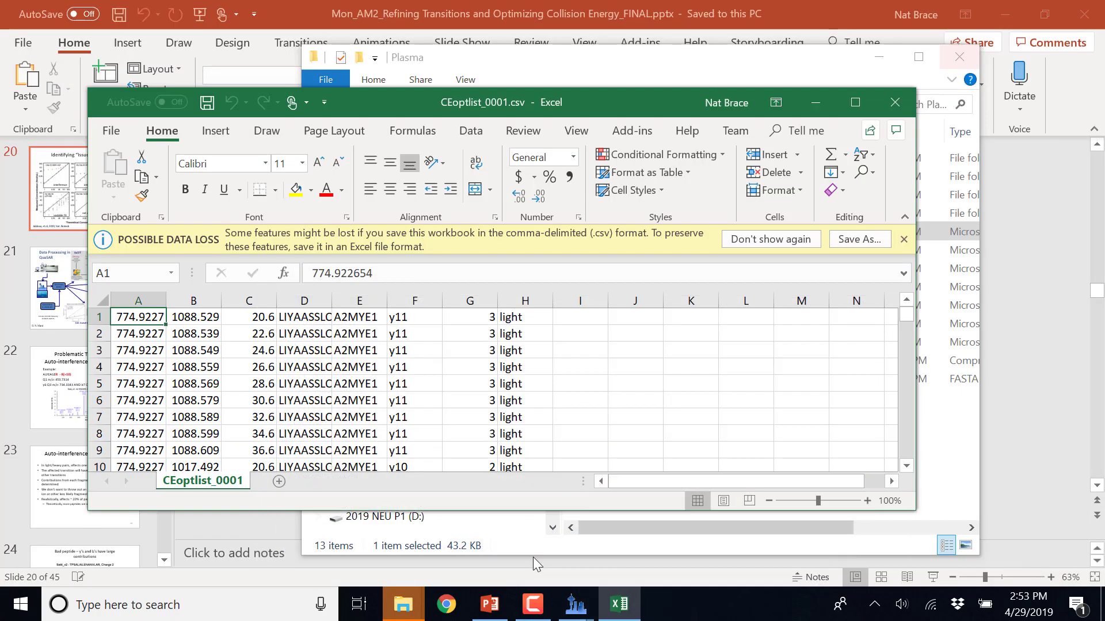
left_click(488, 605)
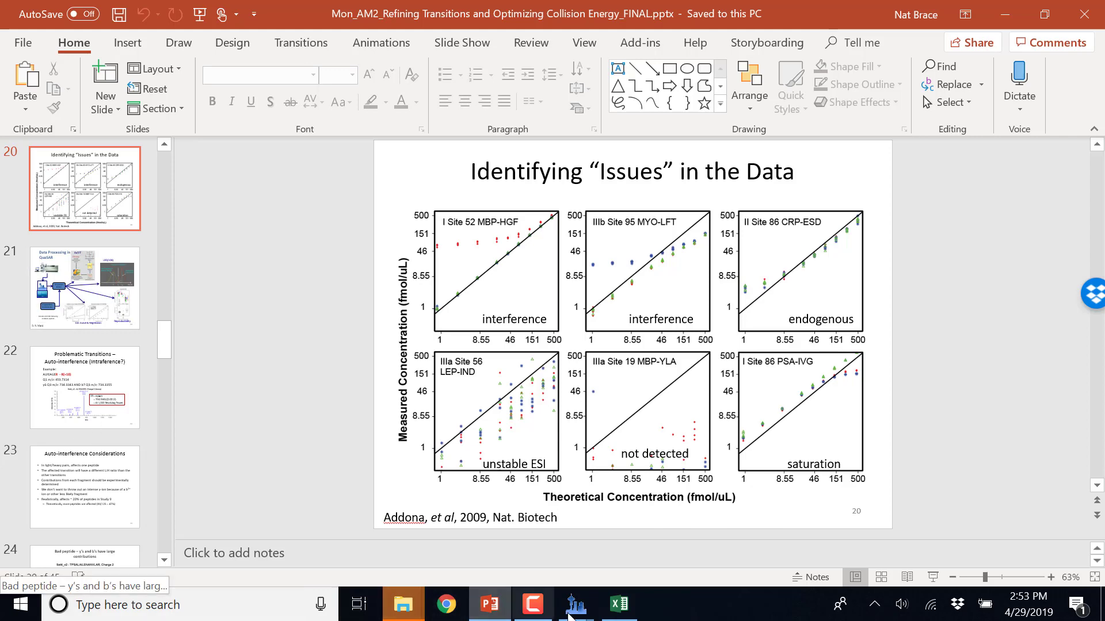
mouse_move(576, 605)
left_click(646, 553)
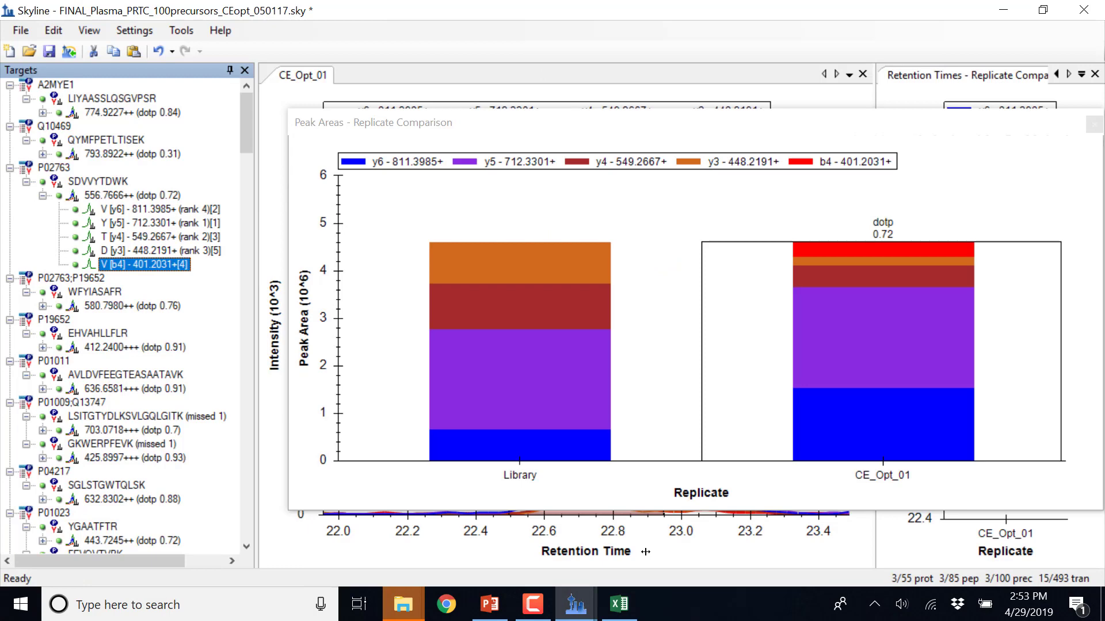
- Close the floating Peak Areas replicate comparison graph that covers the CE_Opt_01 chromatogram
right_click(382, 220)
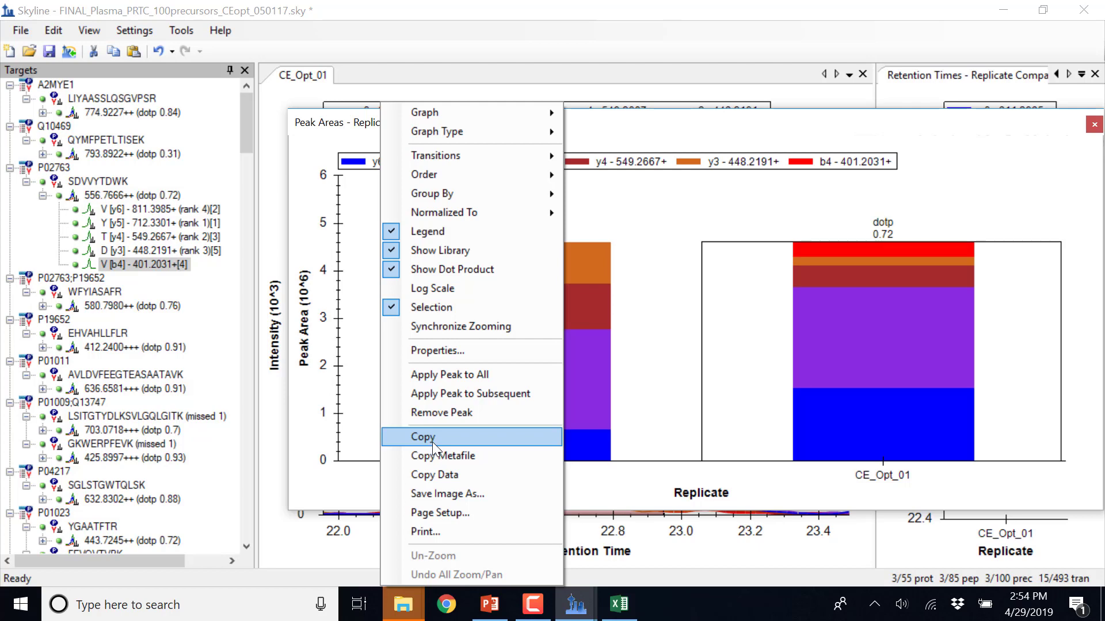
left_click(423, 50)
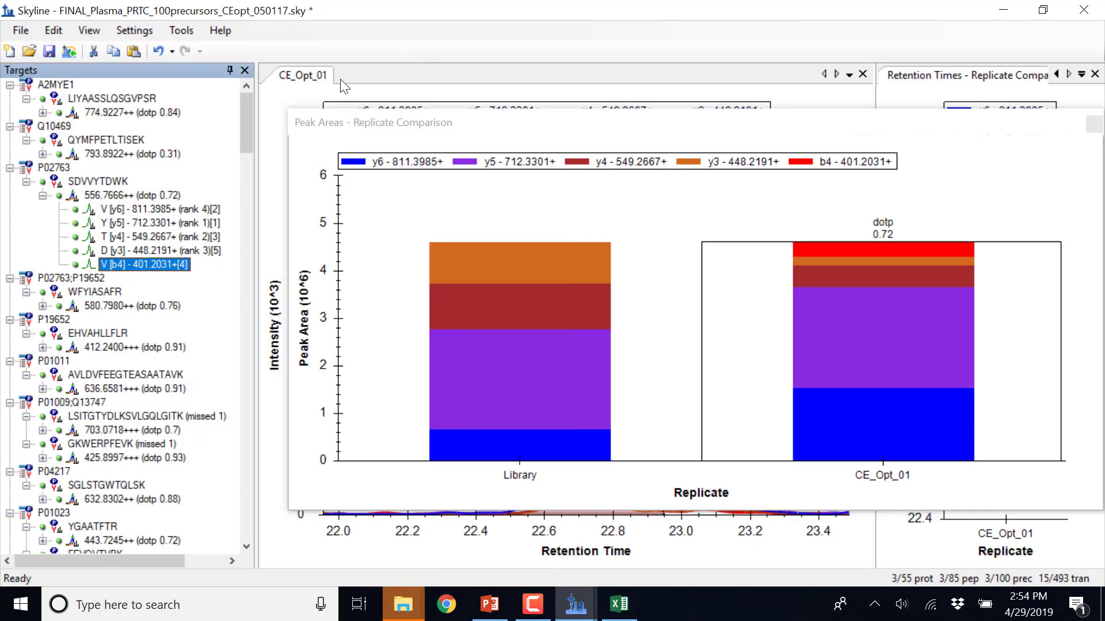
left_click(306, 76)
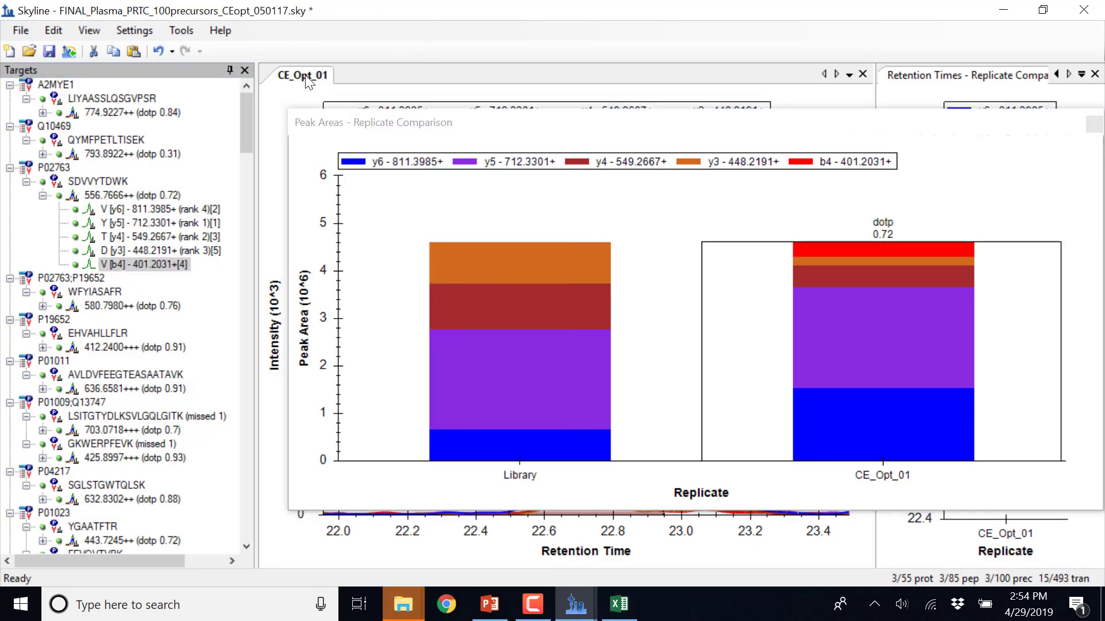
left_click(1093, 124)
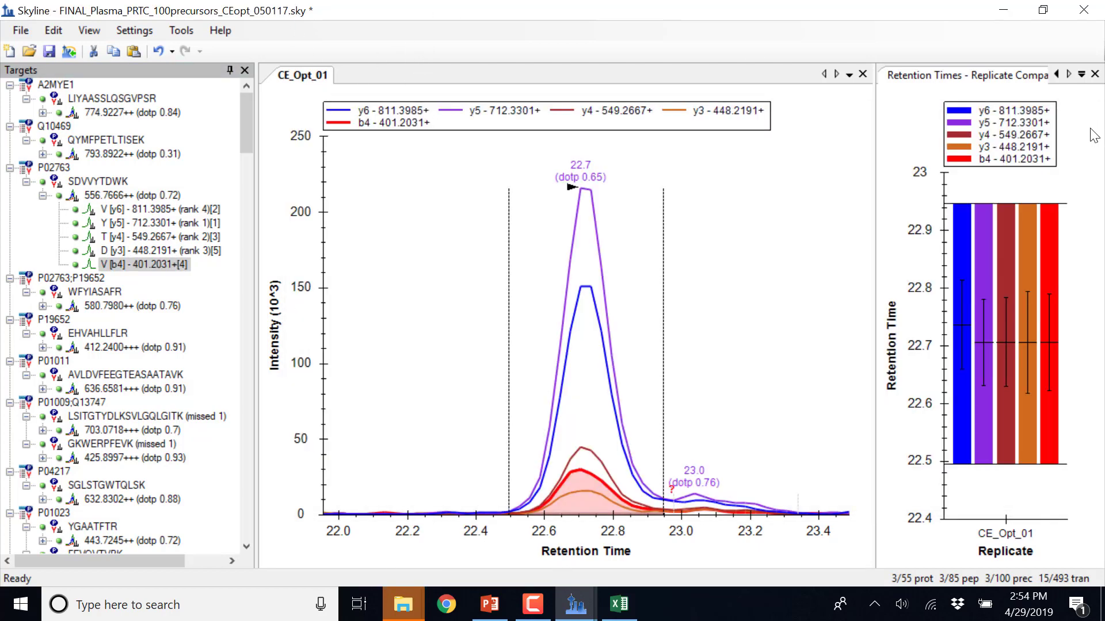
- Select the y5 transition of peptide SDVVYTDWK and show only that single transition with its collision energy steps in the chromatogram graph
left_click(120, 252)
key("Up")
key("Up")
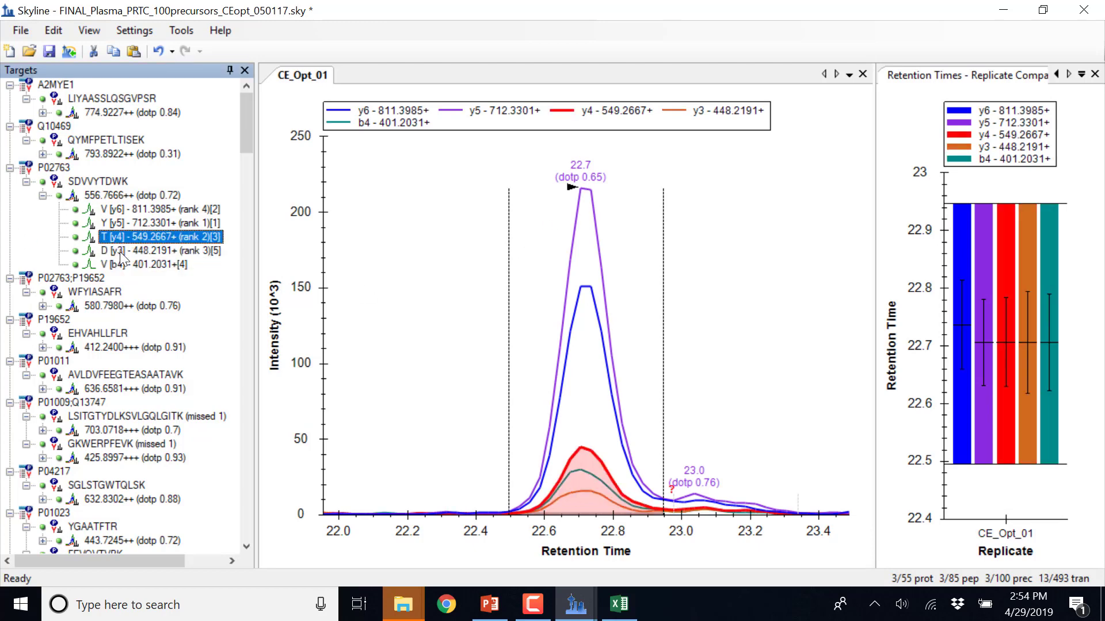
right_click(363, 250)
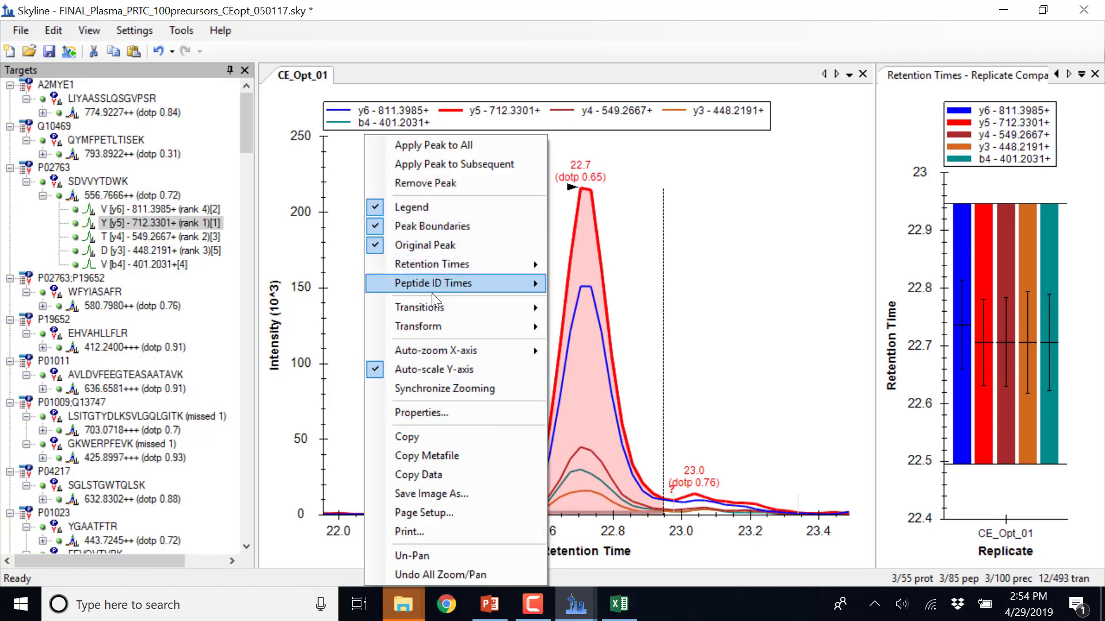
mouse_move(454, 326)
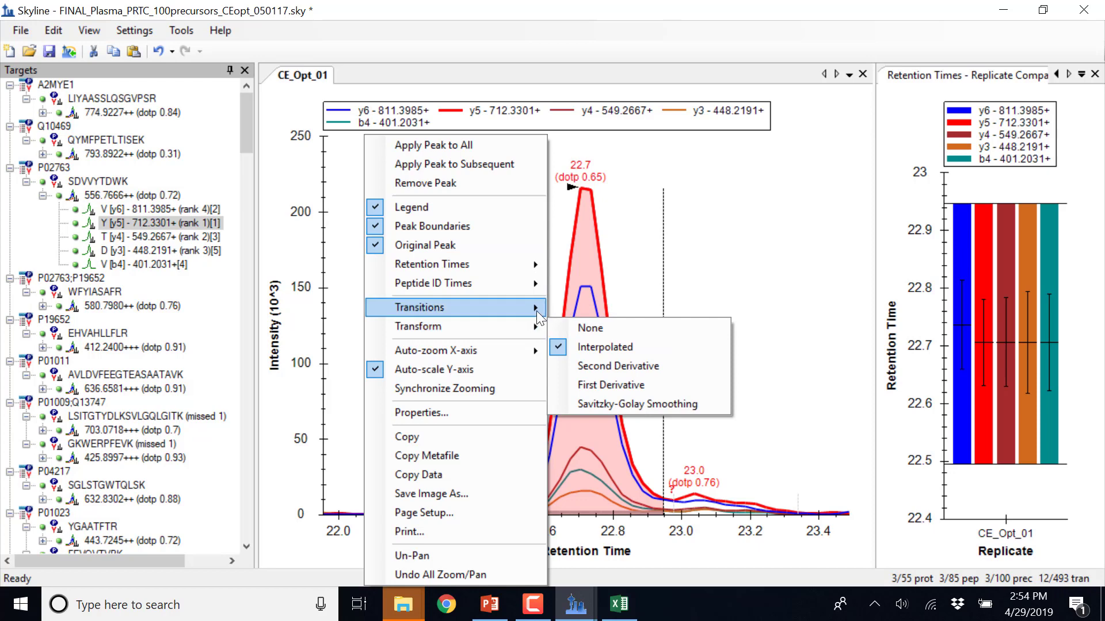
mouse_move(454, 307)
left_click(572, 326)
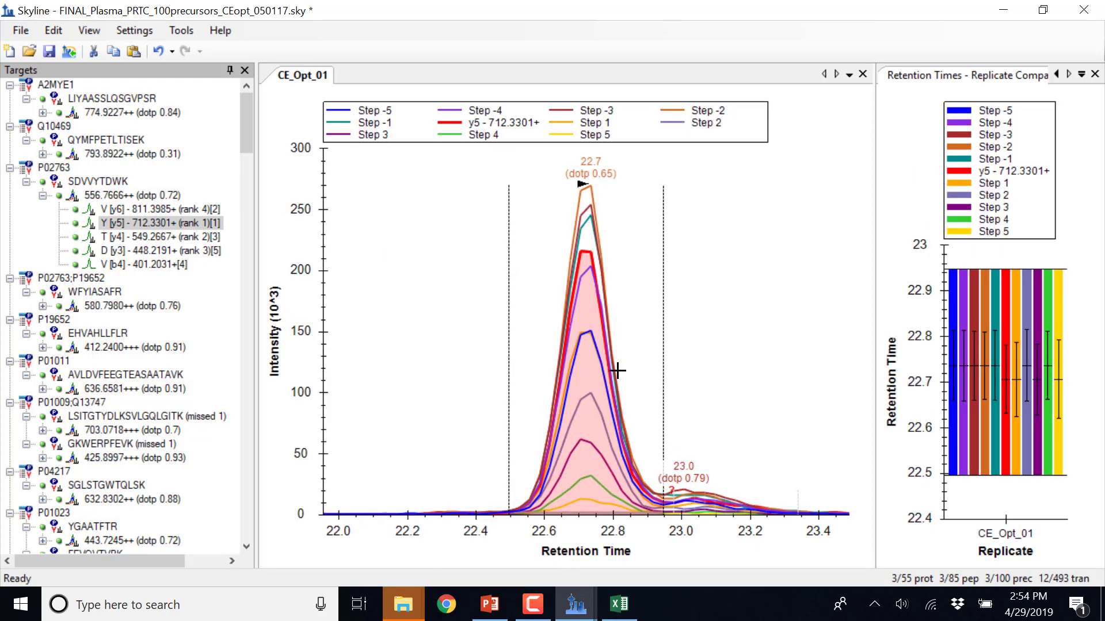
- Compare the collision energy step chromatograms of the y6 and y5 transitions of SDVVYTDWK
left_click(141, 209)
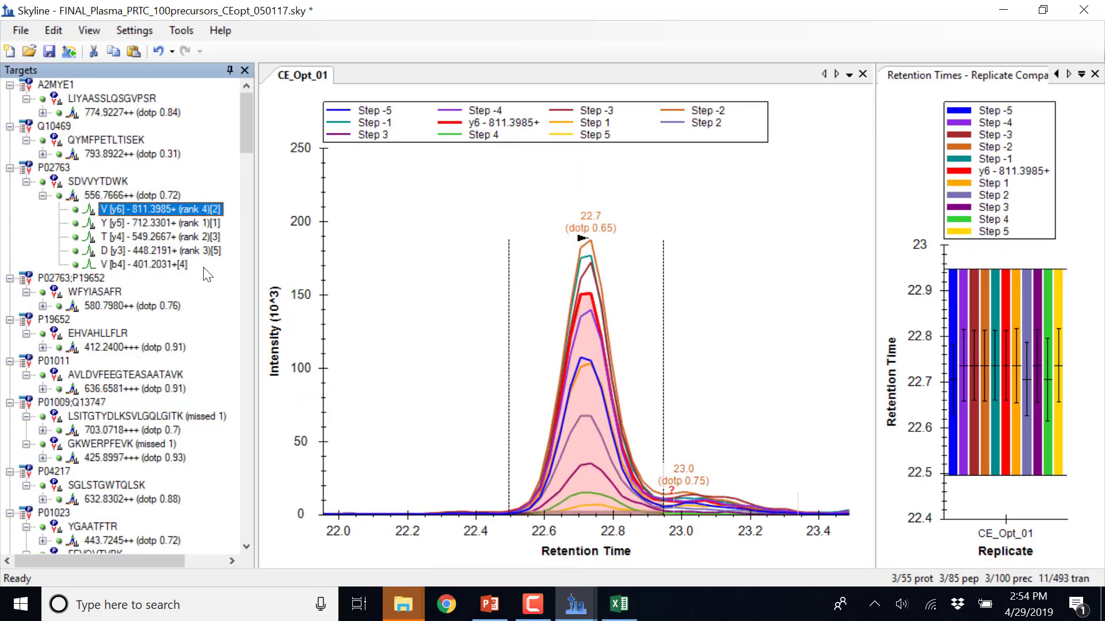
key("Down")
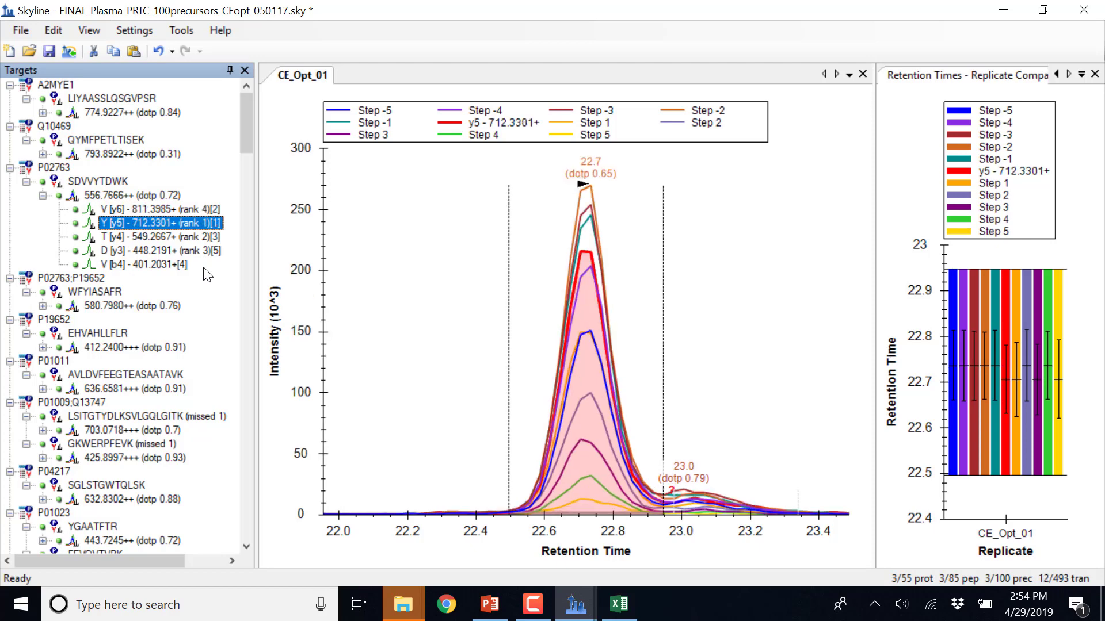
key("Up")
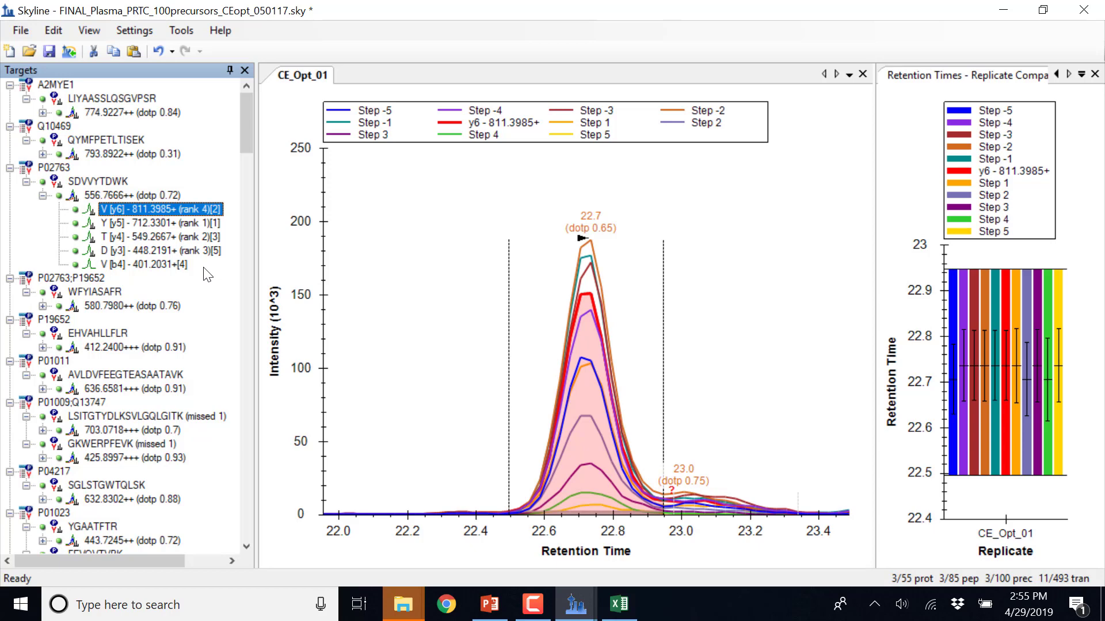
- Switch to CEoptlist_0001.csv in Excel, maximize it, and examine the collision energy values listed for each transition
left_click(619, 605)
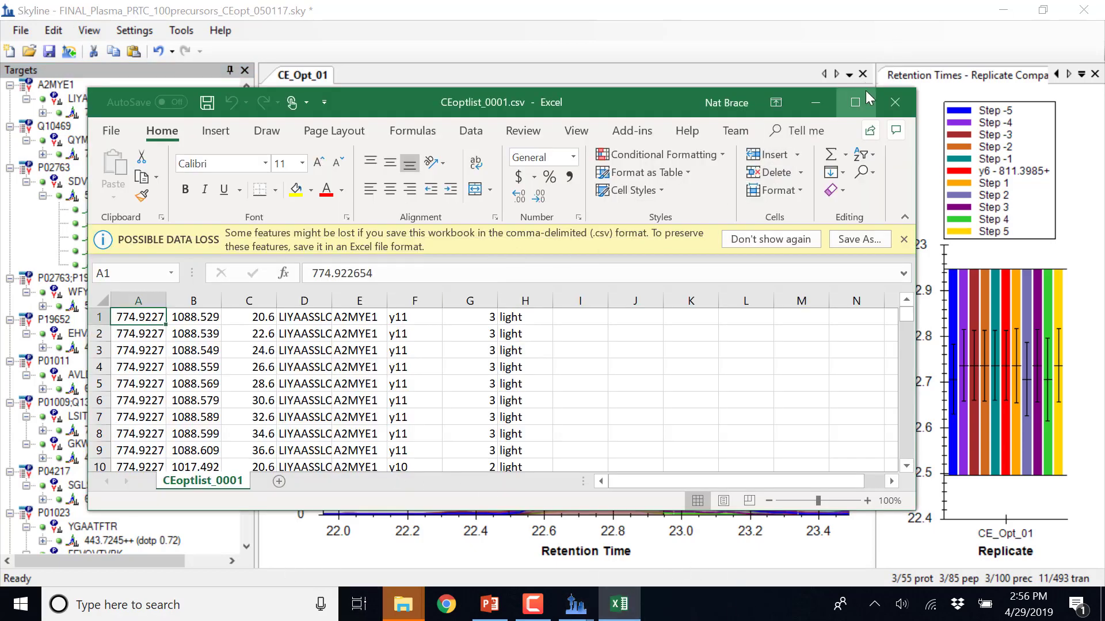
left_click(865, 92)
scroll(546, 345, "down", 1)
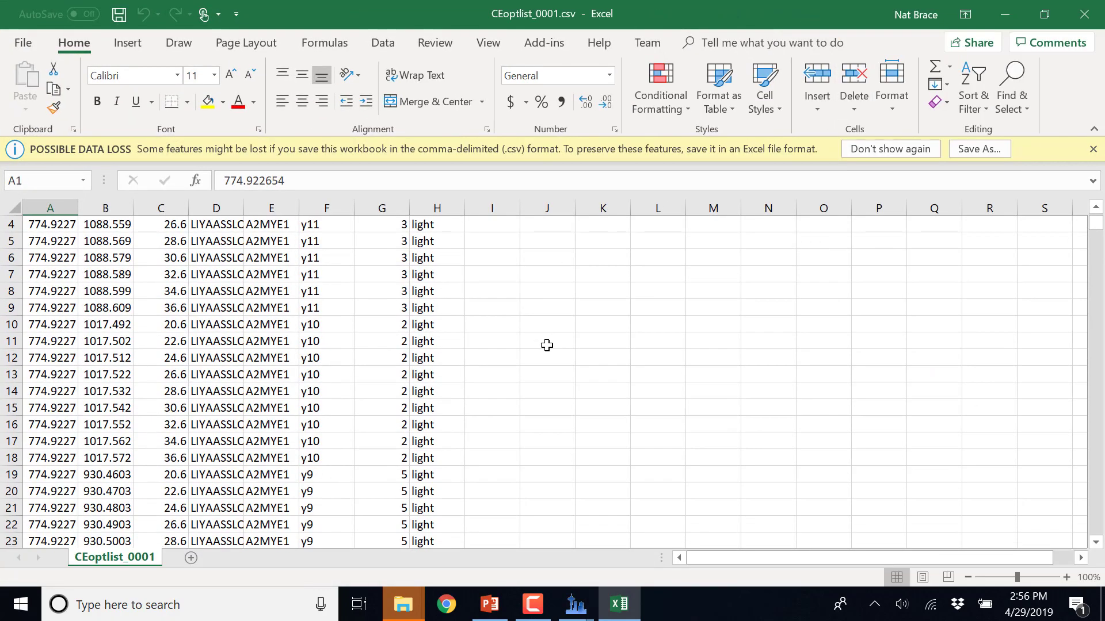
scroll(547, 345, "up", 1)
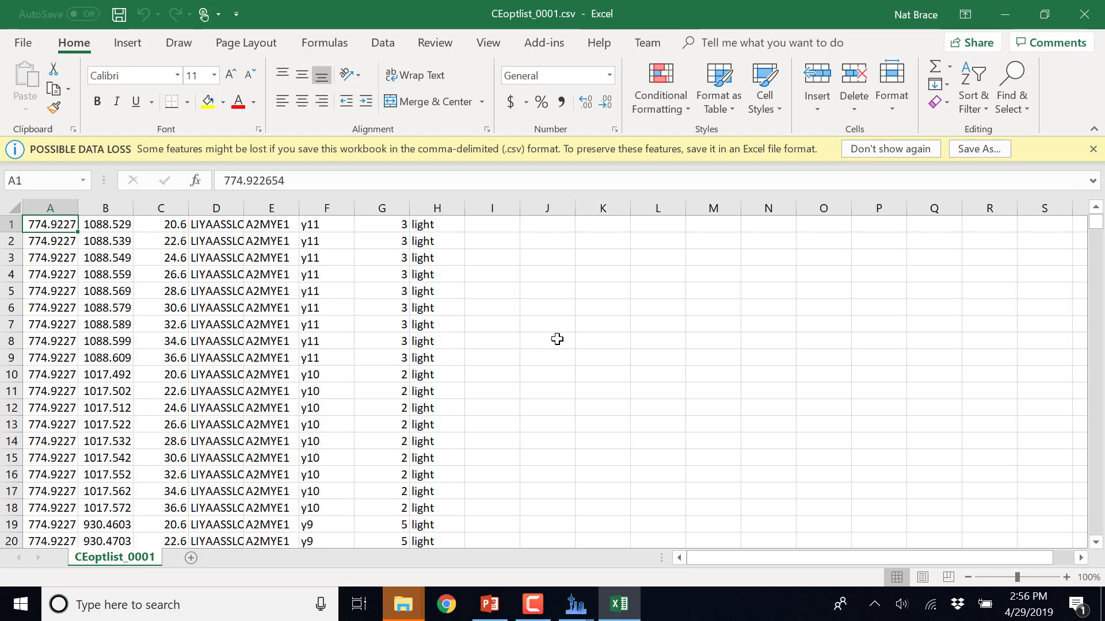
- Examine the stepped collision energy values of the further transitions in CEoptlist_0001.csv, down to the y8 and y7 rows of the second peptide
scroll(272, 340, "down", 3)
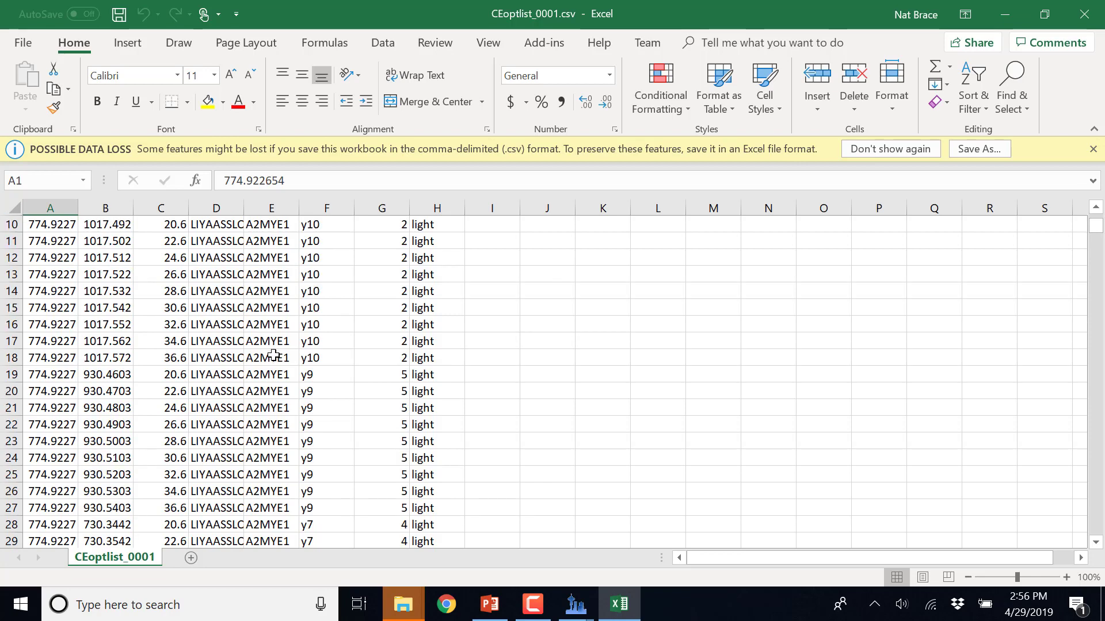
scroll(273, 355, "down", 8)
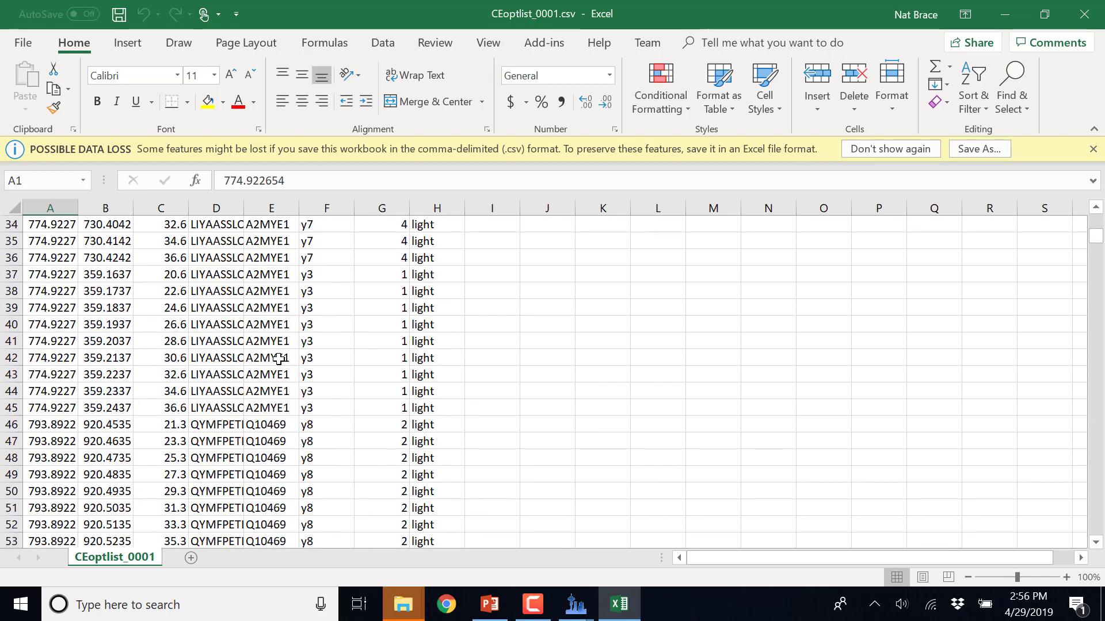
scroll(279, 358, "down", 1)
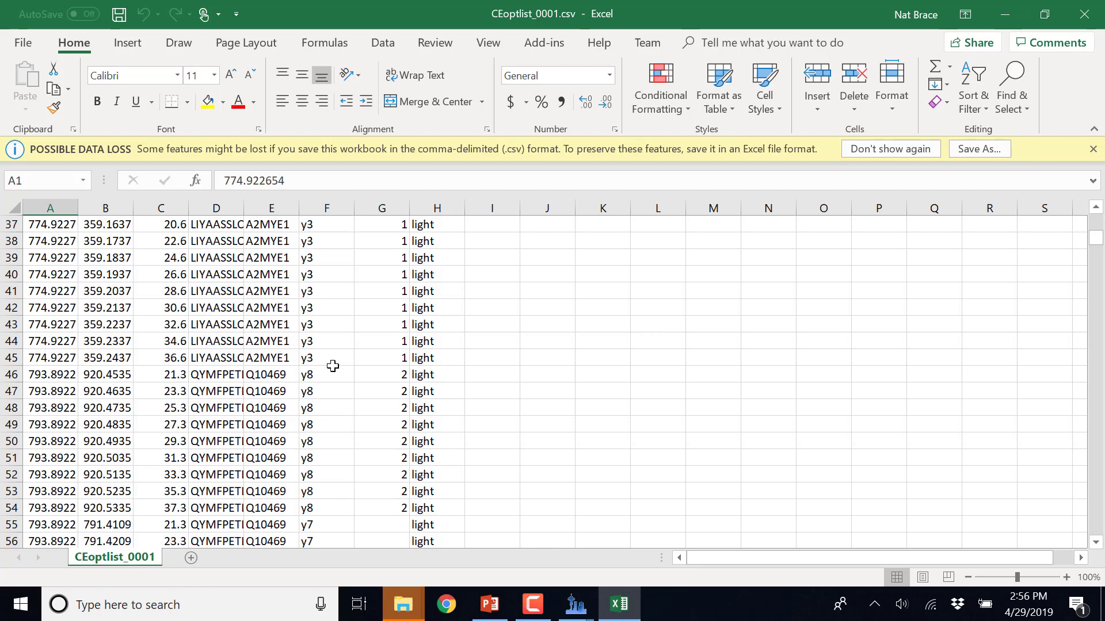
scroll(333, 366, "down", 1)
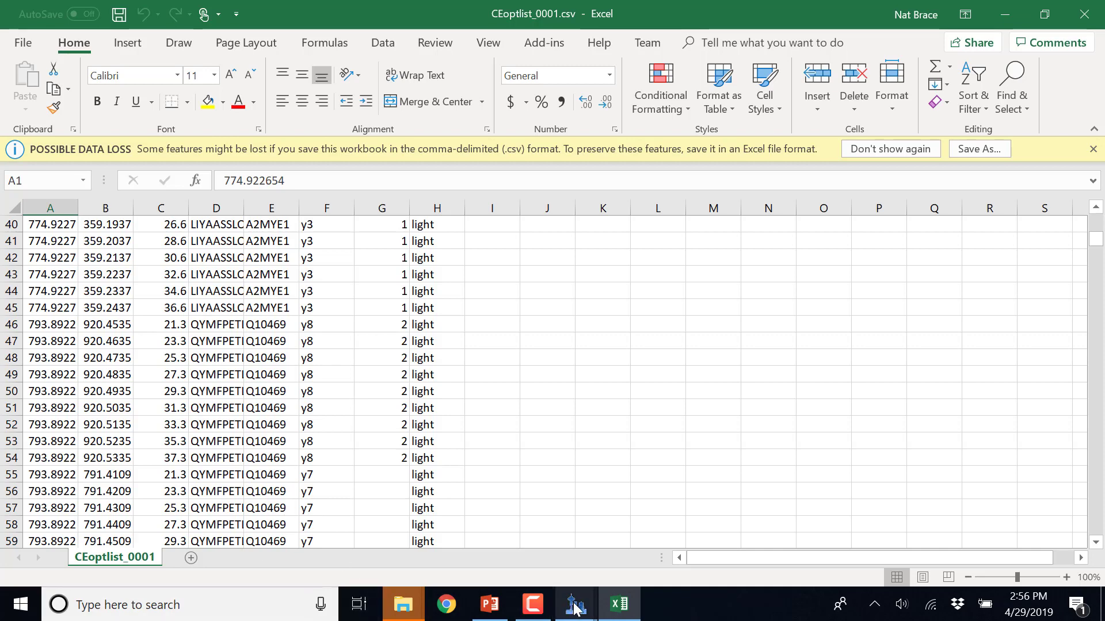
- Switch to Skyline and open the current collision energy equation, Thermo Quantiva (Opt), from the transition prediction settings
mouse_move(582, 600)
left_click(644, 546)
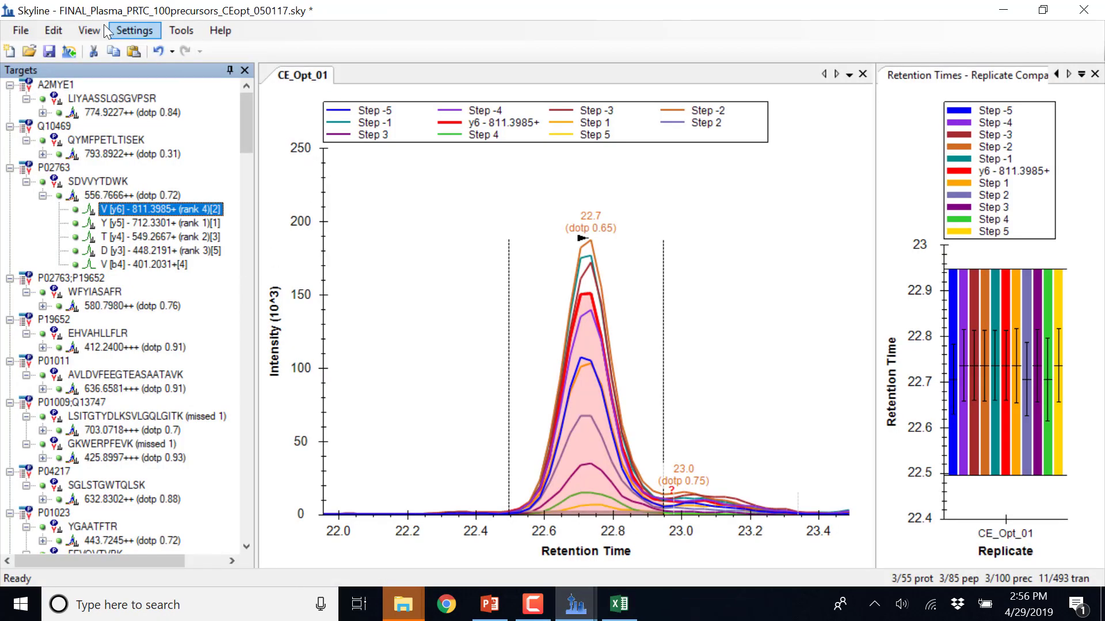
left_click(176, 27)
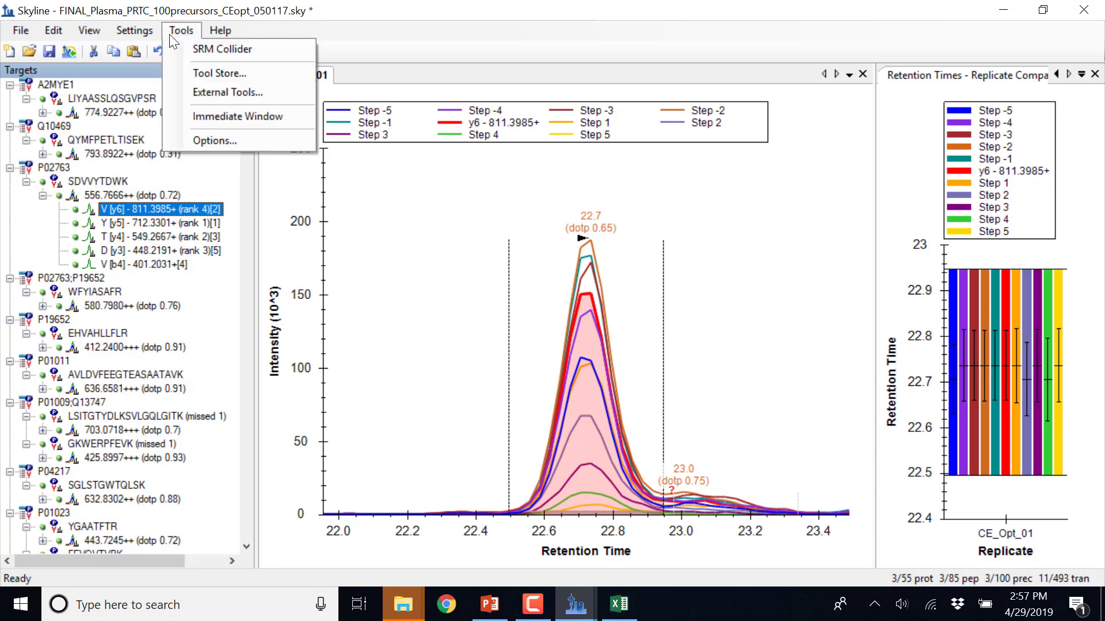
mouse_move(143, 33)
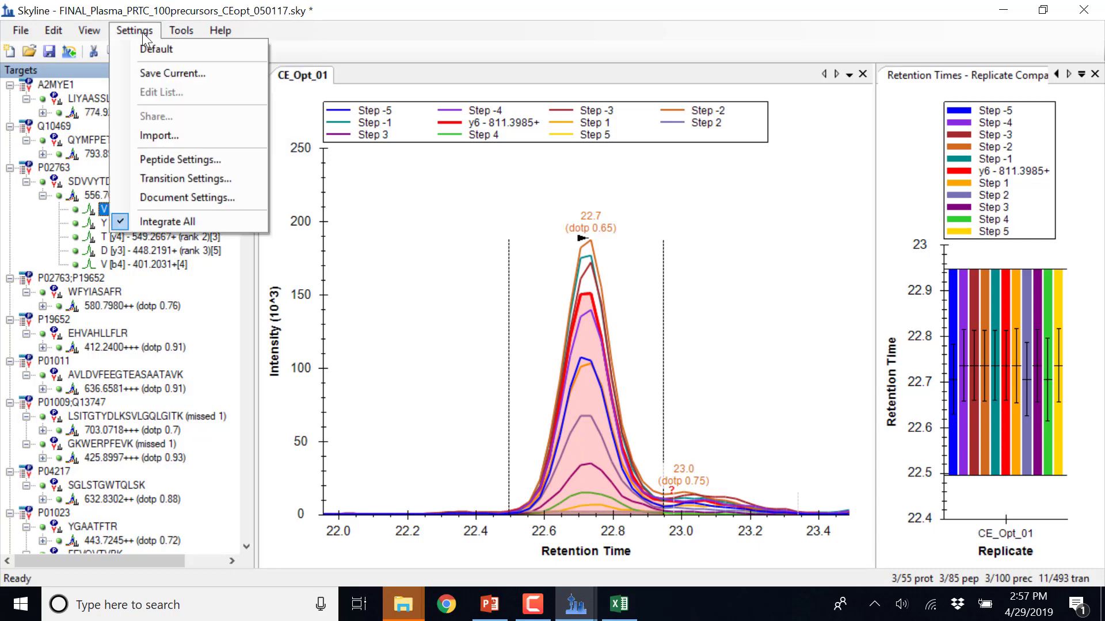
left_click(192, 178)
left_click(468, 190)
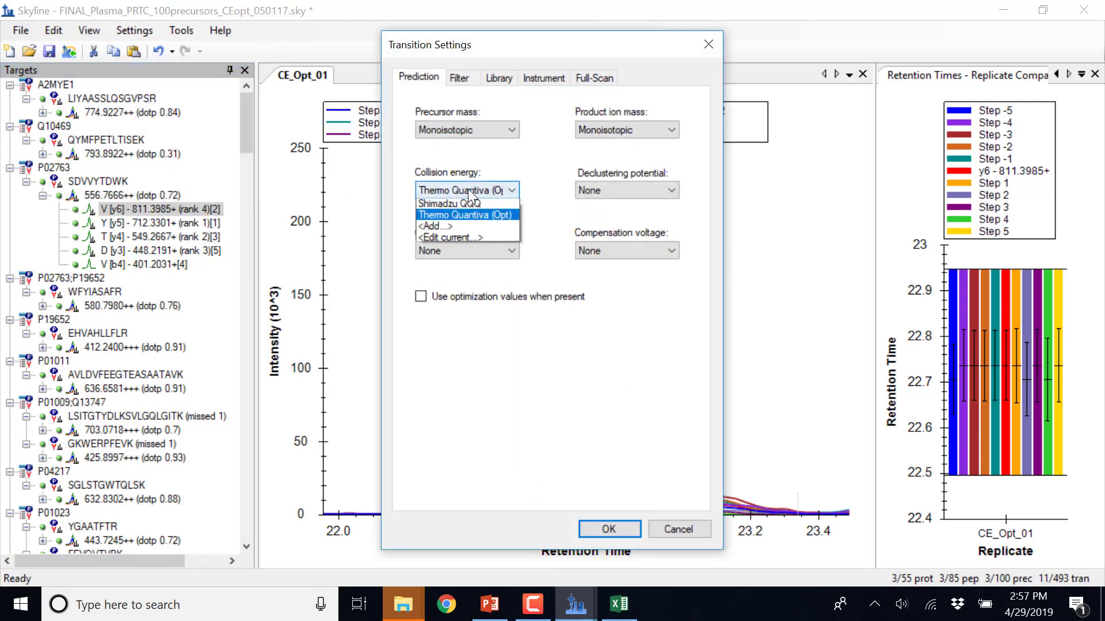
left_click(488, 327)
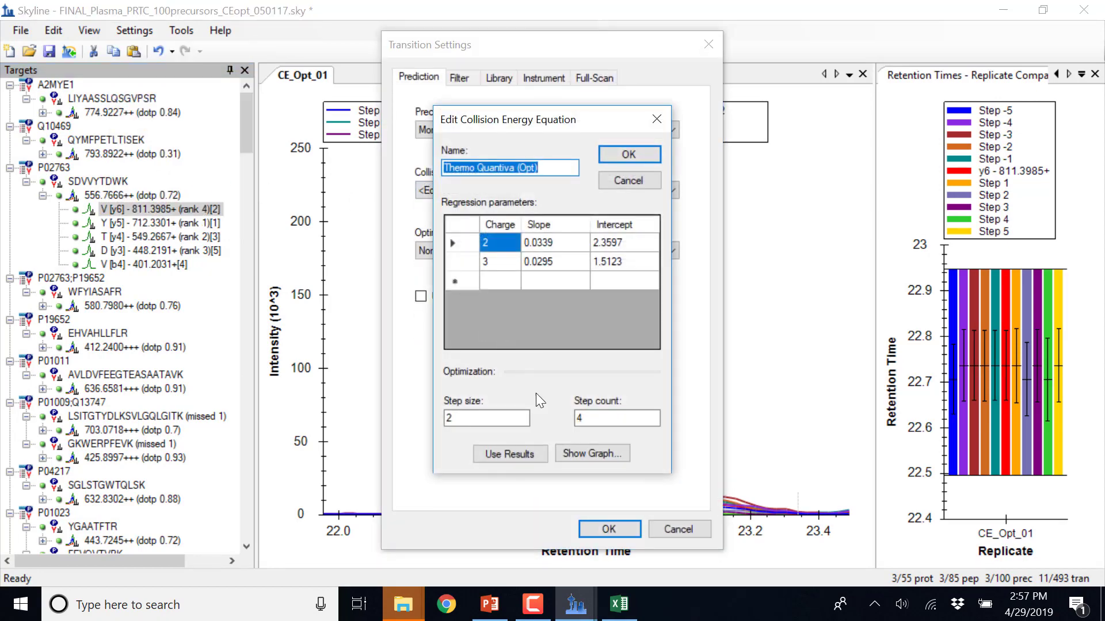
- Examine the collision energy regression graphs for charges 2 and 3, and leave the equation editor without saving changes
left_click(582, 457)
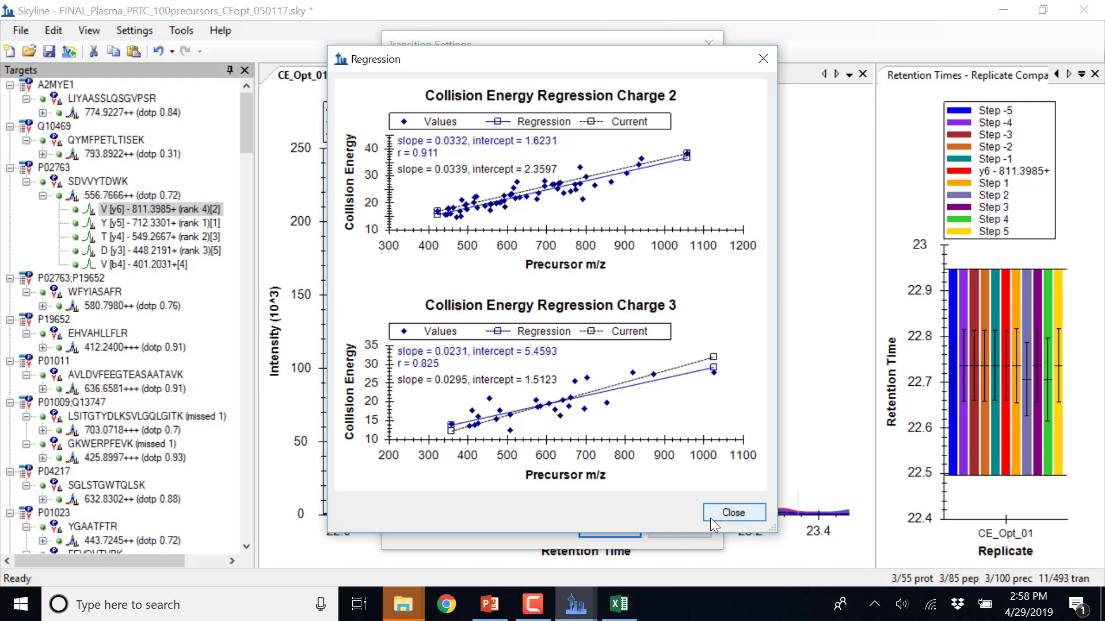
left_click(584, 611)
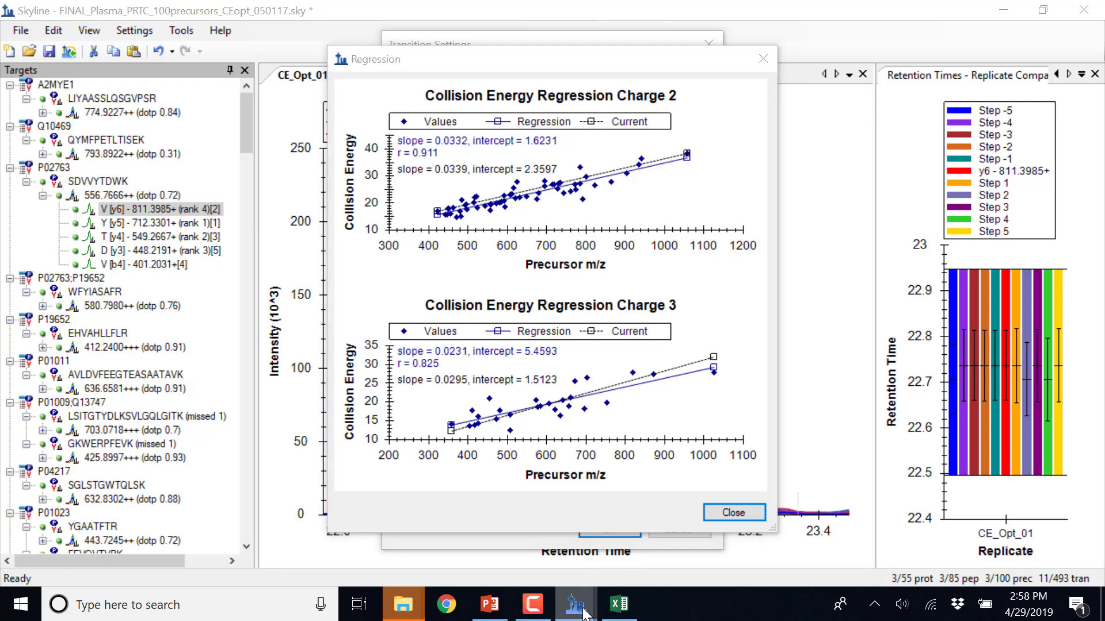
left_click(602, 532)
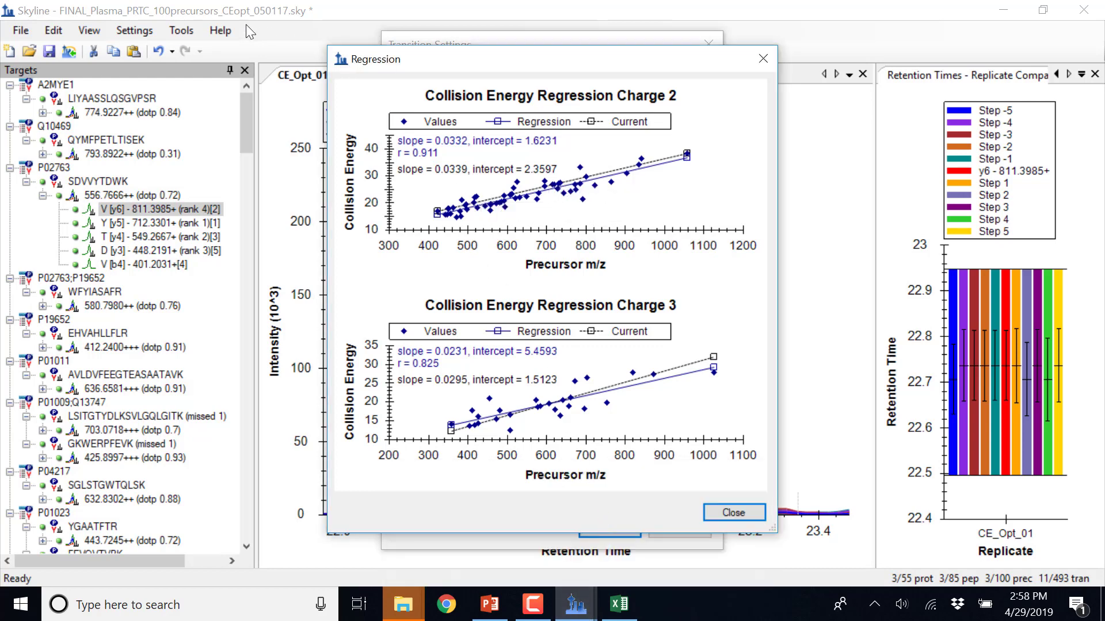
left_click(728, 514)
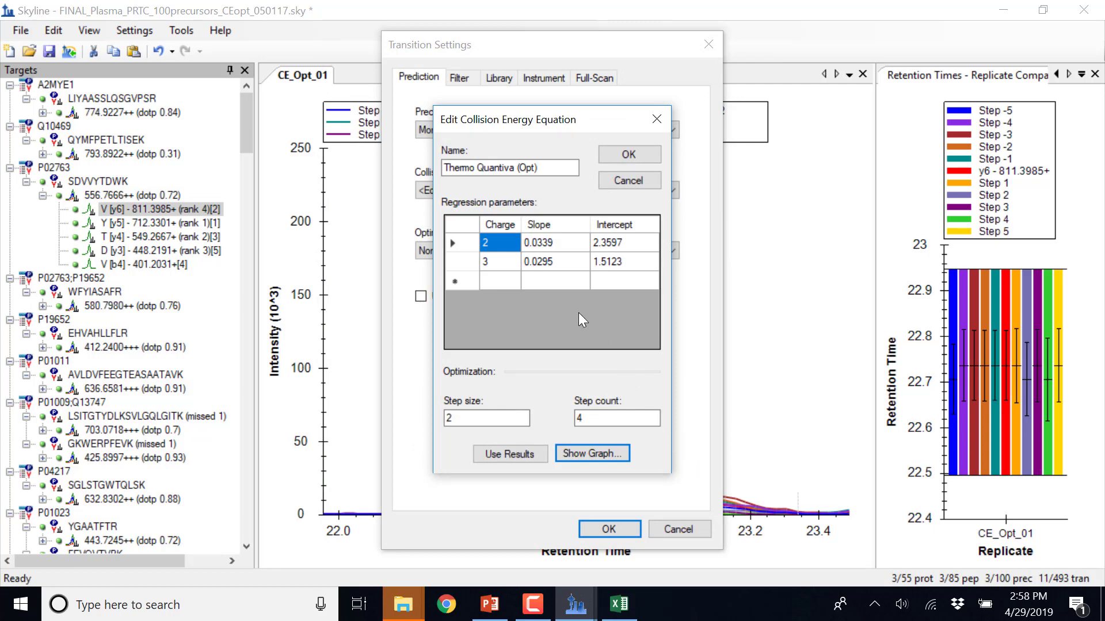
left_click(616, 177)
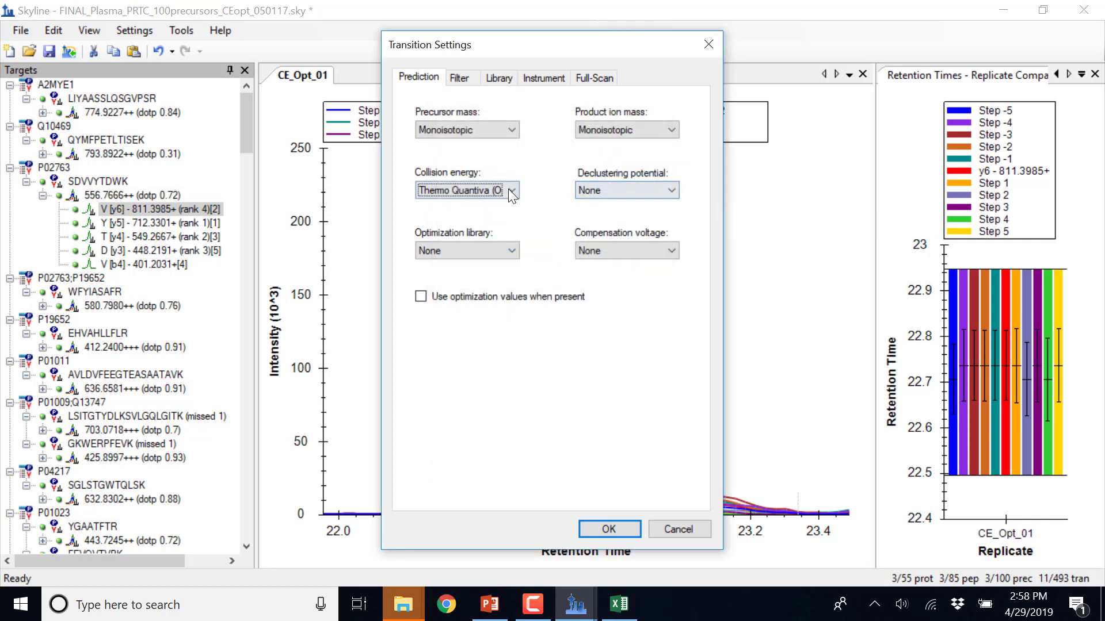
- Open the choice of collision energy equations in the transition prediction settings
left_click(511, 192)
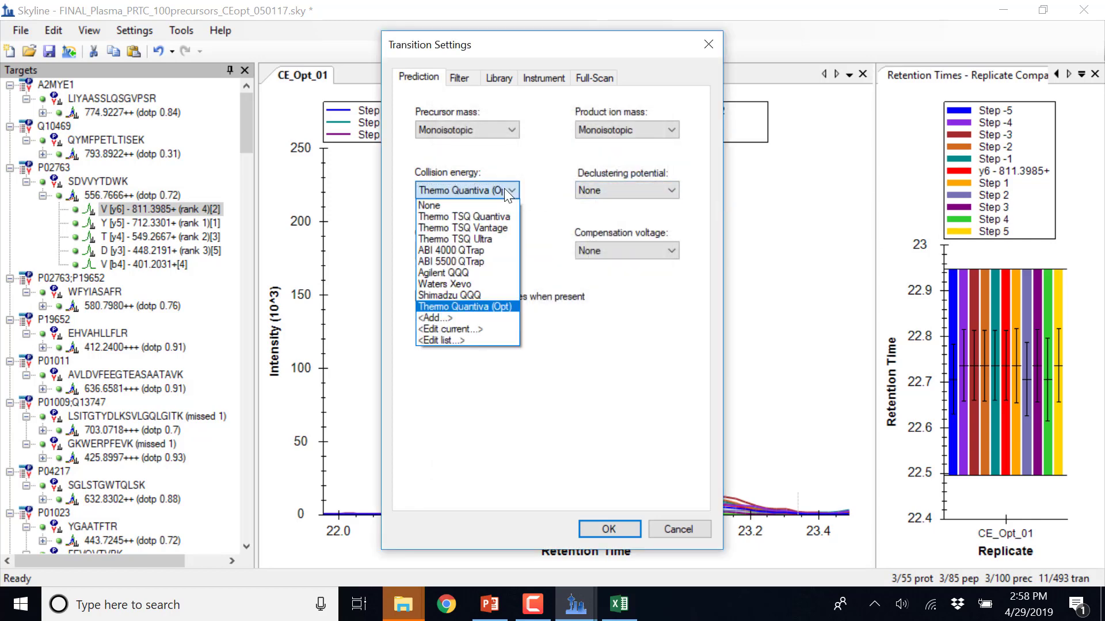